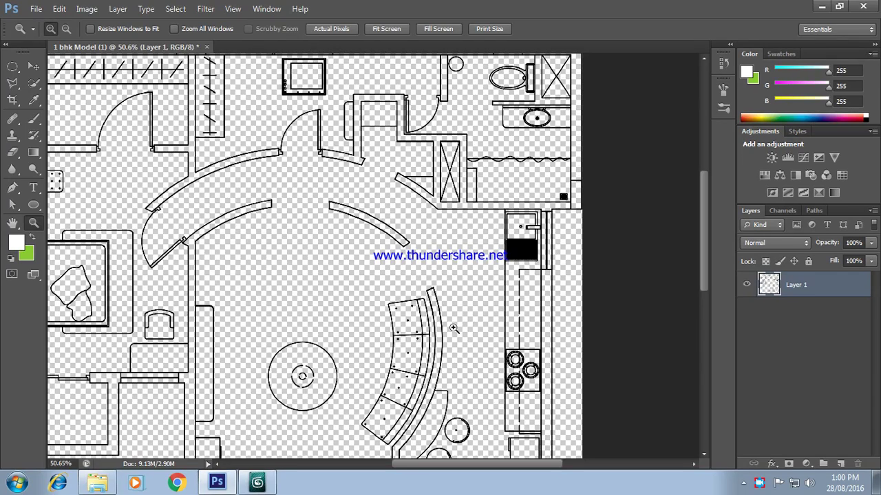
# Step: Zoom in on the upper-left rooms and bottom-right walls, then zoom back out to the whole plan
pyautogui.keyDown('alt'); pyautogui.click(454, 328); pyautogui.keyUp('alt')
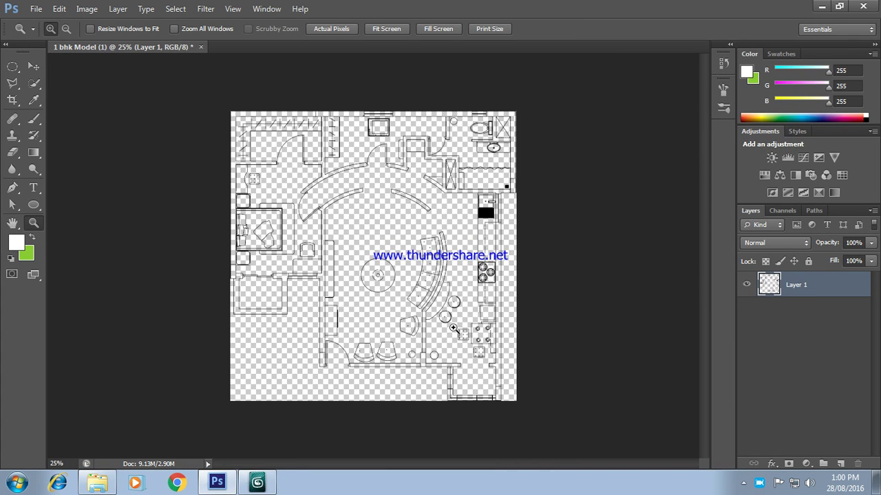
pyautogui.moveTo(238, 113); pyautogui.dragTo(531, 259)
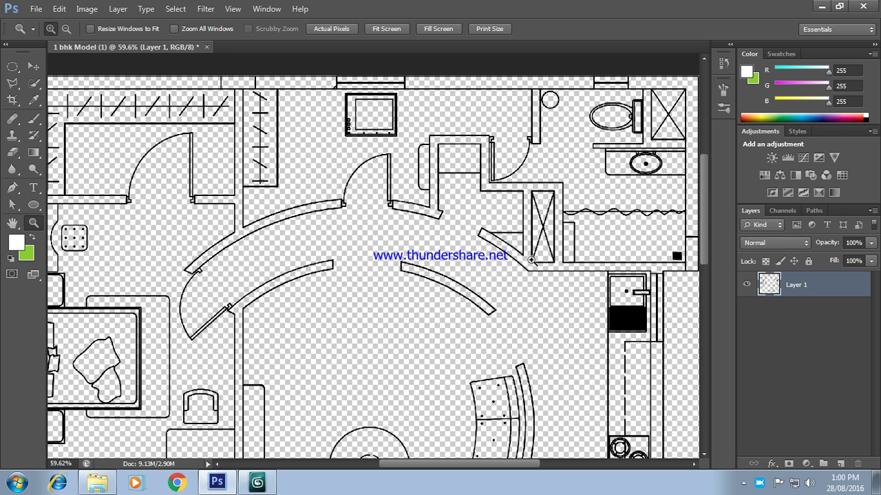
pyautogui.keyDown('alt'); pyautogui.click(294, 260); pyautogui.keyUp('alt')
pyautogui.keyDown('alt'); pyautogui.click(294, 260); pyautogui.keyUp('alt')
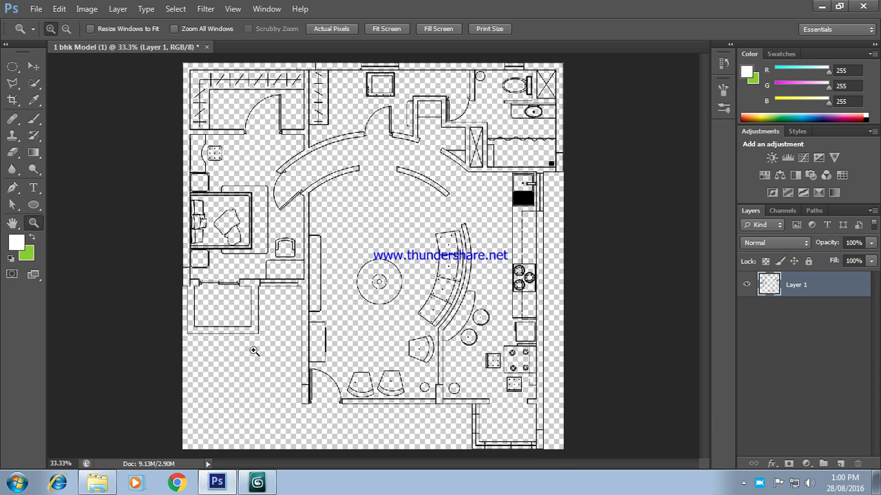
pyautogui.moveTo(484, 430); pyautogui.dragTo(580, 466)
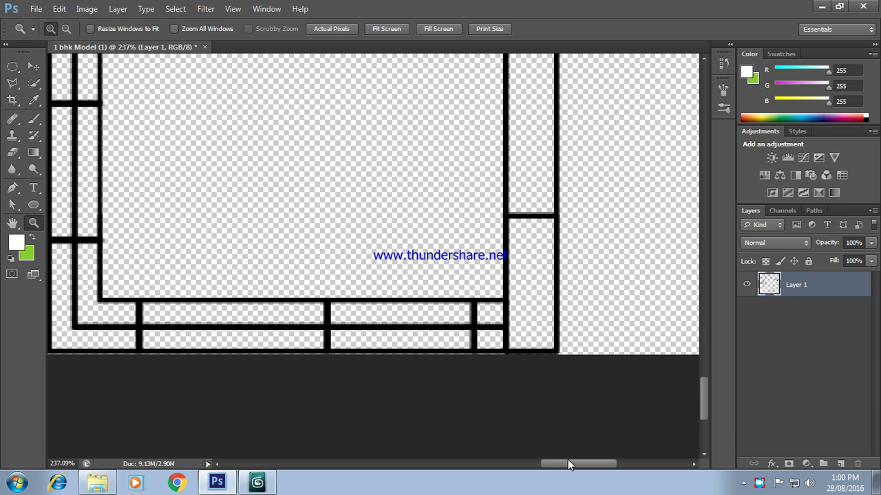
pyautogui.keyDown('alt'); pyautogui.click(496, 312); pyautogui.keyUp('alt')
pyautogui.keyDown('alt'); pyautogui.click(496, 311); pyautogui.keyUp('alt')
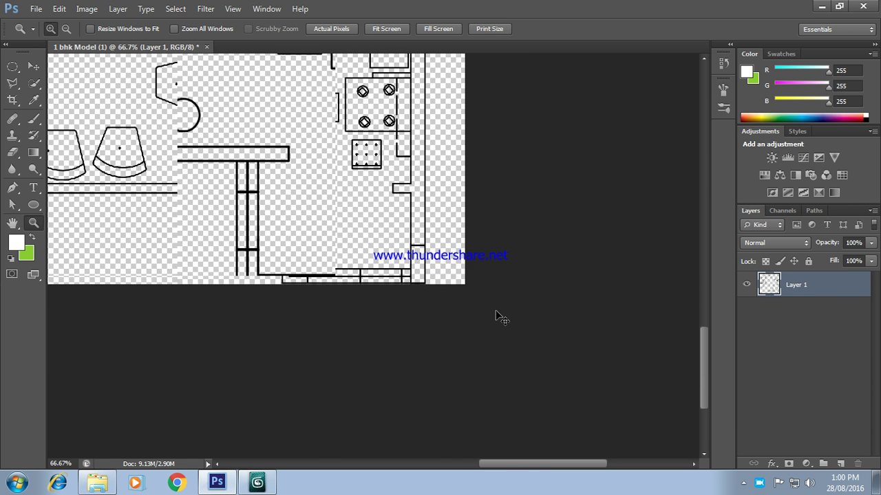
pyautogui.keyDown('alt'); pyautogui.click(496, 313); pyautogui.keyUp('alt')
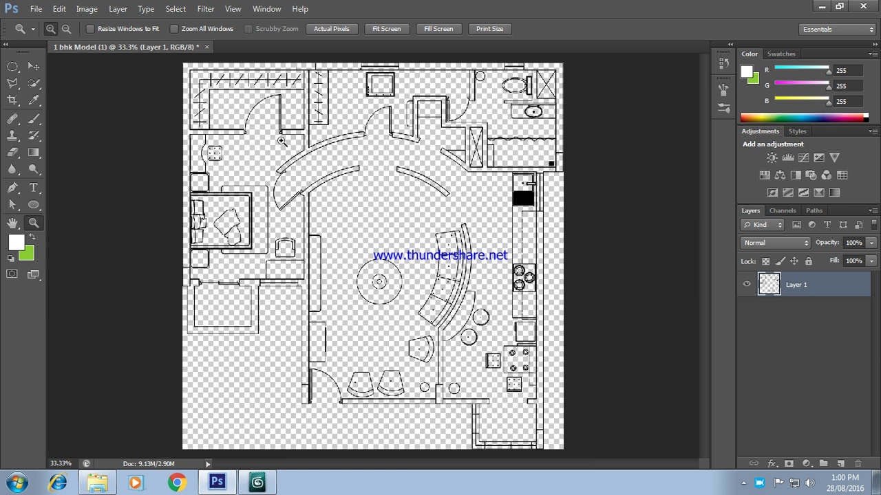
# Step: Widen the canvas to 30 cm through Canvas Size
pyautogui.click(86, 9)
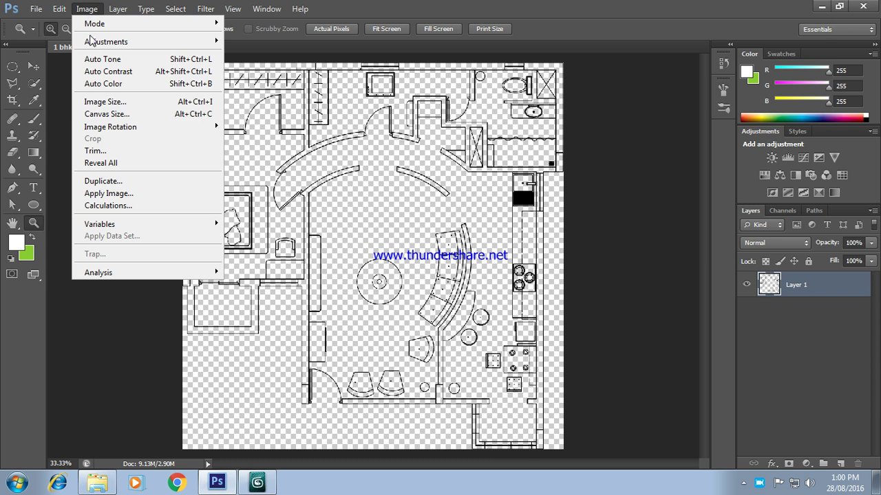
pyautogui.click(119, 115)
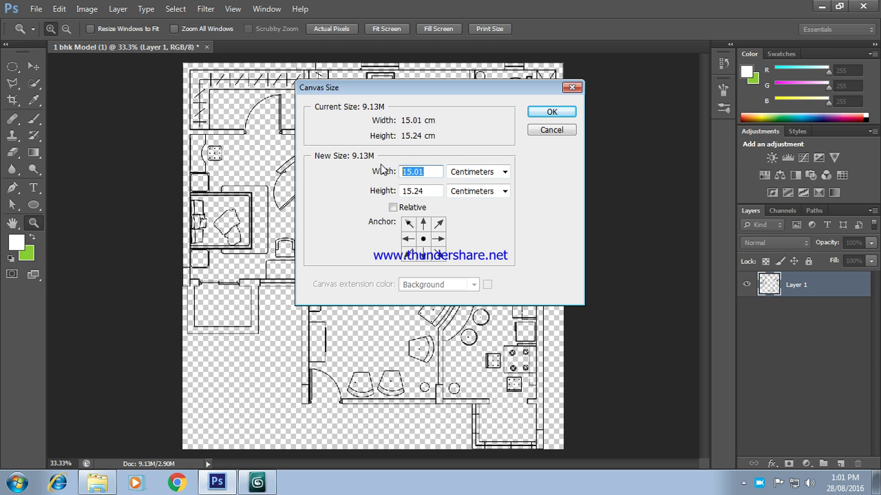
pyautogui.write('30')
pyautogui.press('Tab')
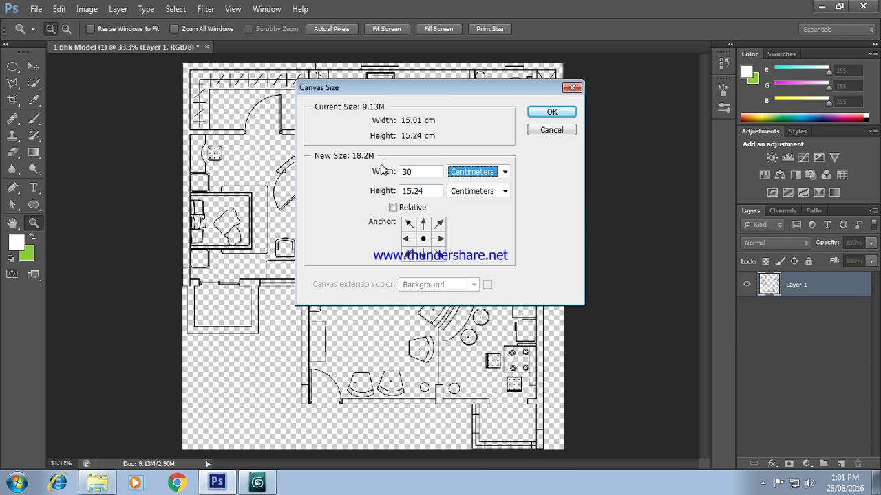
pyautogui.press('Return')
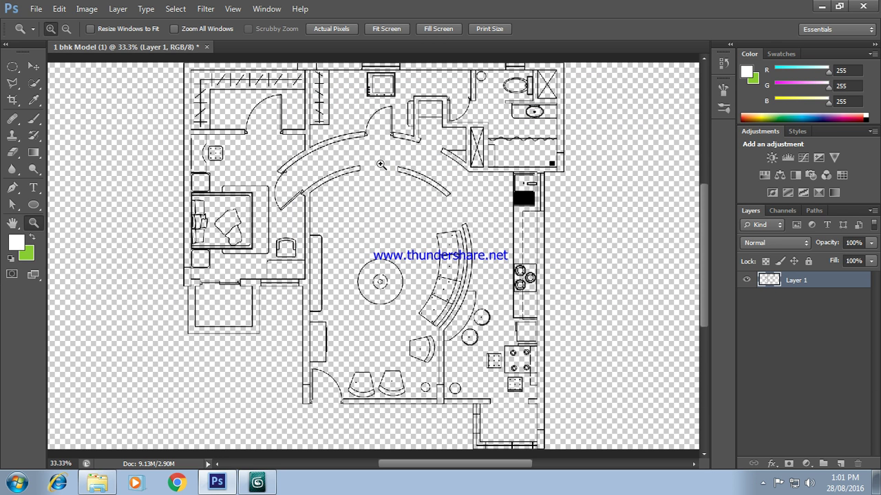
pyautogui.hotkey('ctrl', '-')
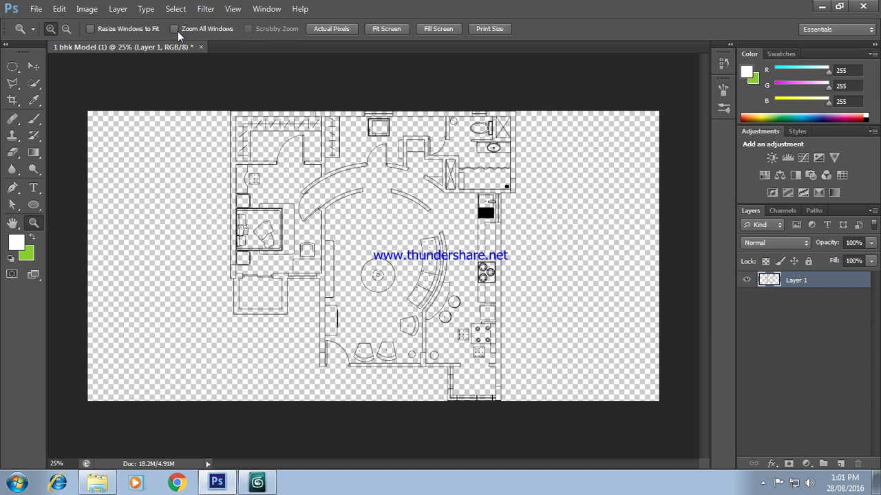
# Step: Change the canvas height from 15.24 to 30 cm, making the canvas square
pyautogui.click(80, 10)
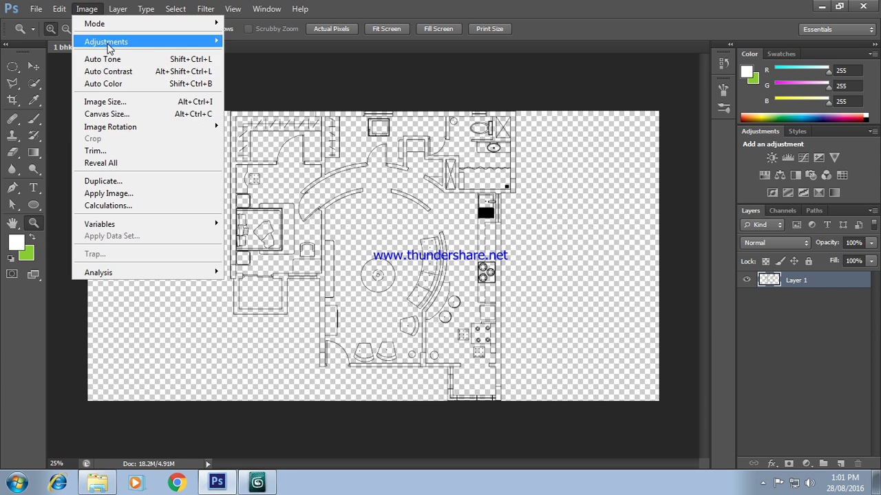
pyautogui.click(110, 114)
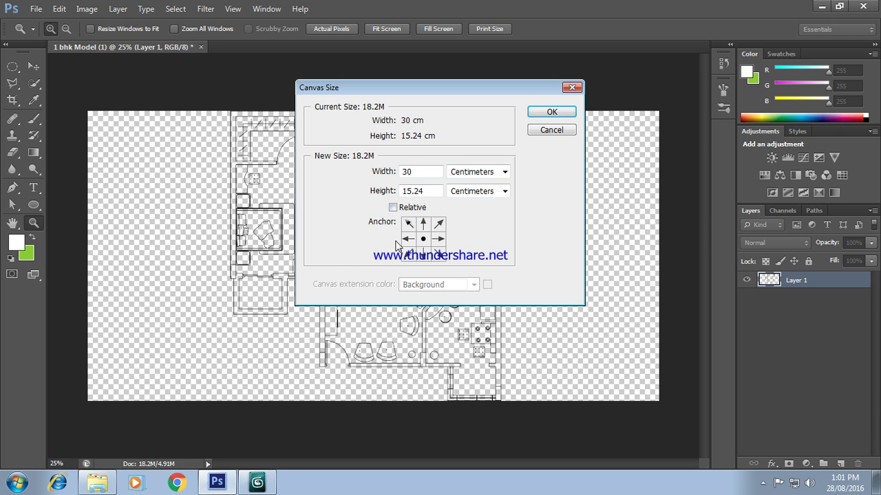
pyautogui.moveTo(422, 190); pyautogui.dragTo(367, 193)
pyautogui.write('30')
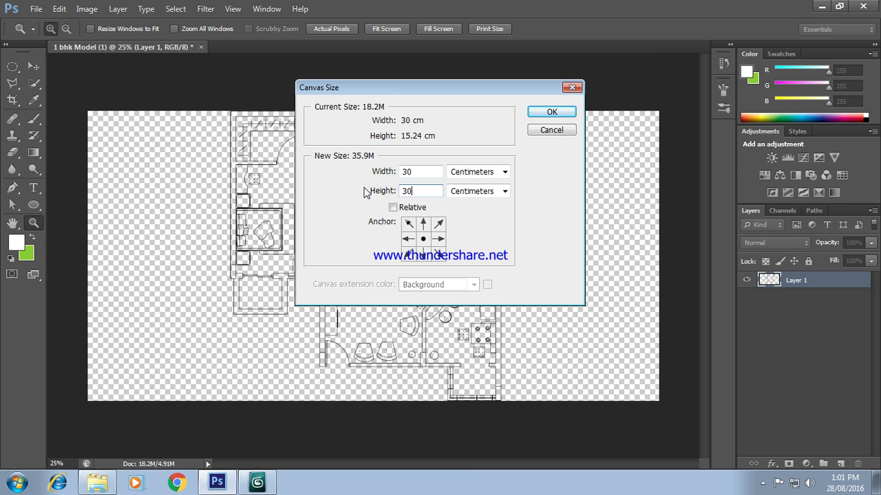
pyautogui.press('Return')
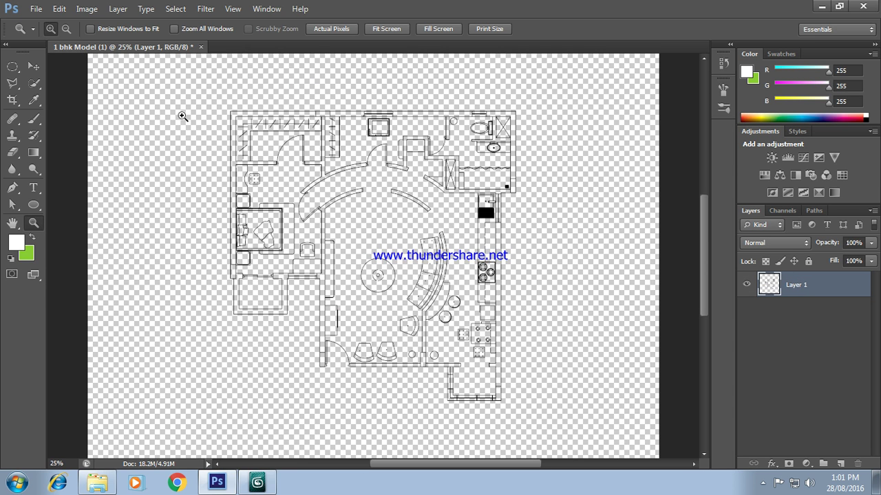
pyautogui.moveTo(183, 114); pyautogui.dragTo(570, 423)
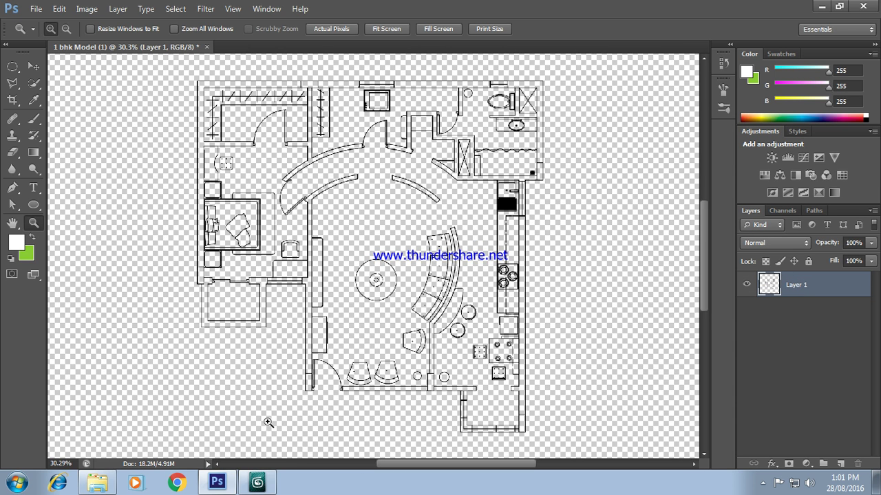
pyautogui.moveTo(409, 286); pyautogui.dragTo(496, 344)
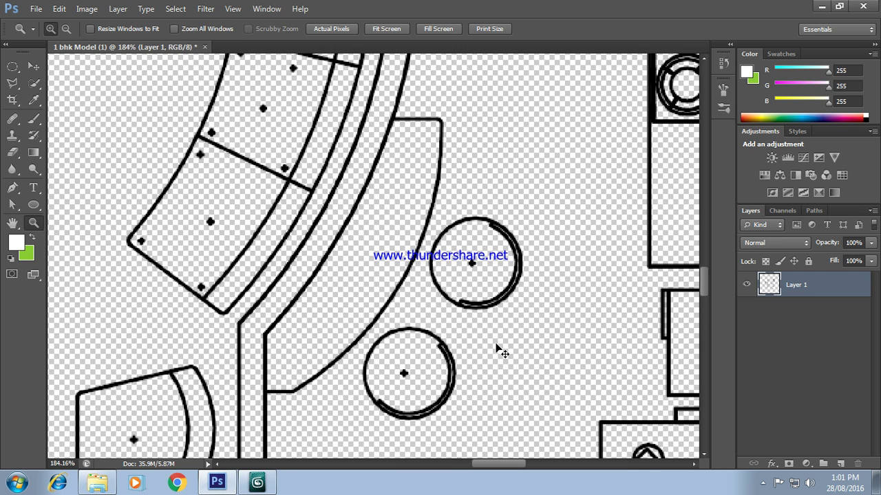
pyautogui.hotkey('ctrl', '-')
pyautogui.hotkey('ctrl', '-')
pyautogui.hotkey('ctrl', '-')
pyautogui.hotkey('ctrl', '-')
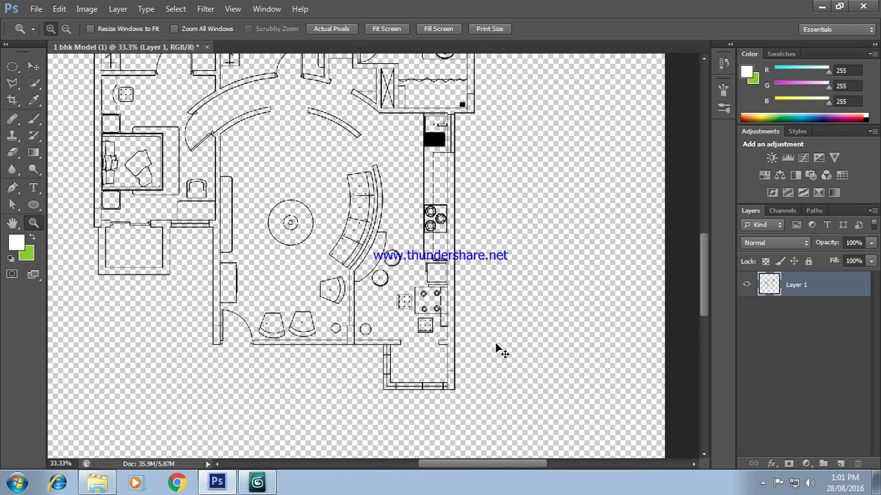
pyautogui.hotkey('ctrl', '-')
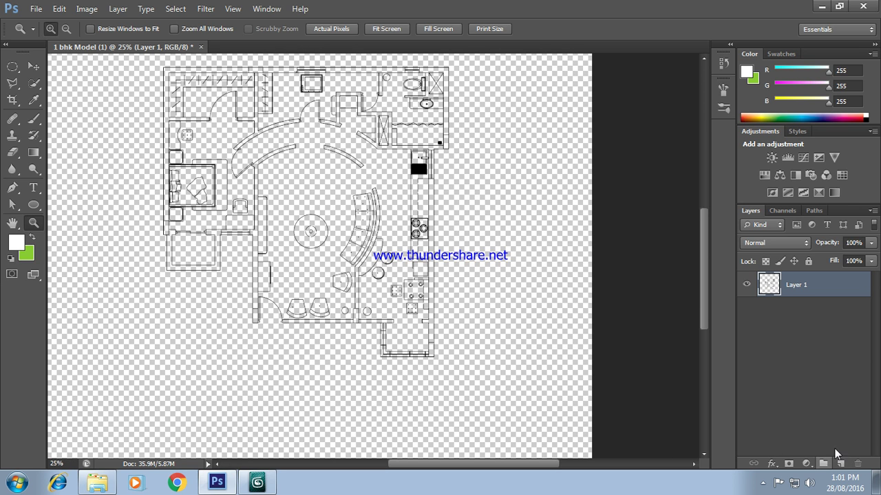
# Step: Add a white-filled Layer 2 and move it below Layer 1 as the plan's background
pyautogui.click(839, 464)
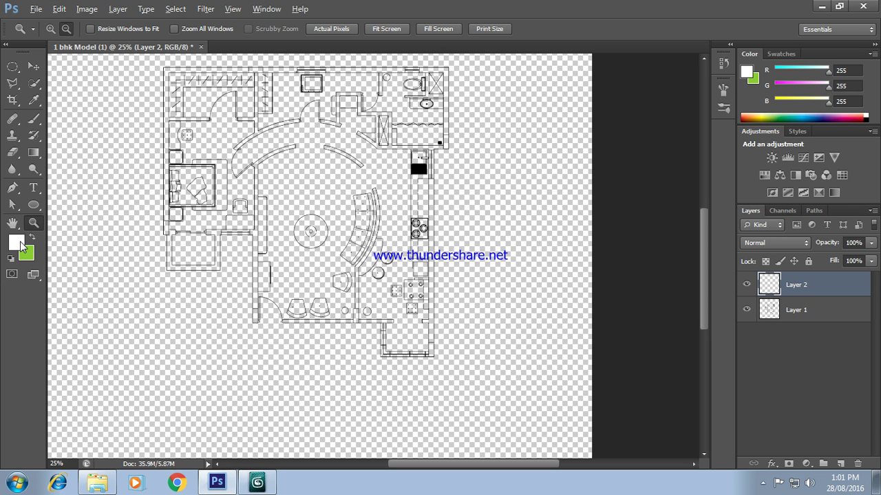
pyautogui.hotkey('alt', 'BackSpace')
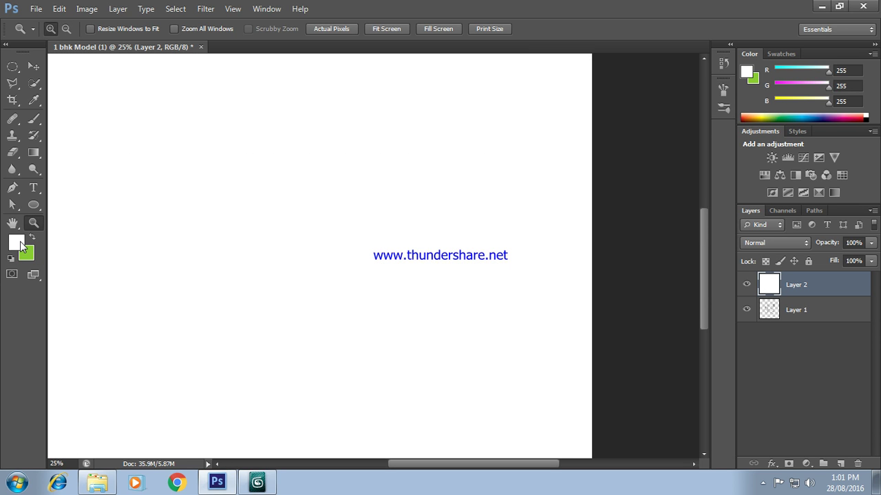
pyautogui.click(58, 8)
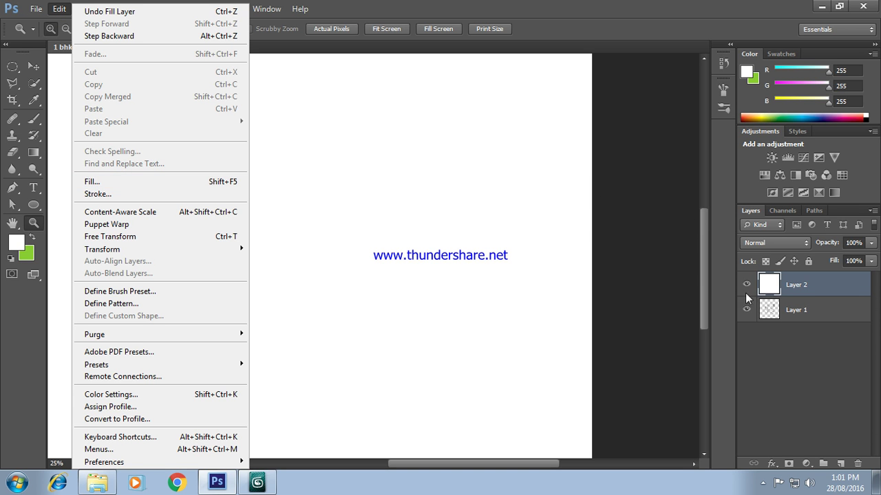
pyautogui.click(815, 285)
pyautogui.moveTo(815, 289); pyautogui.dragTo(815, 322)
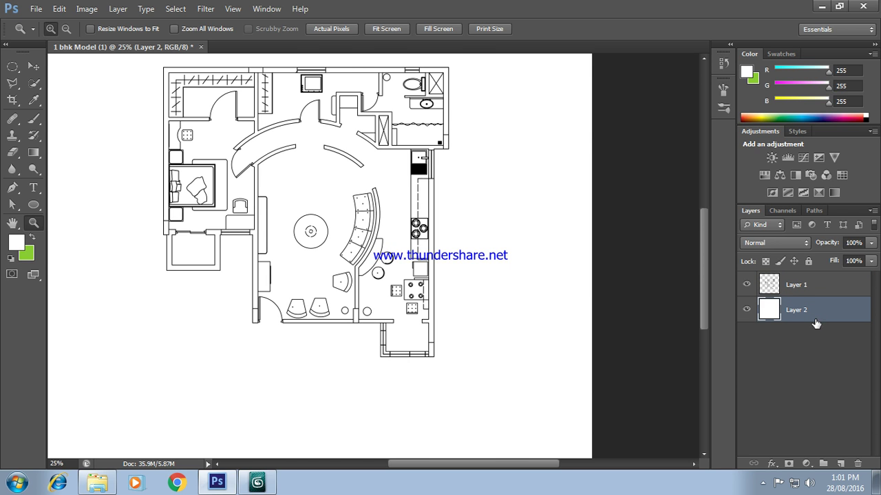
pyautogui.click(500, 293)
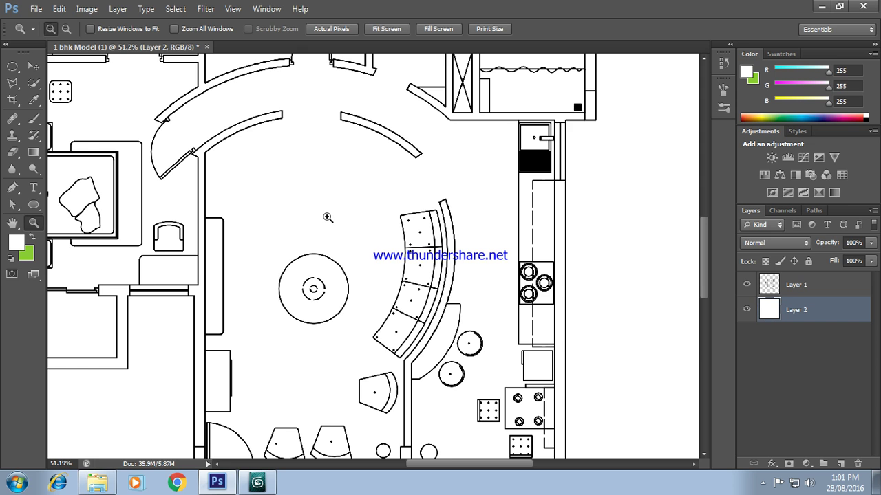
pyautogui.hotkey('ctrl', '-')
pyautogui.hotkey('ctrl', '-')
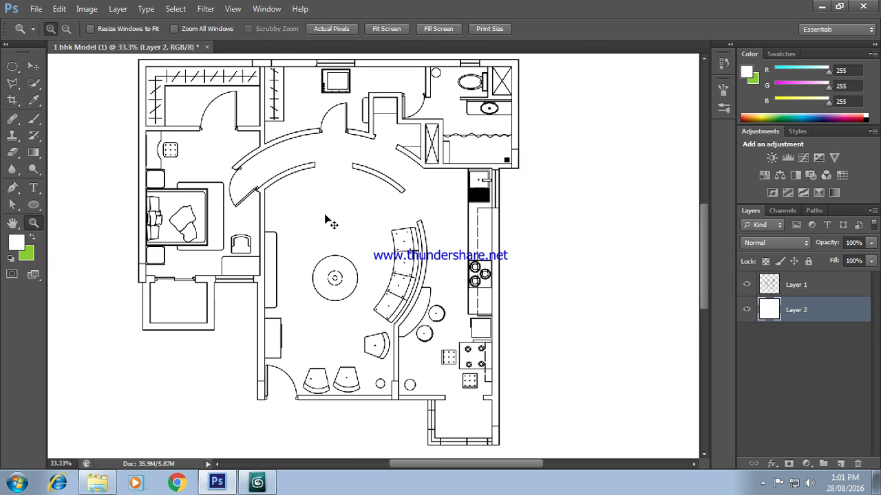
pyautogui.hotkey('ctrl', '-')
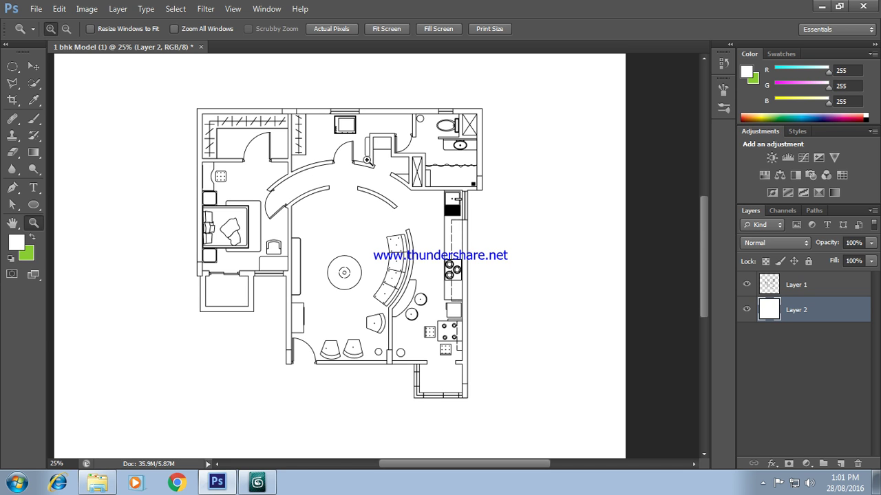
pyautogui.moveTo(264, 108); pyautogui.dragTo(316, 147)
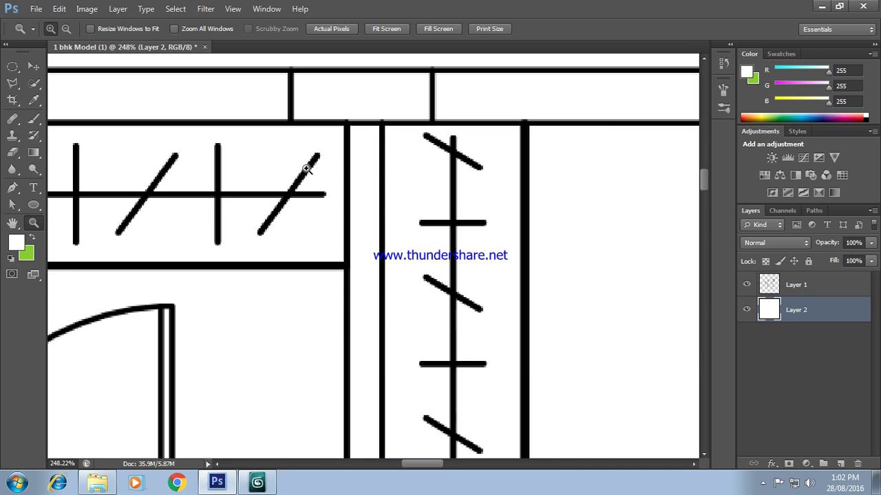
pyautogui.hotkey('ctrl', '-')
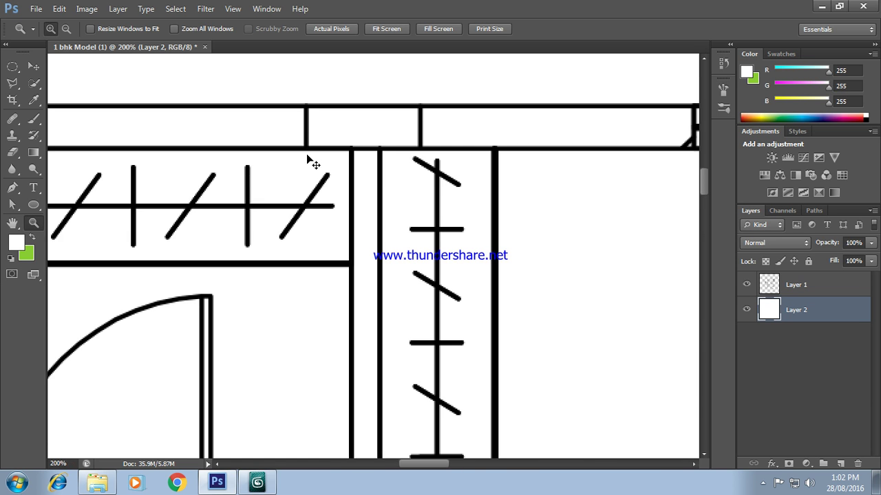
pyautogui.hotkey('ctrl', '-')
pyautogui.hotkey('ctrl', '-')
pyautogui.hotkey('ctrl', '-')
pyautogui.hotkey('ctrl', '-')
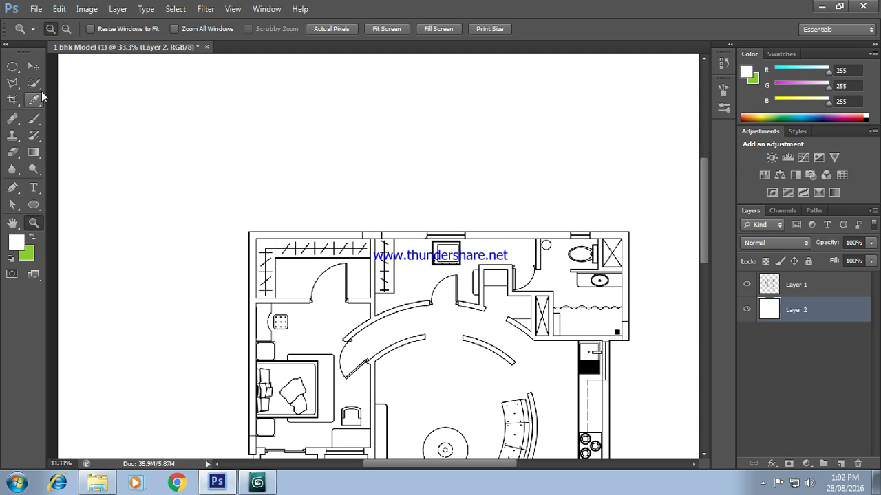
# Step: Look through the Lasso, Marquee and Quick Selection tools, then pick the Magic Wand
pyautogui.moveTo(13, 83); pyautogui.dragTo(62, 97)
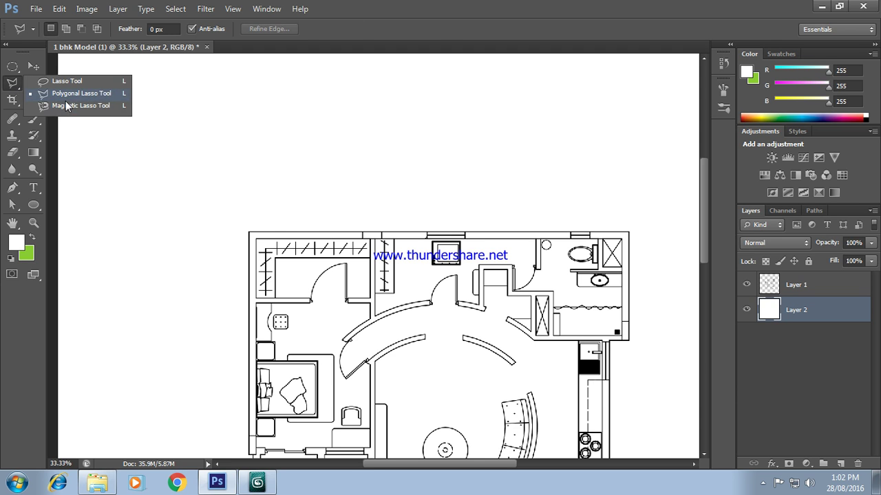
pyautogui.click(15, 70)
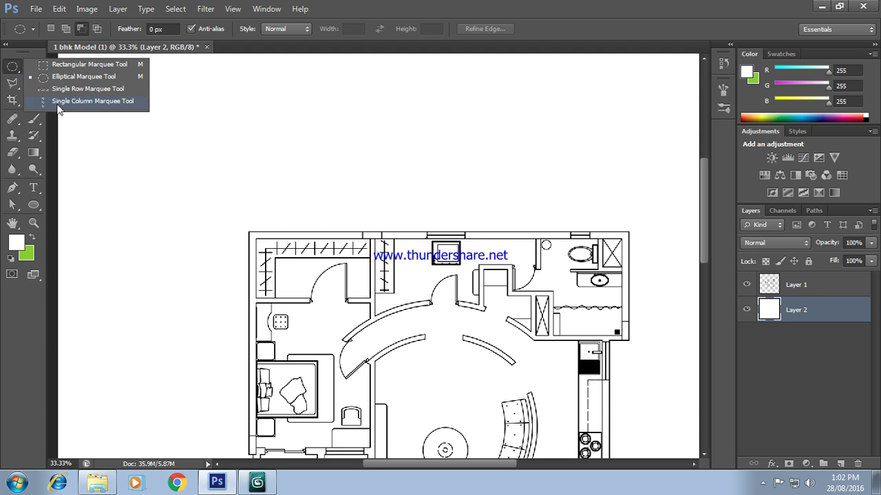
pyautogui.click(14, 84)
pyautogui.click(36, 87)
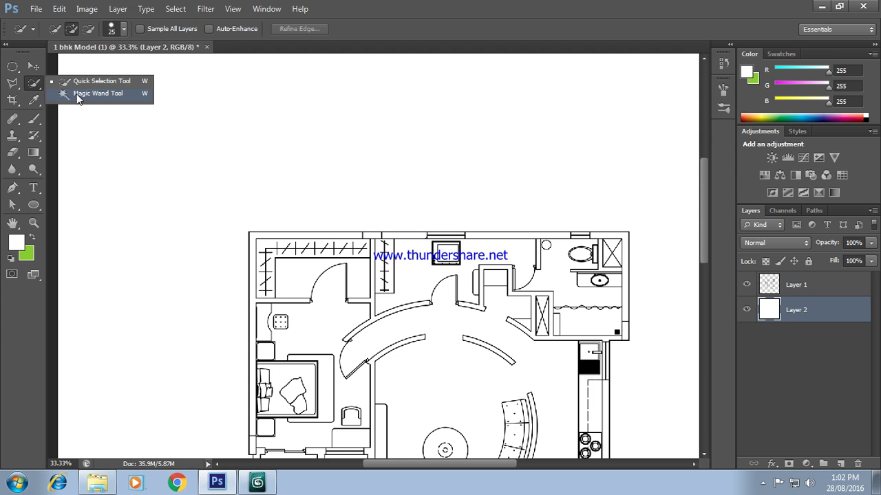
pyautogui.click(78, 94)
pyautogui.click(316, 254)
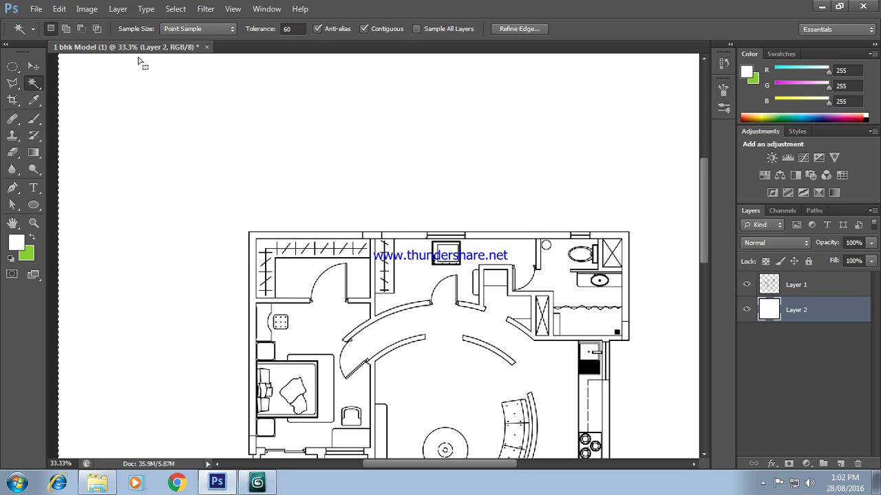
# Step: Clear the current selection and make Layer 1 the active layer
pyautogui.click(176, 9)
pyautogui.click(185, 34)
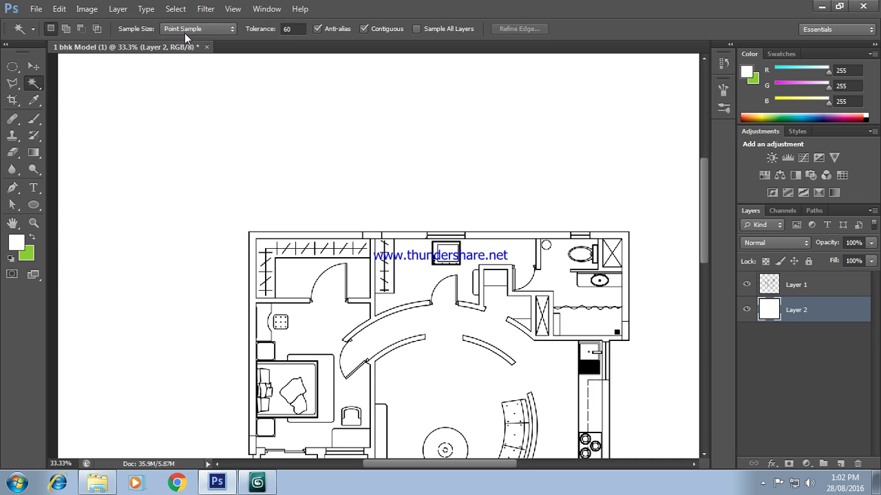
pyautogui.click(783, 288)
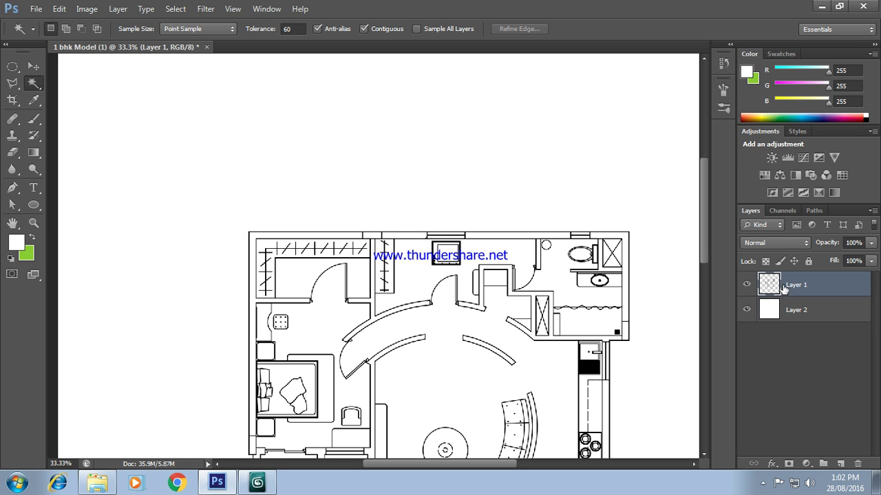
# Step: Magic Wand-select the top-left wall, then add the top, right and bottom walls
pyautogui.click(253, 253)
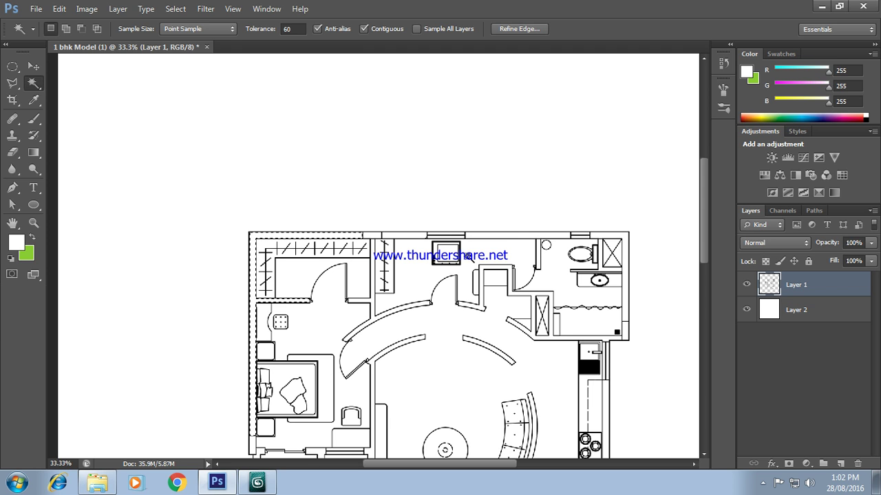
pyautogui.click(65, 29)
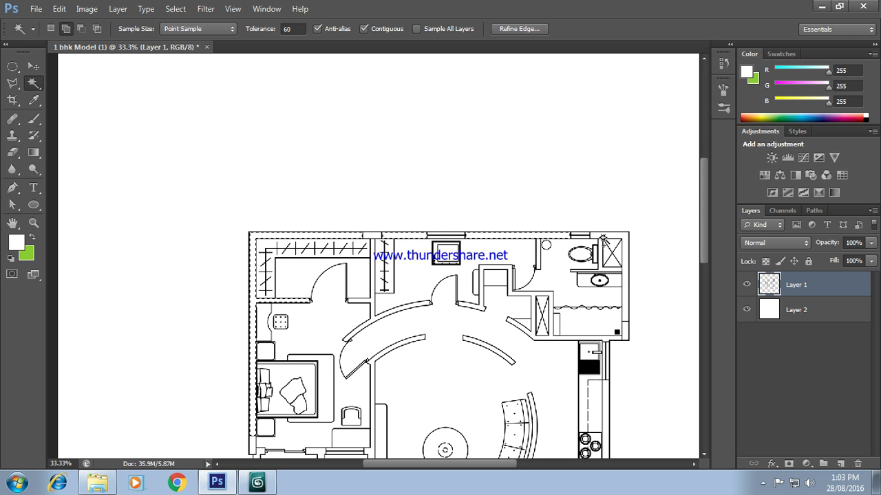
pyautogui.click(605, 234)
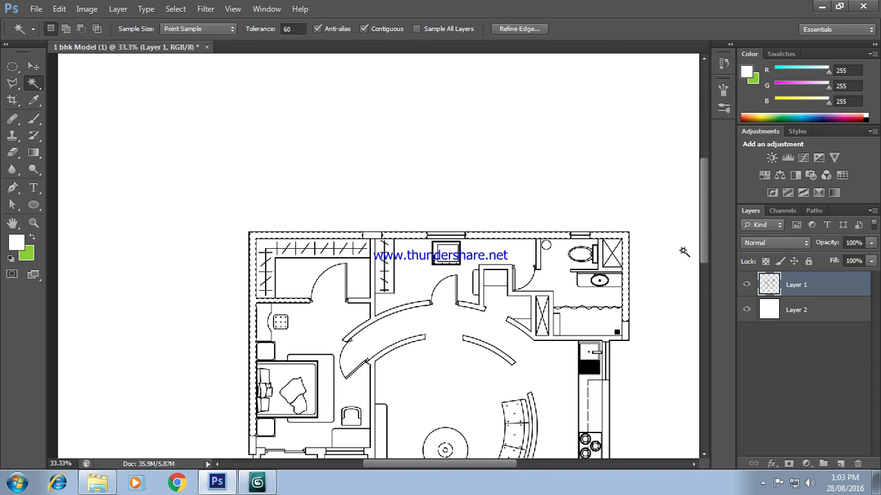
pyautogui.moveTo(704, 234); pyautogui.dragTo(704, 283)
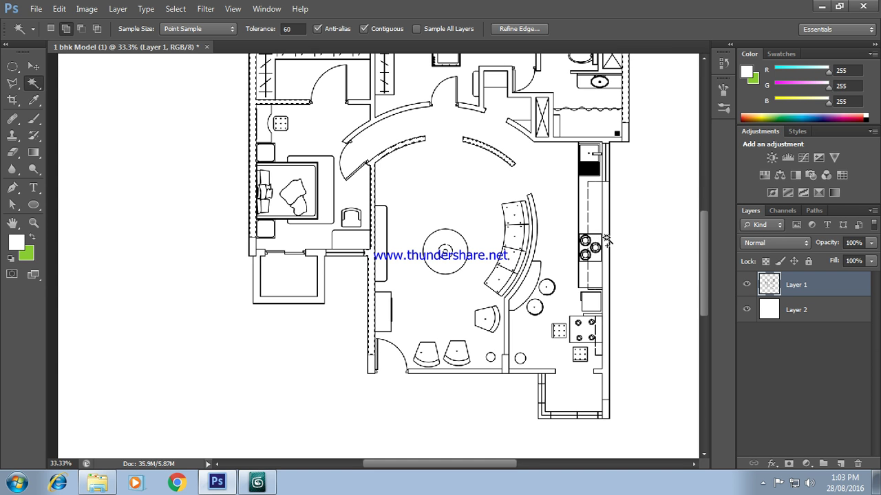
pyautogui.click(584, 416)
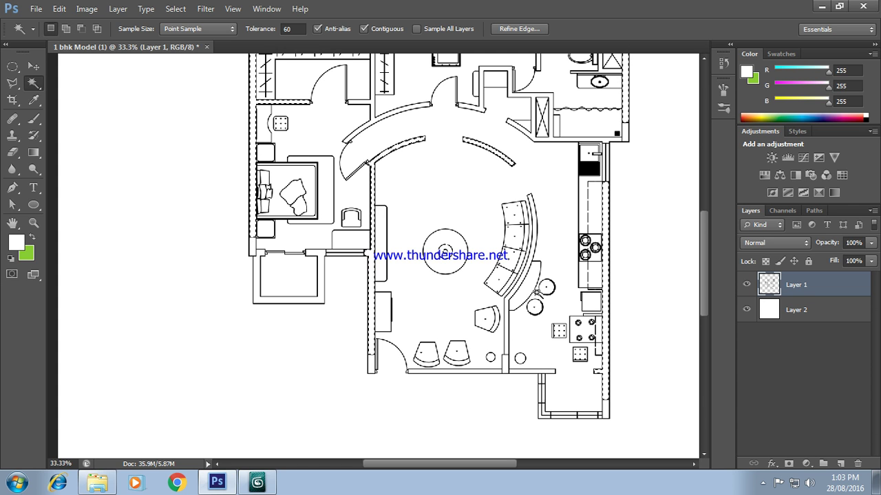
# Step: Add a new Layer 3 and set the foreground colour to red fa0909
pyautogui.click(842, 465)
pyautogui.click(18, 244)
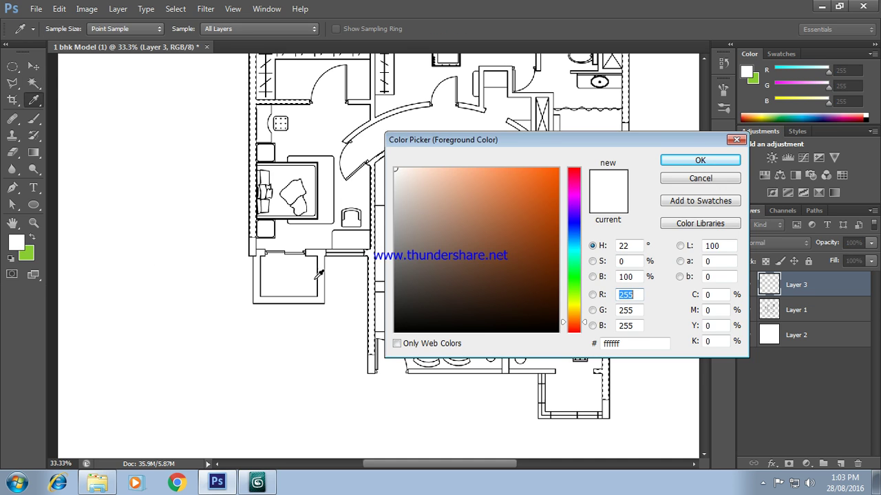
pyautogui.click(544, 177)
pyautogui.moveTo(575, 172); pyautogui.dragTo(574, 168)
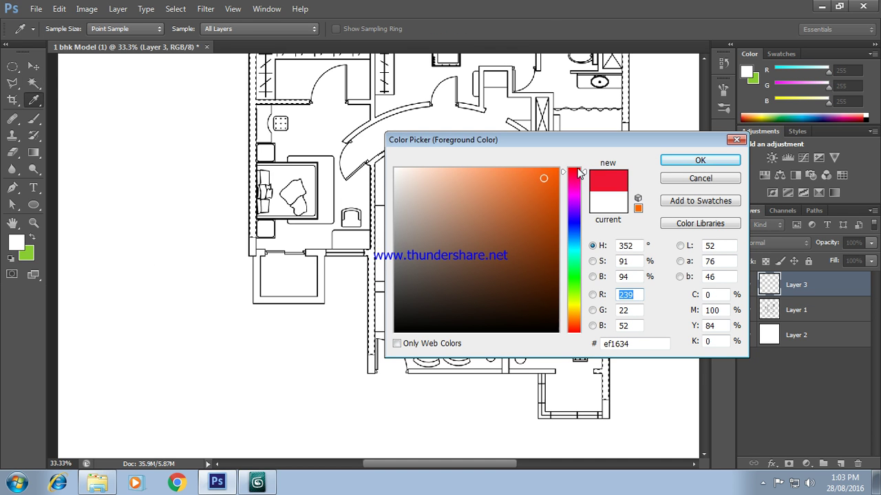
pyautogui.click(552, 172)
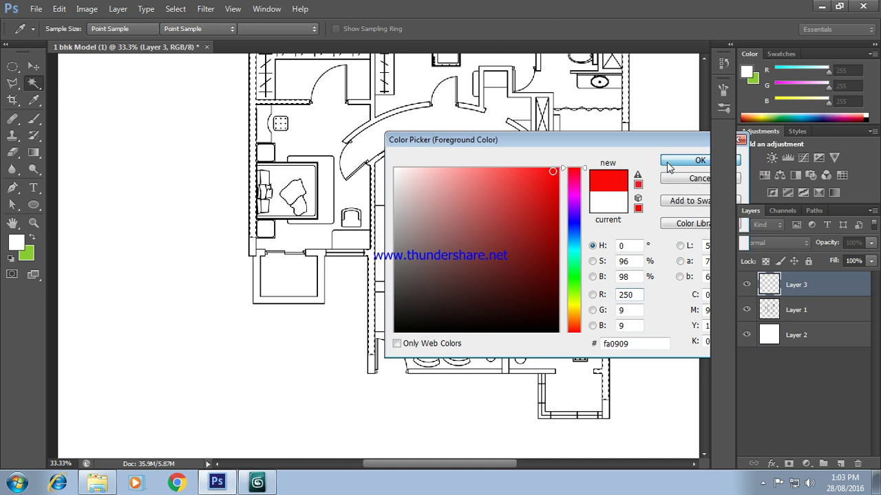
pyautogui.click(698, 159)
pyautogui.press('w')
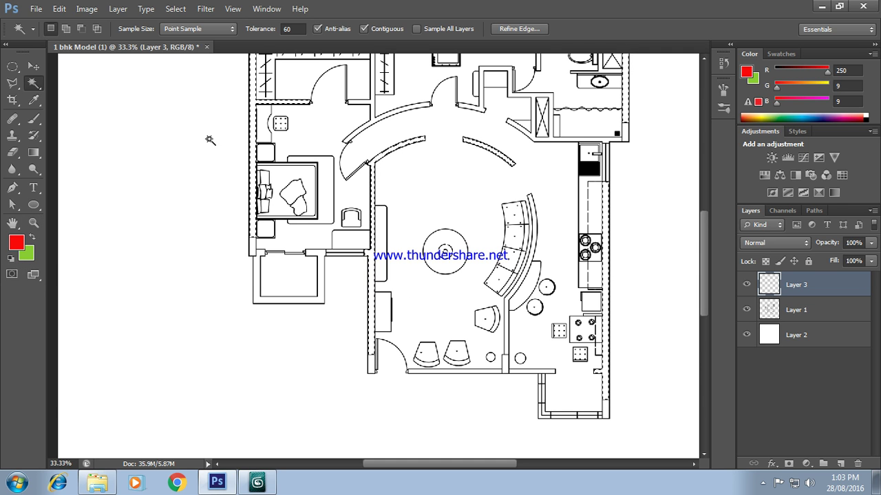
# Step: Fill the selected walls with the red foreground colour using Edit > Fill
pyautogui.click(59, 8)
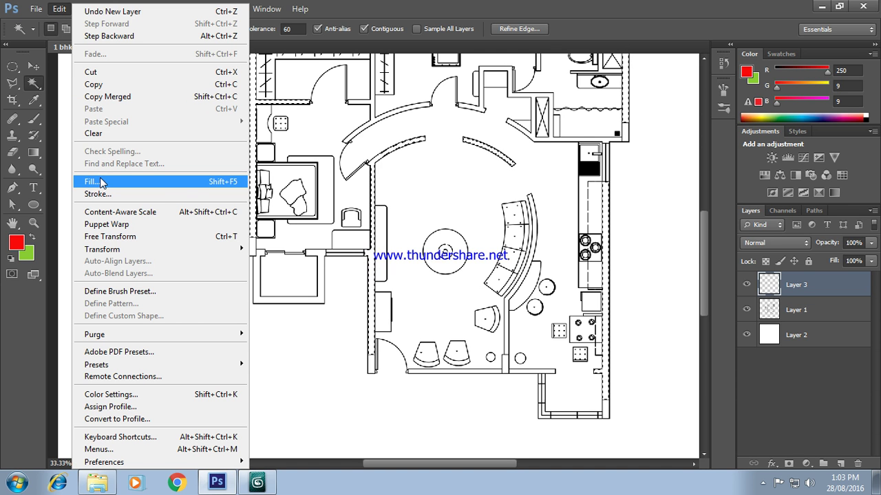
pyautogui.click(191, 183)
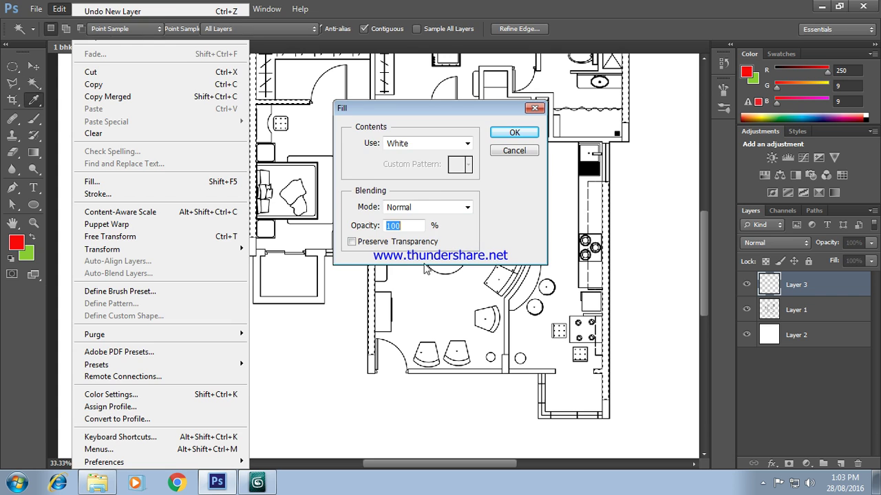
pyautogui.click(404, 151)
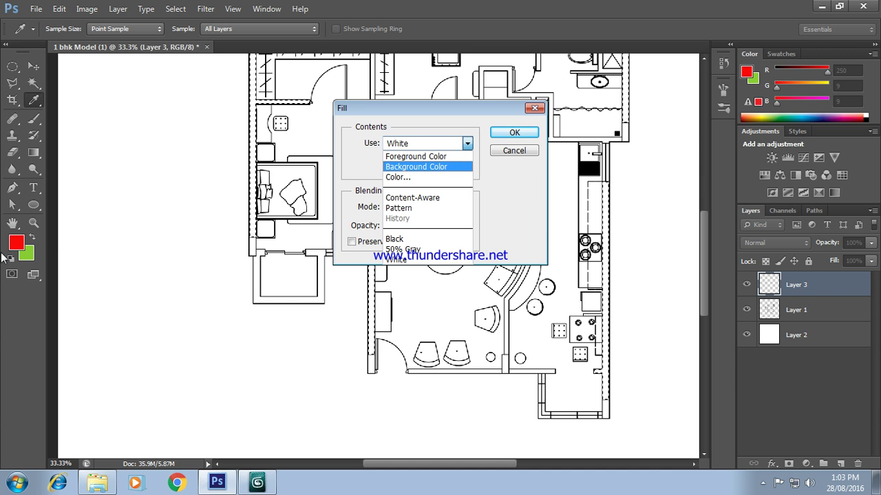
pyautogui.click(426, 157)
pyautogui.click(515, 133)
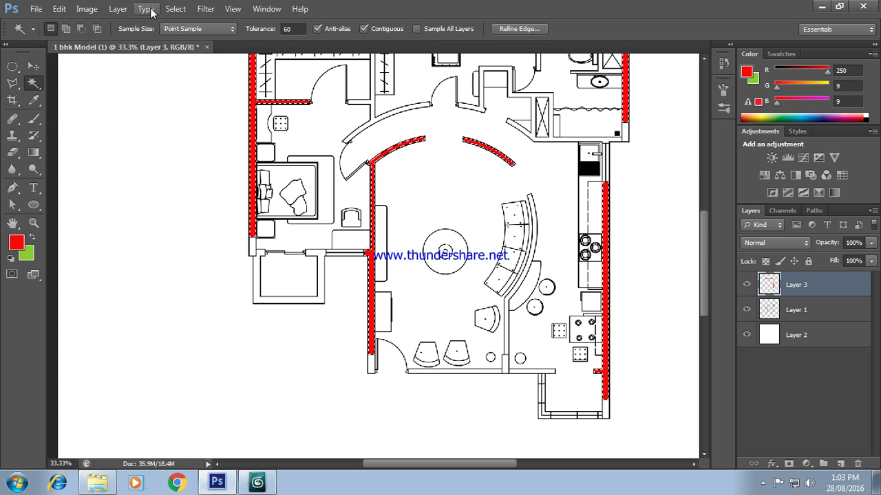
# Step: Deselect, toggle Layer 1 off and on to check the red walls, then wand-select them
pyautogui.click(175, 9)
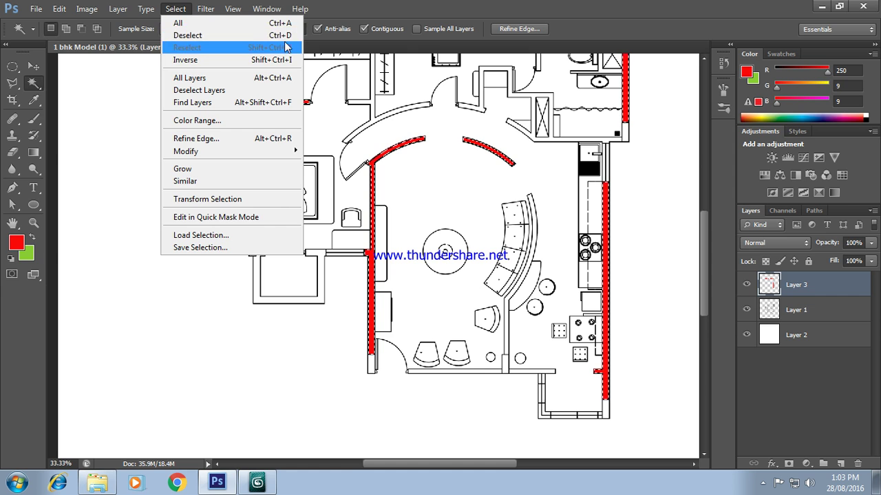
pyautogui.click(285, 34)
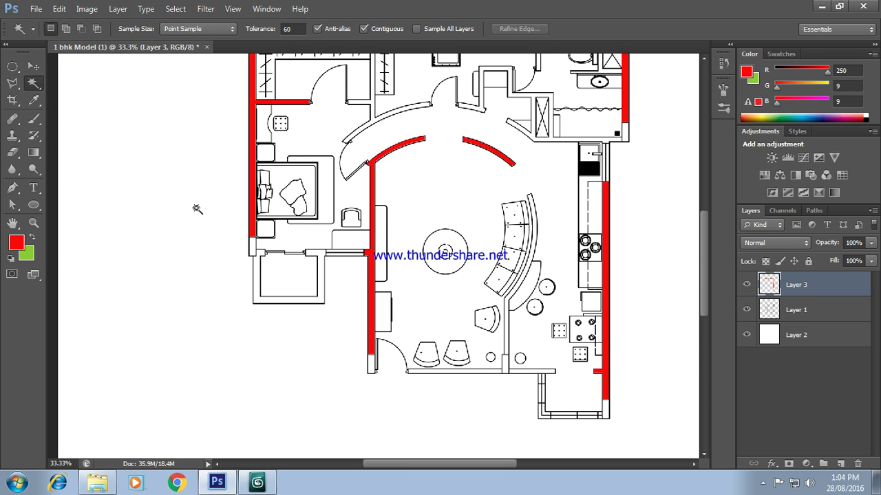
pyautogui.click(747, 311)
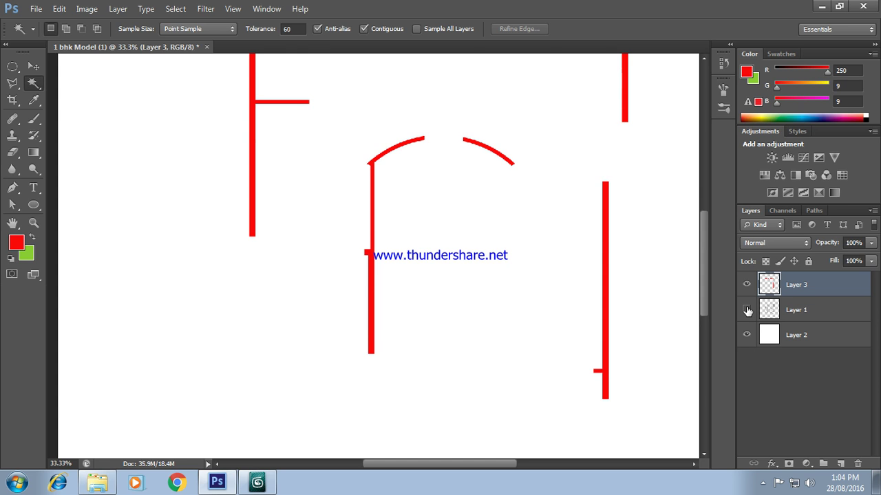
pyautogui.click(747, 310)
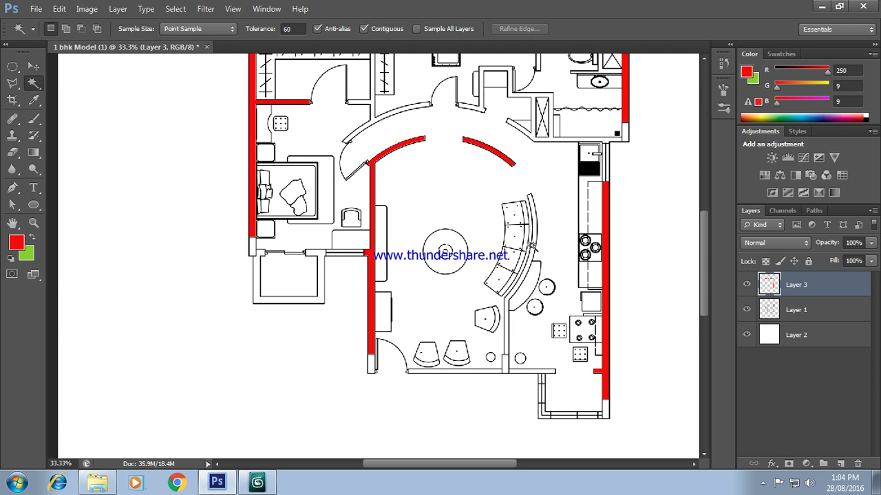
pyautogui.click(532, 243)
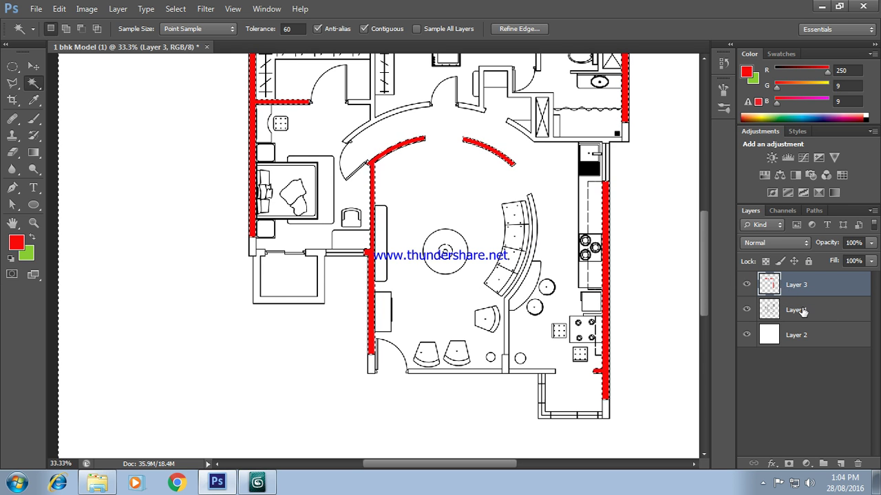
# Step: Select the curved counter, bottom wall, arc walls and lower-left room on Layer 1, and fill them red
pyautogui.click(796, 308)
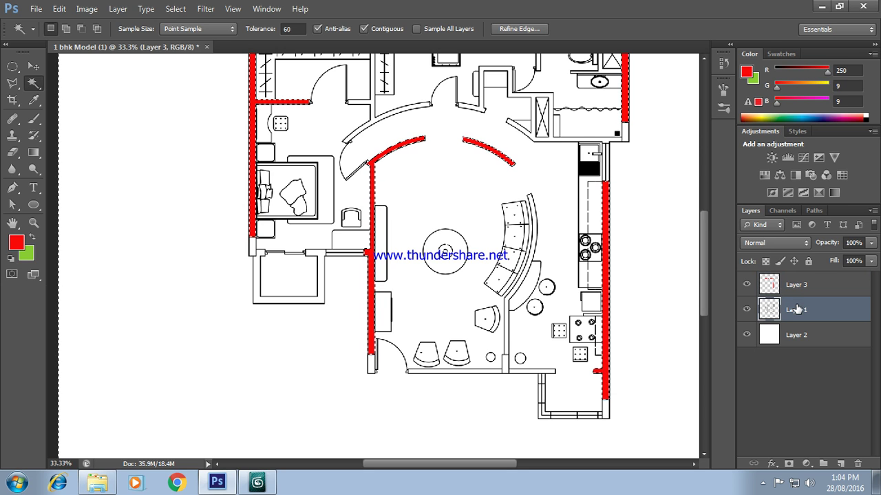
pyautogui.hotkey('ctrl', 'd')
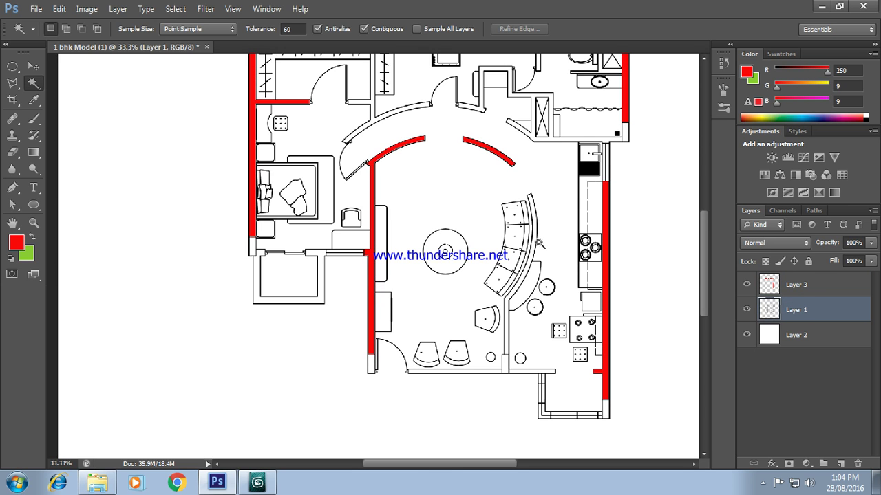
pyautogui.click(535, 226)
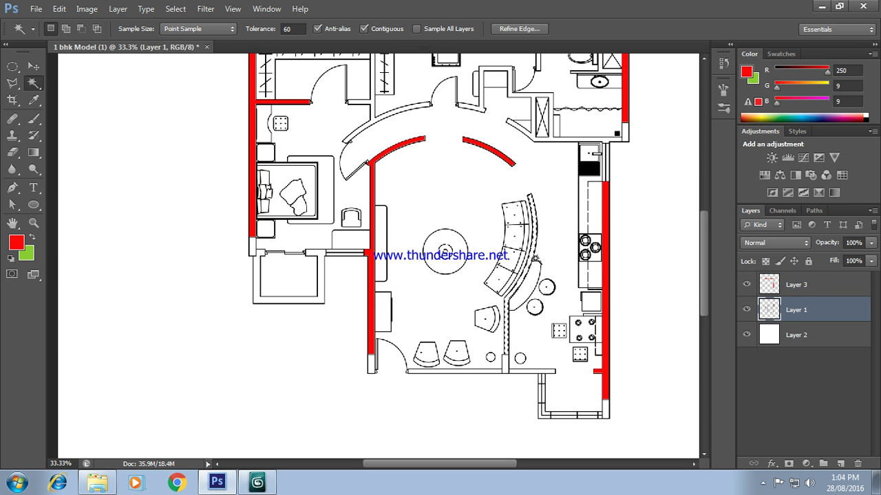
pyautogui.press('shift')
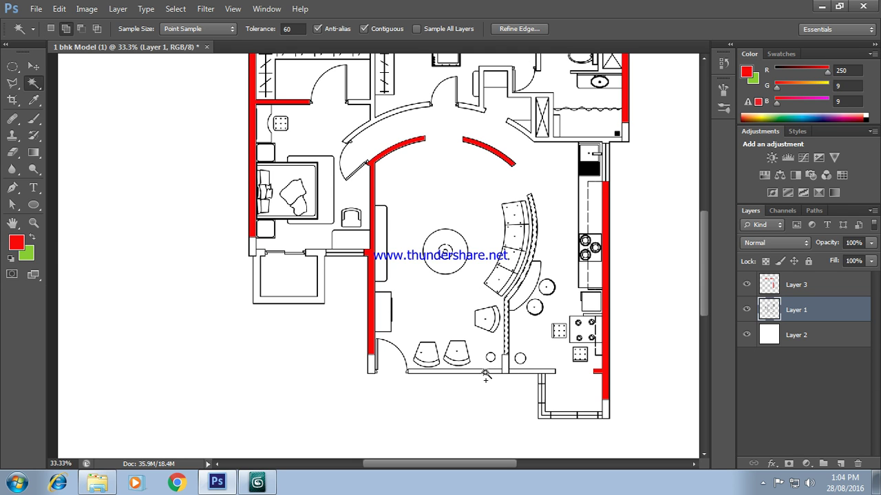
pyautogui.keyDown('shift'); pyautogui.click(493, 373); pyautogui.keyUp('shift')
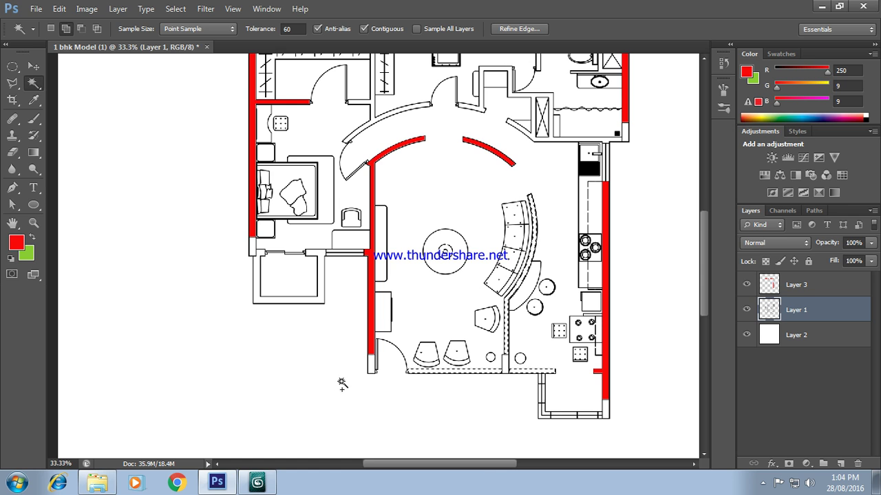
pyautogui.keyDown('shift'); pyautogui.click(395, 112); pyautogui.keyUp('shift')
pyautogui.keyDown('shift'); pyautogui.click(503, 129); pyautogui.keyUp('shift')
pyautogui.keyDown('shift'); pyautogui.click(319, 254); pyautogui.keyUp('shift')
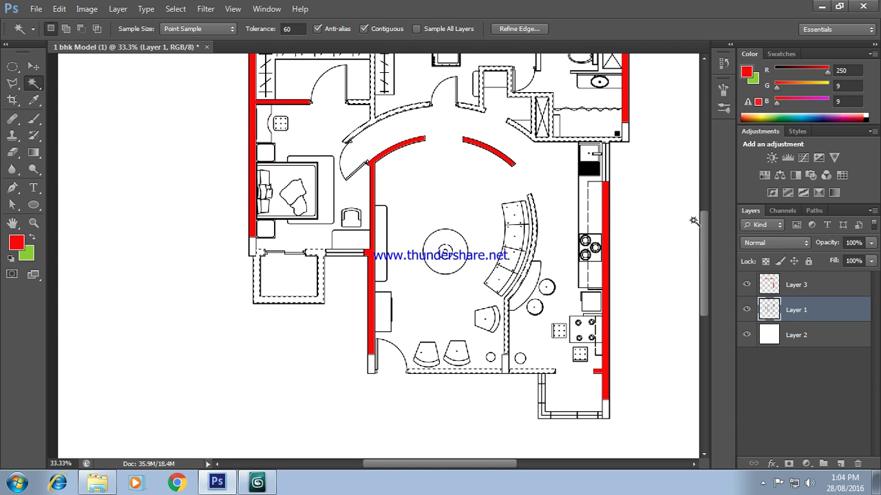
pyautogui.moveTo(704, 249)
pyautogui.mouseDown()
pyautogui.moveTo(712, 191)
pyautogui.moveTo(708, 260)
pyautogui.mouseUp()
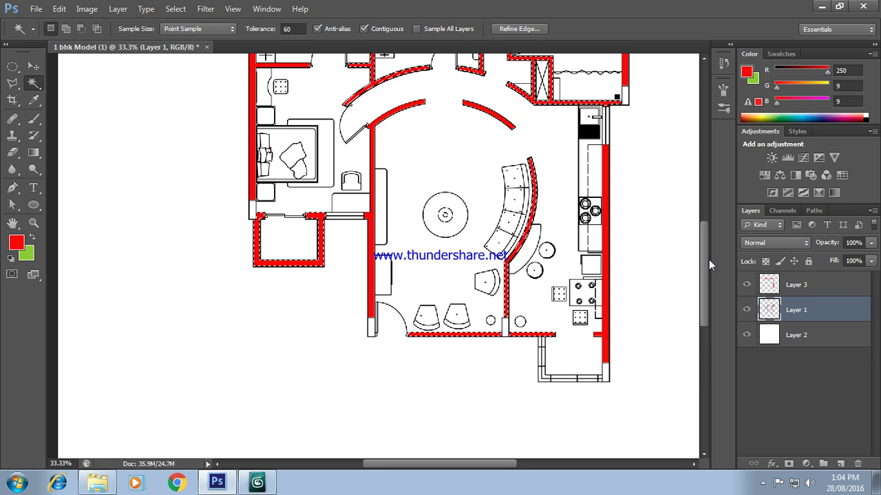
pyautogui.hotkey('ctrl', 'd')
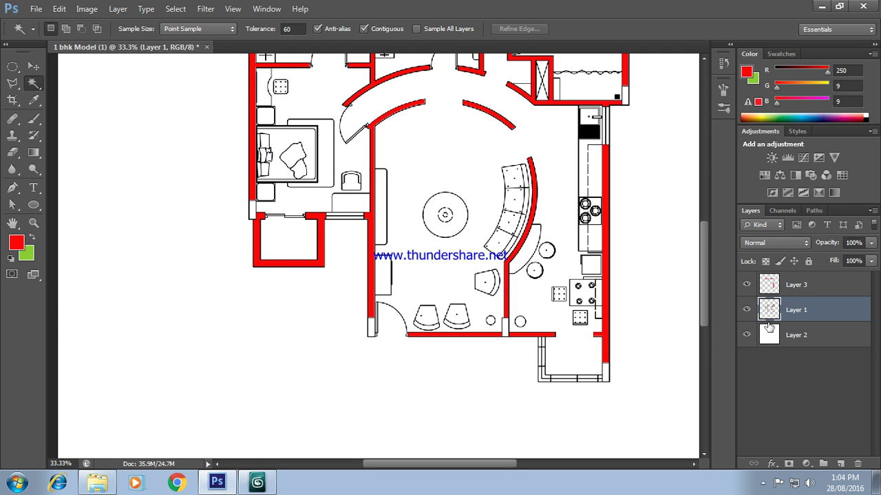
# Step: Load Layer 1's walls as a selection and refill the red on Layer 3 instead
pyautogui.click(746, 285)
pyautogui.click(747, 309)
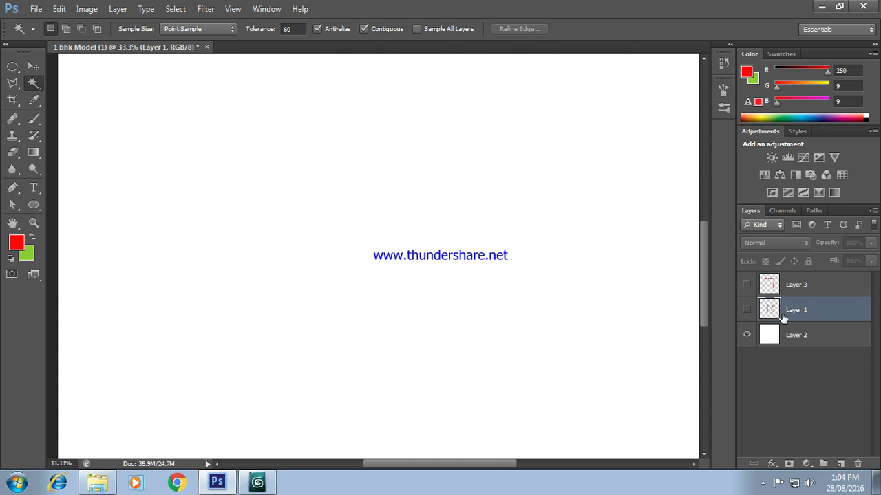
pyautogui.click(747, 309)
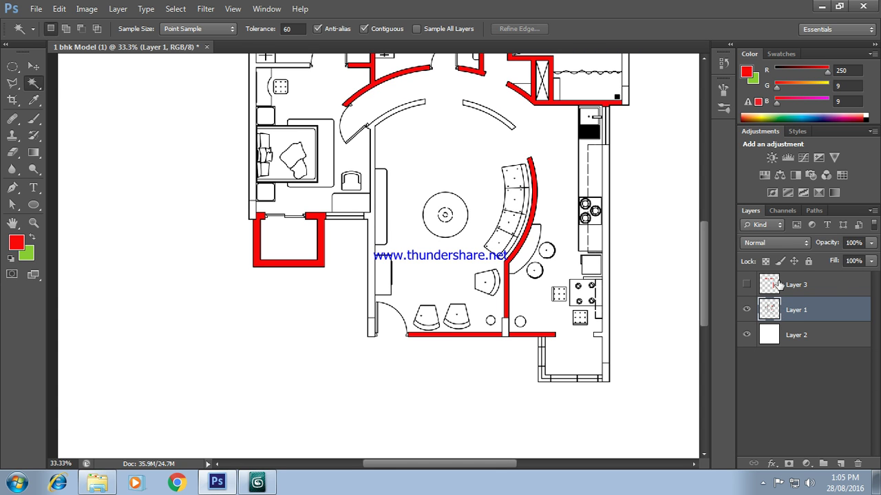
pyautogui.click(769, 284)
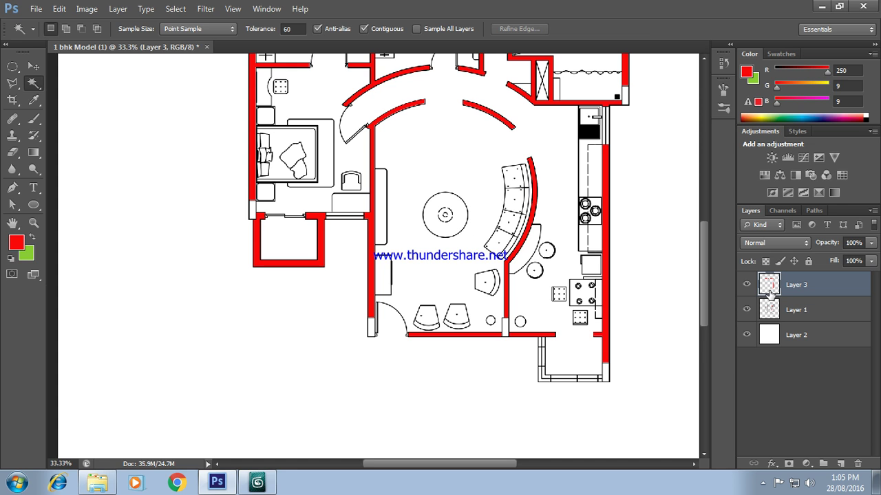
pyautogui.keyDown('ctrl'); pyautogui.click(770, 312); pyautogui.keyUp('ctrl')
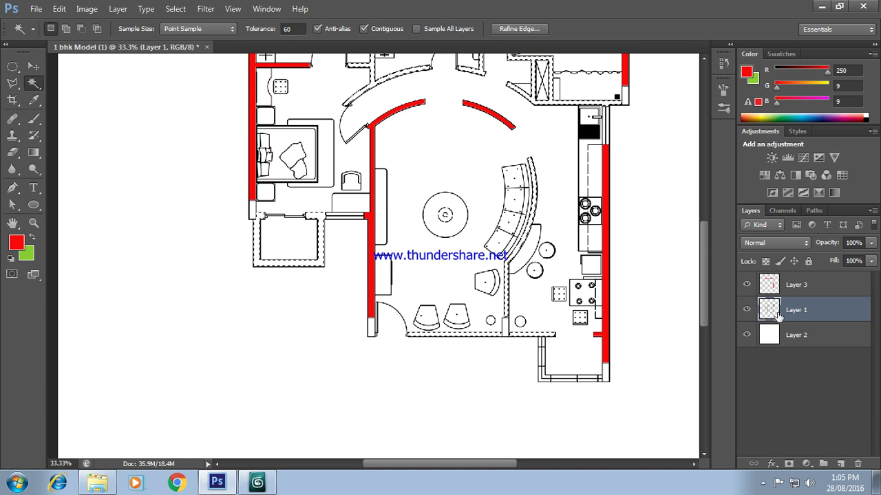
pyautogui.click(796, 285)
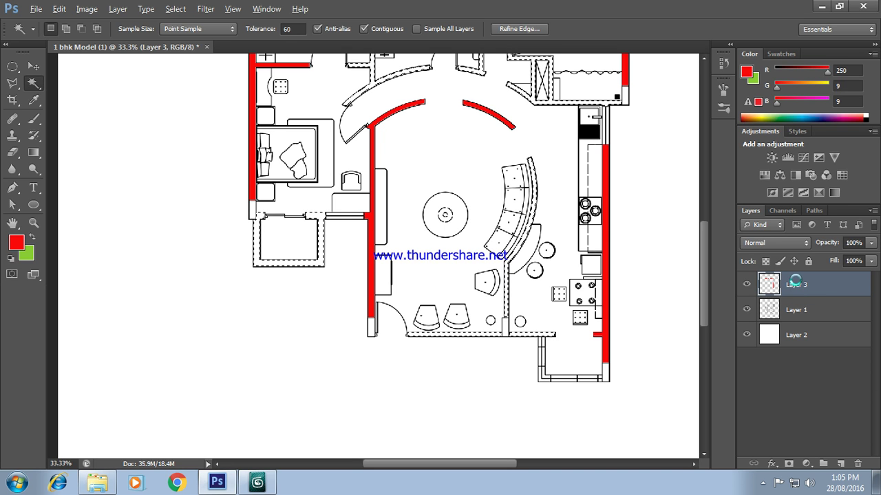
pyautogui.hotkey('alt', 'BackSpace')
pyautogui.hotkey('ctrl', 'd')
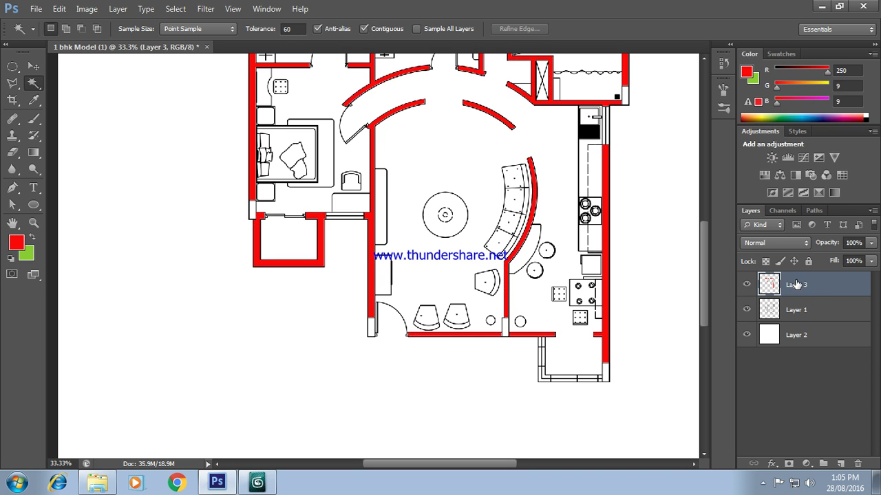
# Step: On Layer 1, select the wall stubs beside the doorways and the top-wall opening
pyautogui.click(766, 311)
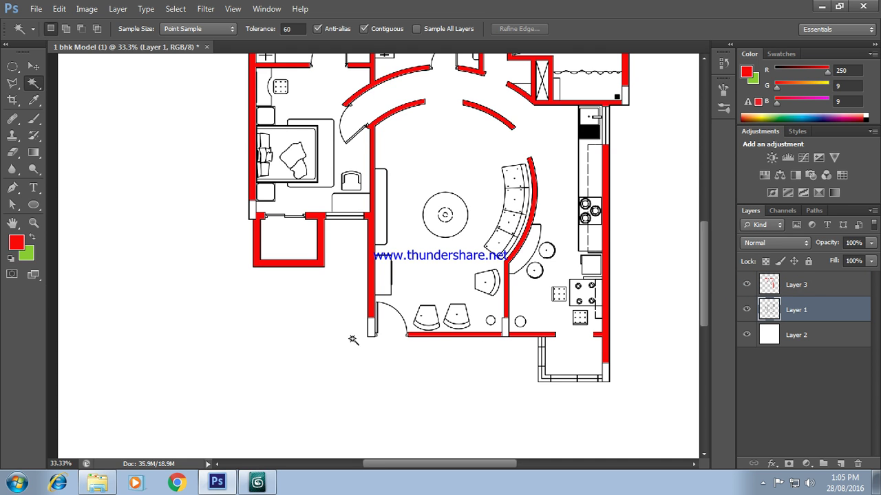
pyautogui.click(372, 330)
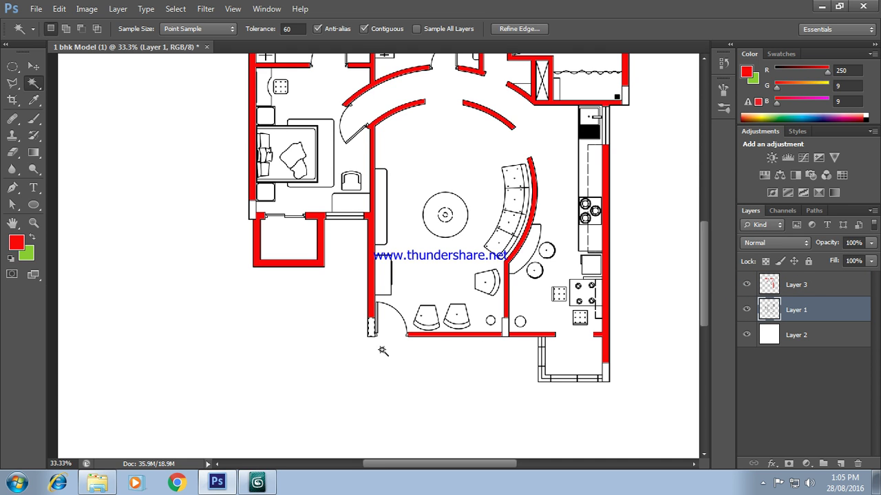
pyautogui.keyDown('shift'); pyautogui.click(507, 329); pyautogui.keyUp('shift')
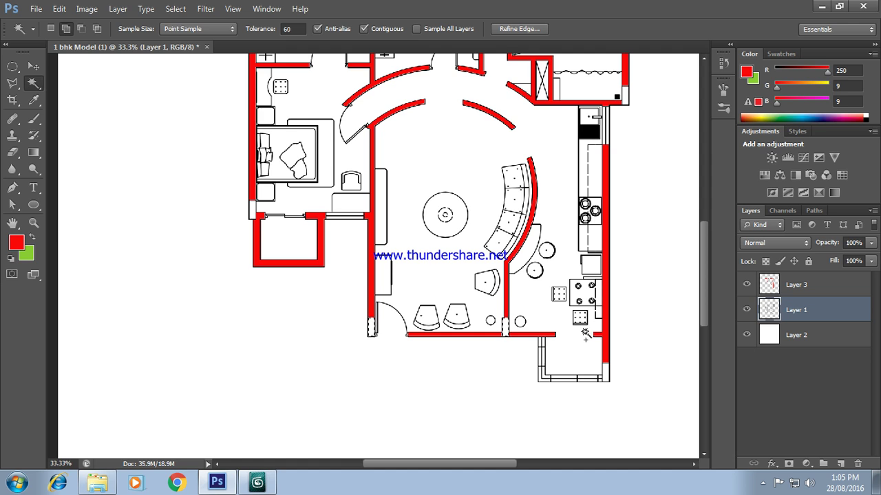
pyautogui.keyDown('shift'); pyautogui.click(605, 373); pyautogui.keyUp('shift')
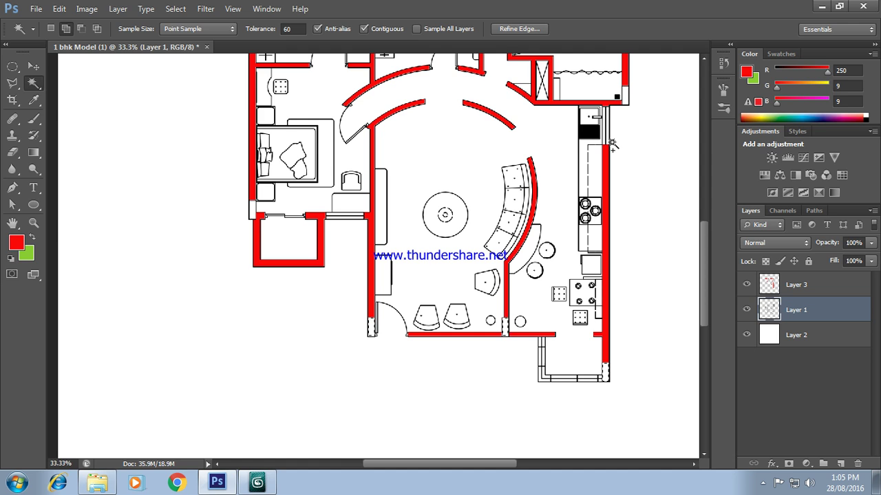
pyautogui.keyDown('shift'); pyautogui.click(624, 96); pyautogui.keyUp('shift')
pyautogui.scroll(1, 523, 194)
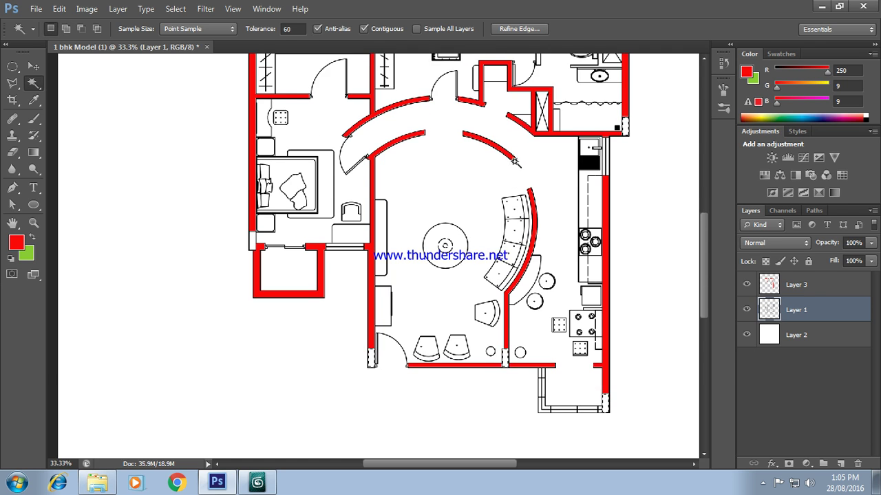
pyautogui.scroll(2, 524, 194)
pyautogui.keyDown('shift'); pyautogui.click(372, 103); pyautogui.keyUp('shift')
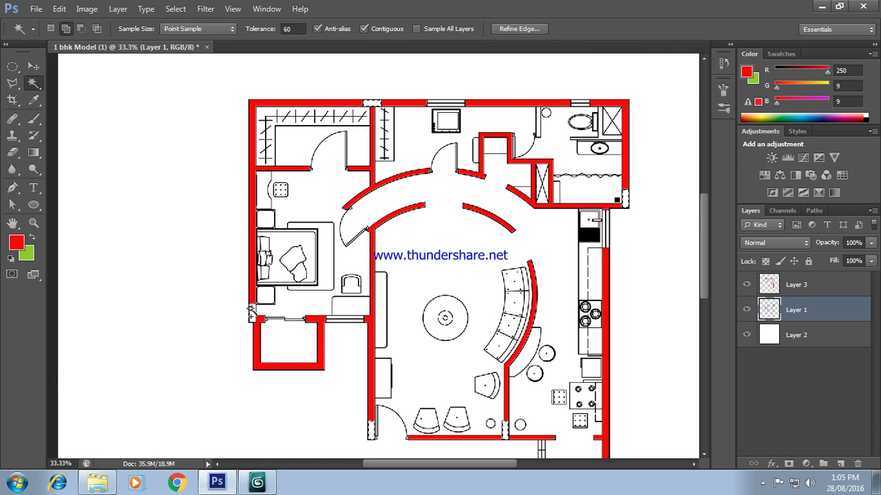
# Step: Fill the selected door stubs green on a new Layer 4 and deselect
pyautogui.click(841, 465)
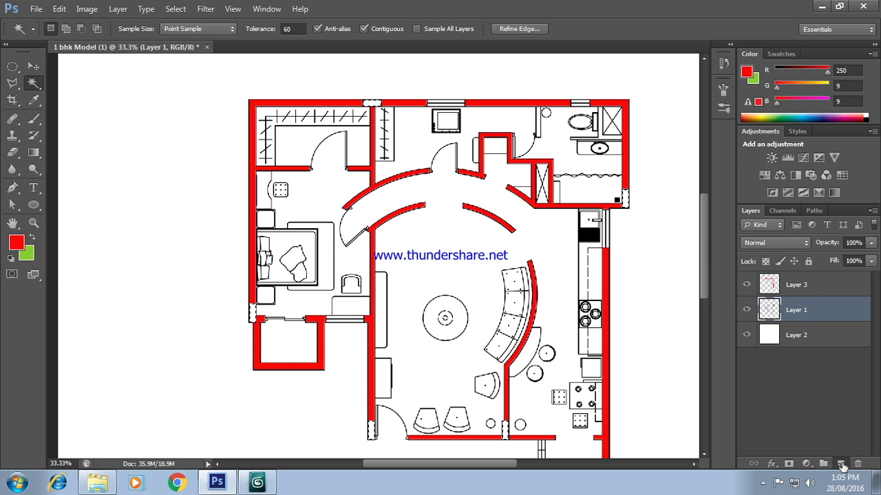
pyautogui.click(22, 241)
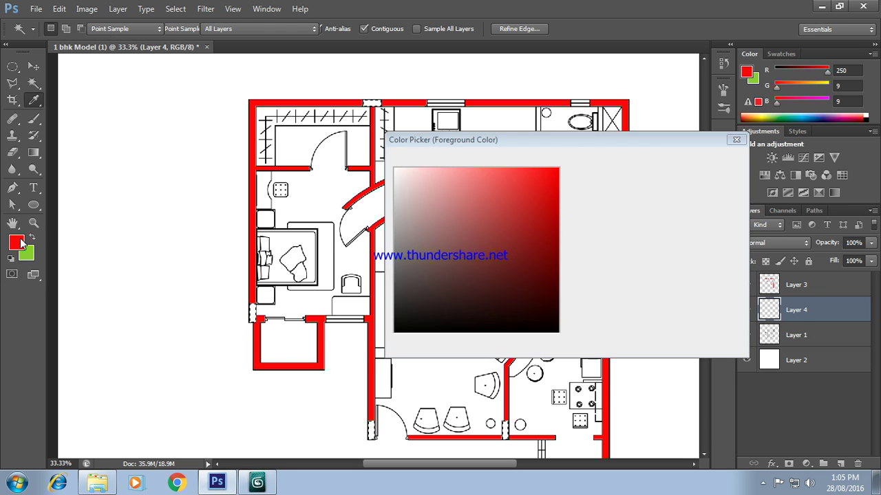
pyautogui.click(699, 177)
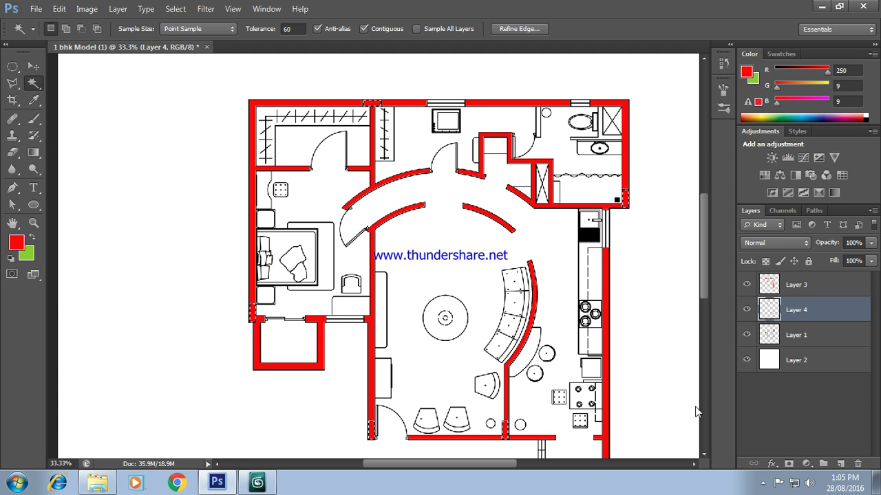
pyautogui.hotkey('ctrl', 'BackSpace')
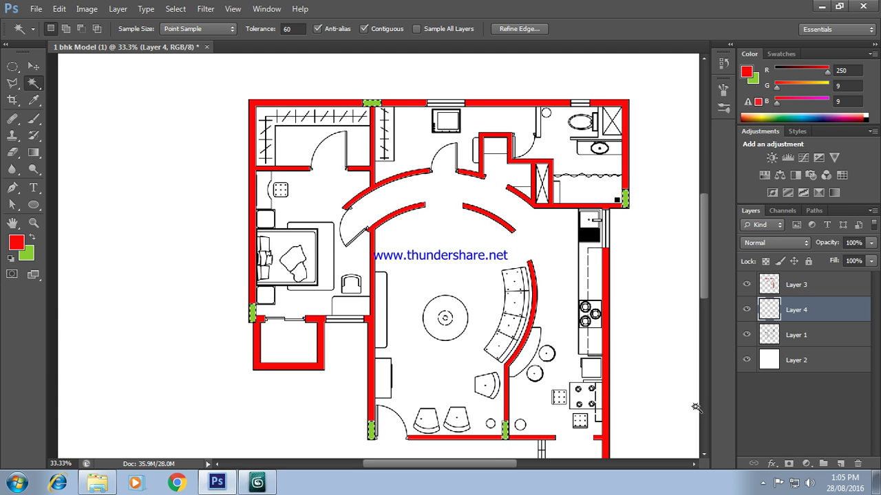
pyautogui.hotkey('ctrl', 'd')
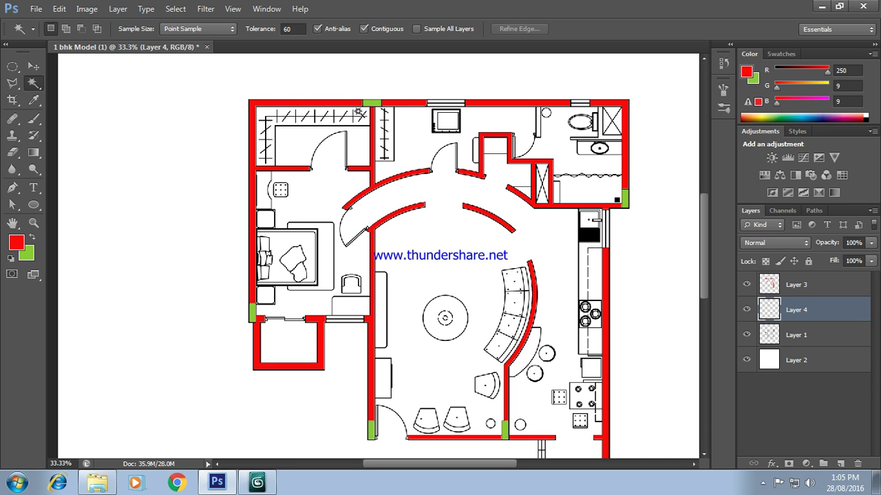
pyautogui.click(792, 287)
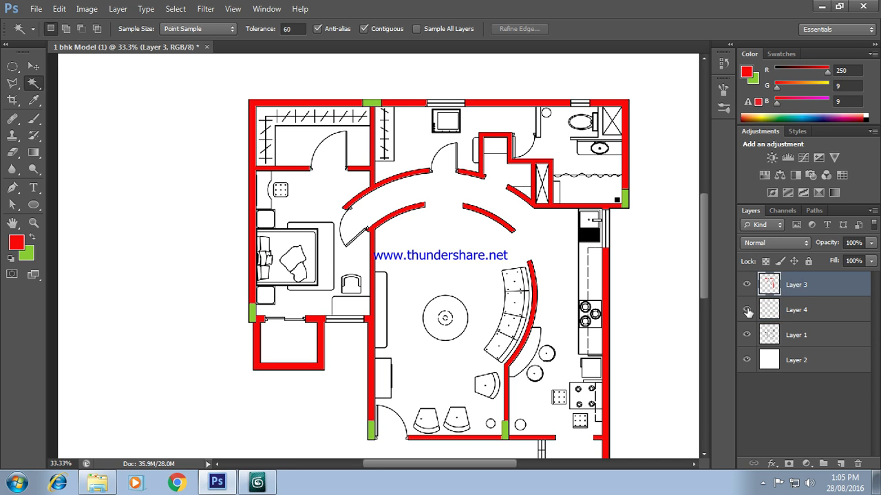
# Step: Hide Layer 4, Layer 1 and the background to preview the red walls alone
pyautogui.click(746, 310)
pyautogui.click(747, 335)
pyautogui.click(747, 363)
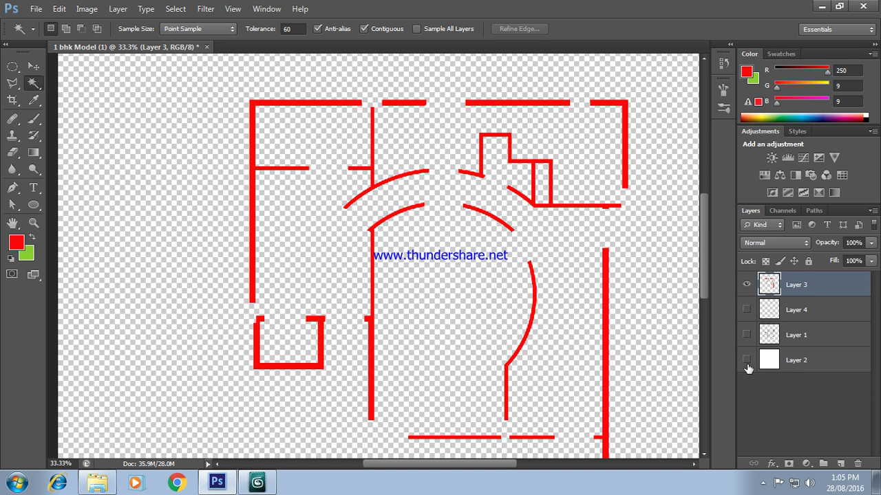
# Step: Restore all layers, make red-wall Layer 3 active, and show the fill/adjustment layer types
pyautogui.click(747, 310)
pyautogui.click(773, 307)
pyautogui.click(747, 335)
pyautogui.click(746, 360)
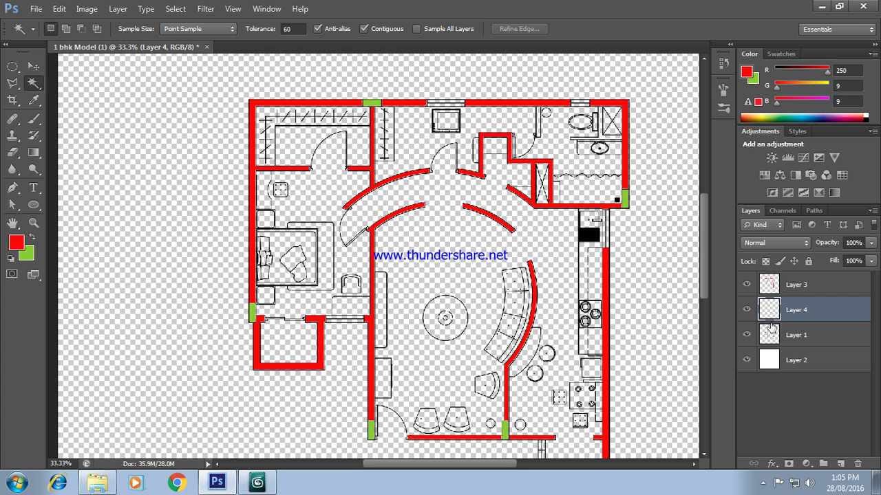
pyautogui.click(795, 283)
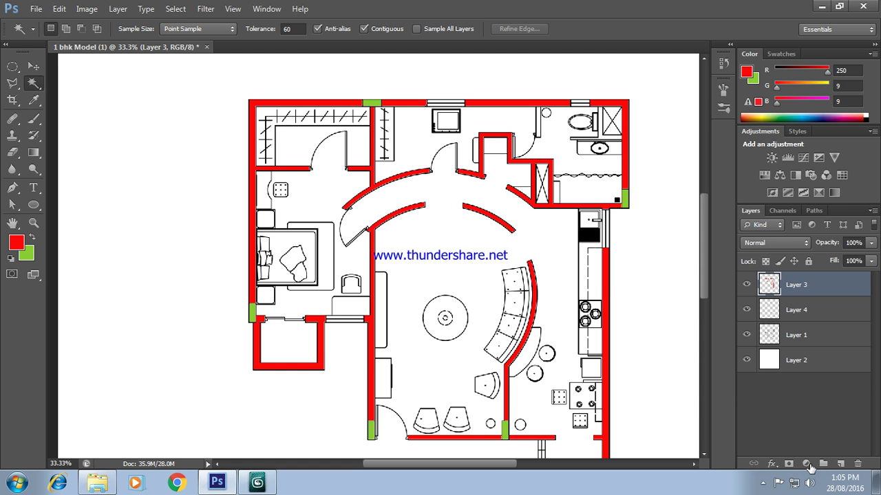
pyautogui.click(807, 465)
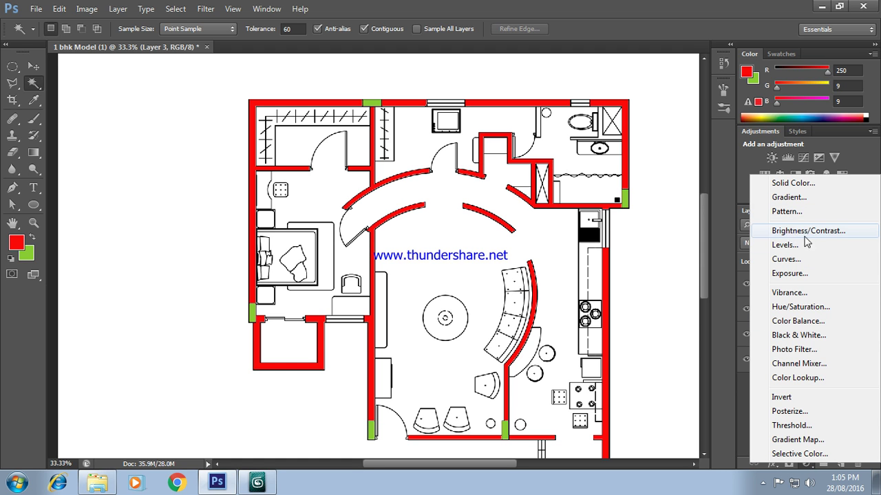
# Step: Open the Layer Style settings for the red walls layer from the Layer menu
pyautogui.click(779, 468)
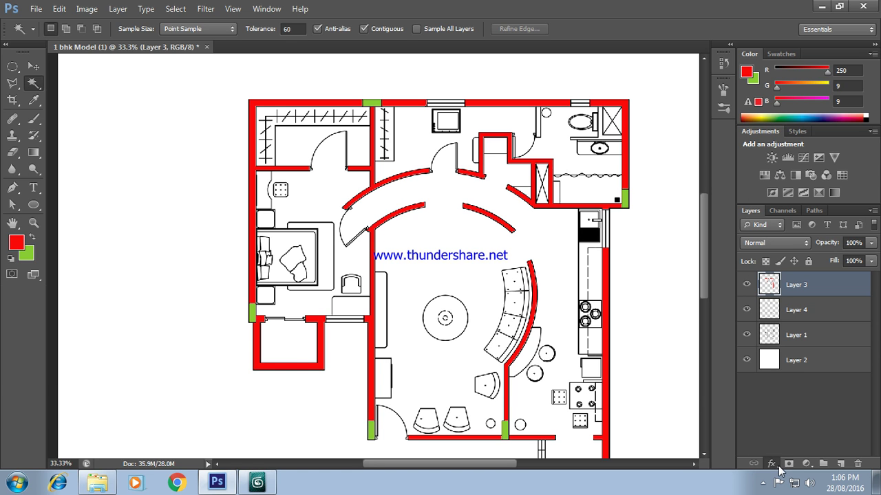
pyautogui.click(777, 466)
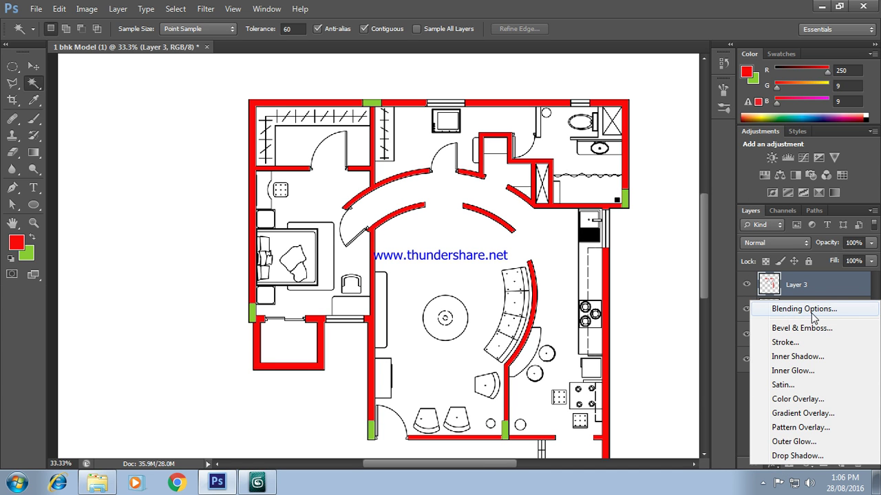
pyautogui.click(798, 287)
pyautogui.rightClick(799, 287)
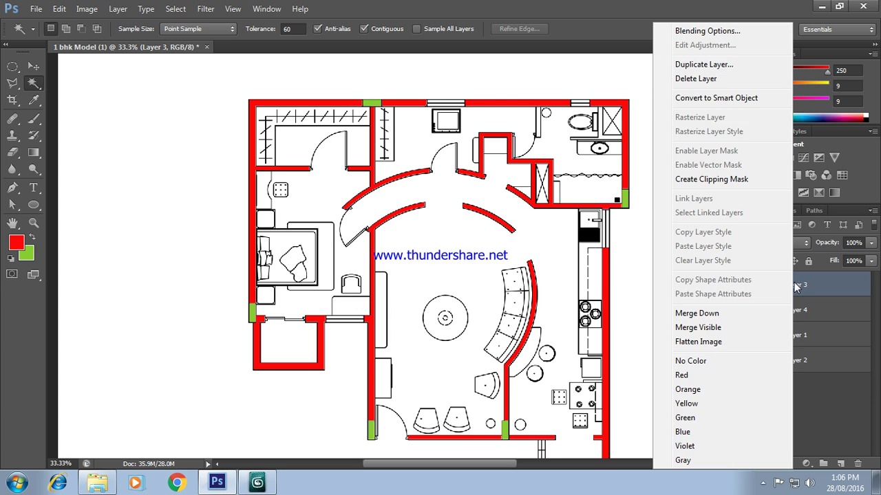
pyautogui.click(128, 9)
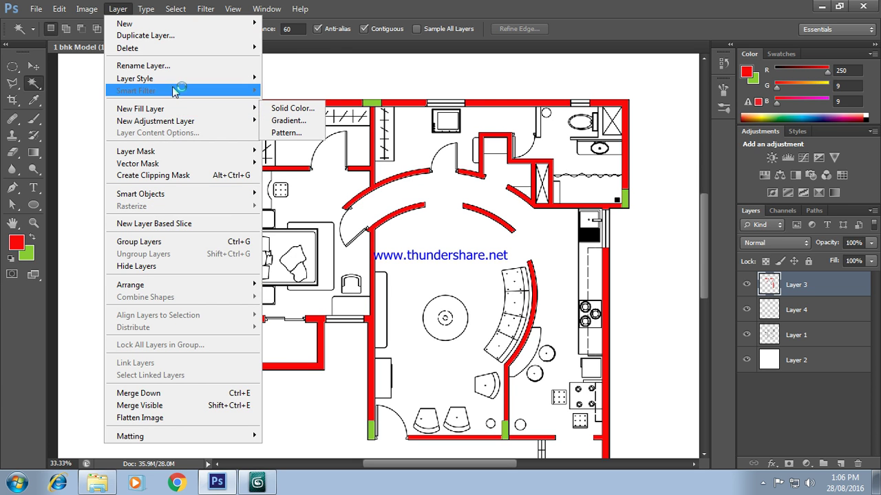
pyautogui.moveTo(134, 79)
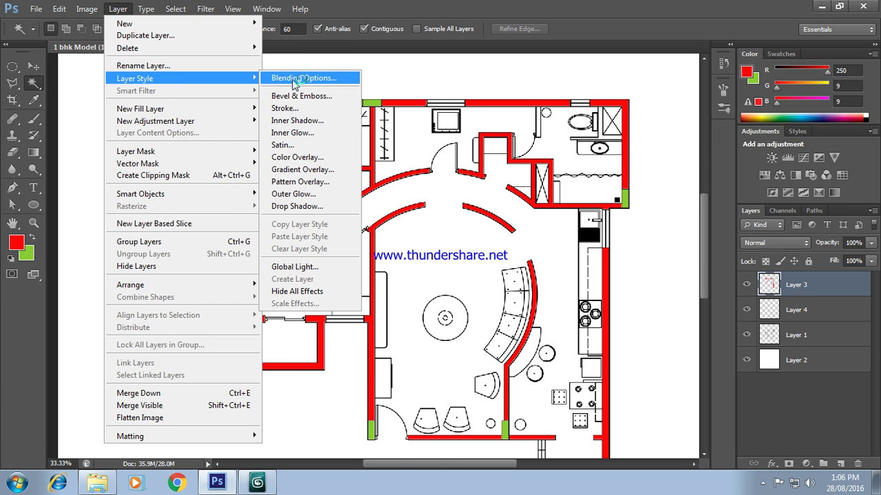
pyautogui.click(295, 80)
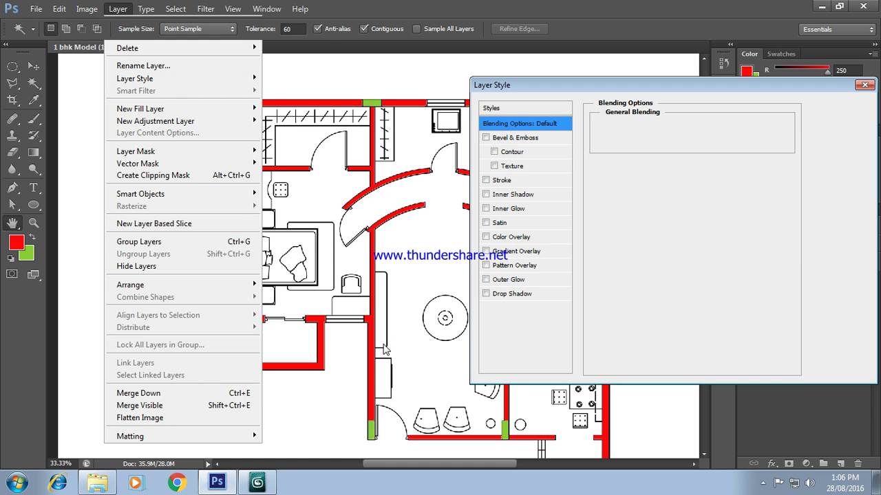
# Step: Try Bevel & Emboss with Texture, then turn Texture off and view the Bevel & Emboss settings
pyautogui.click(512, 168)
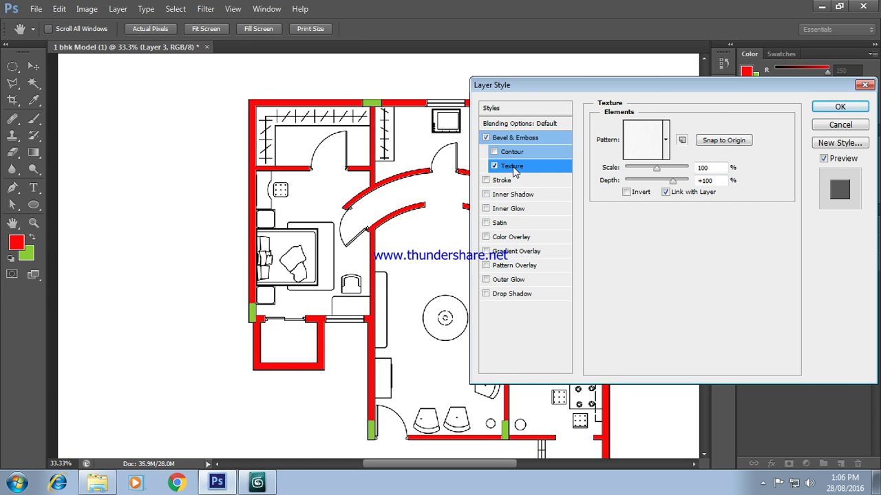
pyautogui.click(666, 141)
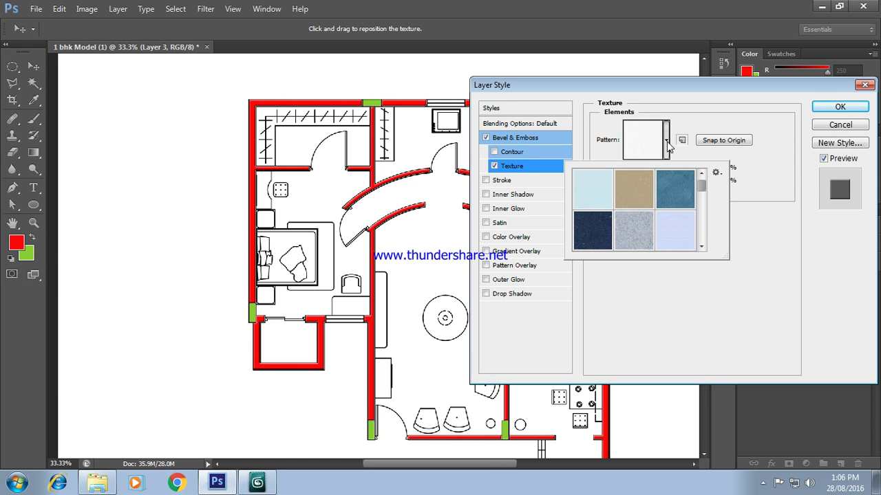
pyautogui.click(495, 166)
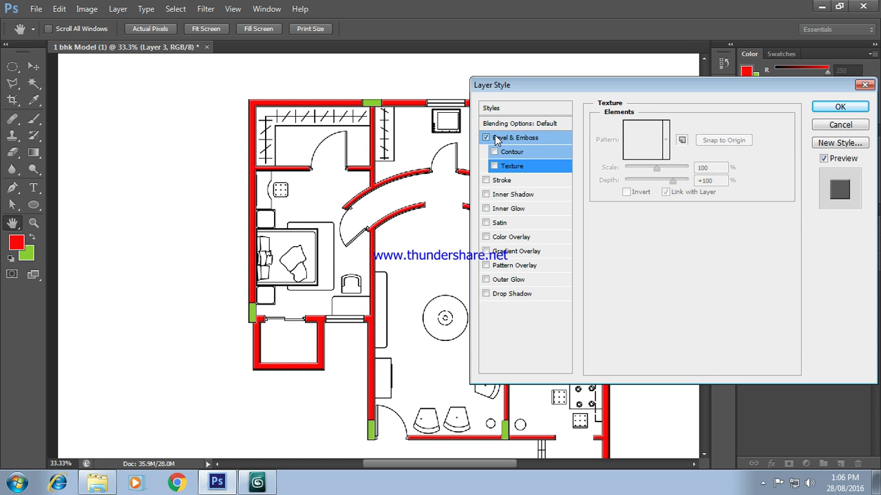
pyautogui.click(499, 139)
# Step: Replace Bevel & Emboss with a Pattern Overlay, trying blue and teal patterns at 1000% and 55% scale
pyautogui.click(486, 137)
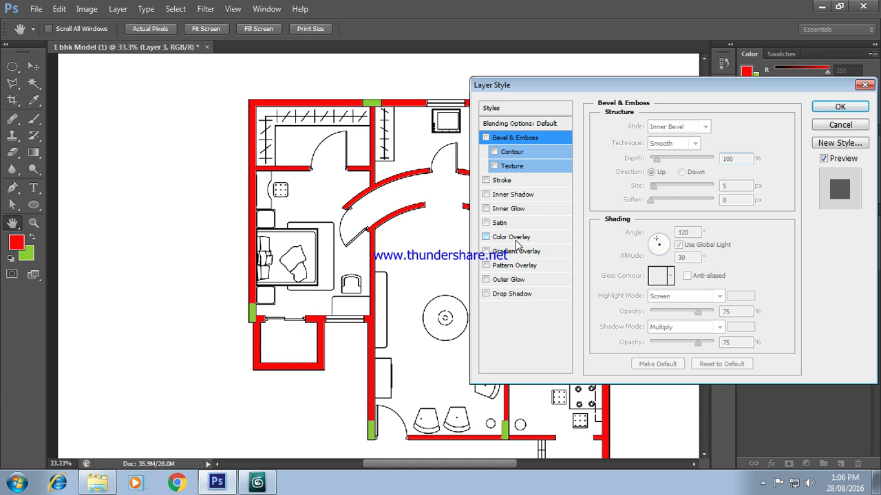
pyautogui.click(513, 266)
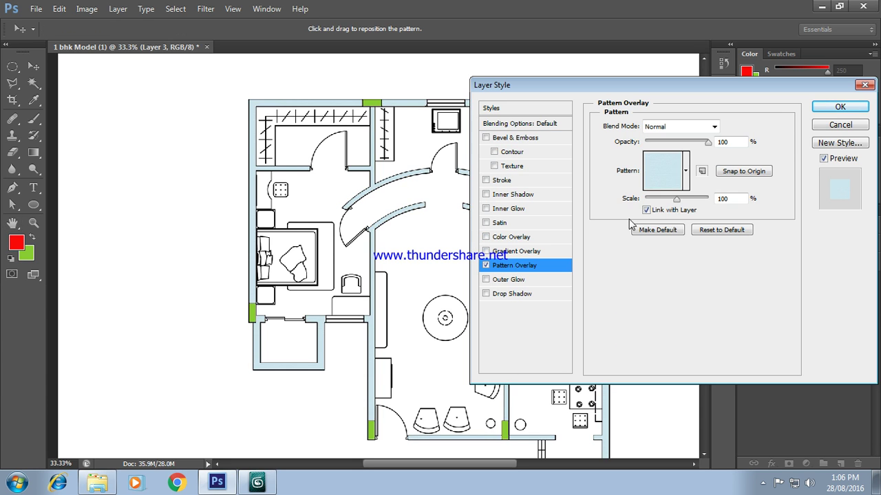
pyautogui.click(685, 170)
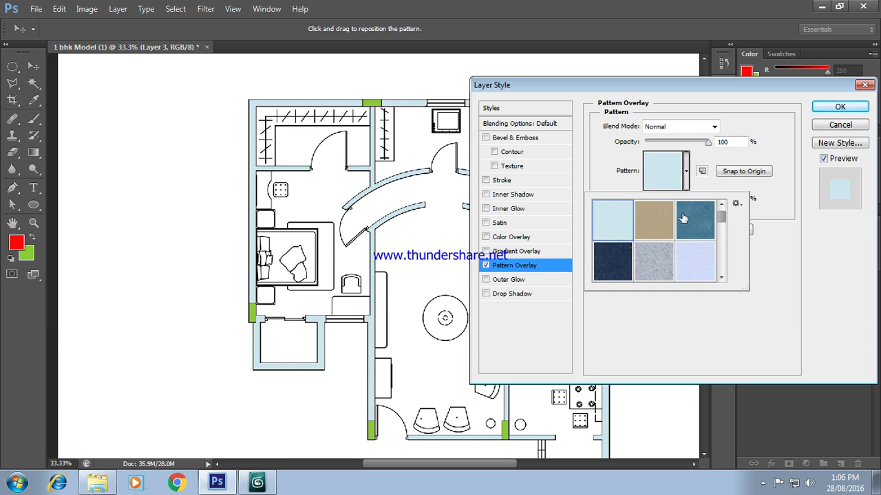
pyautogui.click(691, 228)
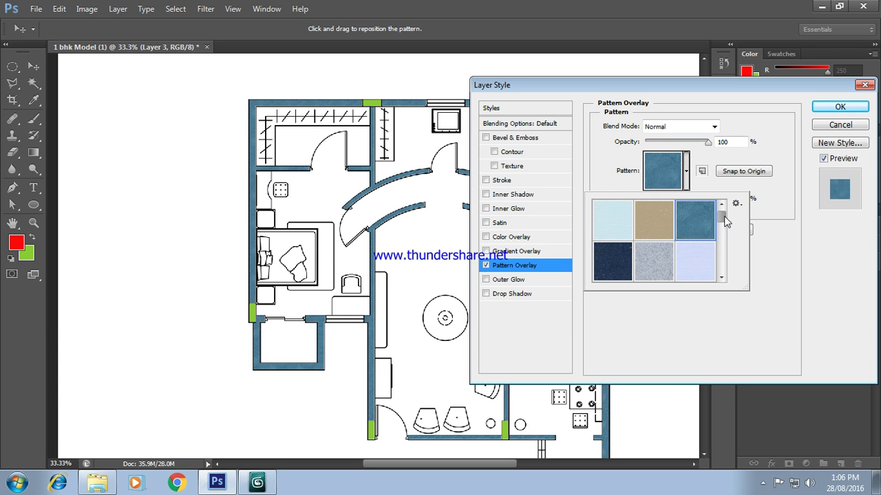
pyautogui.moveTo(725, 217); pyautogui.dragTo(721, 235)
pyautogui.click(702, 226)
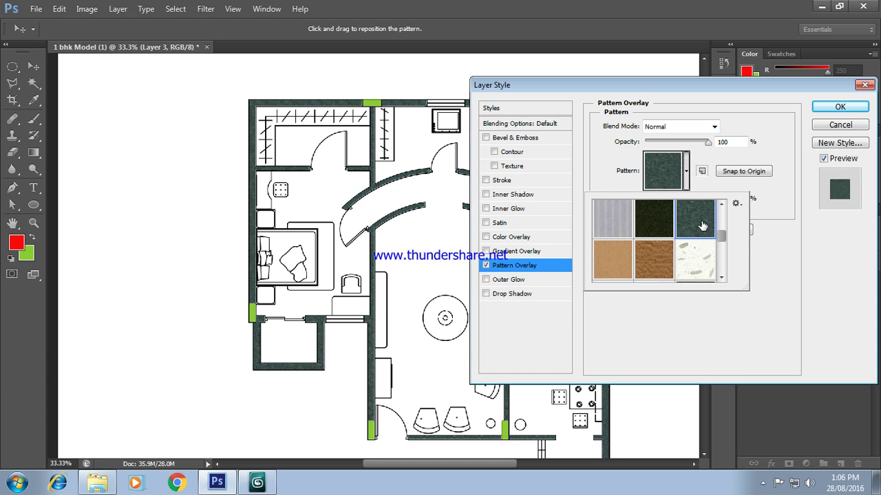
pyautogui.click(756, 155)
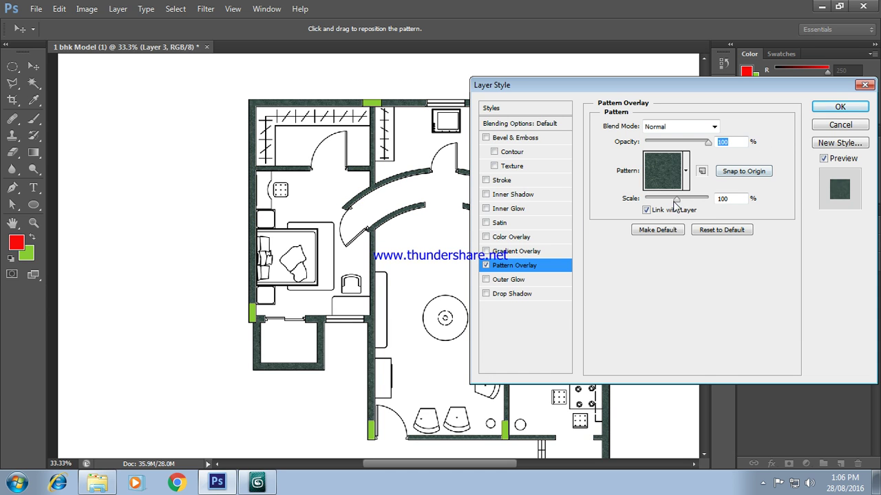
pyautogui.moveTo(678, 200); pyautogui.dragTo(711, 201)
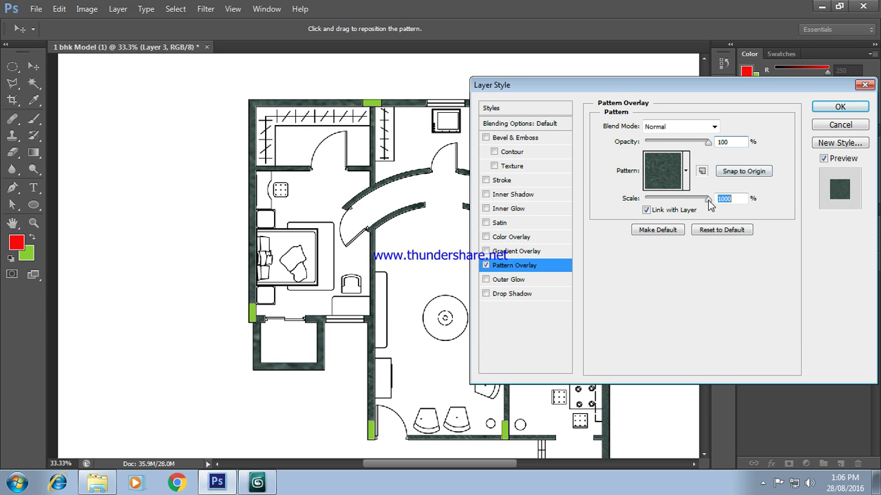
pyautogui.moveTo(708, 199); pyautogui.dragTo(661, 201)
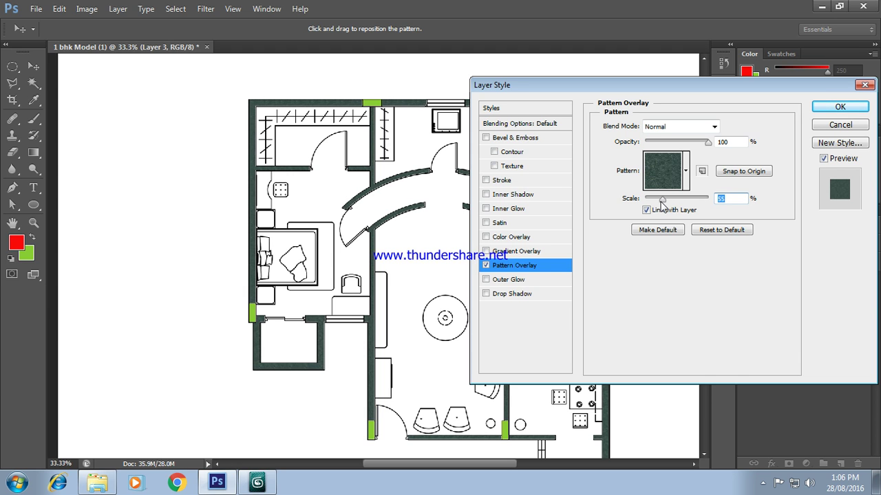
# Step: Try parchment, white and pale yellow patterns, keep pale yellow, and show the pattern library menu
pyautogui.click(686, 171)
pyautogui.scroll(-5, 722, 255)
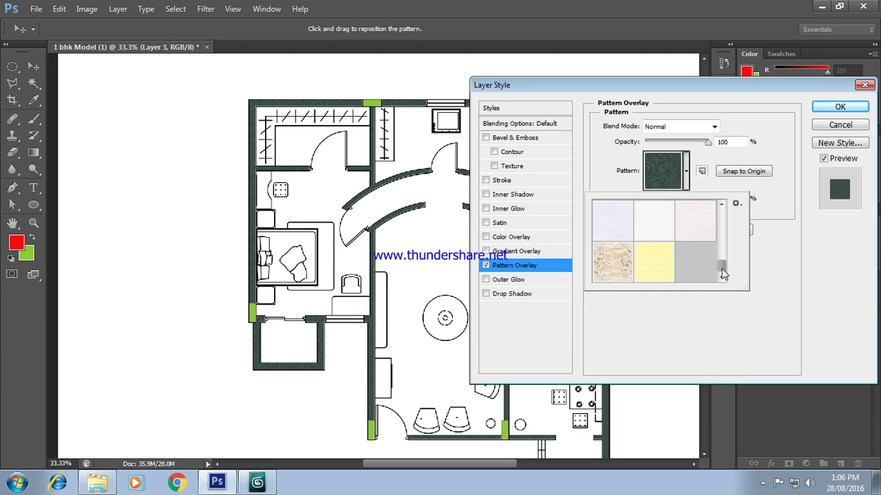
pyautogui.click(607, 260)
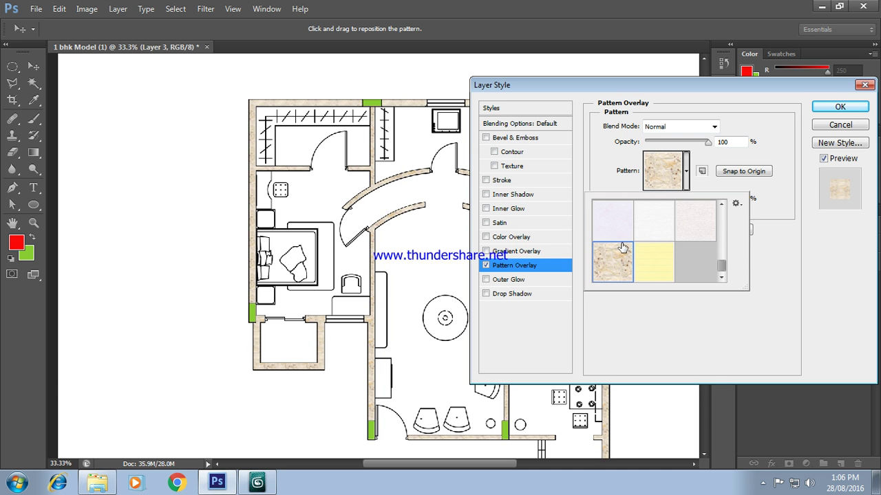
pyautogui.click(658, 236)
pyautogui.click(659, 253)
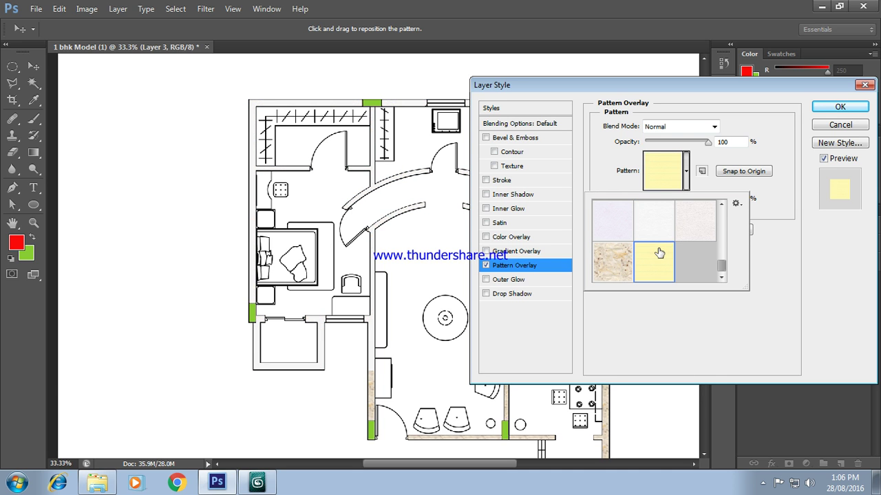
pyautogui.click(736, 205)
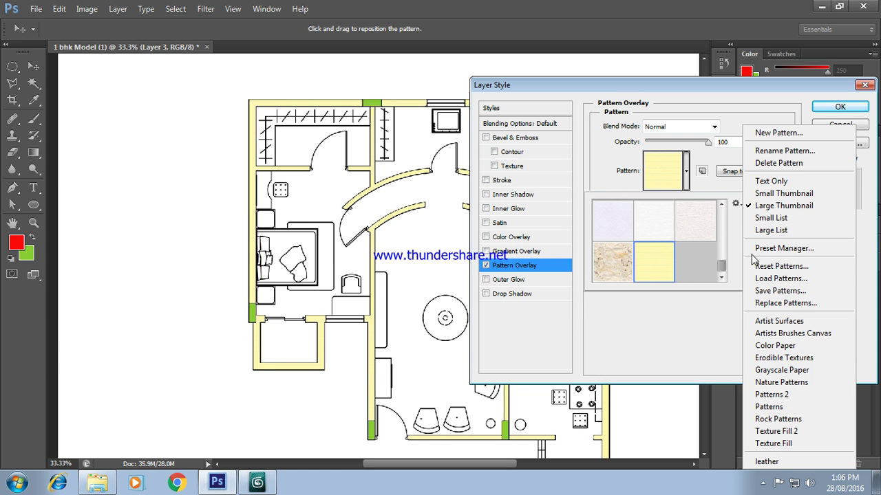
# Step: Append Rock Patterns, compare several stone swatches, and settle on red granite for the walls
pyautogui.click(771, 420)
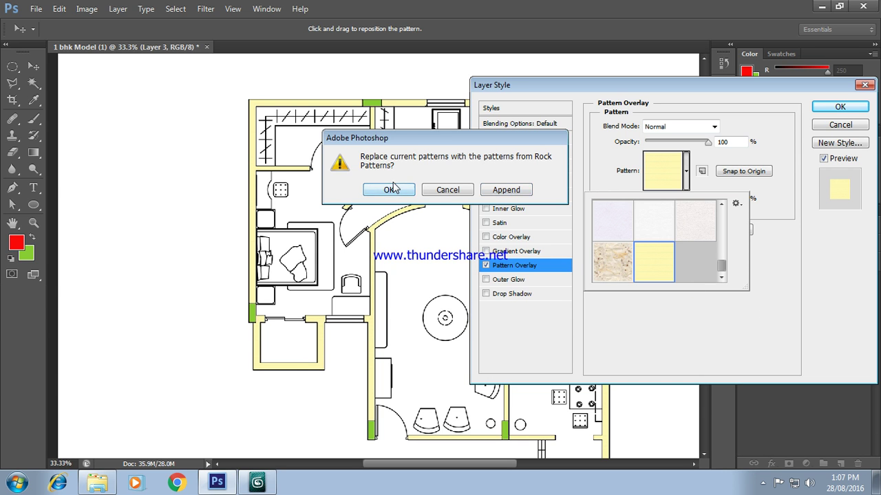
pyautogui.click(506, 194)
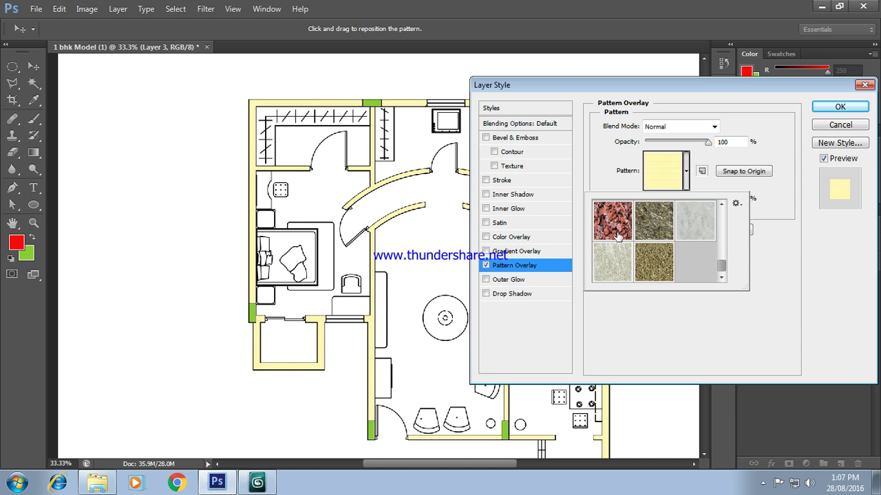
pyautogui.click(613, 221)
pyautogui.click(613, 256)
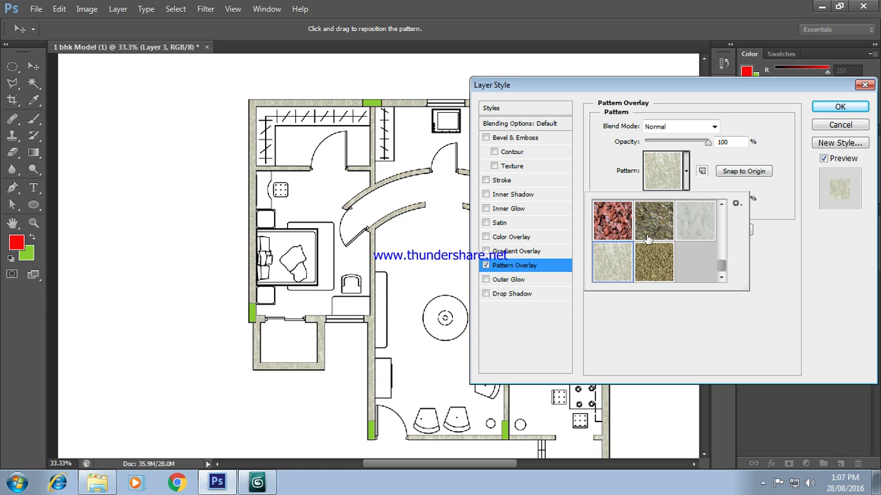
pyautogui.click(654, 221)
pyautogui.click(646, 256)
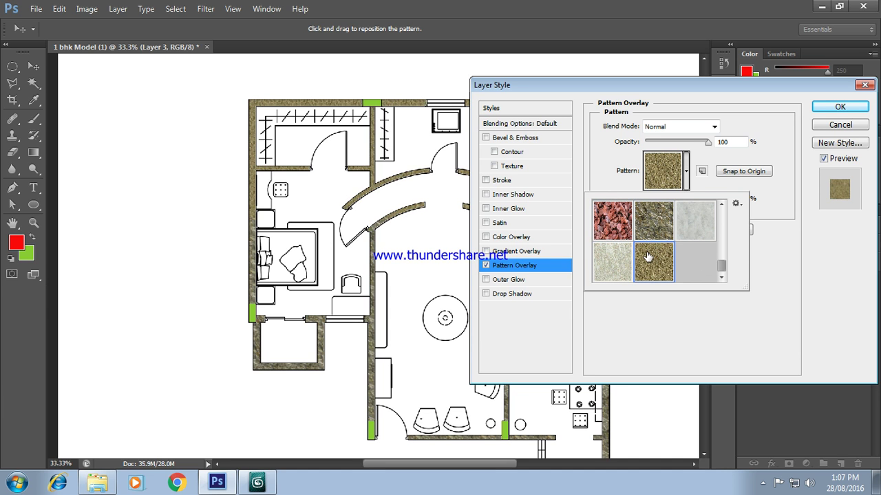
pyautogui.click(627, 221)
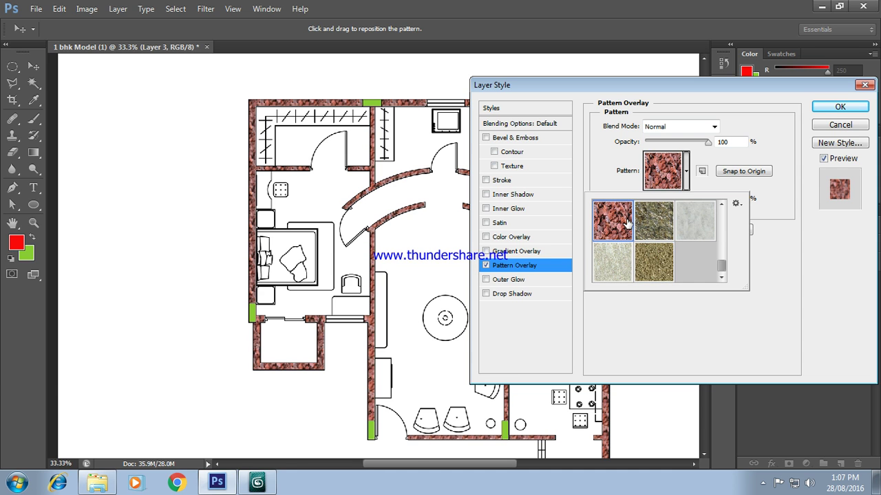
pyautogui.click(594, 329)
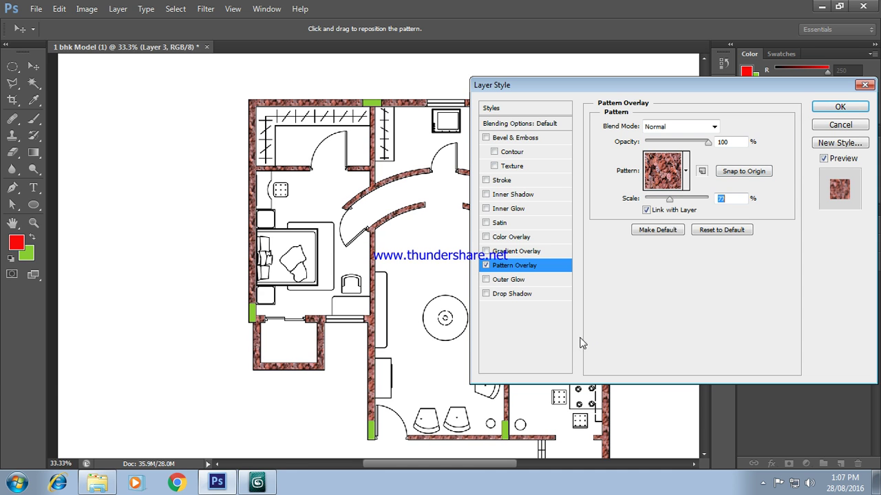
# Step: Add a wall drop shadow with 22 px distance, 10 px size and 58° angle, then apply the style
pyautogui.click(509, 295)
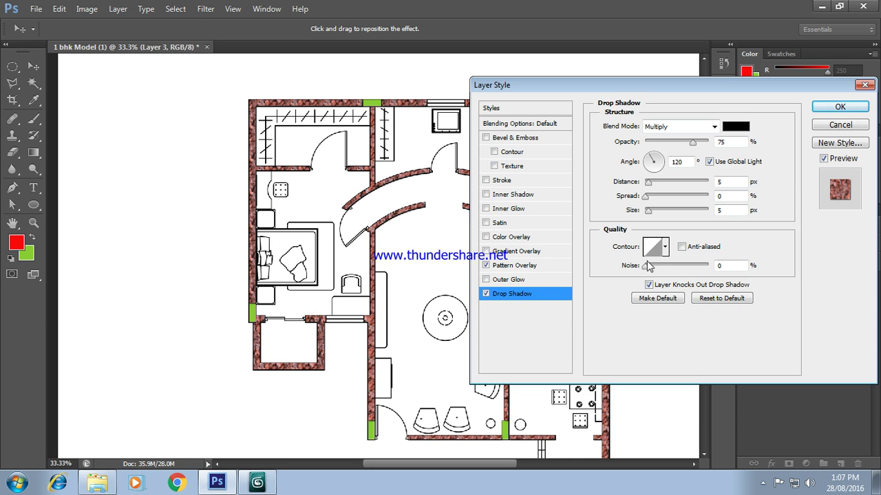
pyautogui.moveTo(648, 183); pyautogui.dragTo(651, 183)
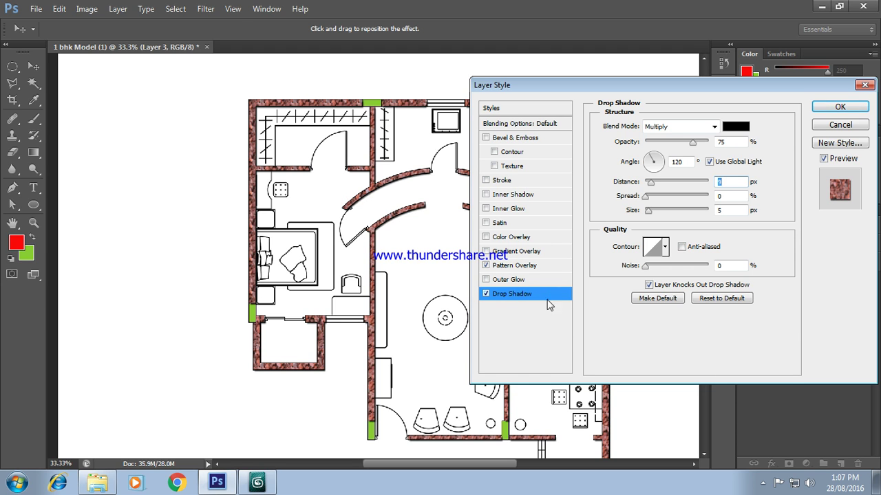
pyautogui.moveTo(650, 183); pyautogui.dragTo(659, 188)
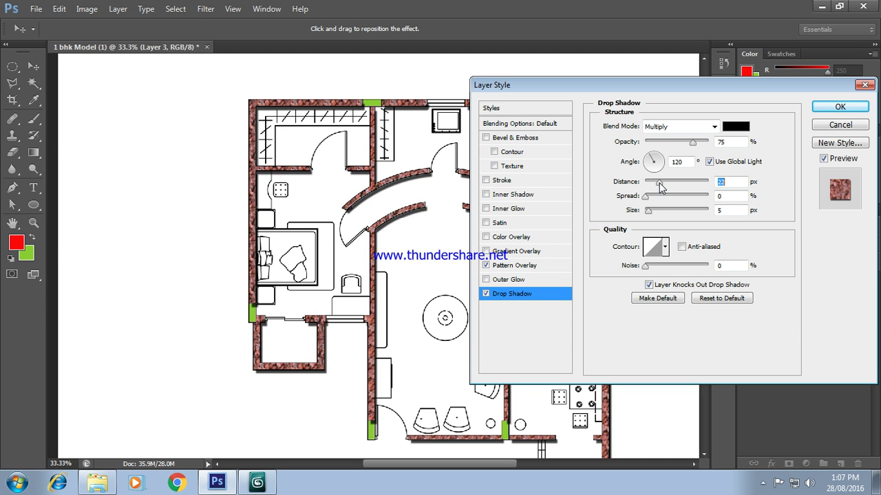
pyautogui.moveTo(647, 214); pyautogui.dragTo(652, 215)
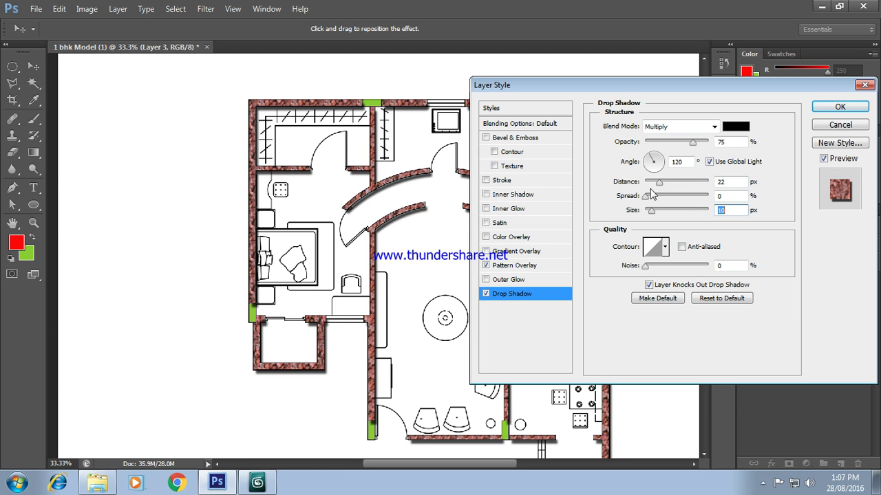
pyautogui.click(655, 157)
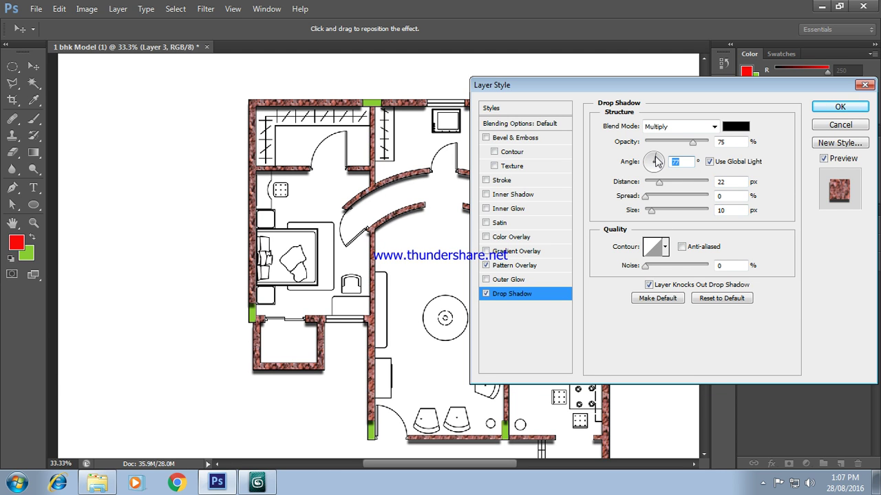
pyautogui.moveTo(655, 157); pyautogui.dragTo(657, 159)
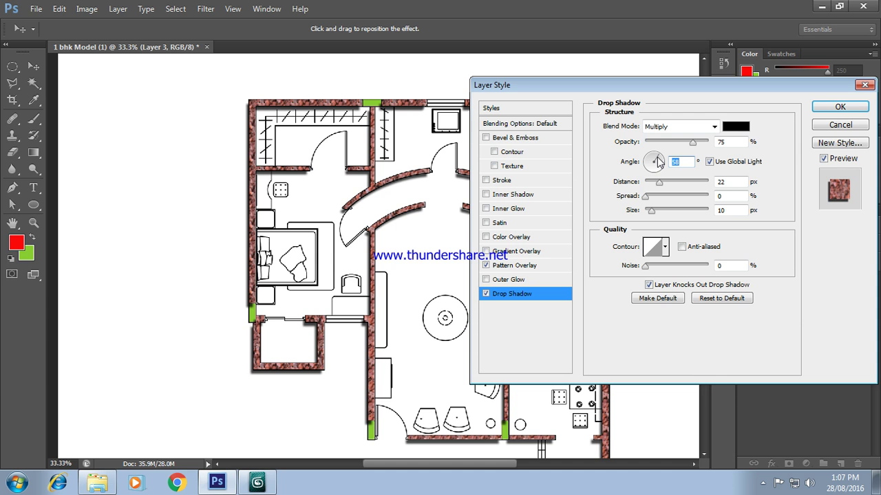
pyautogui.click(850, 110)
pyautogui.press('w')
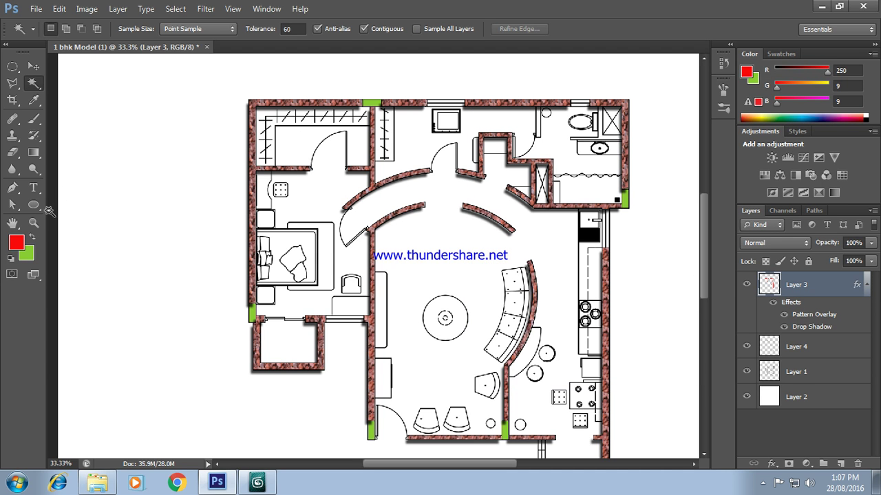
# Step: Zoom into the top-left room and draw a rectangular marquee selection around its interior
pyautogui.click(33, 222)
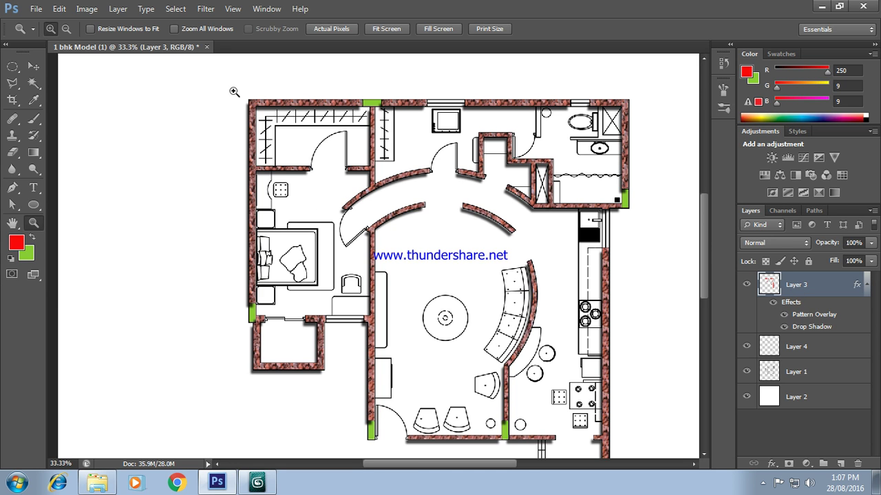
pyautogui.moveTo(234, 90); pyautogui.dragTo(444, 220)
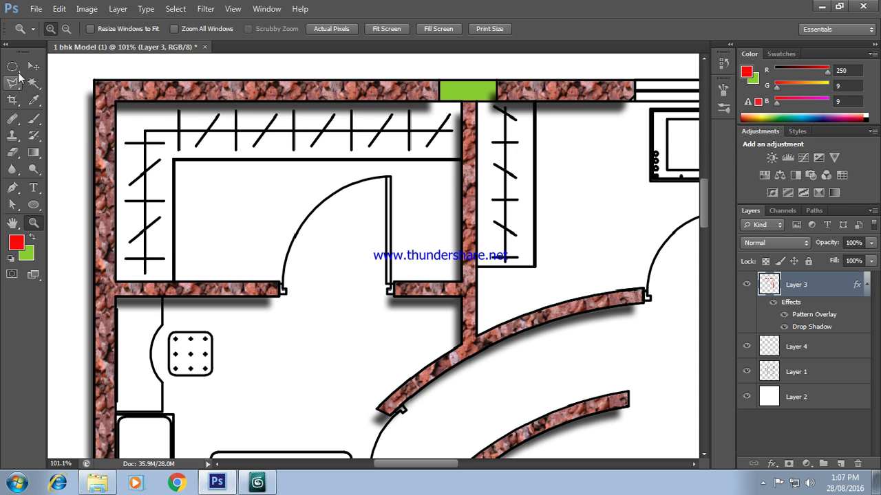
pyautogui.click(14, 66)
pyautogui.rightClick(18, 71)
pyautogui.click(69, 66)
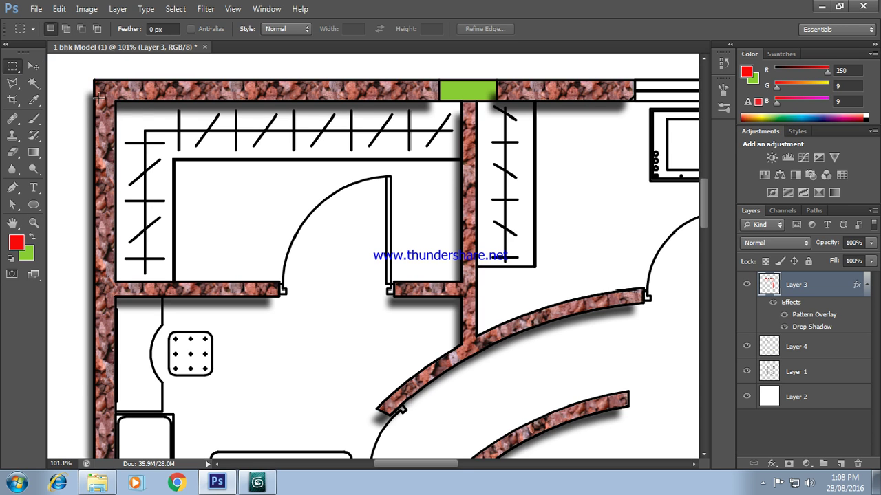
pyautogui.moveTo(100, 90); pyautogui.dragTo(216, 165)
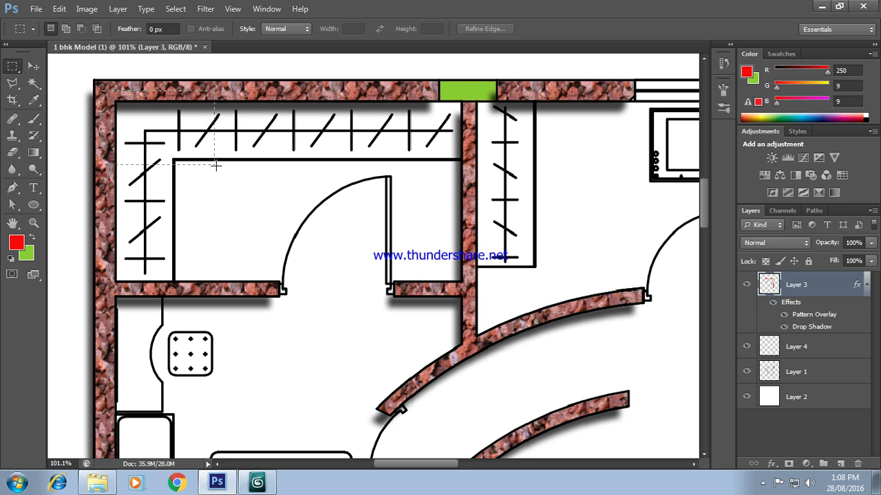
pyautogui.click(470, 296)
pyautogui.hotkey('ctrl', 'z')
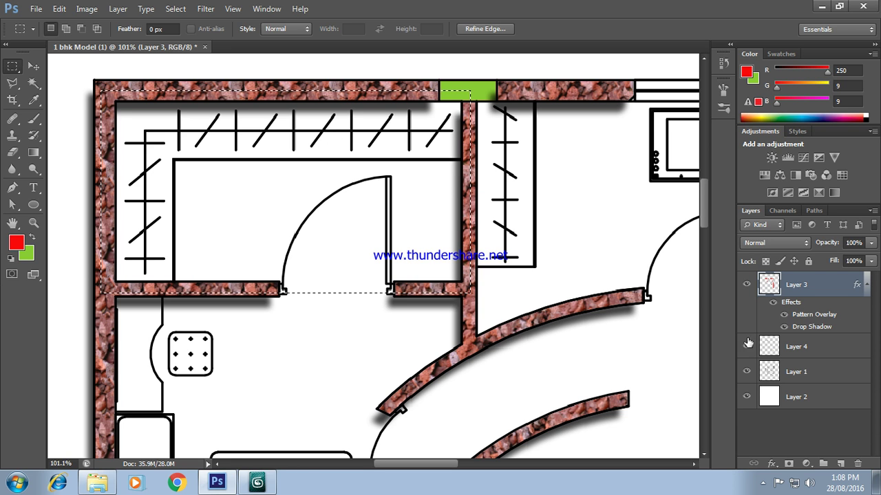
# Step: Add new Layer 5, fill the selected room with red, and deselect
pyautogui.click(839, 465)
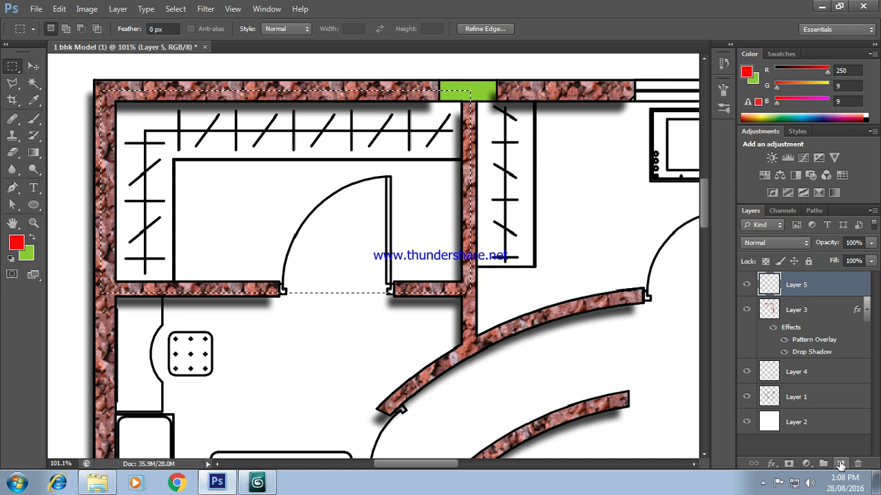
pyautogui.hotkey('alt', 'BackSpace')
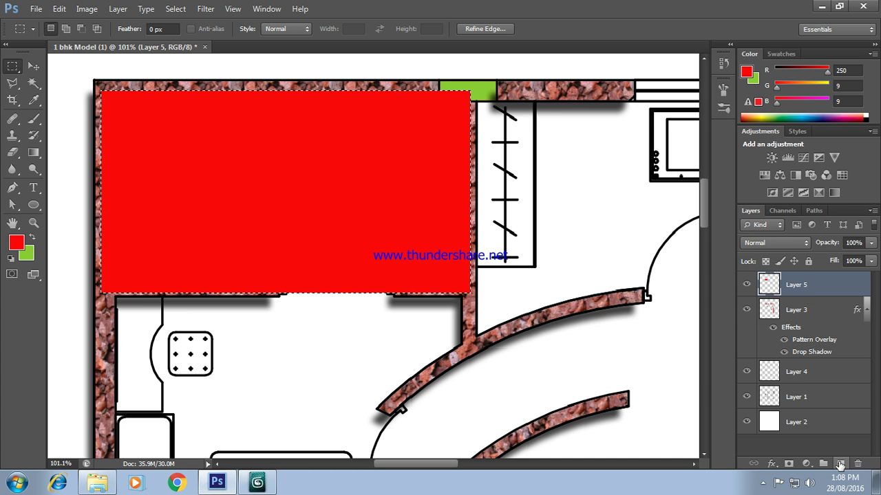
pyautogui.hotkey('ctrl', 'd')
pyautogui.rightClick(787, 293)
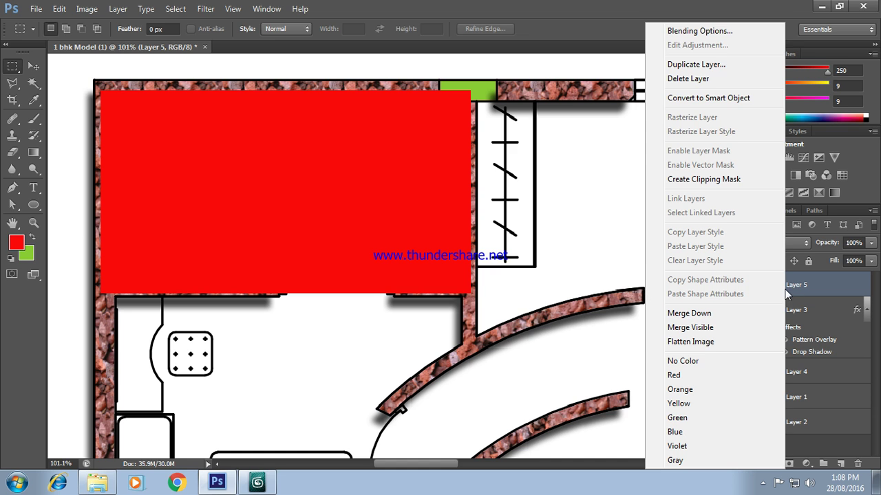
# Step: Give Layer 5 a Pattern Overlay using the appended Color Paper grid pattern at 221% scale
pyautogui.click(688, 31)
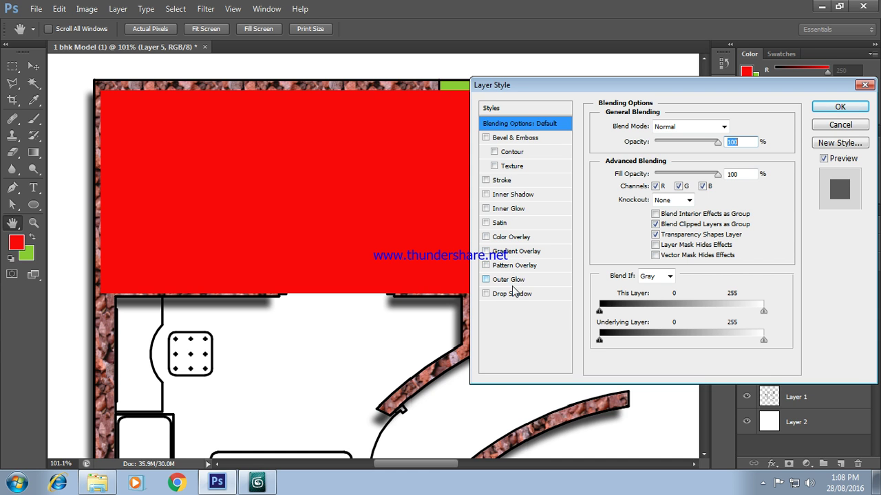
pyautogui.click(512, 265)
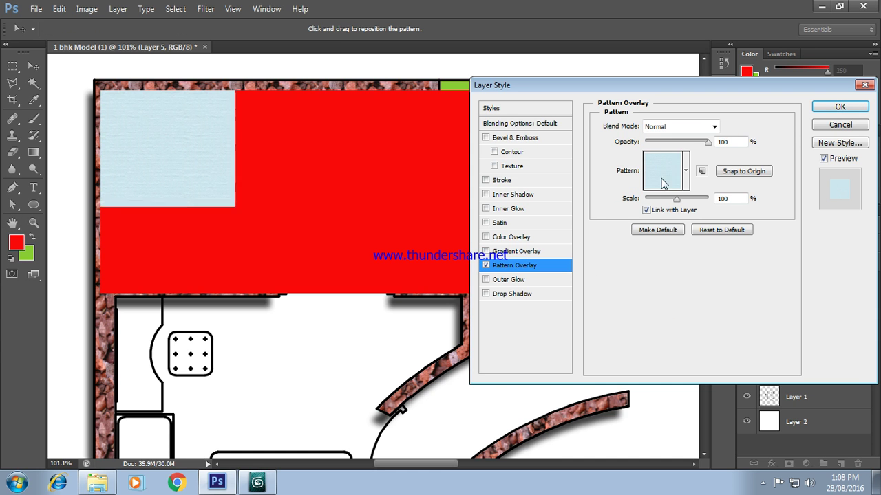
pyautogui.click(686, 171)
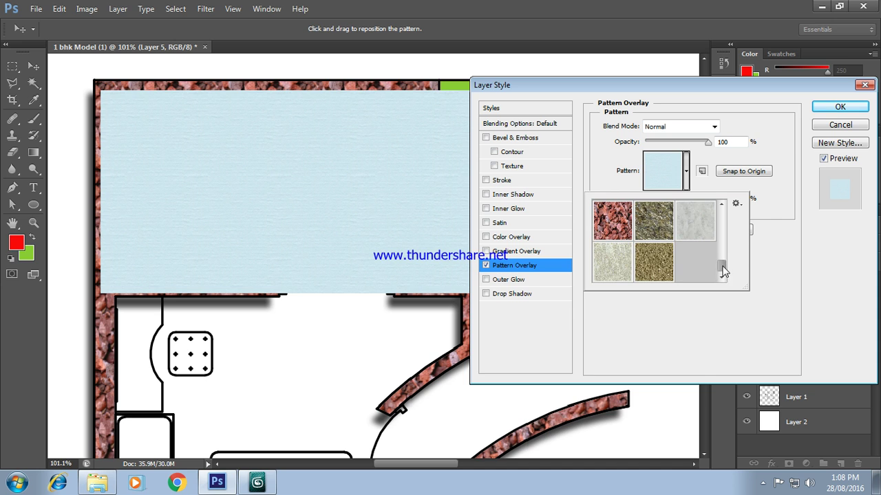
pyautogui.moveTo(722, 270); pyautogui.dragTo(727, 207)
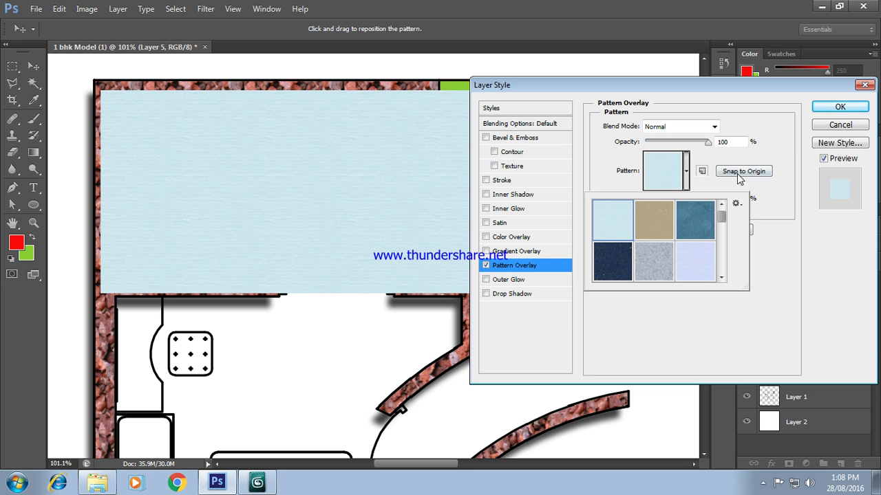
pyautogui.click(737, 204)
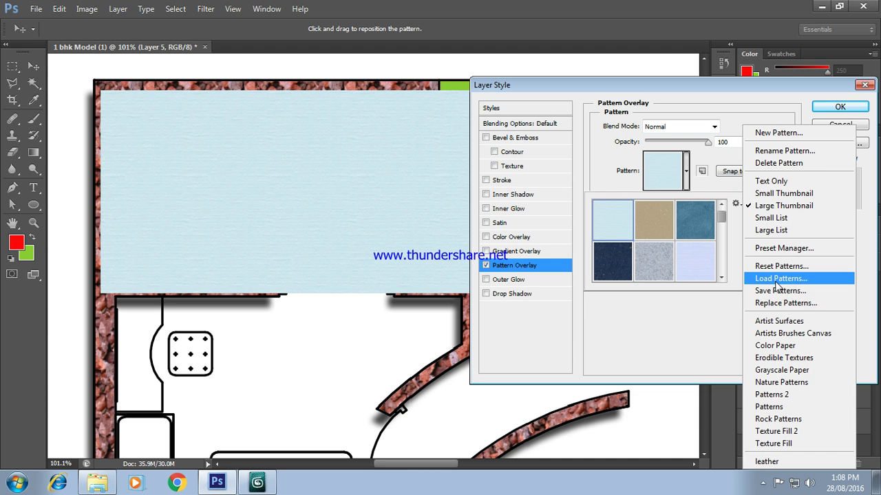
pyautogui.click(788, 347)
pyautogui.click(499, 192)
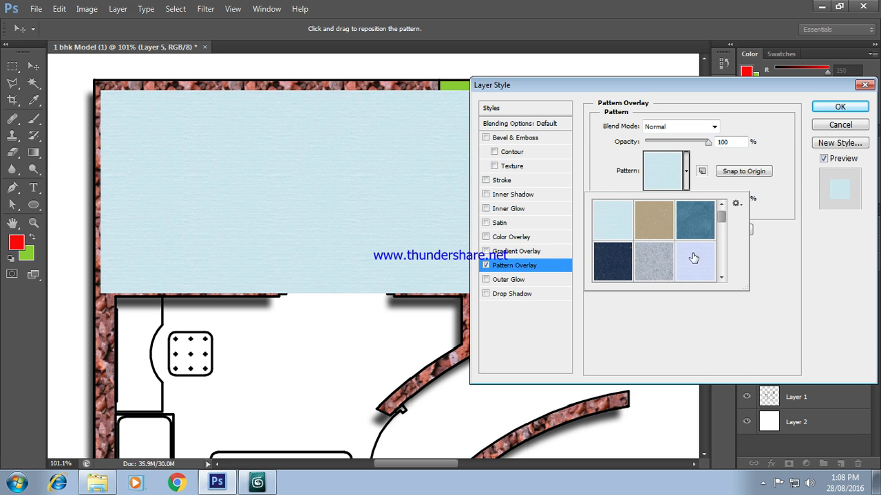
pyautogui.moveTo(722, 217); pyautogui.dragTo(727, 252)
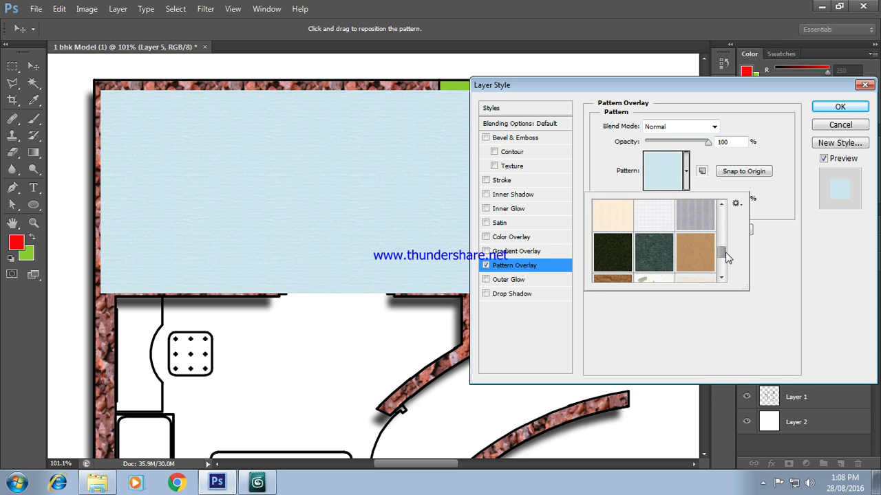
pyautogui.click(655, 210)
pyautogui.click(742, 117)
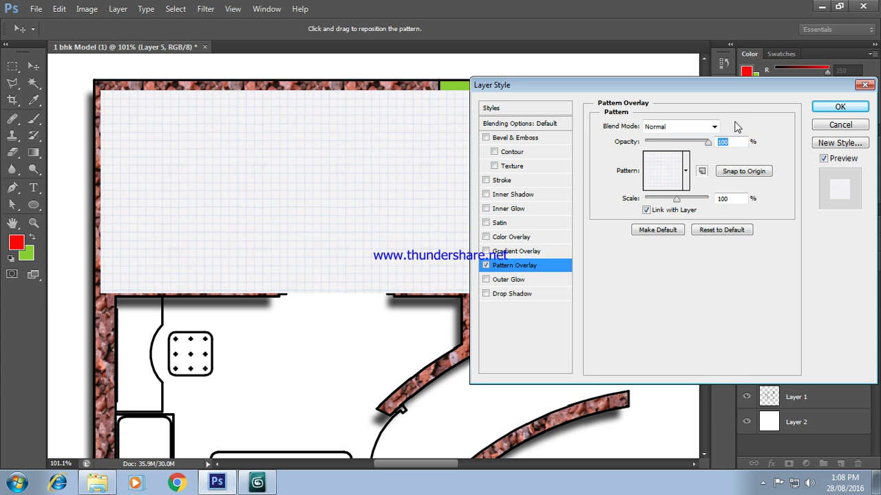
pyautogui.moveTo(677, 200); pyautogui.dragTo(681, 201)
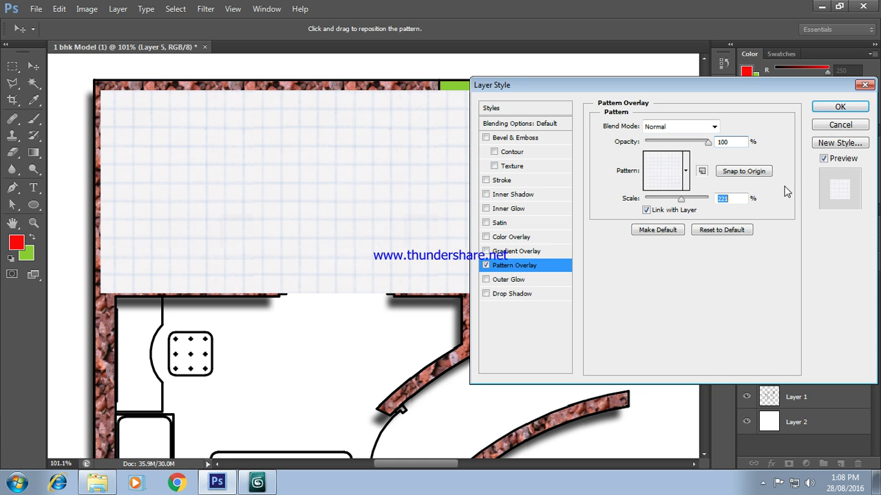
pyautogui.click(826, 107)
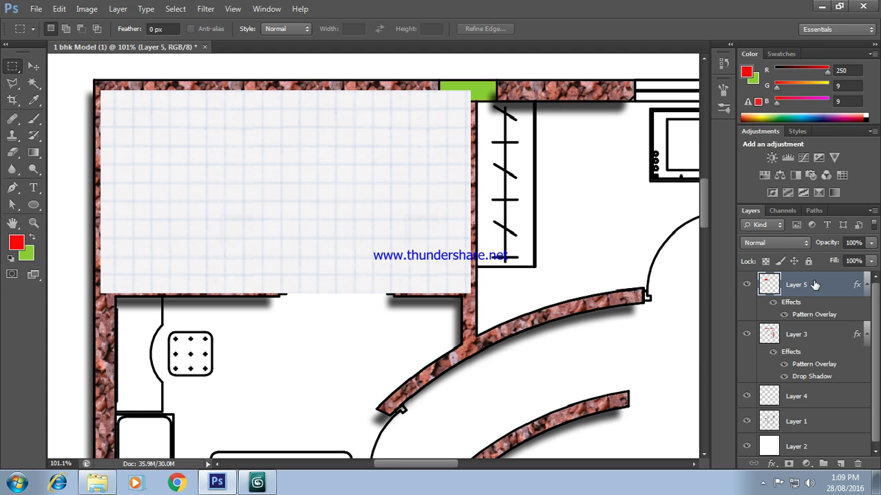
# Step: Move grid Layer 5 beneath Layer 1's plan lines, then pan and zoom out to review the bedroom
pyautogui.moveTo(815, 284)
pyautogui.mouseDown()
pyautogui.moveTo(802, 383)
pyautogui.moveTo(801, 302)
pyautogui.moveTo(798, 408)
pyautogui.moveTo(802, 376)
pyautogui.mouseUp()
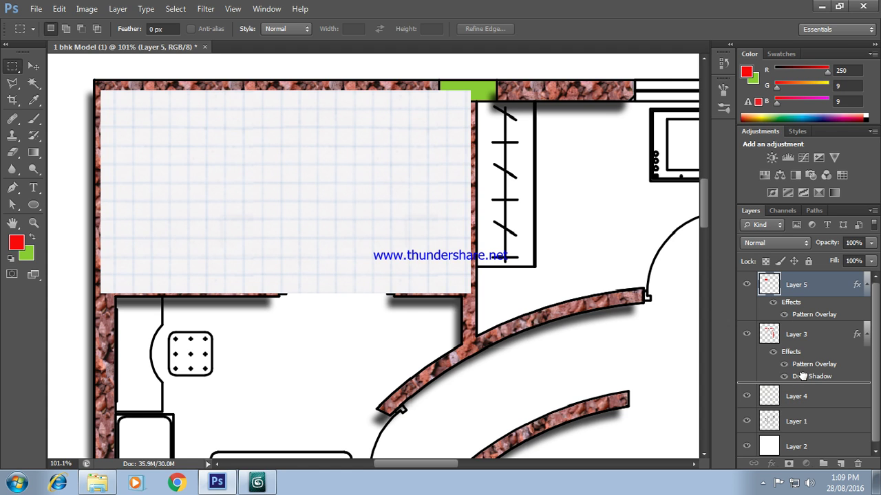
pyautogui.moveTo(802, 377); pyautogui.dragTo(804, 387)
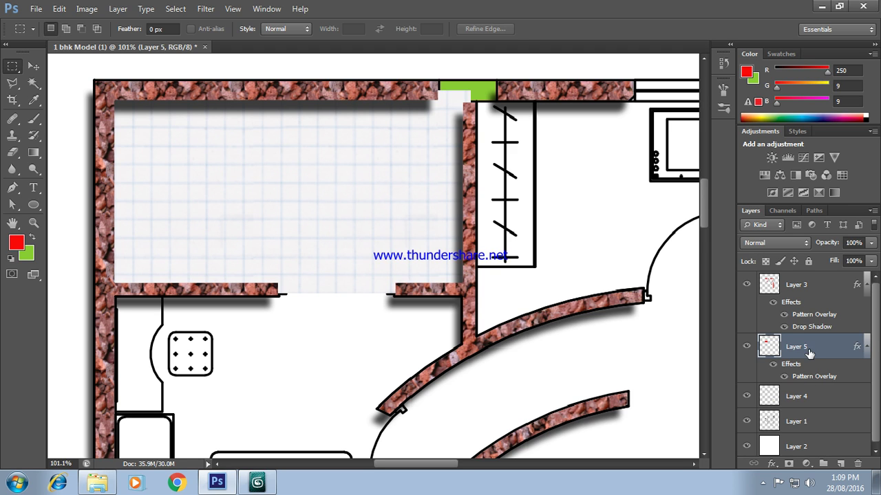
pyautogui.moveTo(810, 349); pyautogui.dragTo(811, 435)
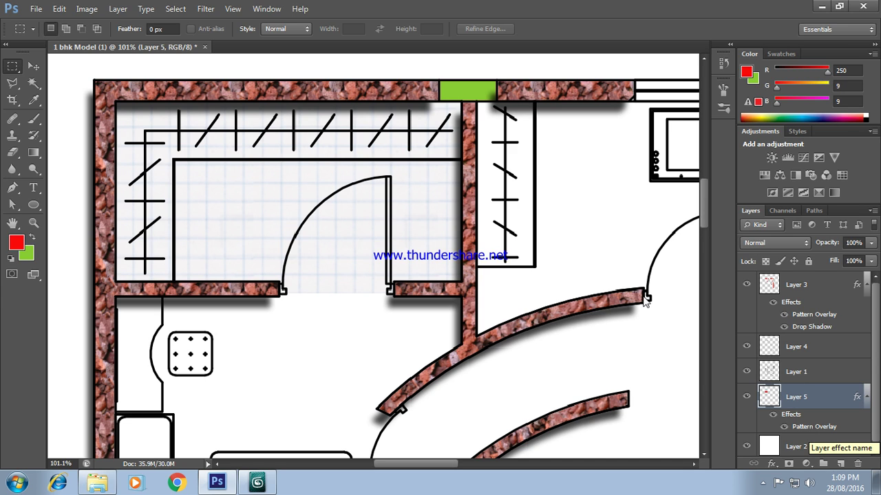
pyautogui.moveTo(473, 277); pyautogui.dragTo(469, 87)
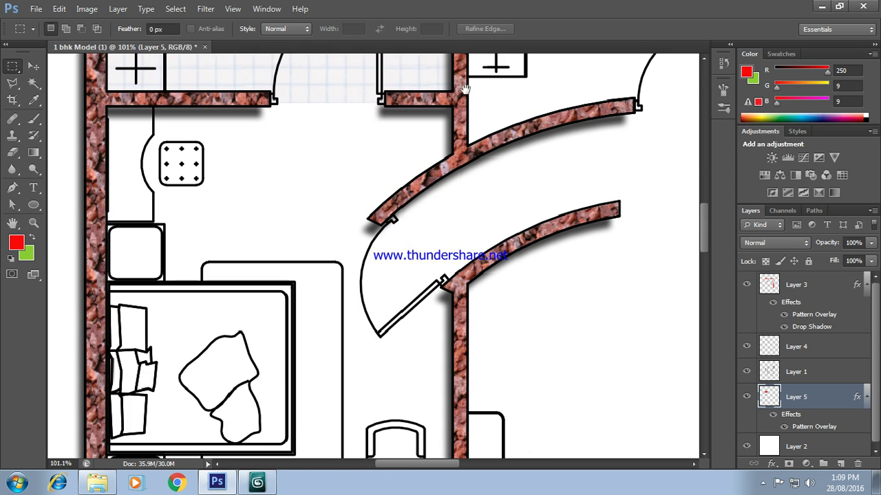
pyautogui.moveTo(356, 309); pyautogui.dragTo(394, 128)
pyautogui.moveTo(382, 90); pyautogui.dragTo(398, 223)
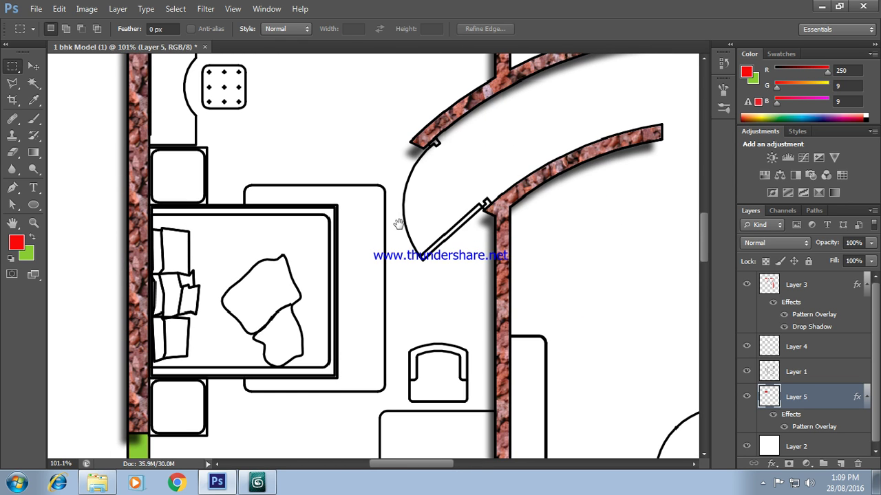
pyautogui.hotkey('ctrl', '-')
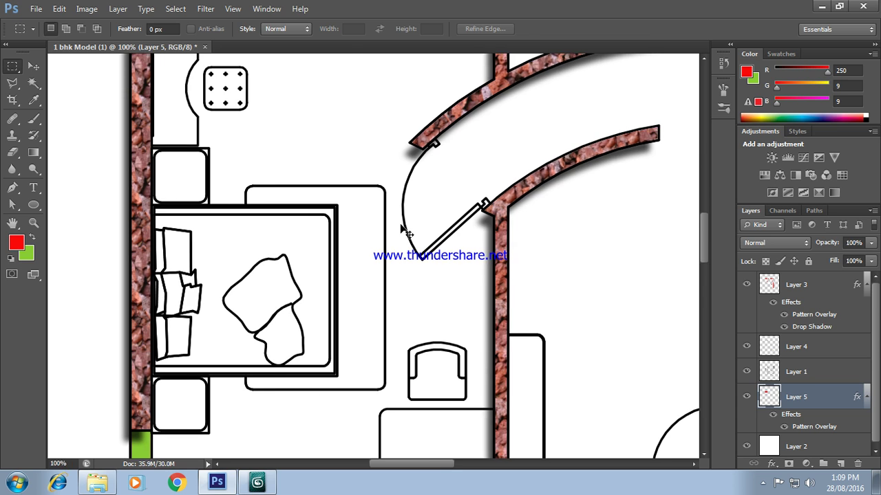
pyautogui.hotkey('ctrl', '-')
pyautogui.hotkey('ctrl', '-')
pyautogui.hotkey('ctrl', '-')
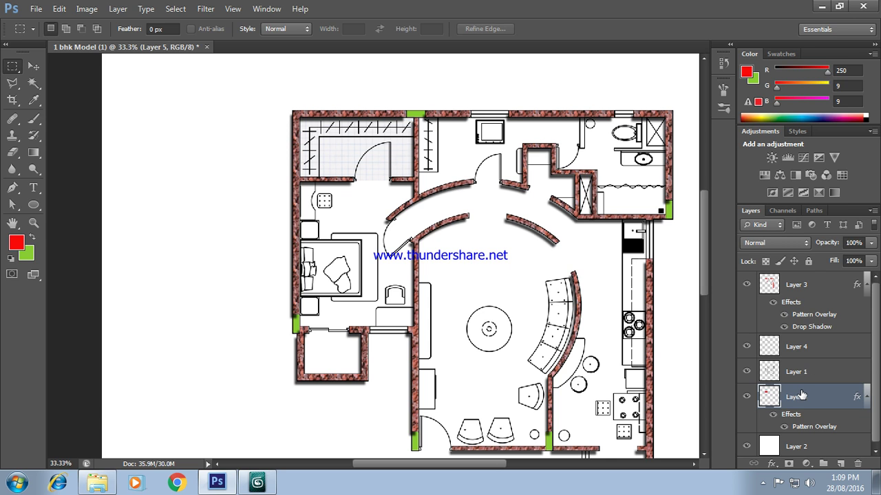
# Step: Stretch the grid floor rectangle down over the bedroom and zoom into that area
pyautogui.click(62, 9)
pyautogui.moveTo(110, 249)
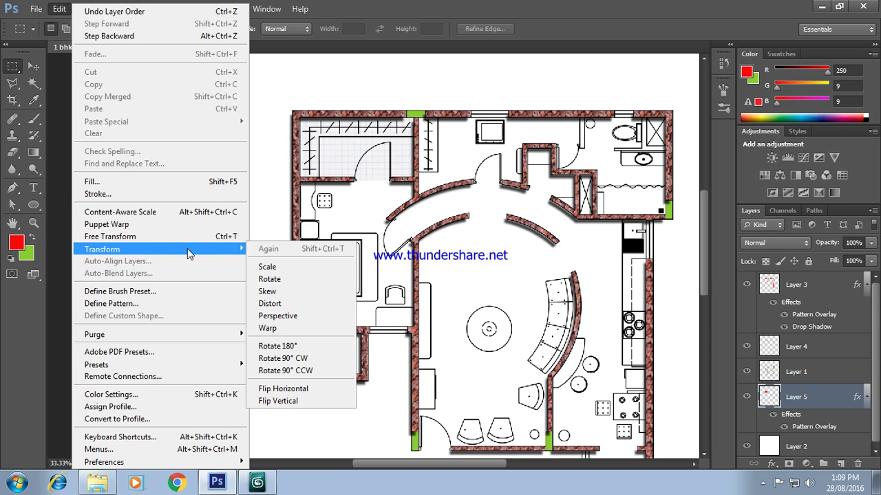
pyautogui.click(267, 267)
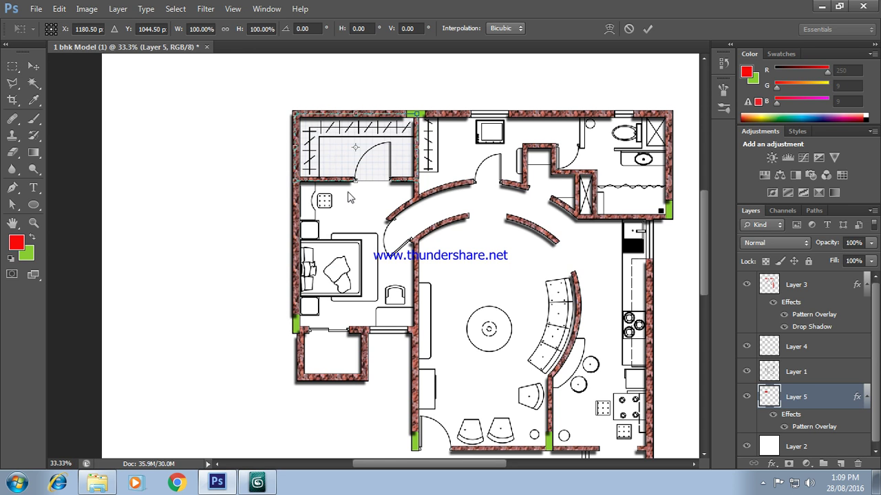
pyautogui.moveTo(356, 190); pyautogui.dragTo(357, 331)
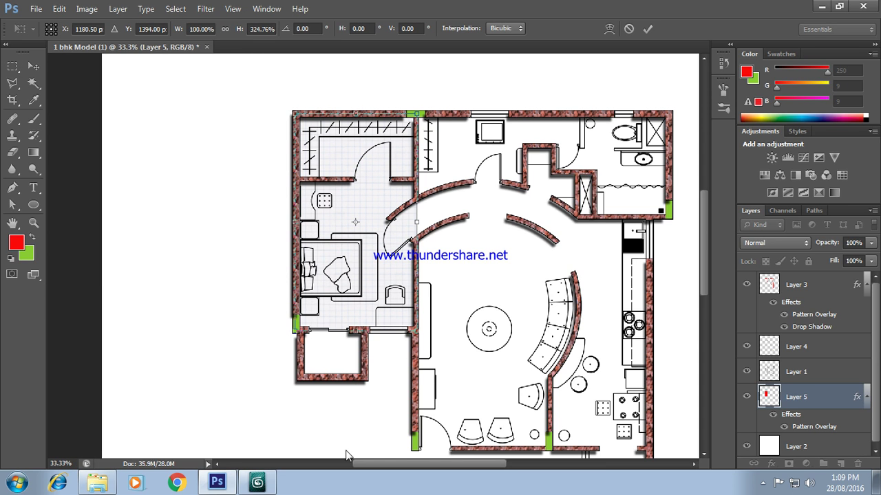
pyautogui.press('Return')
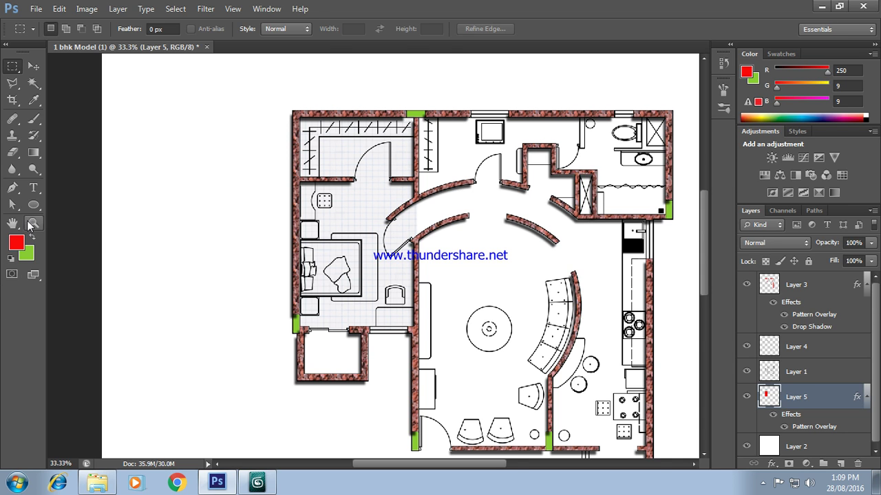
pyautogui.click(33, 223)
pyautogui.moveTo(272, 176); pyautogui.dragTo(478, 363)
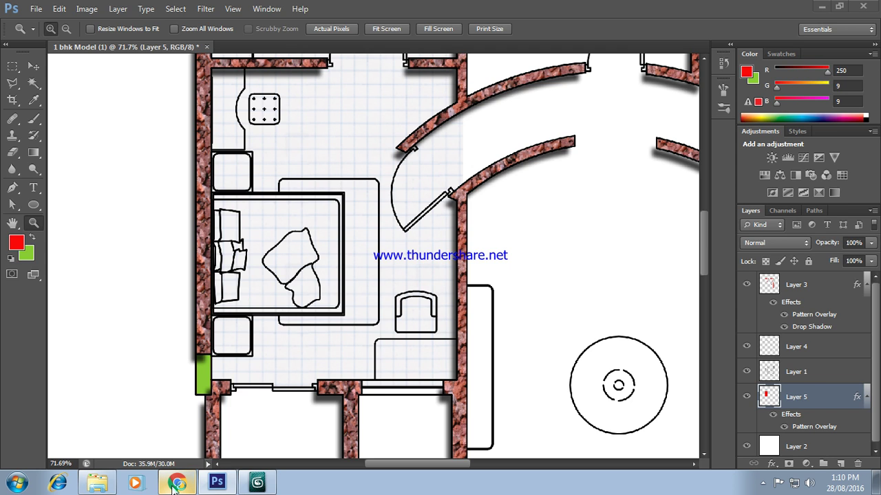
pyautogui.click(177, 484)
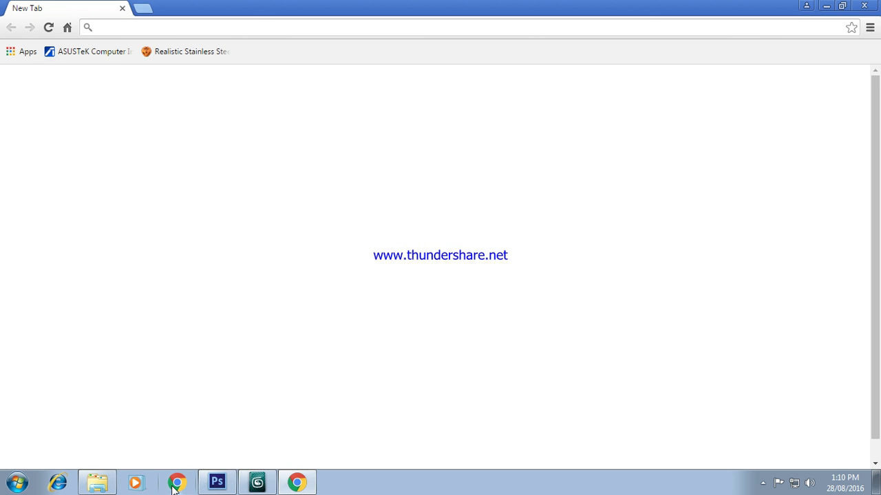
pyautogui.write('ww')
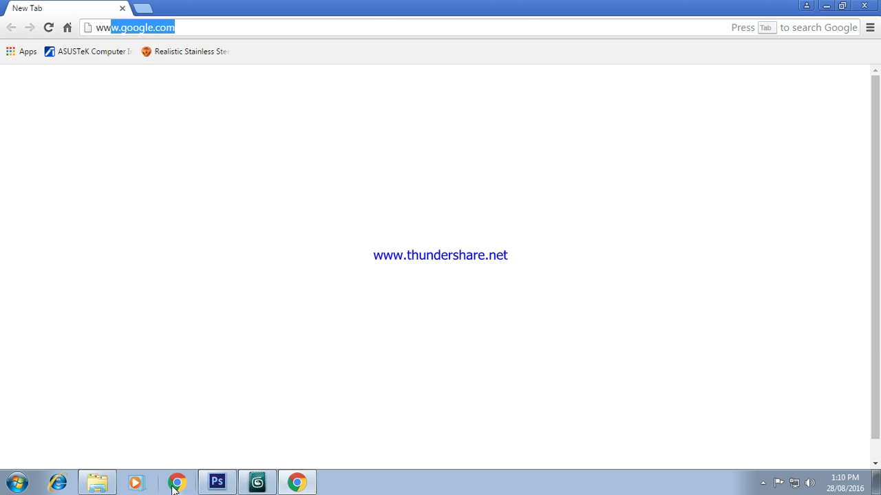
pyautogui.write('w.')
pyautogui.press('Return')
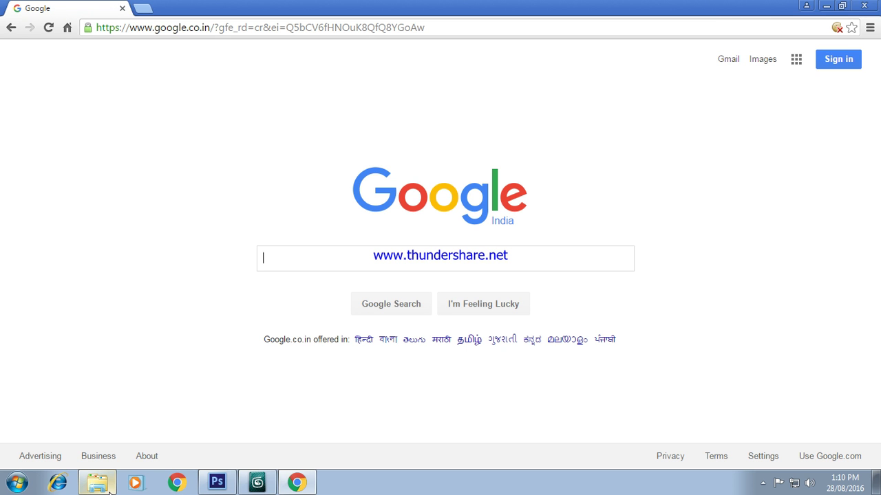
pyautogui.write('bed')
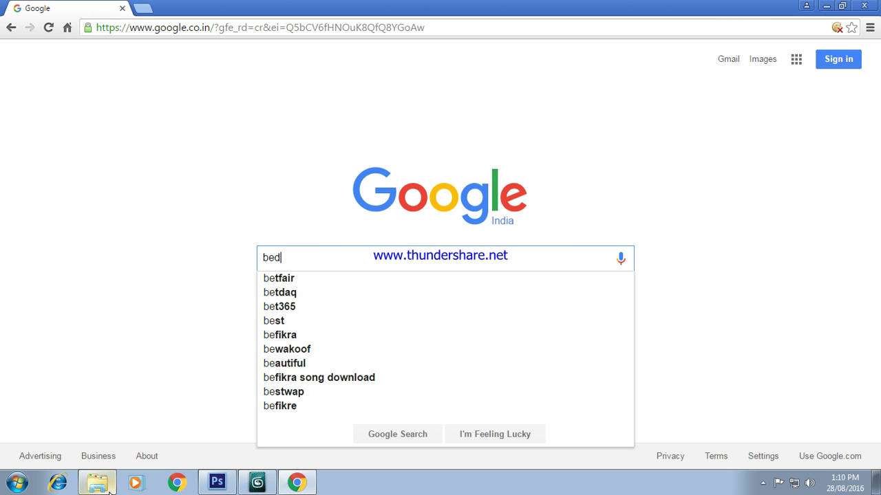
pyautogui.write(' top')
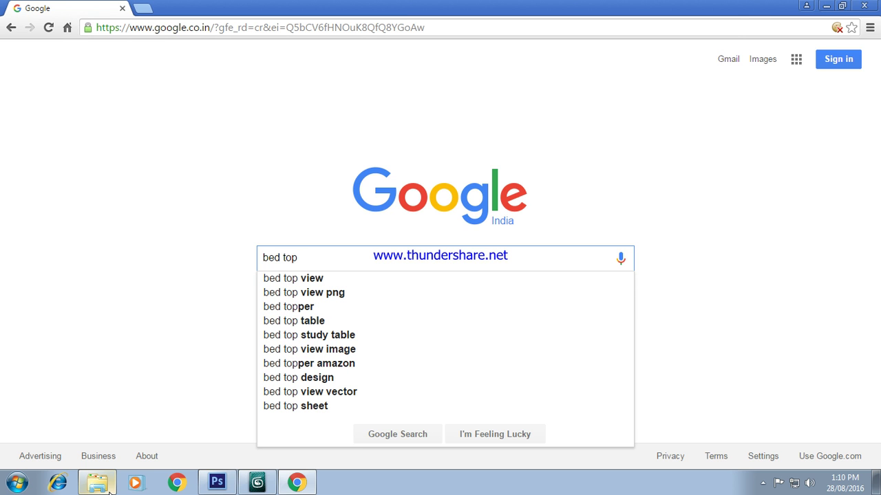
pyautogui.press('Down')
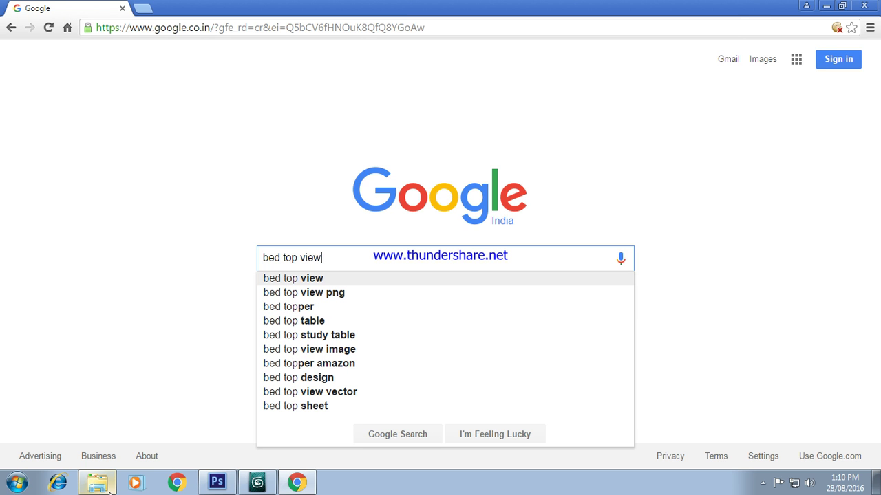
pyautogui.press('Return')
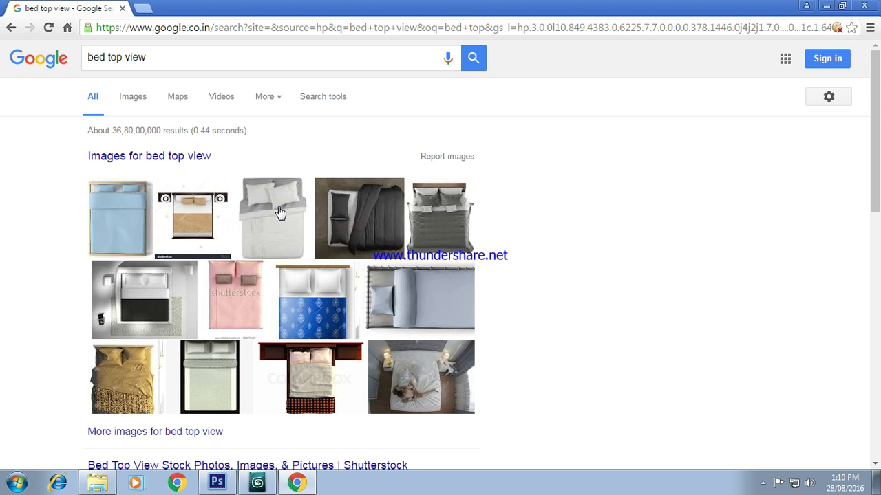
# Step: Switch the 'bed top view' search to image results
pyautogui.scroll(-2, 280, 212)
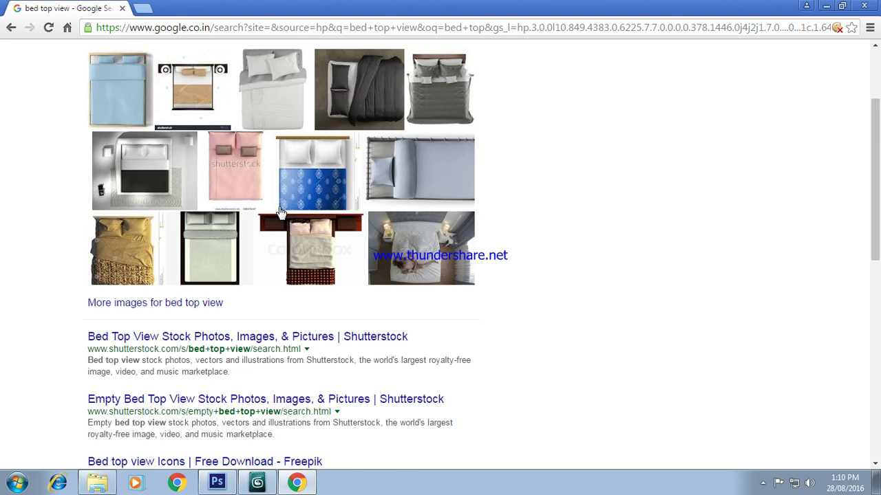
pyautogui.scroll(2, 281, 213)
pyautogui.click(135, 98)
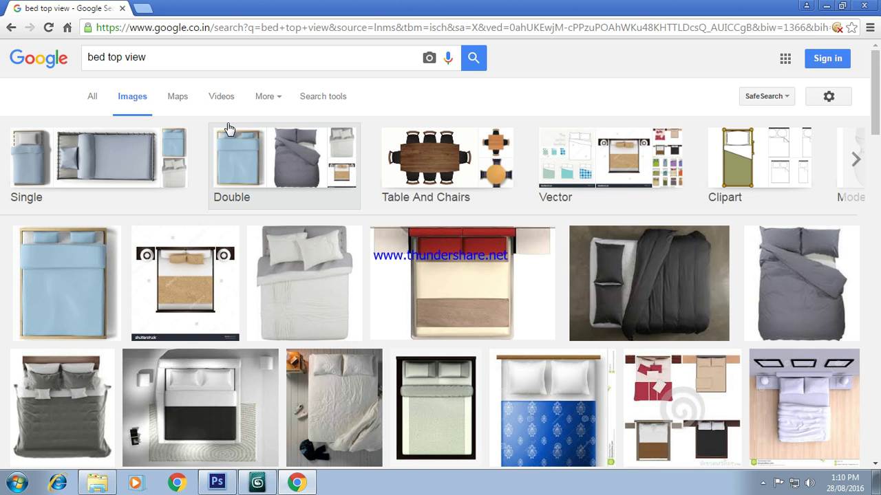
# Step: Browse the image results and open the white bed with grey pillows in a larger preview
pyautogui.scroll(-2, 227, 131)
pyautogui.scroll(-2, 229, 128)
pyautogui.scroll(2, 229, 129)
pyautogui.scroll(2, 229, 129)
pyautogui.scroll(-1, 342, 199)
pyautogui.scroll(-5, 345, 198)
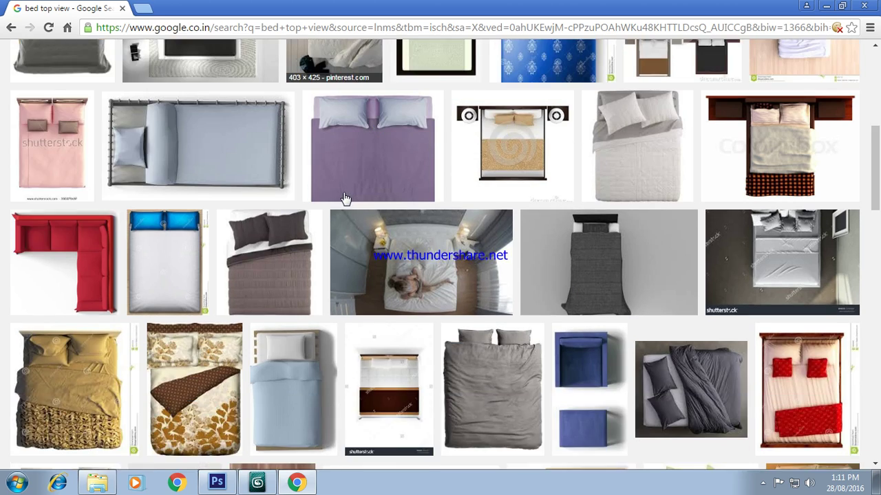
pyautogui.scroll(-2, 342, 197)
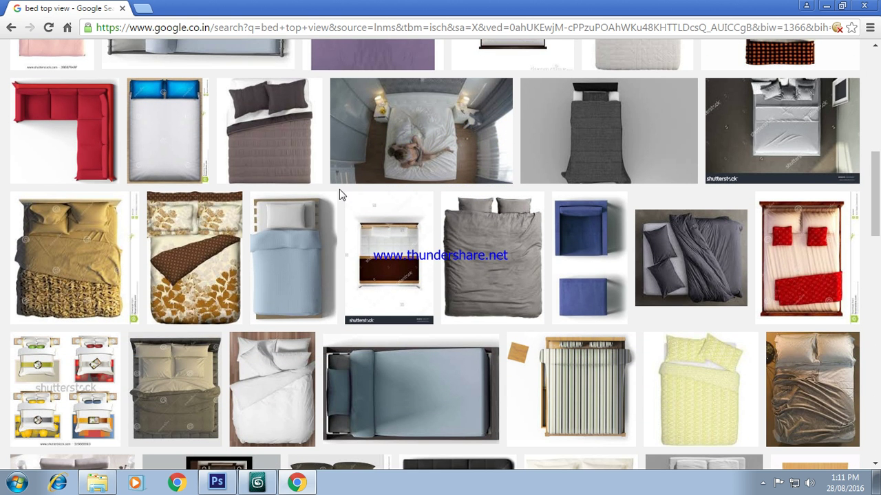
pyautogui.scroll(-2, 339, 200)
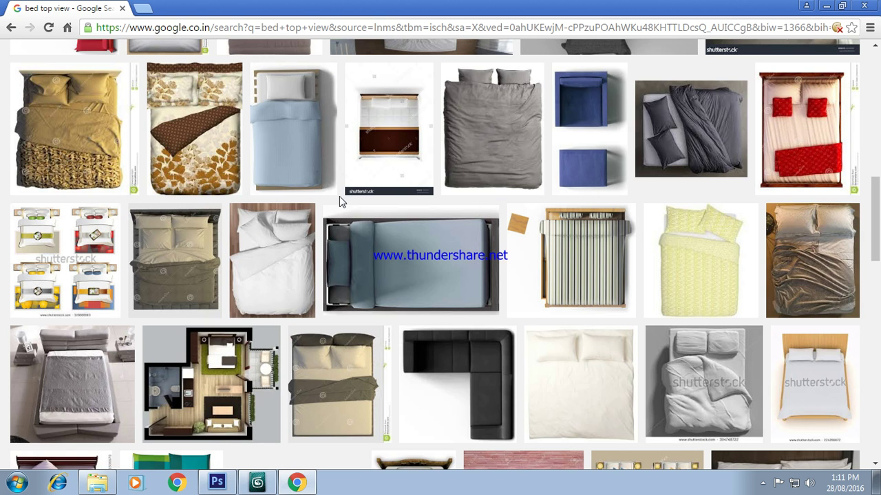
pyautogui.scroll(-1, 339, 196)
pyautogui.scroll(-1, 339, 203)
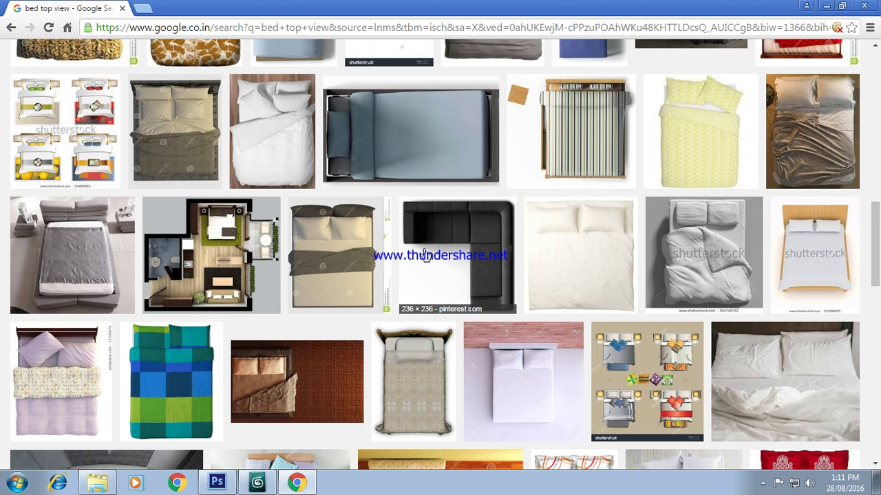
pyautogui.scroll(-2, 424, 256)
pyautogui.scroll(-3, 419, 265)
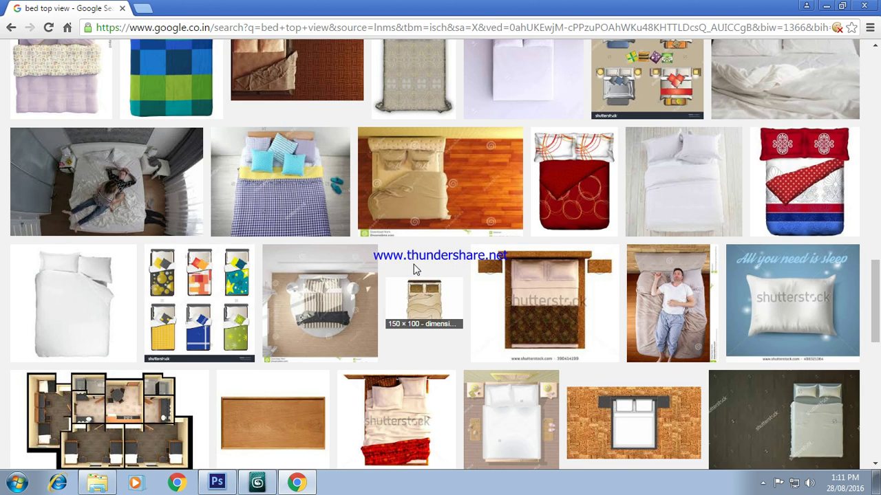
pyautogui.scroll(-2, 414, 270)
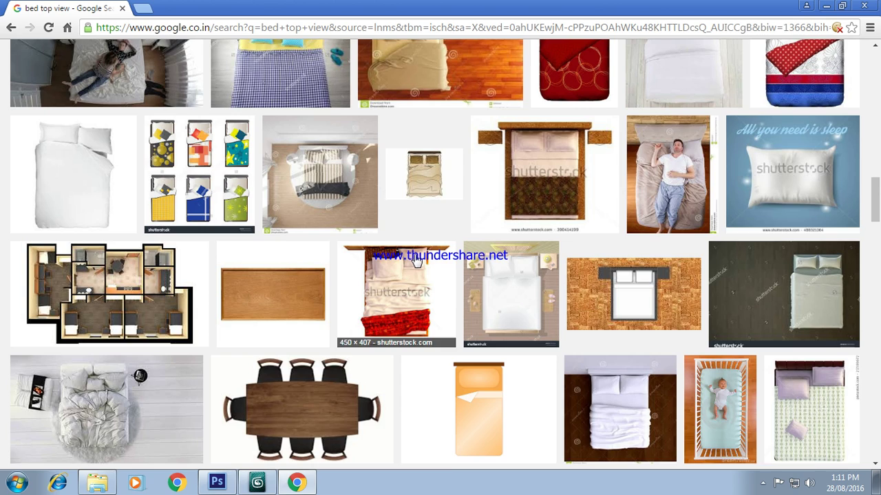
pyautogui.scroll(3, 415, 260)
pyautogui.scroll(2, 416, 260)
pyautogui.scroll(3, 415, 258)
pyautogui.scroll(3, 416, 256)
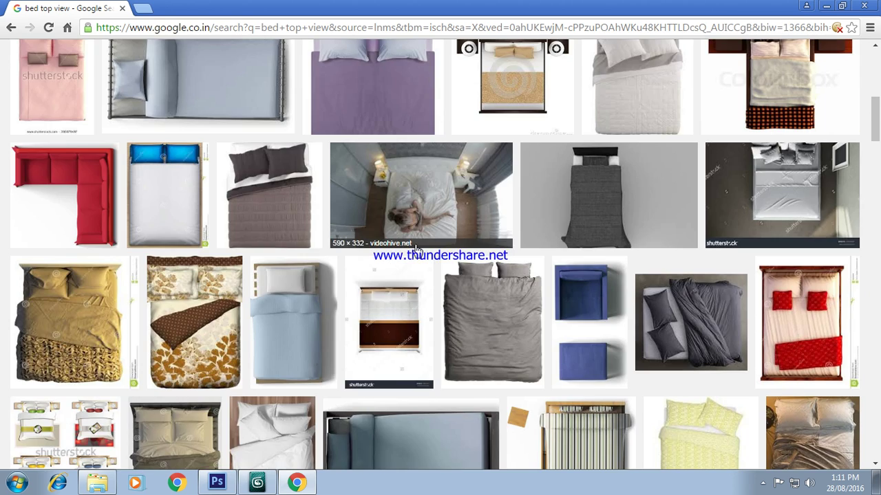
pyautogui.scroll(2, 263, 168)
pyautogui.scroll(3, 265, 168)
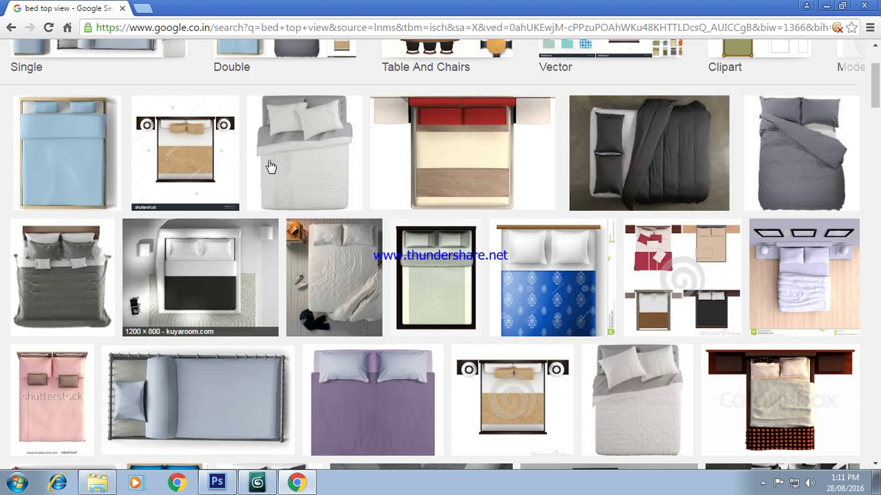
pyautogui.scroll(2, 269, 167)
pyautogui.click(286, 287)
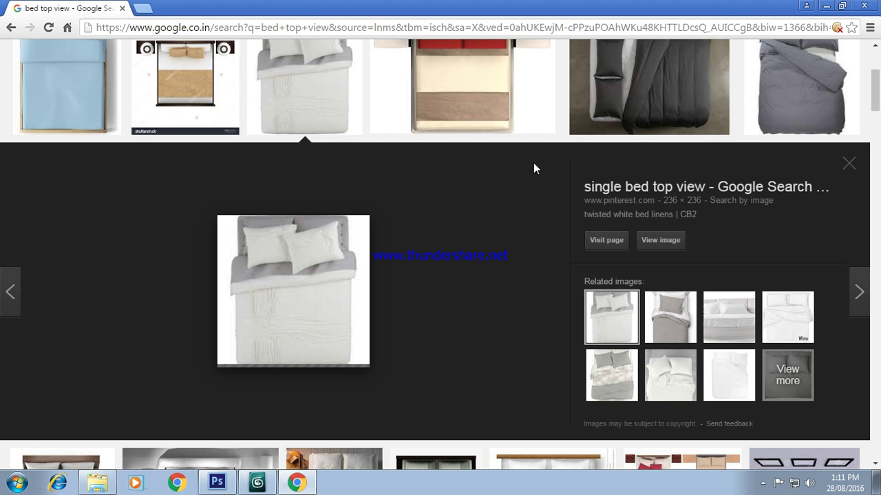
pyautogui.scroll(3, 534, 163)
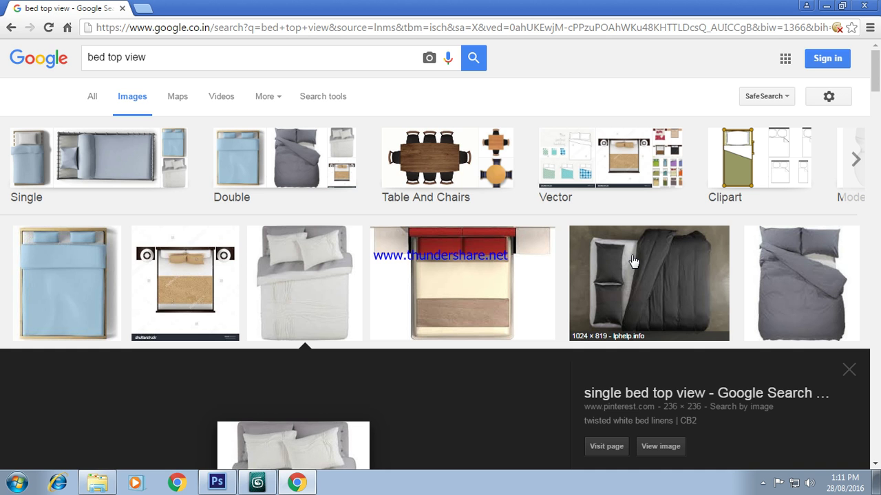
# Step: Try the single bed top view results, then return to the earlier results
pyautogui.click(94, 167)
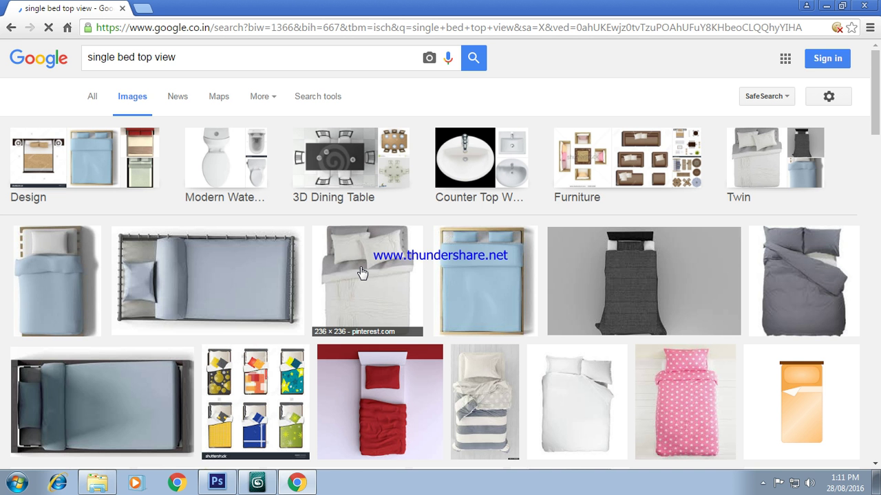
pyautogui.scroll(-4, 362, 273)
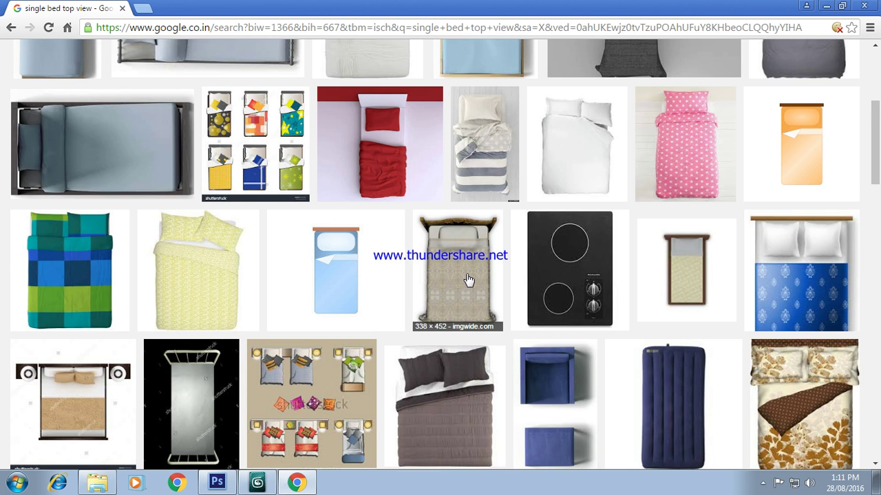
pyautogui.scroll(-2, 468, 280)
pyautogui.scroll(-2, 468, 280)
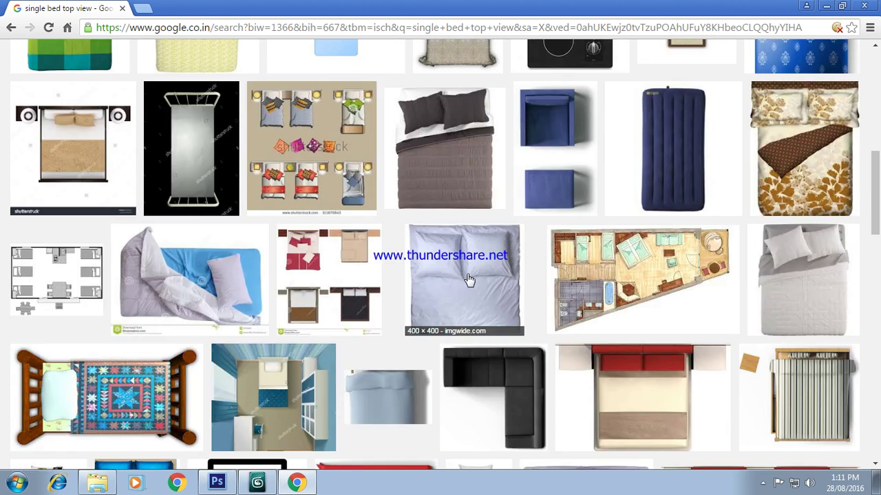
pyautogui.scroll(1, 467, 280)
pyautogui.scroll(2, 468, 275)
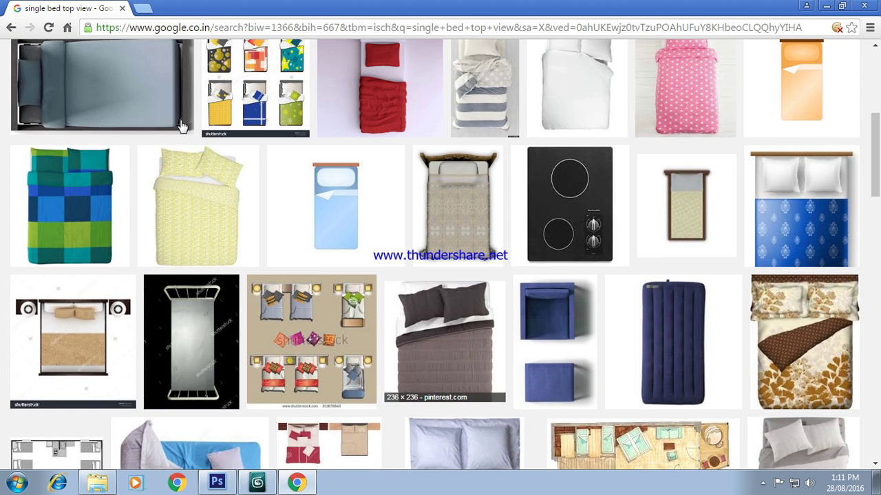
pyautogui.scroll(3, 468, 275)
pyautogui.scroll(1, 152, 94)
pyautogui.scroll(1, 154, 76)
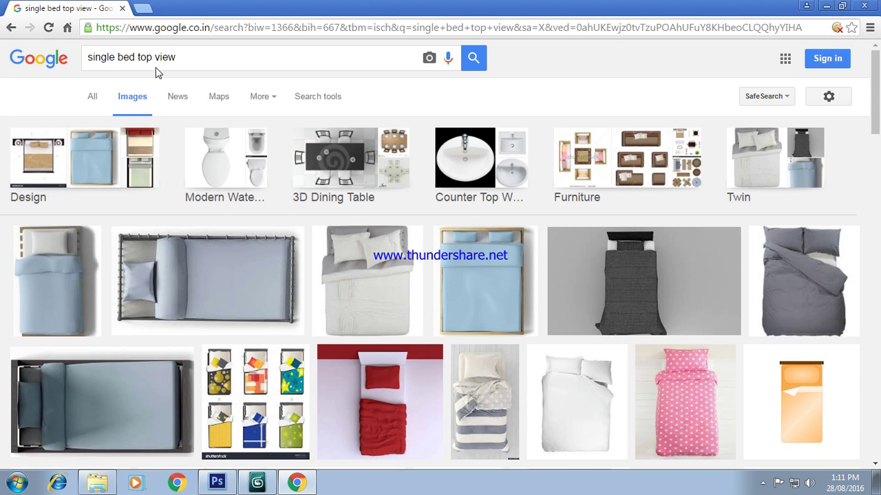
pyautogui.click(11, 27)
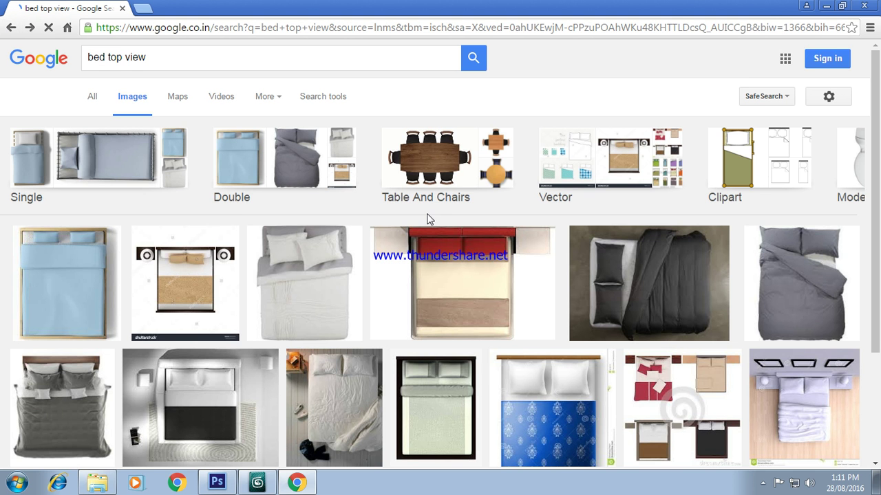
# Step: Narrow to double bed top views and preview the red-headboard and pink beds
pyautogui.click(313, 173)
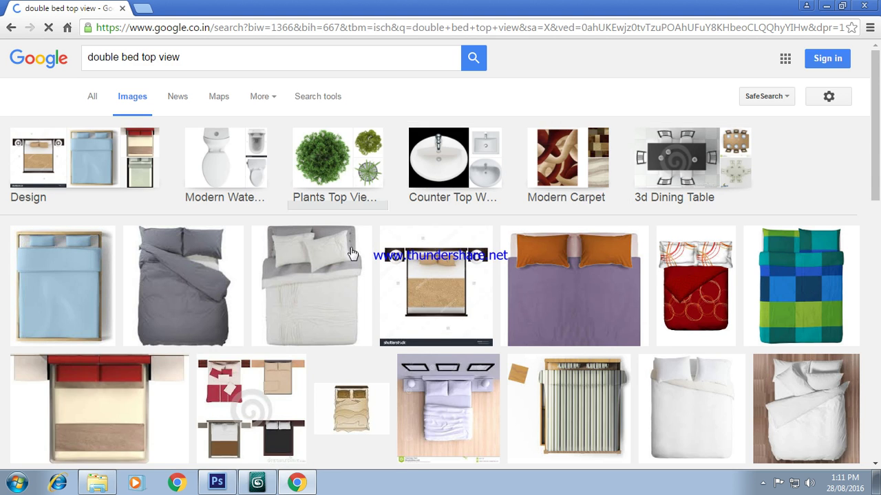
pyautogui.scroll(-2, 350, 252)
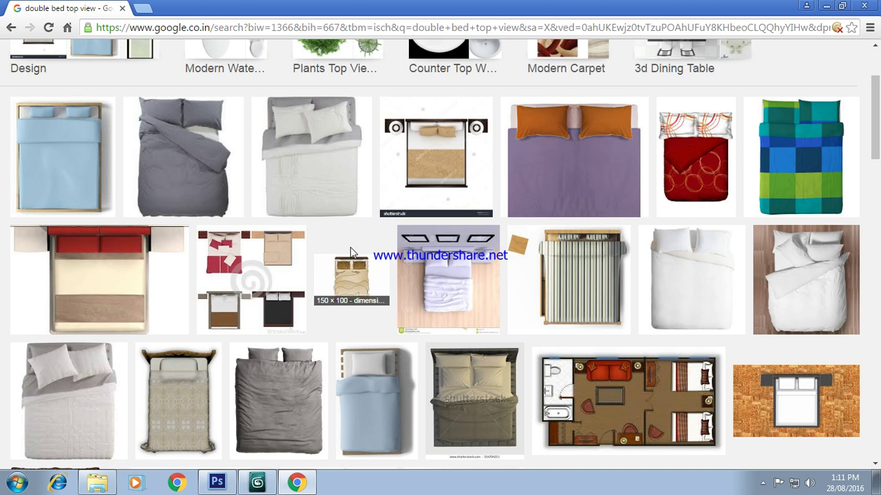
pyautogui.click(153, 284)
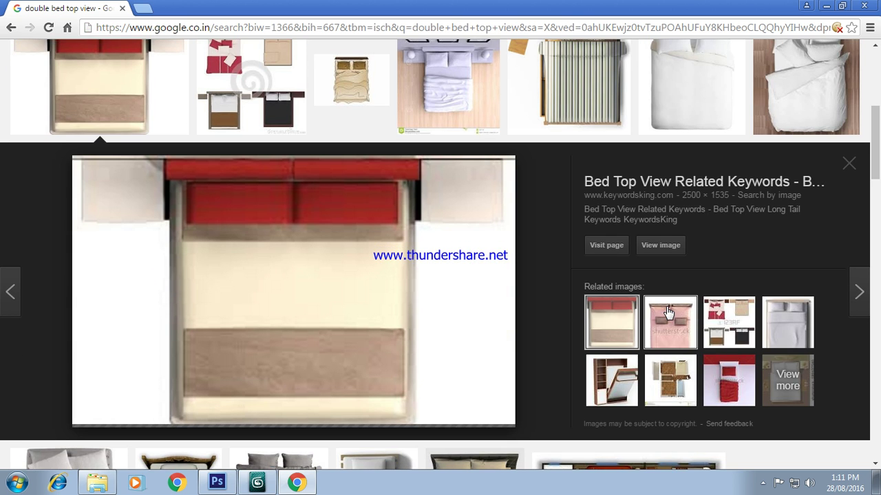
pyautogui.click(667, 314)
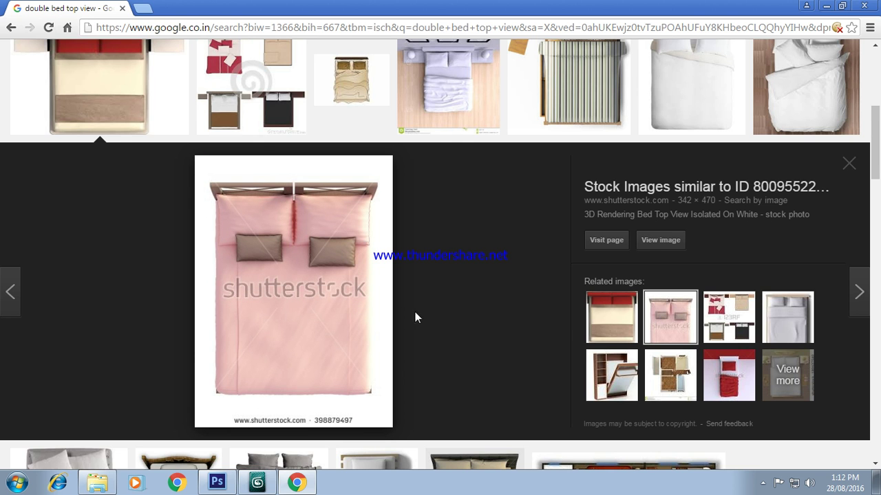
pyautogui.scroll(-2, 352, 291)
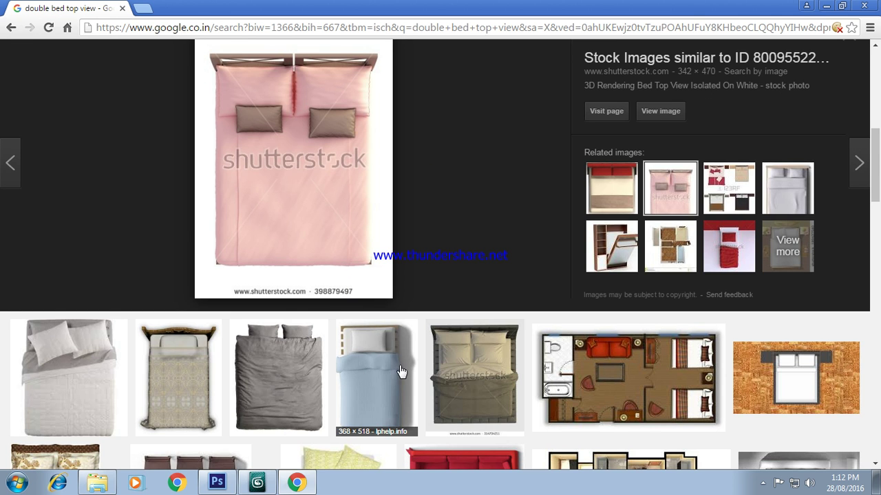
pyautogui.scroll(-2, 383, 363)
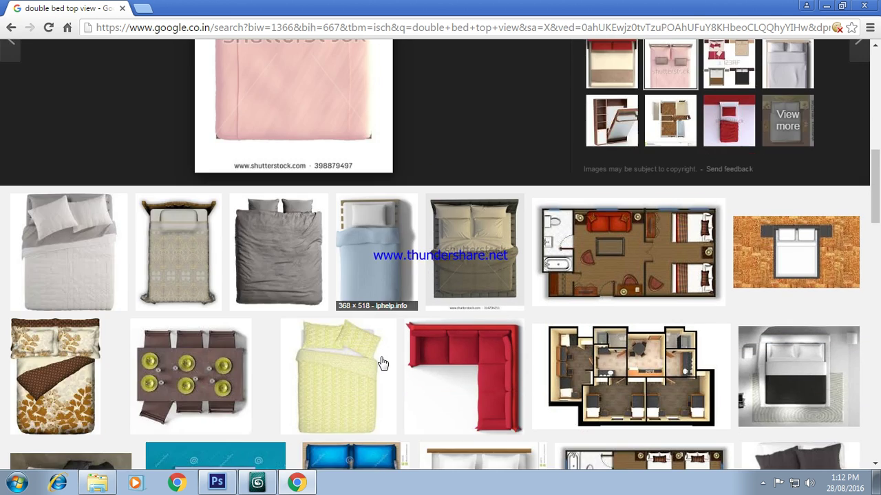
pyautogui.scroll(-1, 383, 364)
pyautogui.scroll(-1, 382, 364)
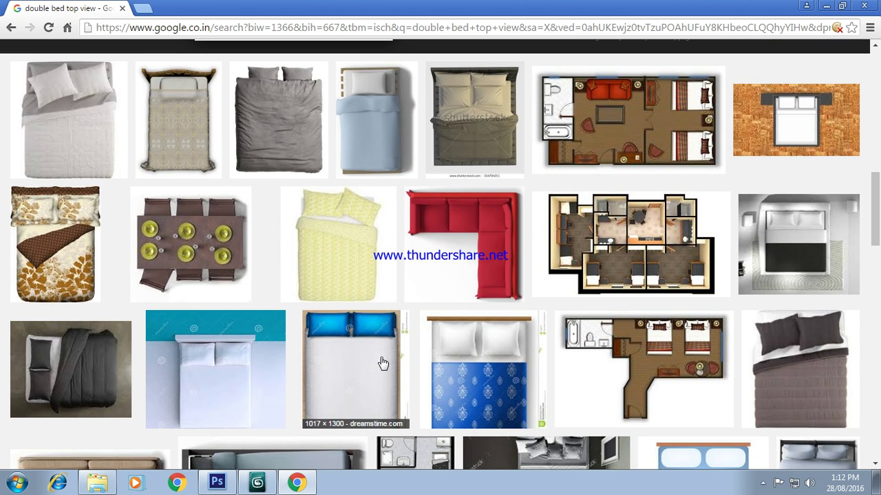
pyautogui.scroll(-2, 383, 363)
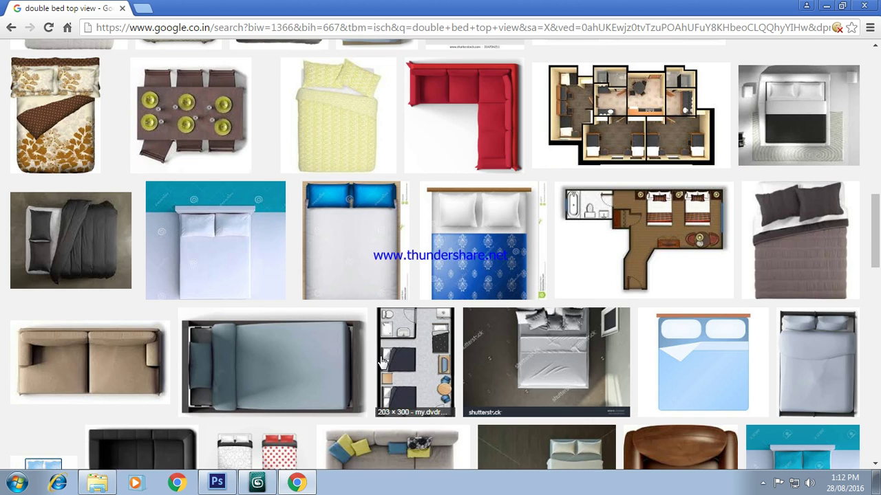
# Step: Open the grey bedding photo at full size and save it to the Desktop as a JPG
pyautogui.click(84, 233)
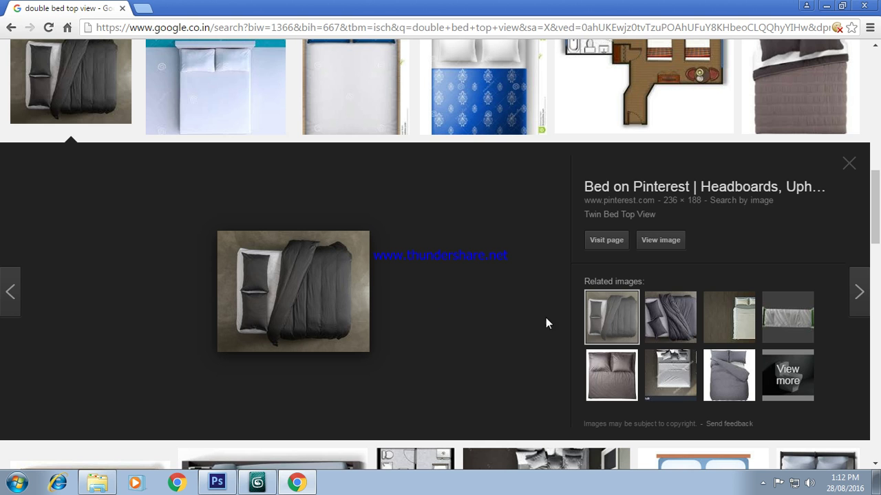
pyautogui.click(657, 318)
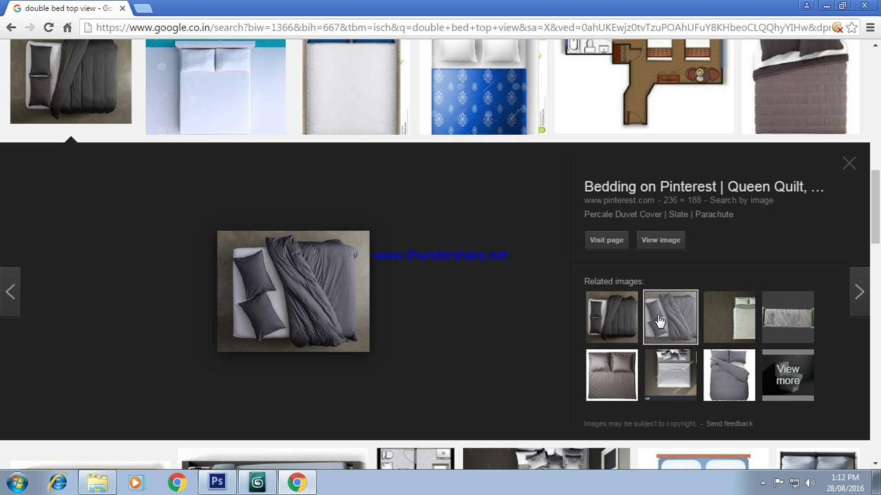
pyautogui.click(650, 237)
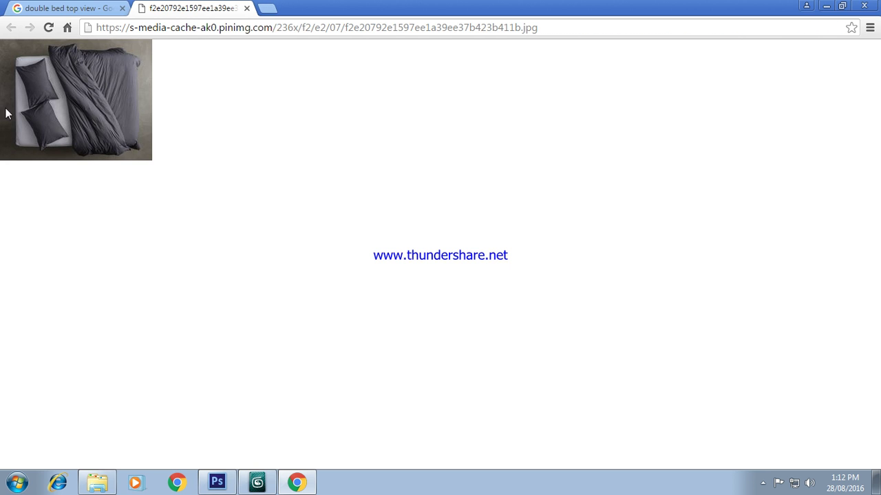
pyautogui.rightClick(62, 97)
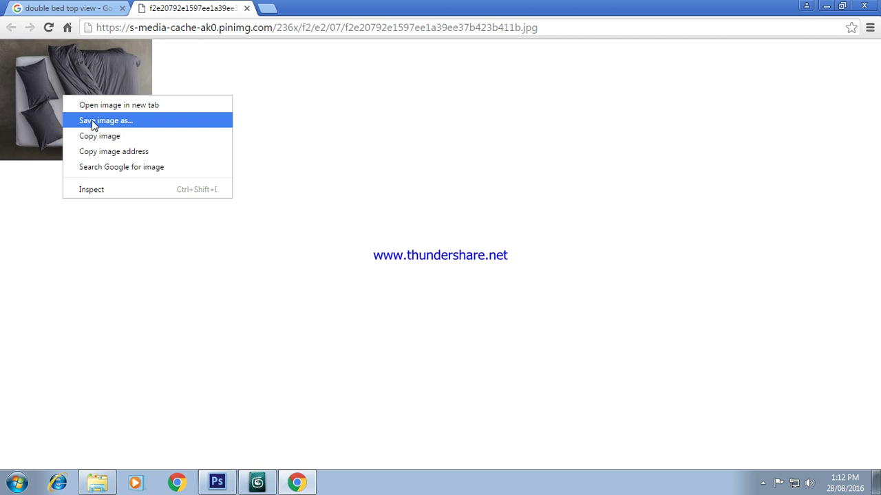
pyautogui.click(91, 120)
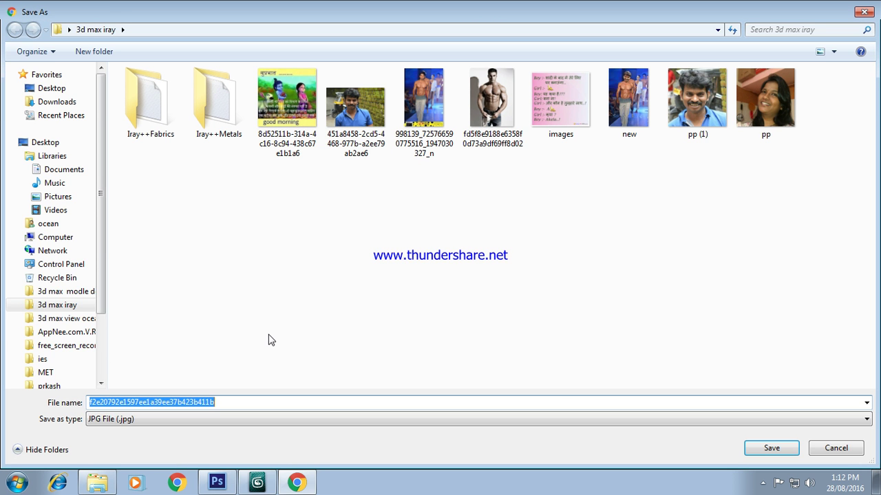
pyautogui.click(51, 88)
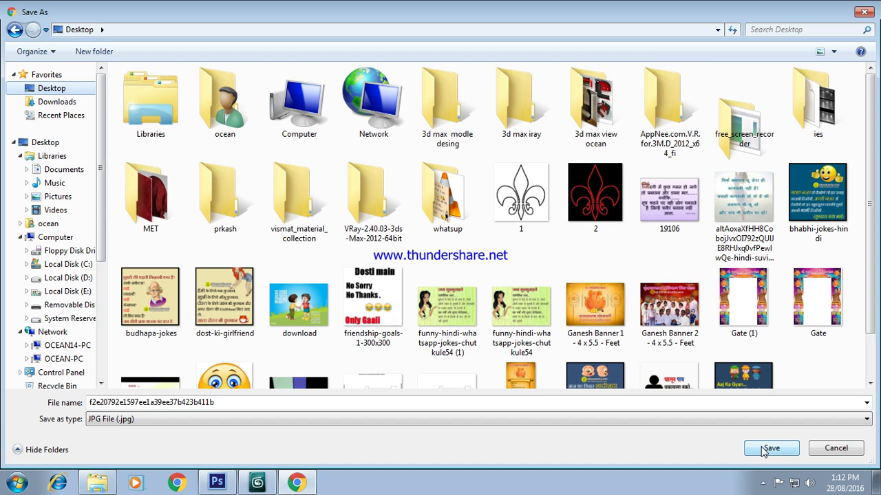
pyautogui.click(764, 451)
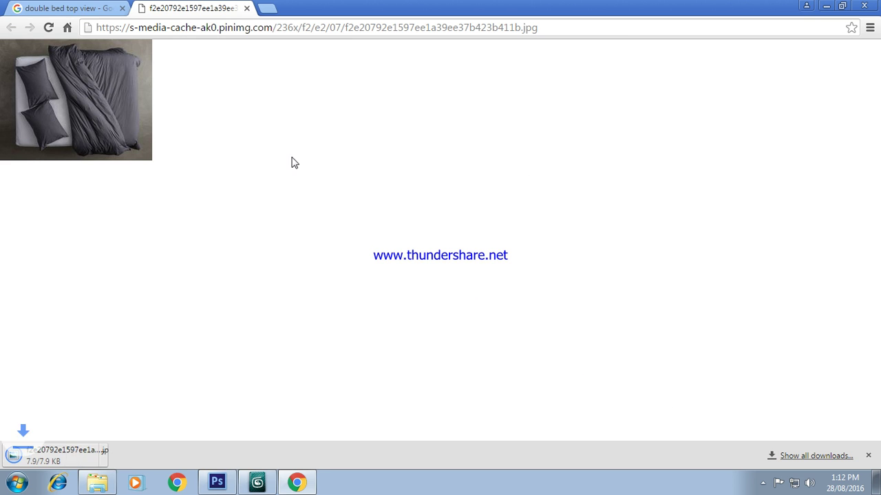
# Step: Return to the image results and open the red-headboard bed image at full size
pyautogui.click(80, 8)
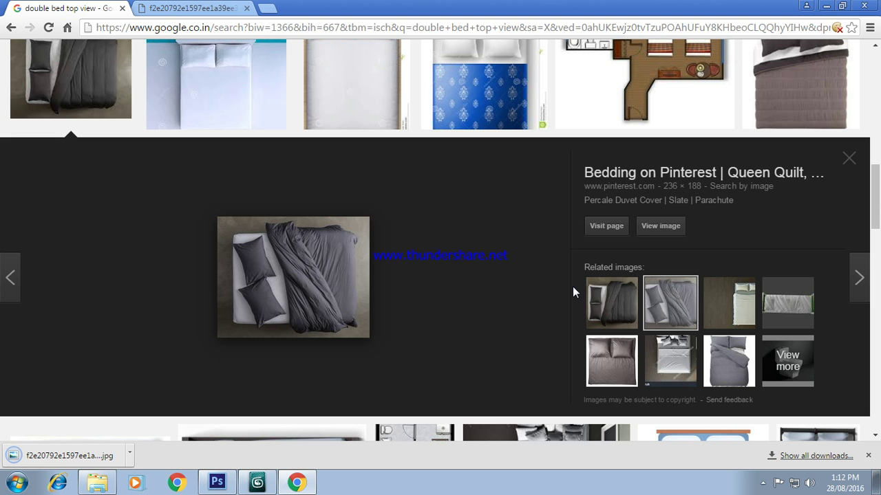
pyautogui.scroll(-4, 572, 286)
pyautogui.scroll(-2, 573, 286)
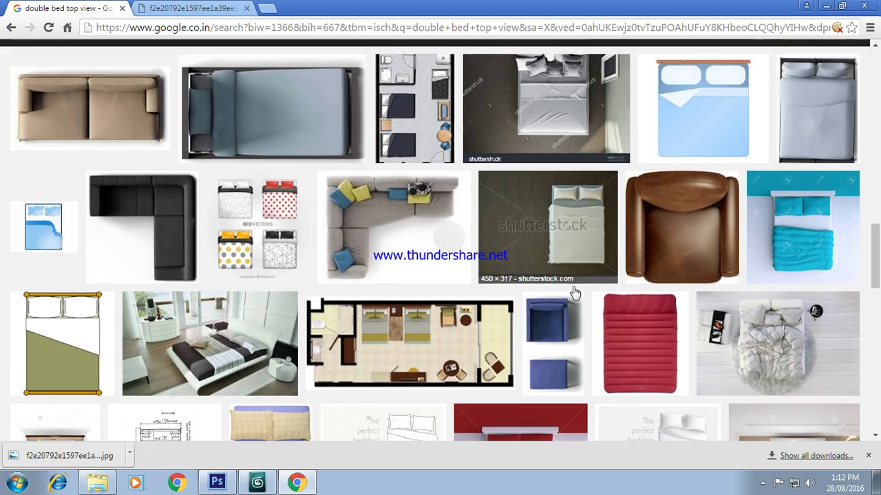
pyautogui.scroll(-2, 575, 293)
pyautogui.scroll(-1, 575, 294)
pyautogui.scroll(-1, 576, 294)
pyautogui.scroll(-1, 575, 289)
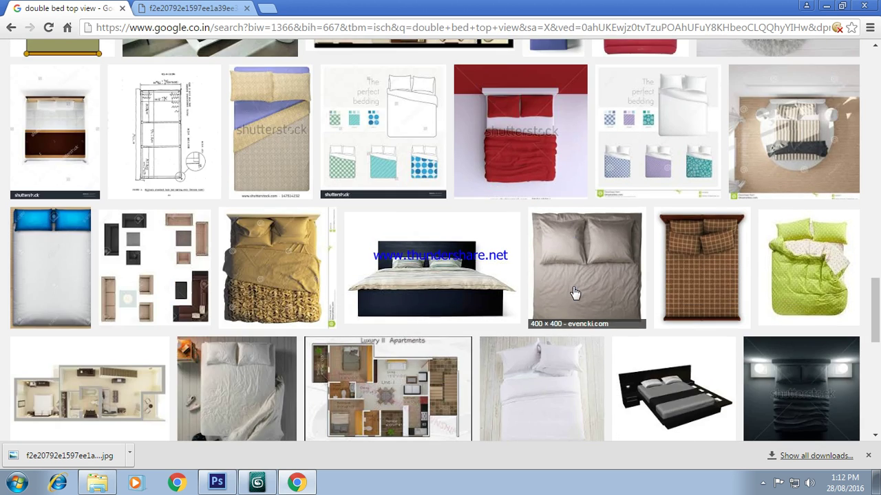
pyautogui.scroll(1, 575, 287)
pyautogui.scroll(5, 575, 286)
pyautogui.scroll(3, 571, 278)
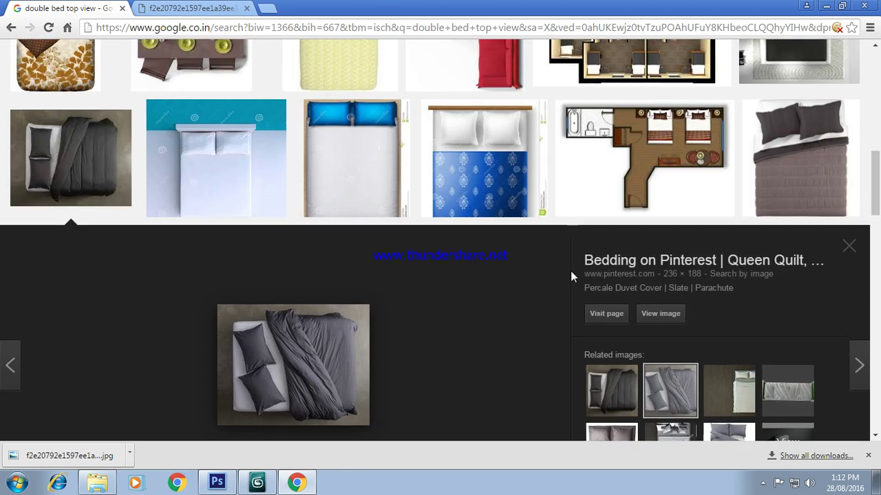
pyautogui.scroll(4, 571, 279)
pyautogui.scroll(2, 571, 278)
pyautogui.click(103, 192)
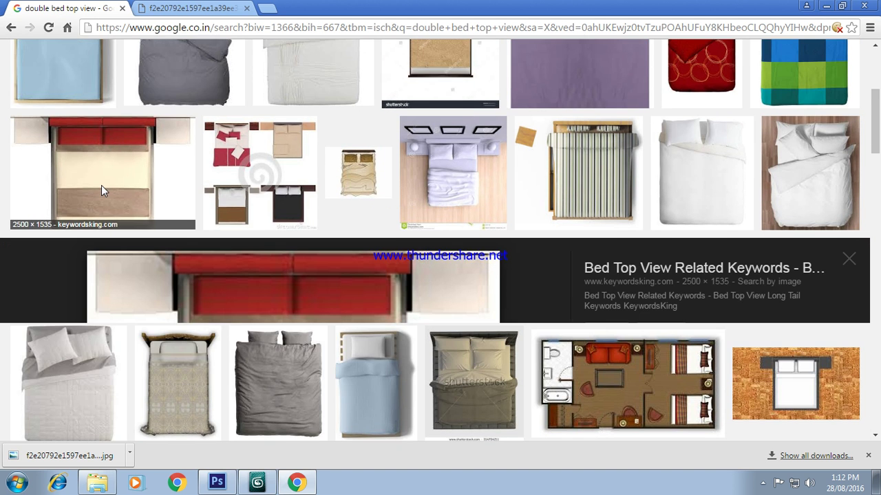
pyautogui.click(662, 233)
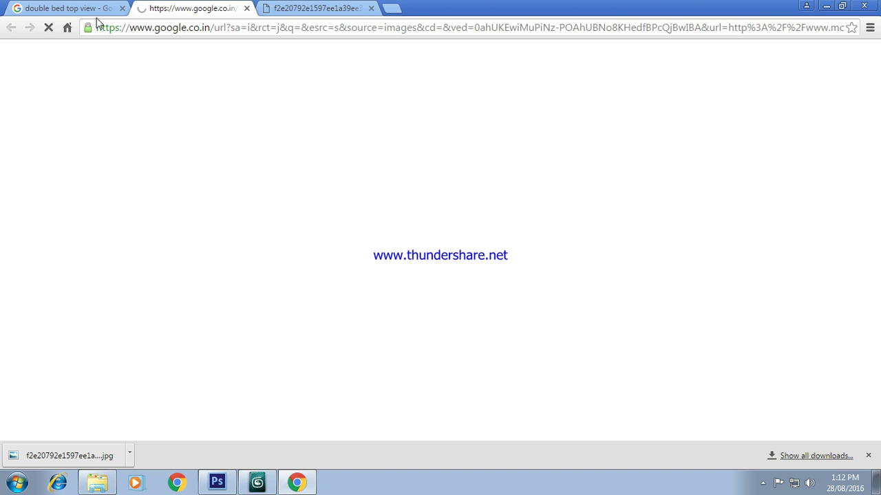
# Step: Open f2e20792e1597ee1a39ee37b423b411b.jpg from the Desktop as a new Photoshop document
pyautogui.click(217, 483)
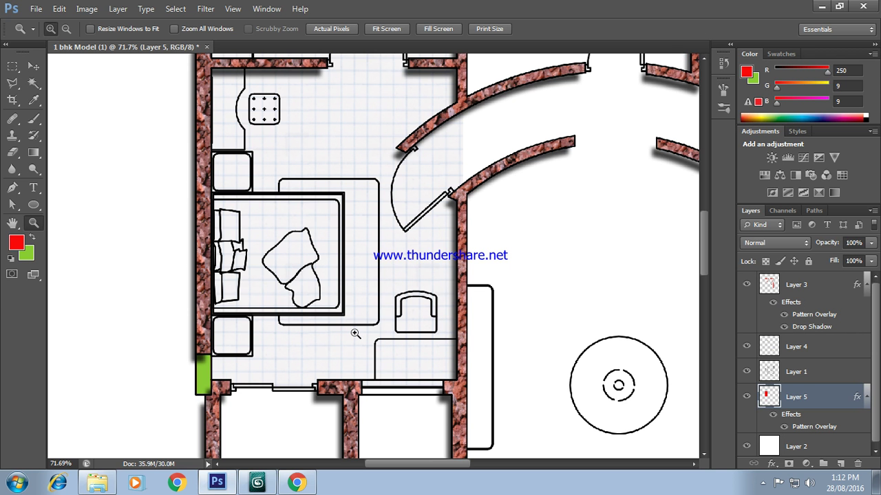
pyautogui.click(36, 8)
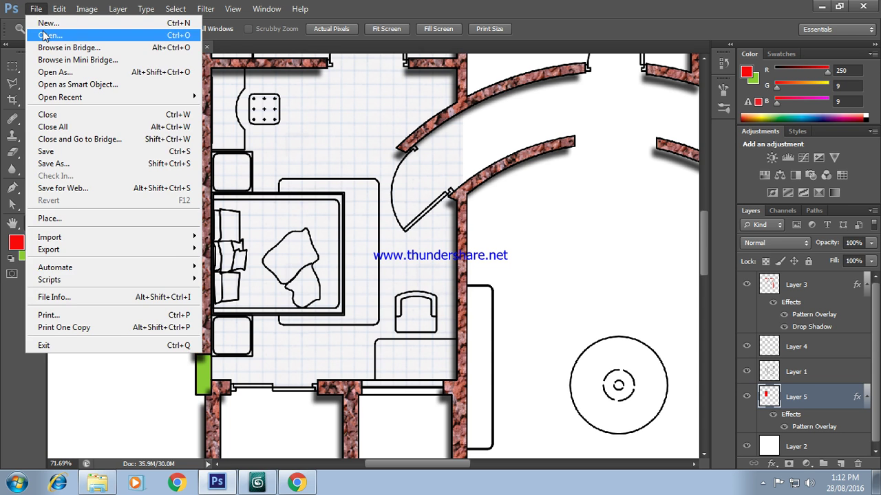
pyautogui.click(44, 36)
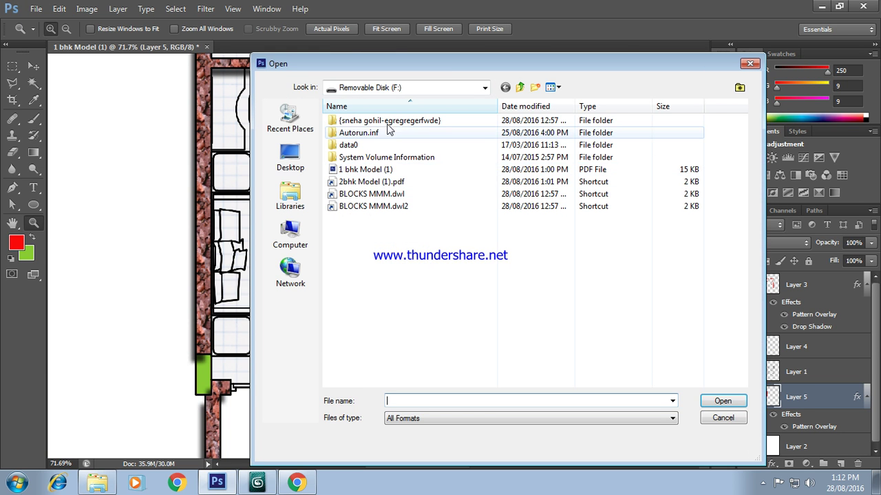
pyautogui.click(394, 89)
pyautogui.click(394, 89)
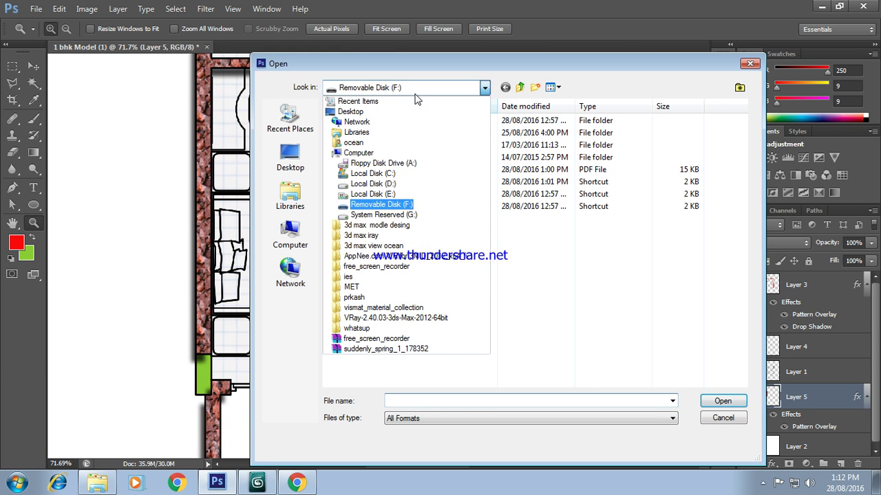
pyautogui.click(374, 113)
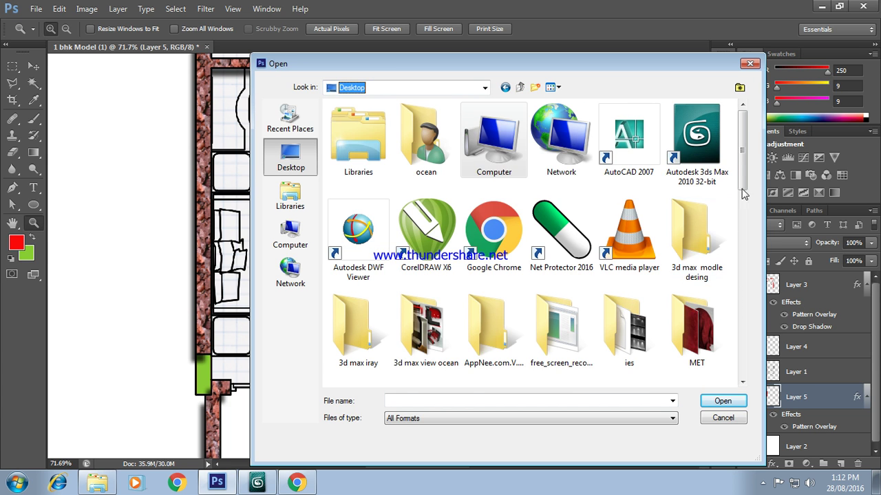
pyautogui.moveTo(743, 180)
pyautogui.mouseDown()
pyautogui.moveTo(744, 370)
pyautogui.moveTo(753, 299)
pyautogui.mouseUp()
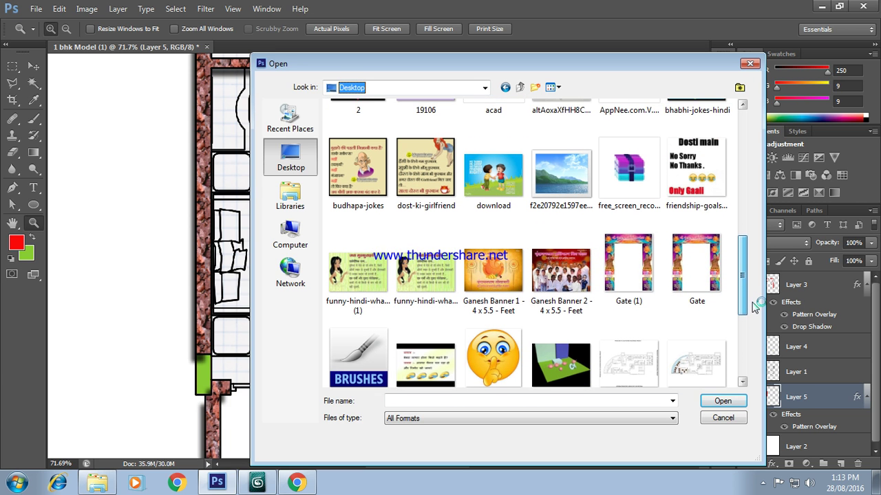
pyautogui.click(560, 172)
pyautogui.click(733, 403)
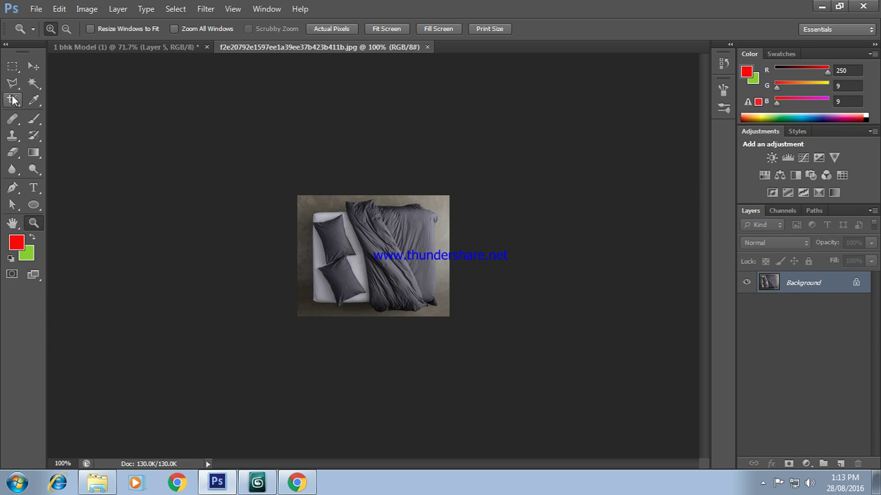
# Step: Select the whole bedding photo with the Rectangular Marquee and return to the floor plan
pyautogui.click(12, 66)
pyautogui.moveTo(297, 196); pyautogui.dragTo(450, 318)
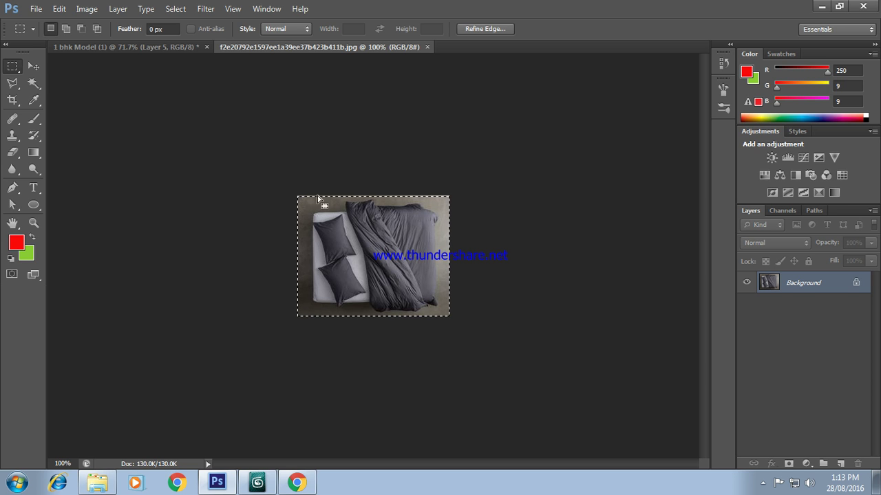
pyautogui.click(60, 9)
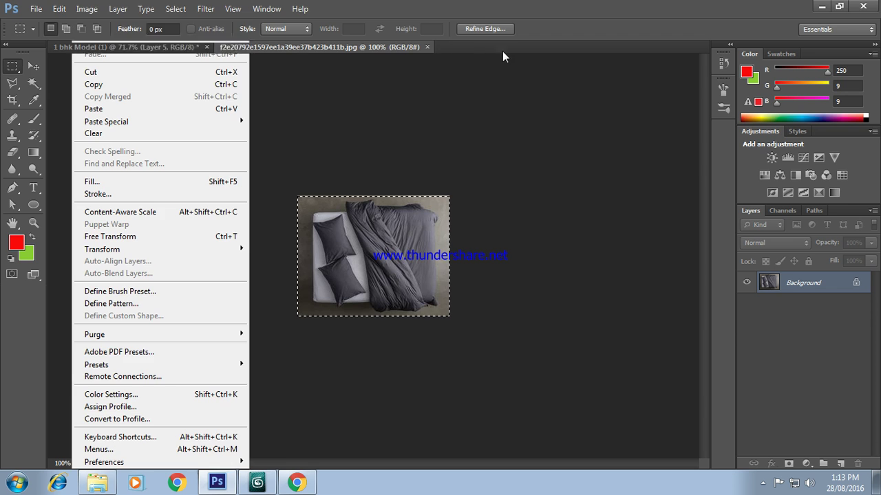
pyautogui.click(182, 44)
pyautogui.click(181, 44)
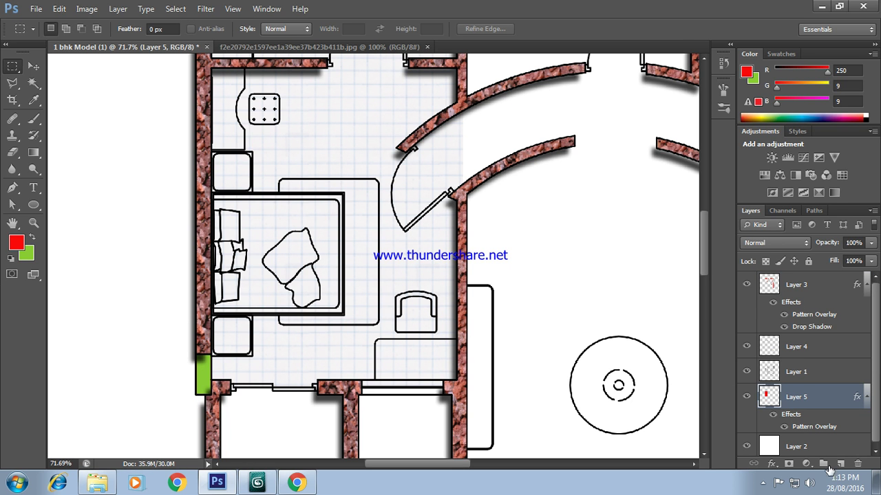
# Step: Add a new Layer 6 above Layer 3 and paste the bed photo into it
pyautogui.click(829, 294)
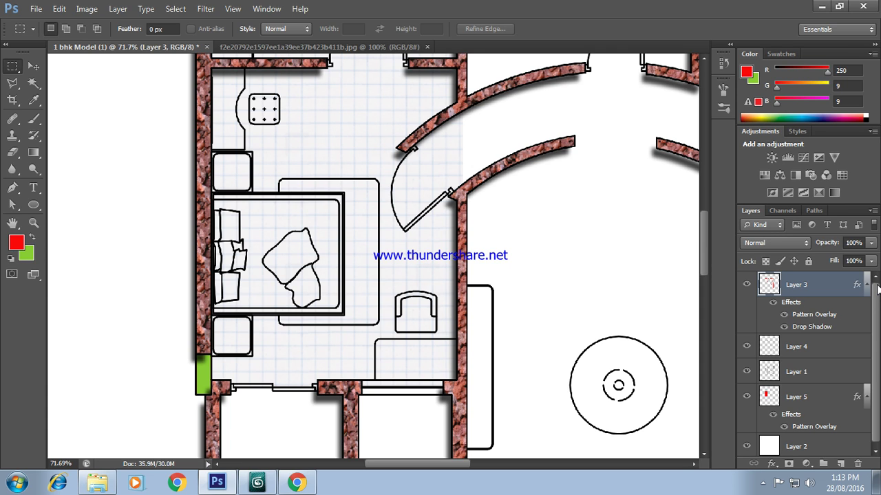
pyautogui.click(839, 465)
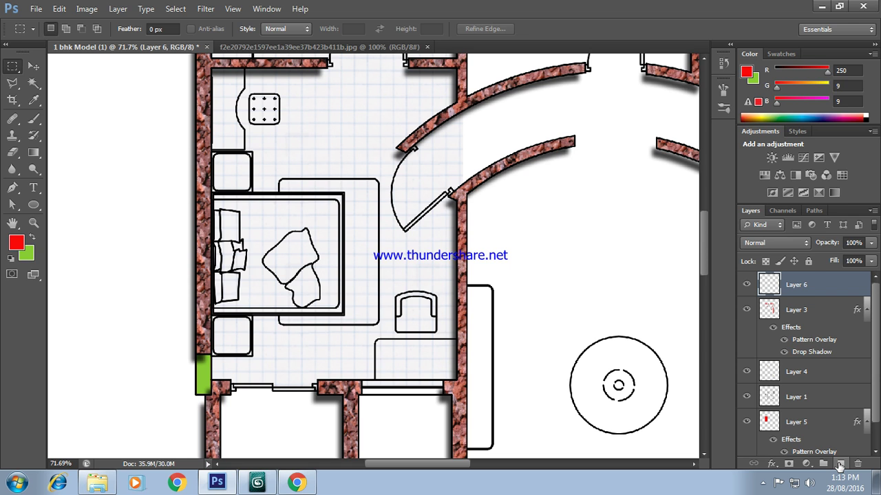
pyautogui.click(59, 9)
pyautogui.click(96, 110)
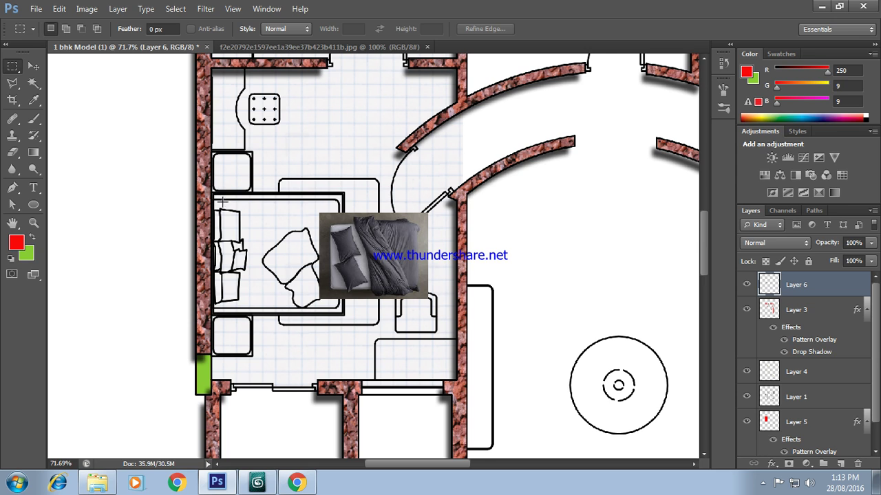
# Step: Place the bed photo over the bedroom's bed outline, scaled to about 133% × 137%
pyautogui.click(32, 67)
pyautogui.moveTo(374, 261)
pyautogui.mouseDown()
pyautogui.moveTo(270, 255)
pyautogui.moveTo(340, 320)
pyautogui.moveTo(267, 240)
pyautogui.mouseUp()
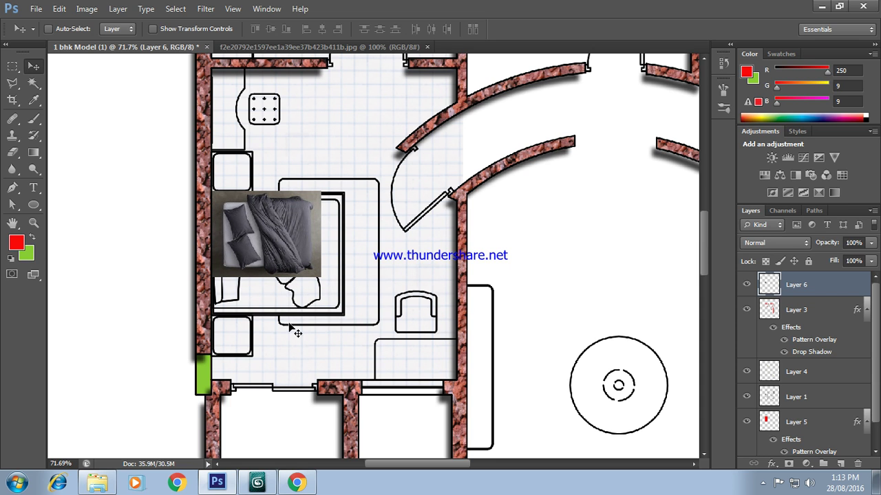
pyautogui.click(59, 9)
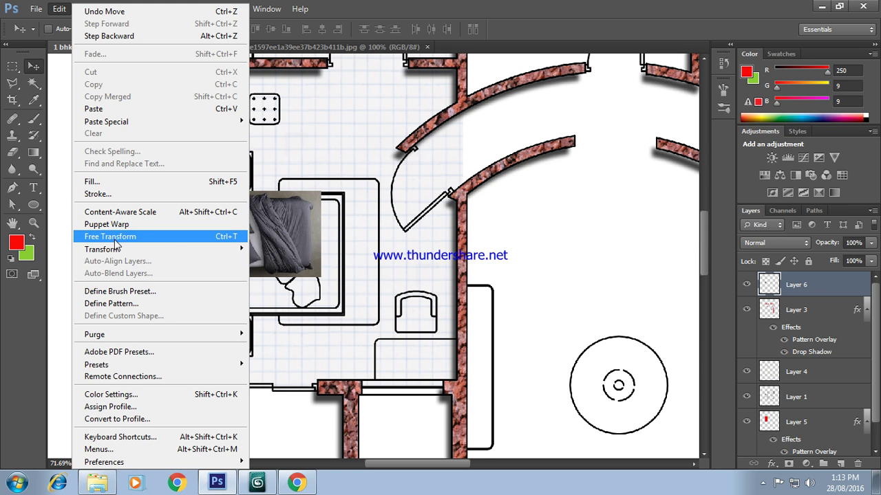
pyautogui.click(229, 238)
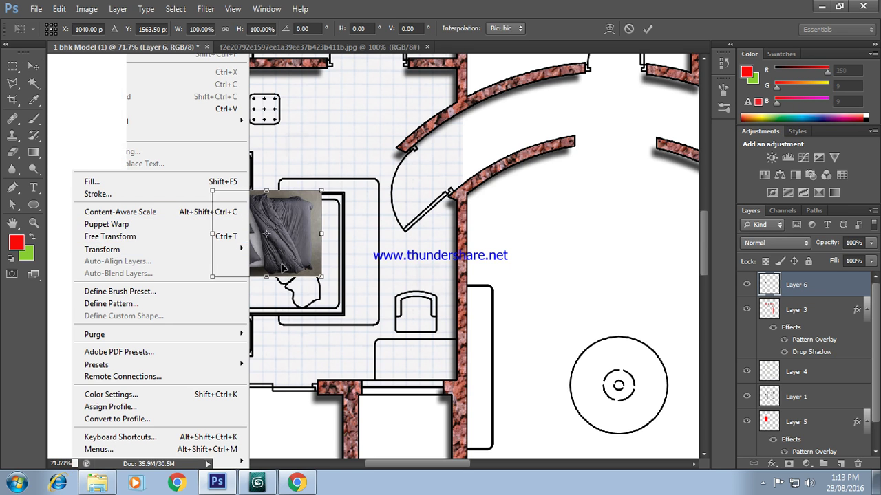
pyautogui.moveTo(321, 276); pyautogui.dragTo(357, 310)
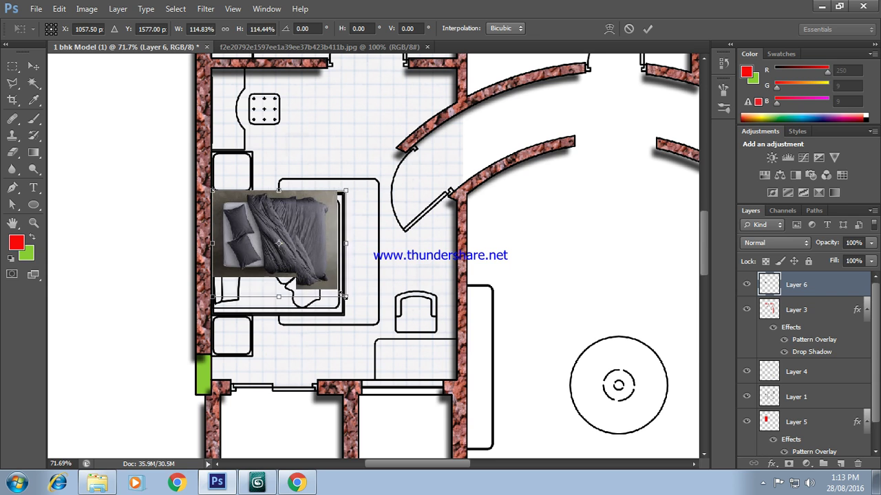
pyautogui.moveTo(330, 282); pyautogui.dragTo(324, 286)
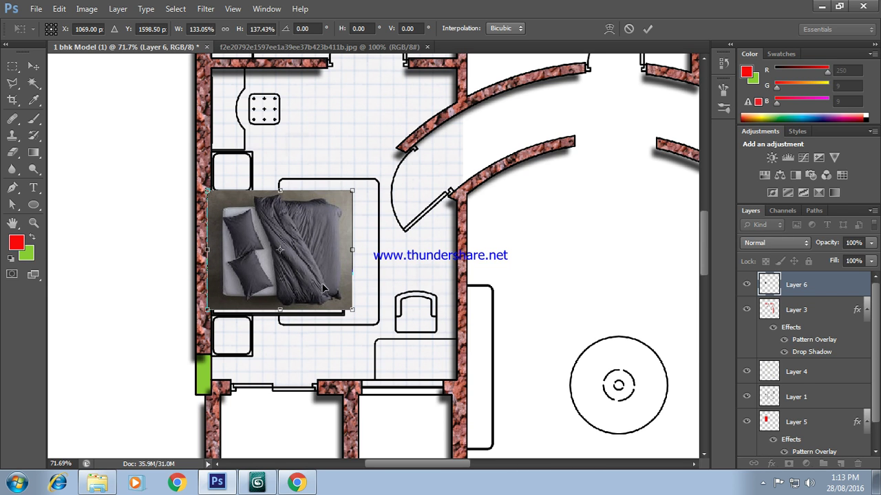
pyautogui.press('Return')
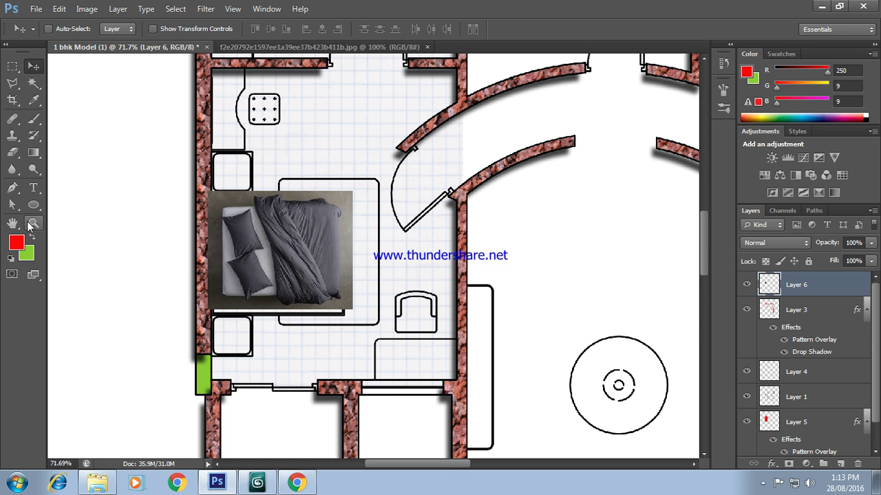
pyautogui.click(28, 224)
pyautogui.moveTo(201, 173); pyautogui.dragTo(372, 305)
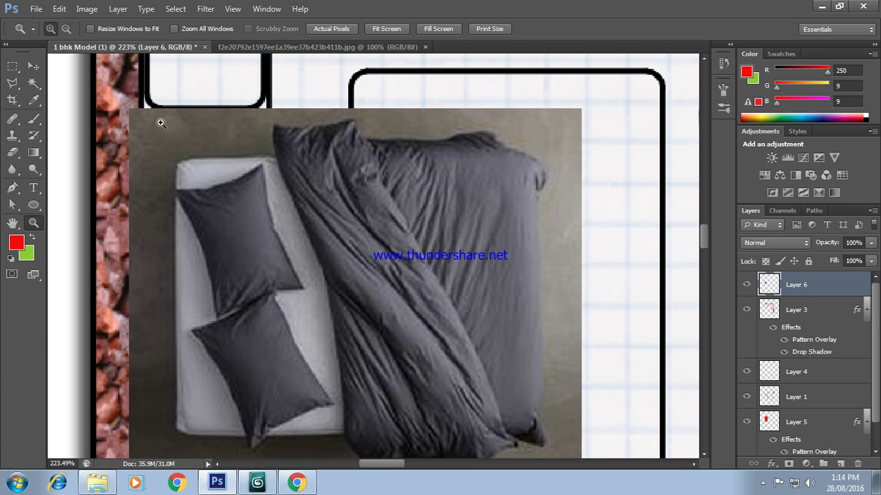
pyautogui.click(15, 161)
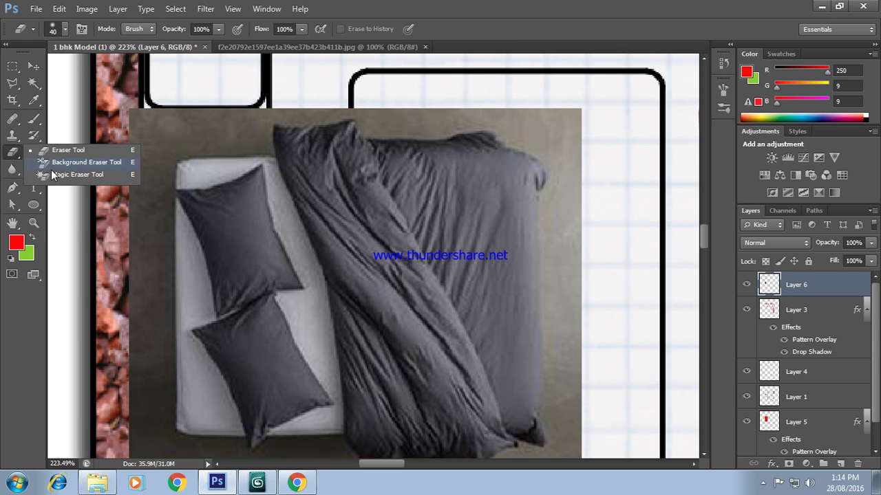
pyautogui.click(69, 174)
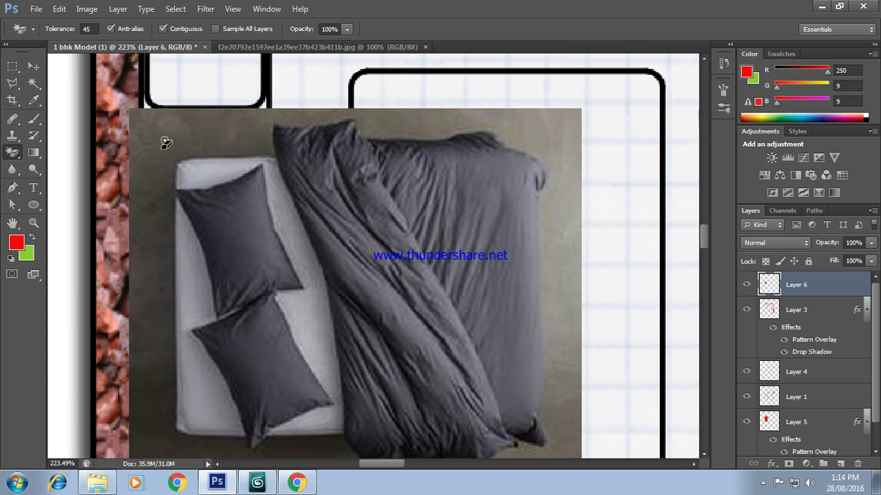
pyautogui.click(161, 153)
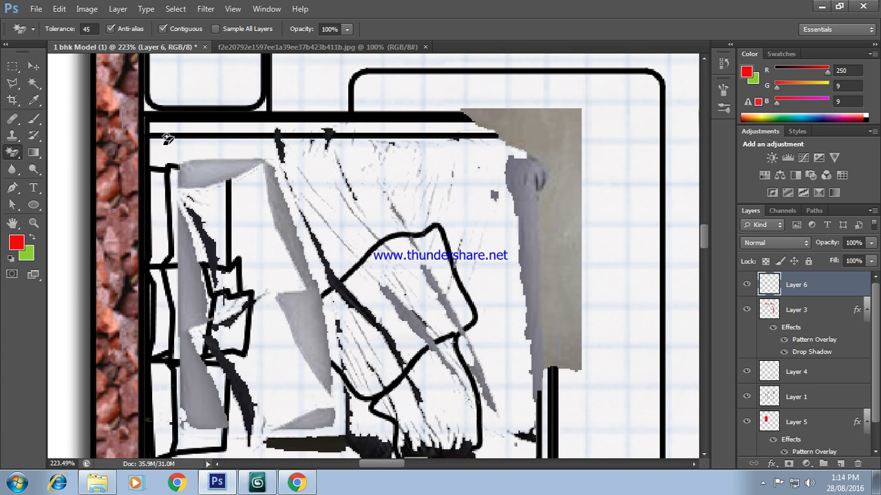
pyautogui.hotkey('ctrl', 'z')
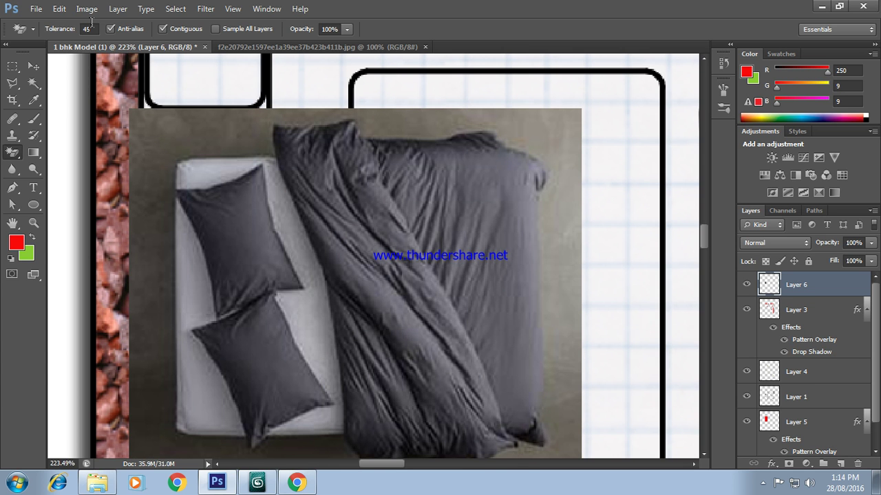
pyautogui.click(89, 29)
pyautogui.write('5')
pyautogui.click(142, 130)
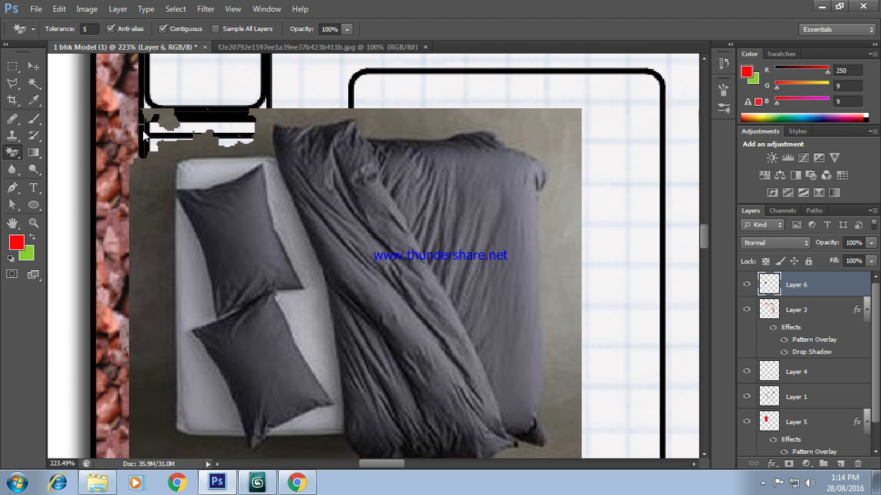
pyautogui.click(83, 28)
pyautogui.write('0')
pyautogui.click(488, 124)
pyautogui.click(531, 130)
pyautogui.click(540, 272)
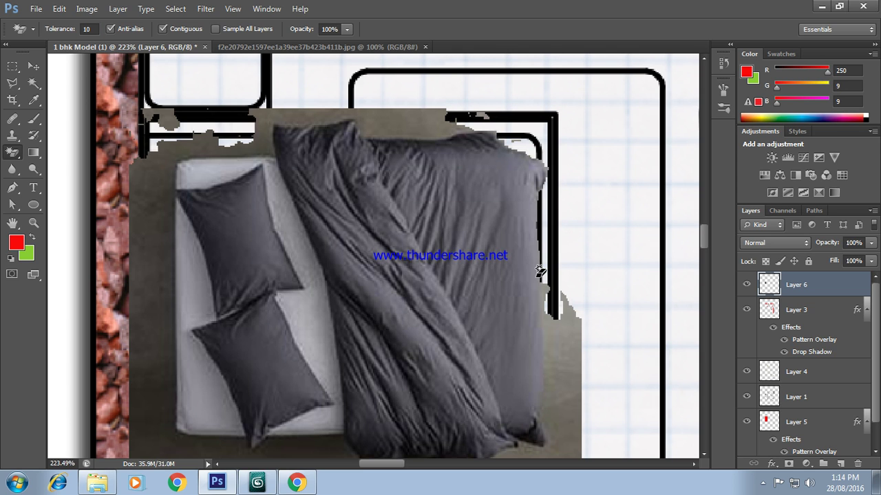
pyautogui.hotkey('ctrl', 'alt', 'z')
pyautogui.hotkey('ctrl', 'alt', 'z')
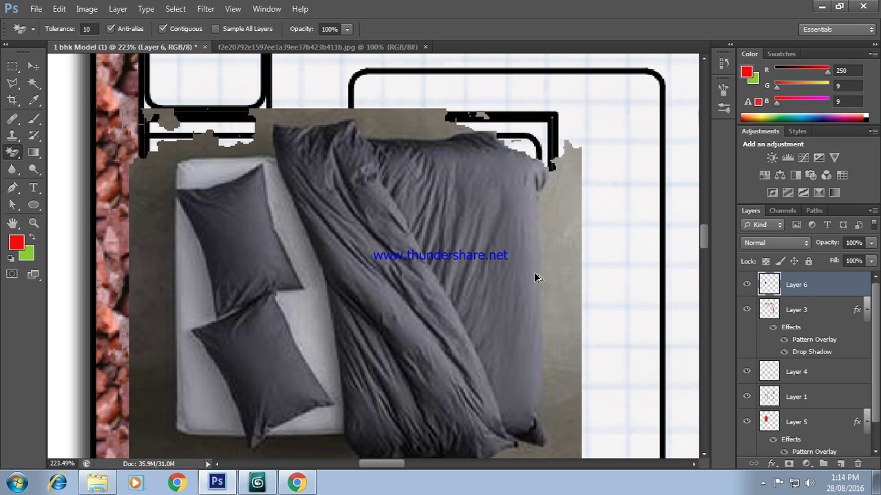
pyautogui.hotkey('ctrl', 'alt', 'z')
pyautogui.hotkey('ctrl', 'alt', 'z')
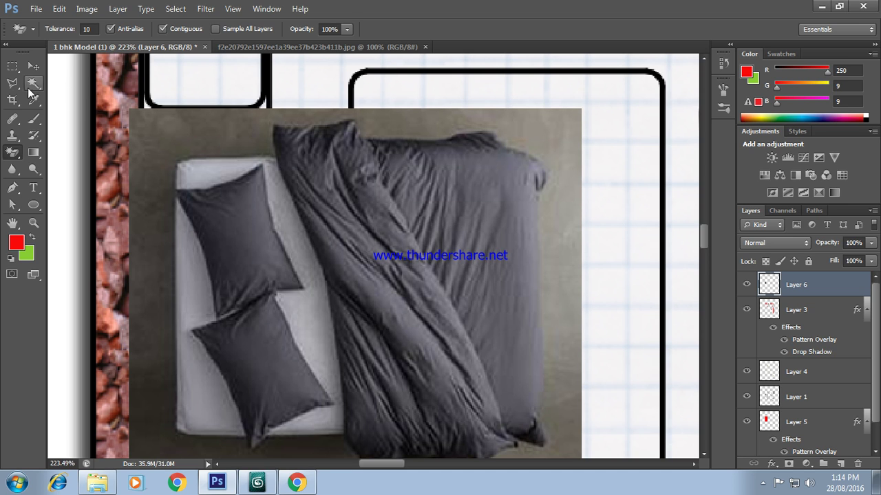
# Step: Delete the photo background left of and above the mattress with a polygonal lasso selection, then deselect
pyautogui.click(13, 83)
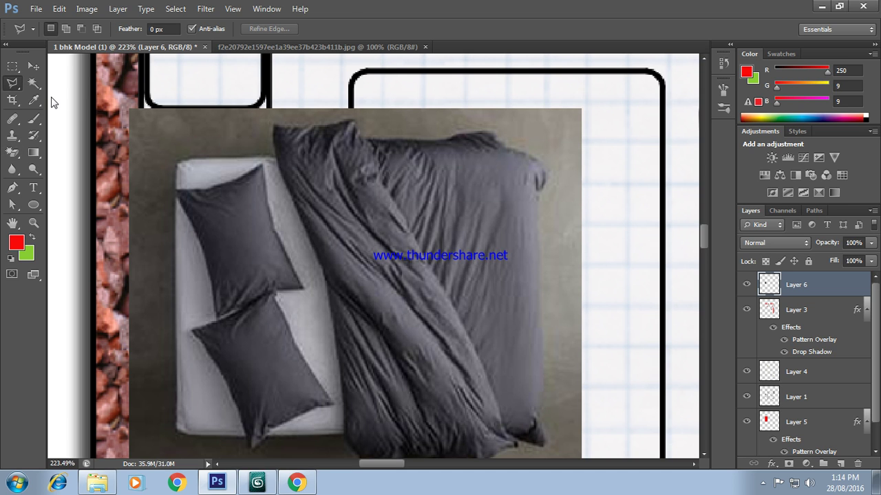
pyautogui.click(174, 236)
pyautogui.click(177, 165)
pyautogui.click(188, 158)
pyautogui.click(274, 157)
pyautogui.click(260, 105)
pyautogui.click(140, 84)
pyautogui.click(102, 146)
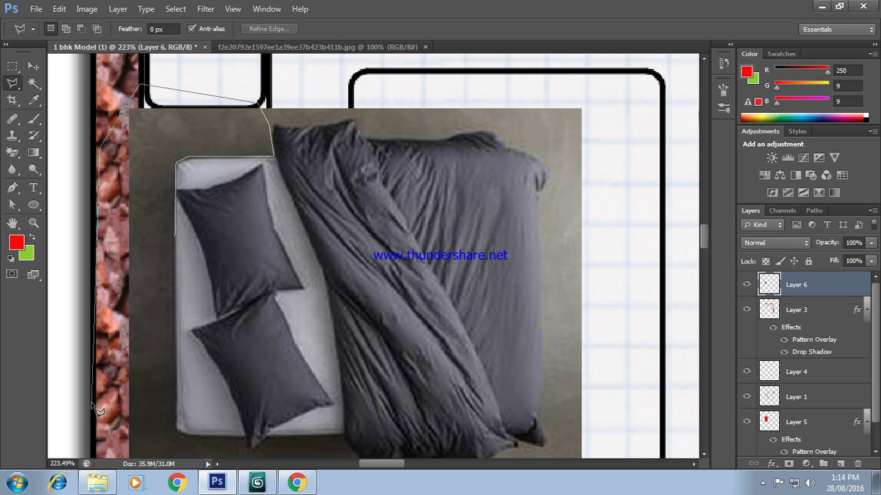
pyautogui.click(116, 395)
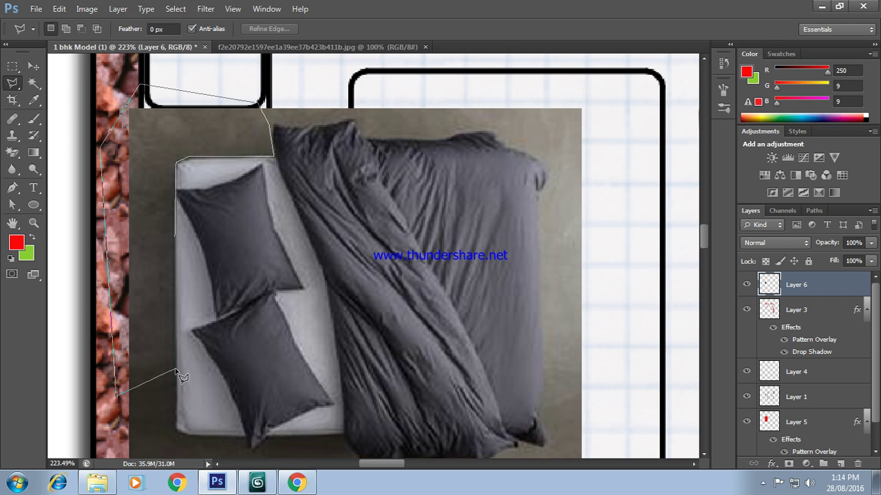
pyautogui.click(175, 370)
pyautogui.doubleClick(178, 240)
pyautogui.press('Delete')
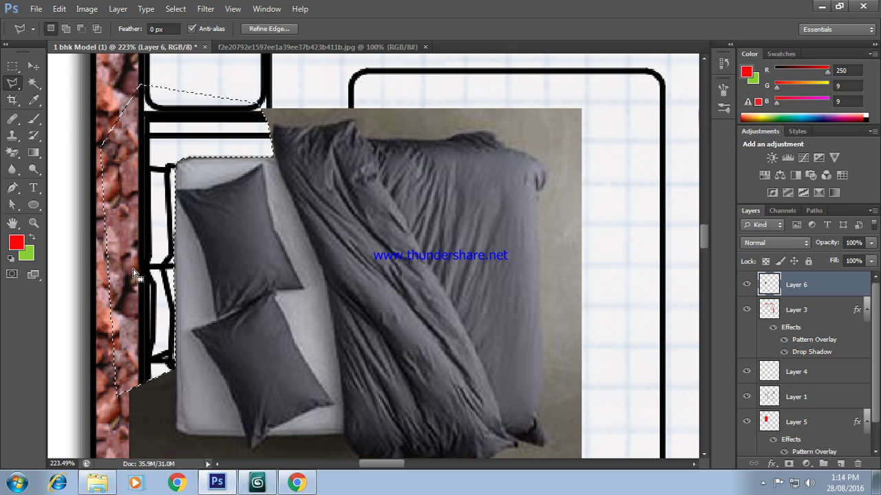
pyautogui.hotkey('ctrl', 'd')
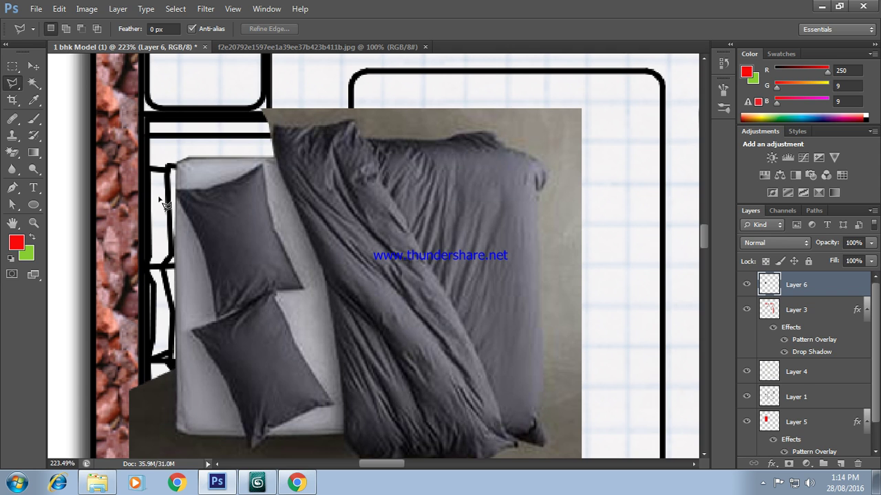
# Step: Switch to the Magnetic Lasso and begin tracing the duvet's left edge
pyautogui.rightClick(15, 84)
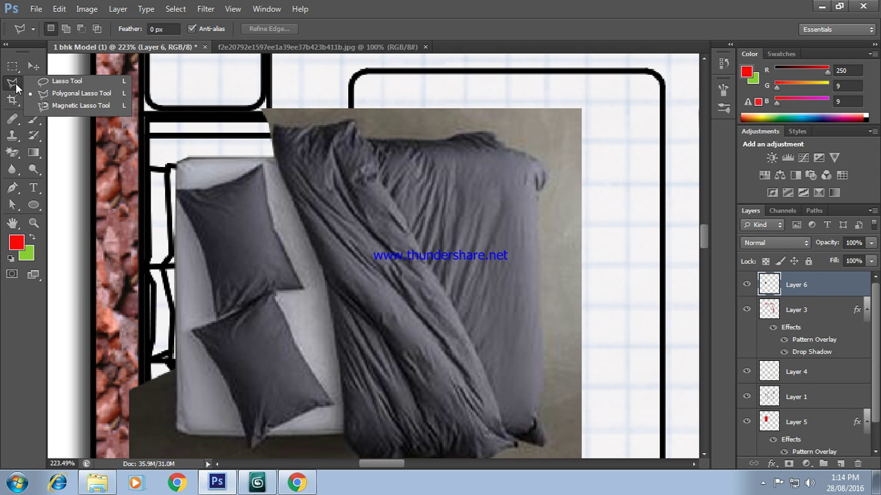
pyautogui.click(75, 106)
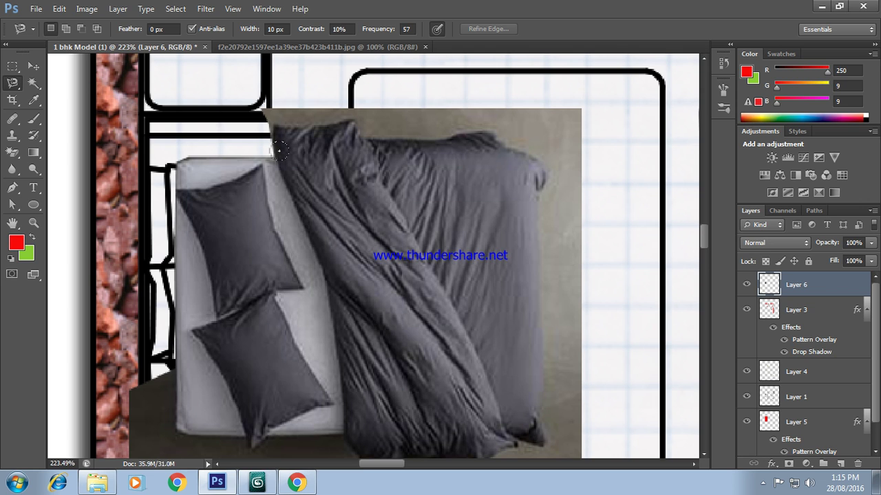
pyautogui.click(279, 150)
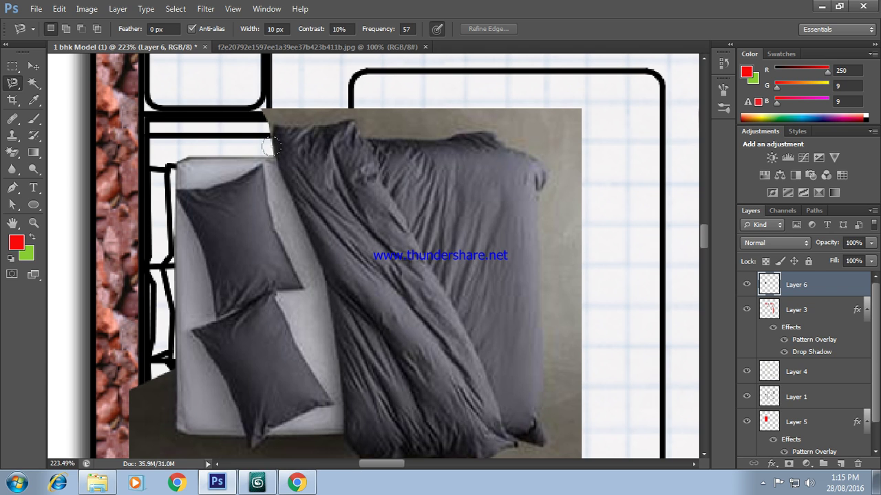
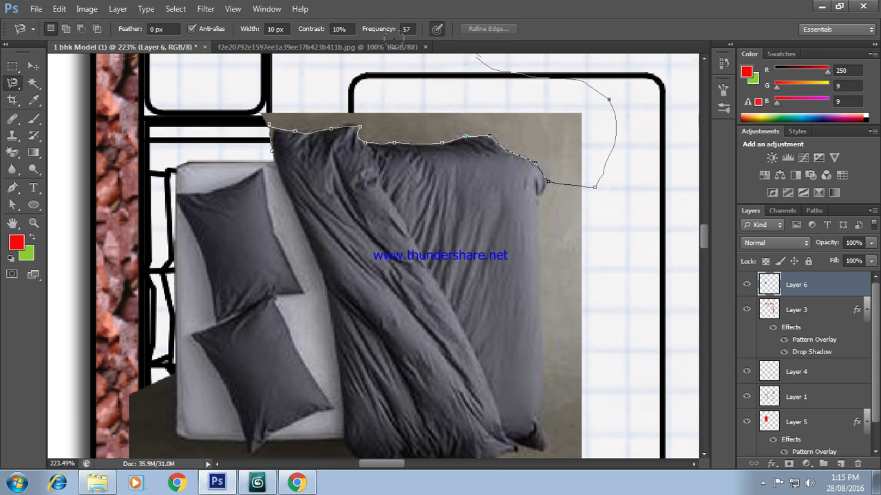
# Step: Close the lasso selection above the duvet, delete that grey backdrop, and deselect
pyautogui.doubleClick(222, 122)
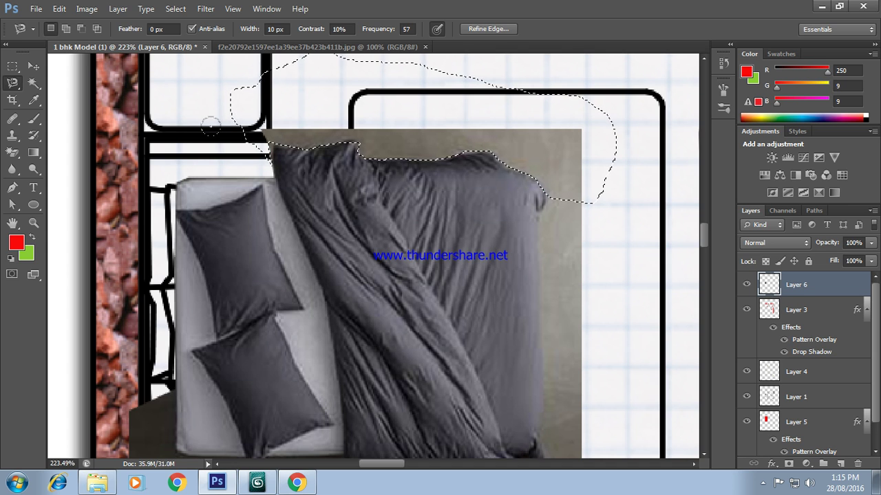
pyautogui.press('Delete')
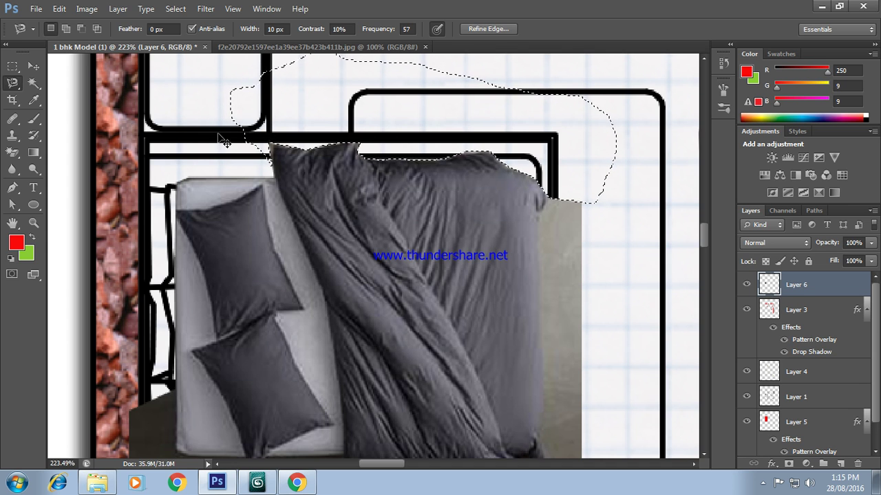
pyautogui.hotkey('ctrl', 'd')
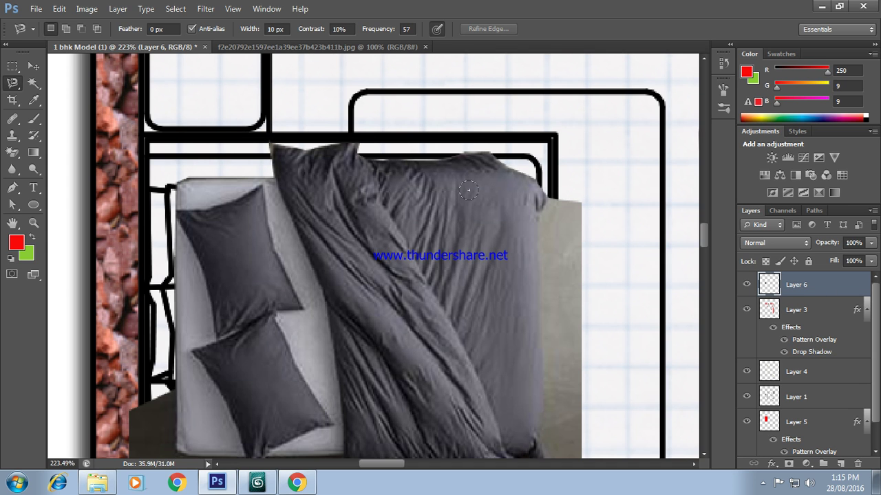
pyautogui.moveTo(468, 191)
pyautogui.mouseDown()
pyautogui.moveTo(420, 106)
pyautogui.moveTo(419, 114)
pyautogui.mouseUp()
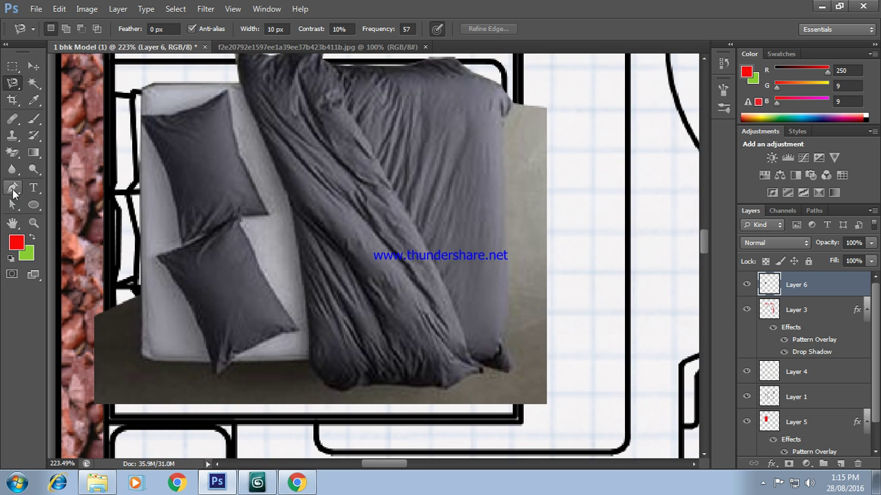
# Step: With the Pen Tool, place anchors down the duvet's right edge and around its bottom corner
pyautogui.click(13, 188)
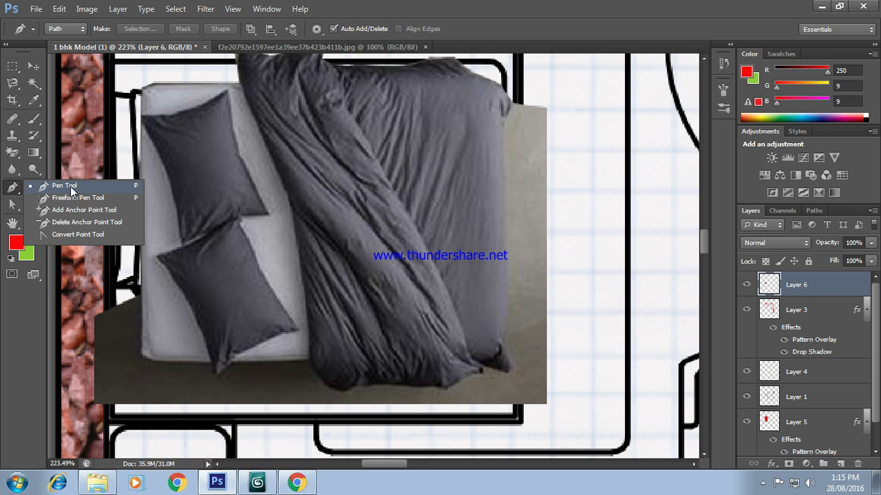
pyautogui.click(71, 186)
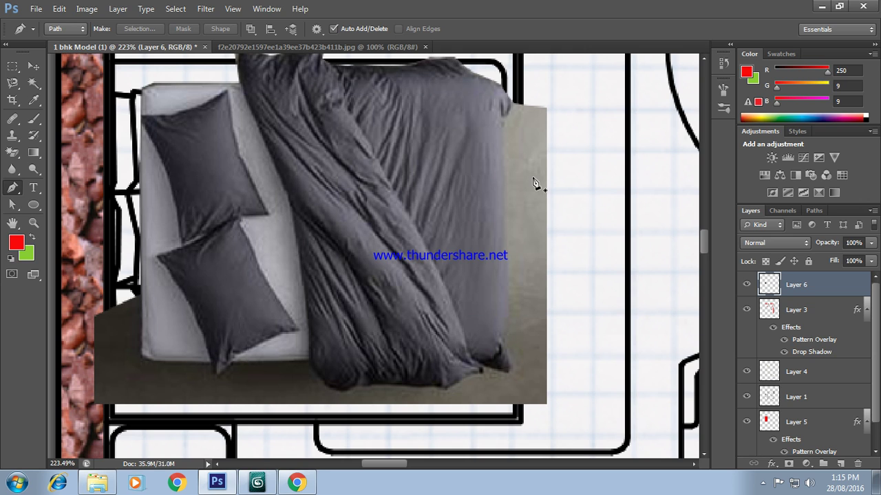
pyautogui.click(512, 115)
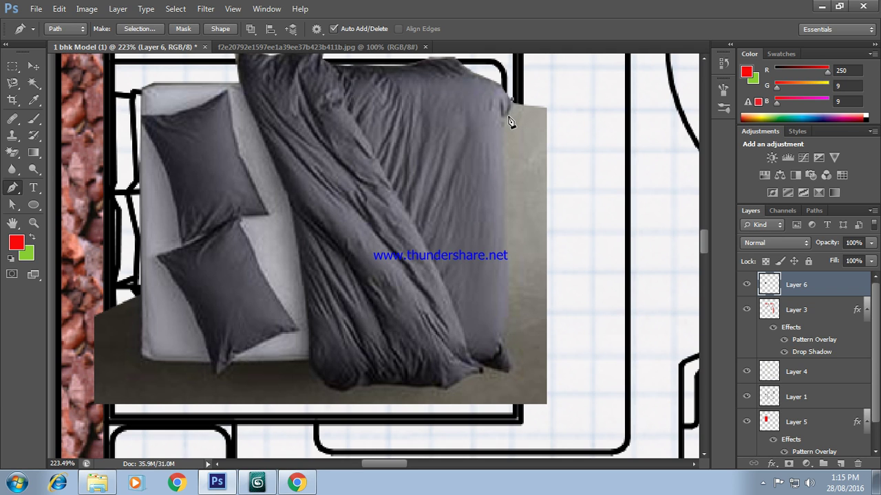
pyautogui.click(503, 121)
pyautogui.click(507, 301)
pyautogui.click(507, 338)
pyautogui.click(511, 351)
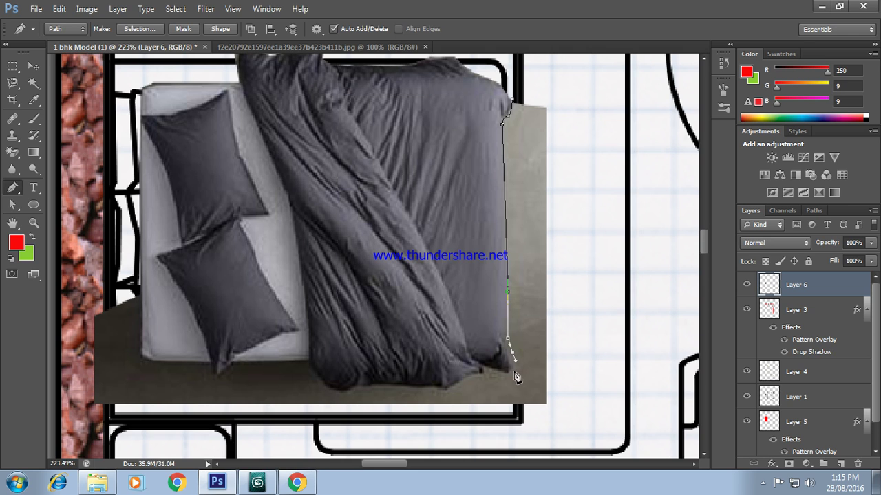
pyautogui.click(514, 370)
pyautogui.click(497, 366)
pyautogui.click(488, 365)
pyautogui.click(480, 371)
pyautogui.click(450, 388)
# Step: Continue the path past the pillow, around outside the bed, and close it at the start
pyautogui.moveTo(392, 388)
pyautogui.mouseDown()
pyautogui.moveTo(325, 384)
pyautogui.moveTo(298, 361)
pyautogui.mouseUp()
pyautogui.click(353, 389)
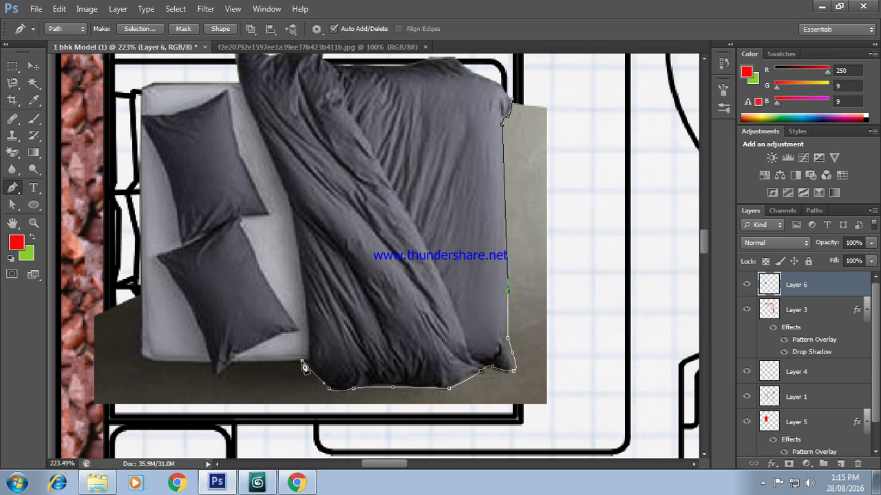
pyautogui.click(232, 362)
pyautogui.moveTo(219, 376)
pyautogui.mouseDown()
pyautogui.moveTo(204, 365)
pyautogui.moveTo(150, 363)
pyautogui.moveTo(140, 323)
pyautogui.mouseUp()
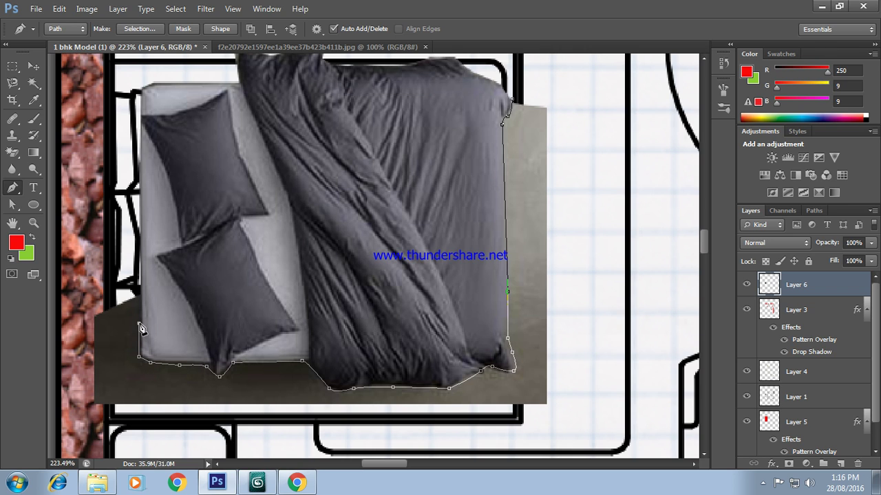
pyautogui.moveTo(80, 278); pyautogui.dragTo(83, 430)
pyautogui.click(623, 427)
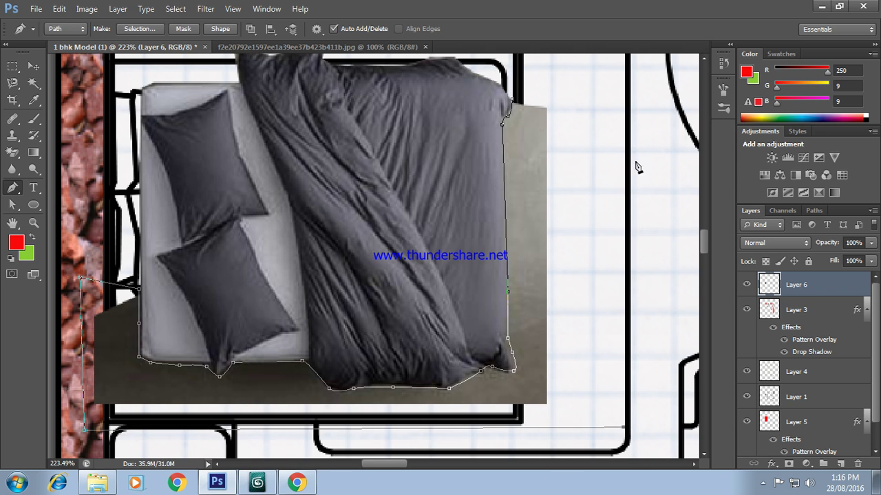
pyautogui.click(626, 124)
pyautogui.click(566, 70)
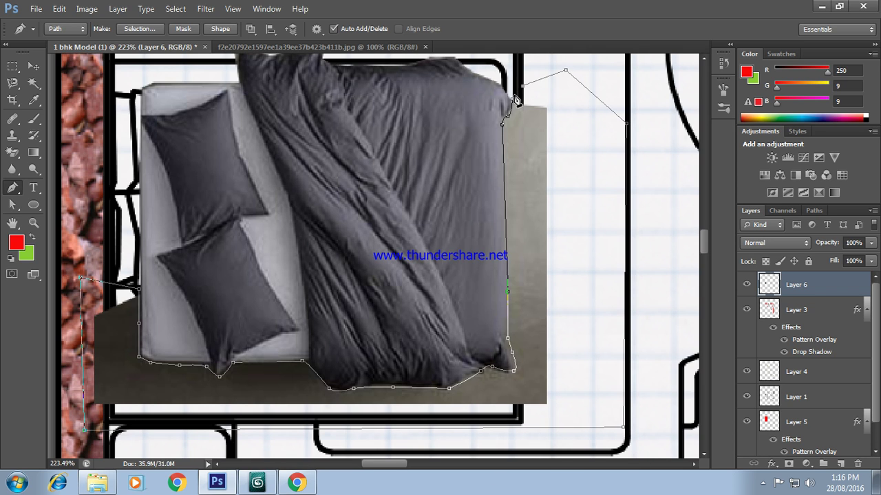
pyautogui.click(512, 101)
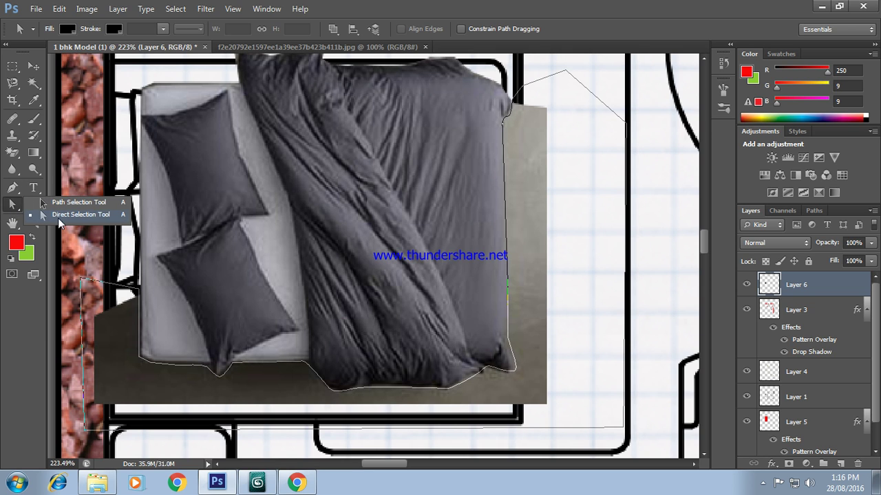
# Step: Convert the pen path to a selection, delete the grey backdrop inside it, and deselect
pyautogui.moveTo(14, 209); pyautogui.dragTo(56, 199)
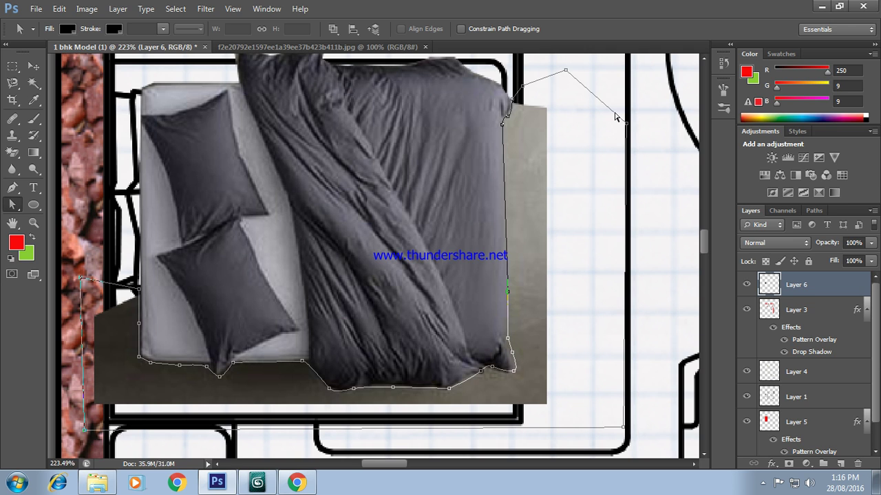
pyautogui.rightClick(615, 114)
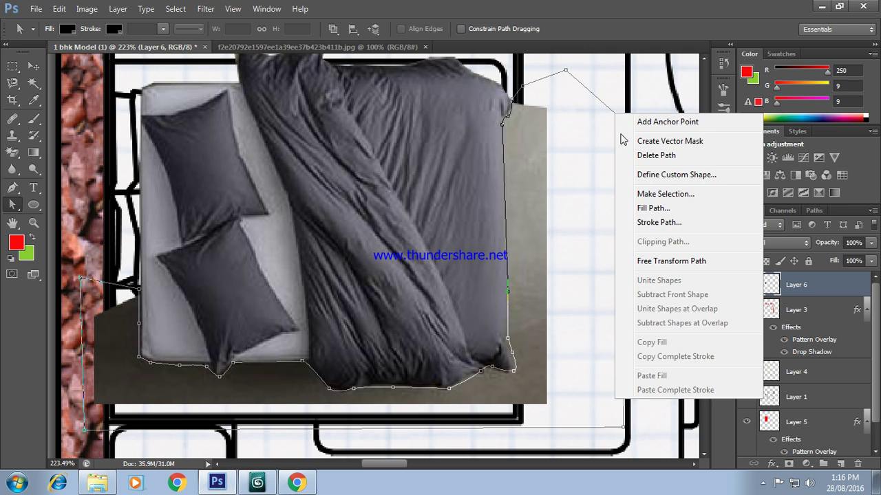
pyautogui.click(688, 199)
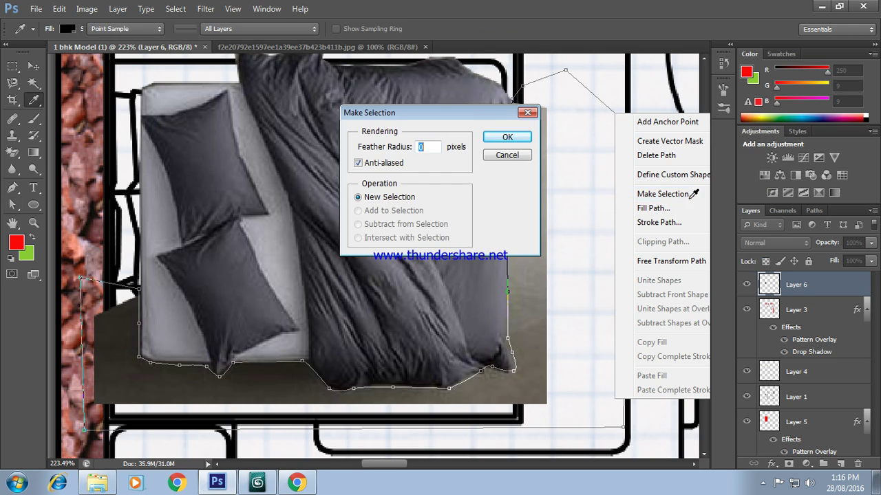
pyautogui.click(513, 137)
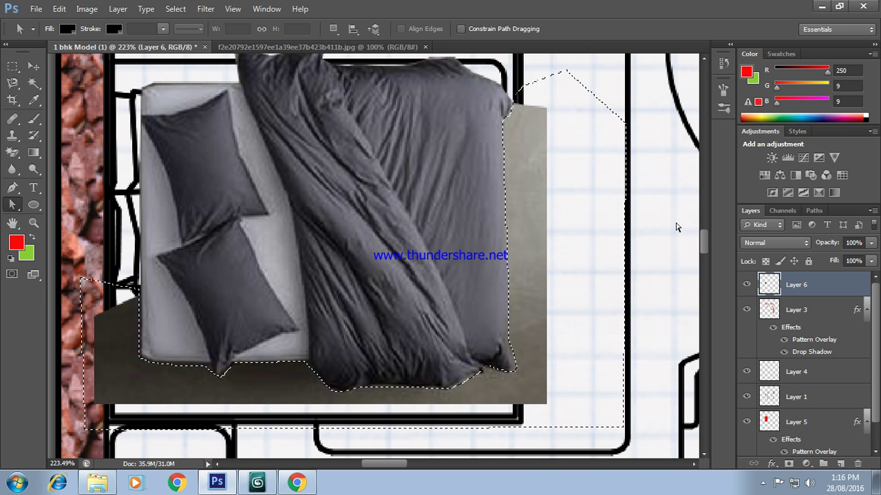
pyautogui.press('Delete')
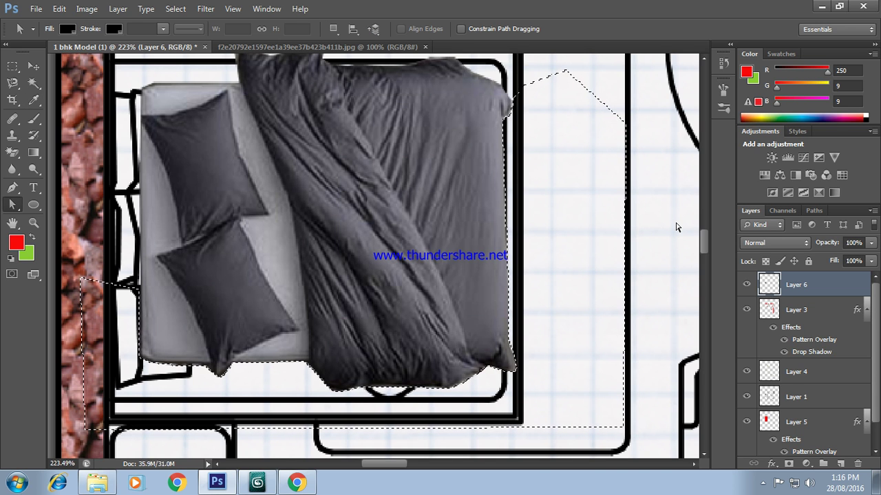
pyautogui.hotkey('ctrl', 'd')
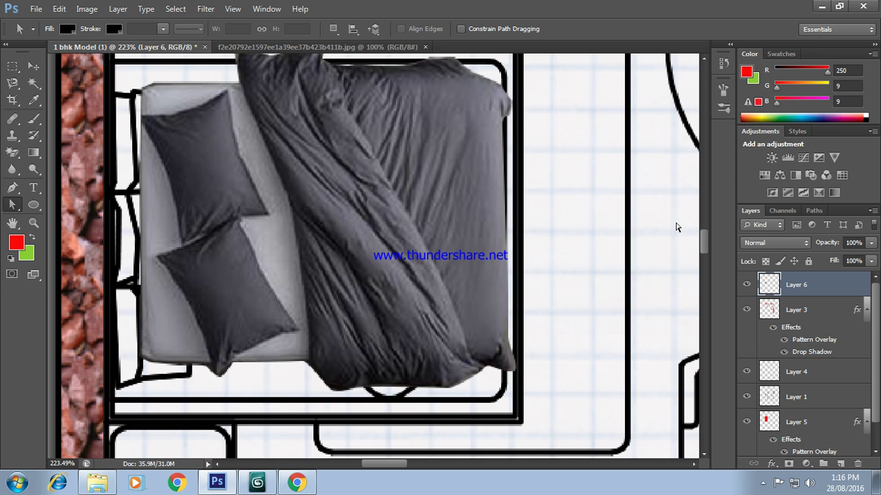
# Step: Move the bed photo left and slightly up, then nudge it within Free Transform
pyautogui.click(33, 66)
pyautogui.moveTo(211, 122)
pyautogui.mouseDown()
pyautogui.moveTo(170, 106)
pyautogui.moveTo(183, 103)
pyautogui.mouseUp()
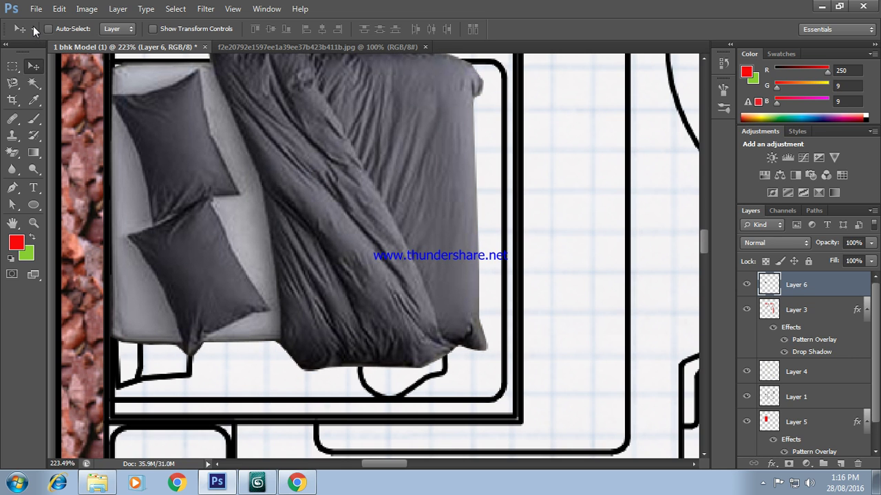
pyautogui.hotkey('ctrl', 't')
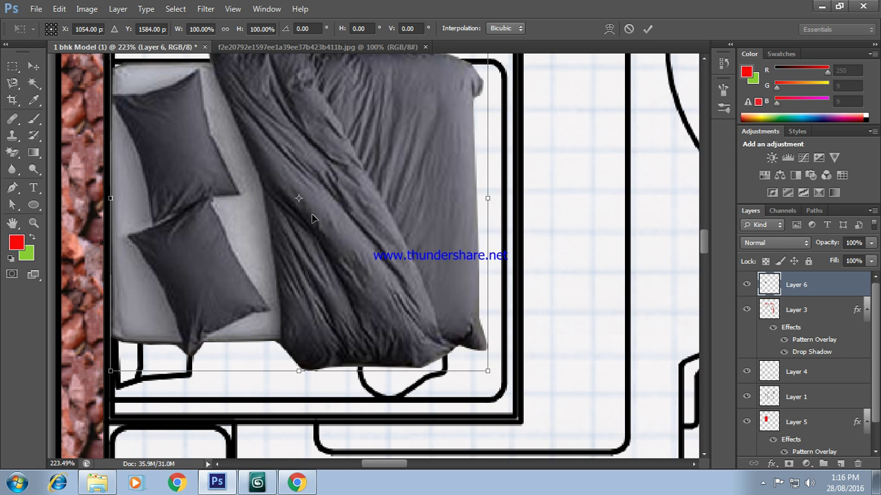
pyautogui.moveTo(345, 254); pyautogui.dragTo(358, 266)
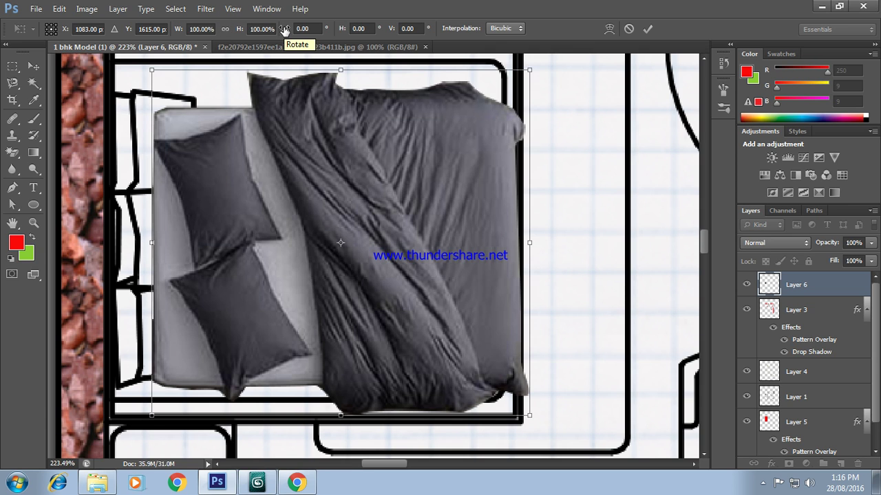
# Step: Link width and height, try new transform width values, and commit the transform
pyautogui.click(228, 28)
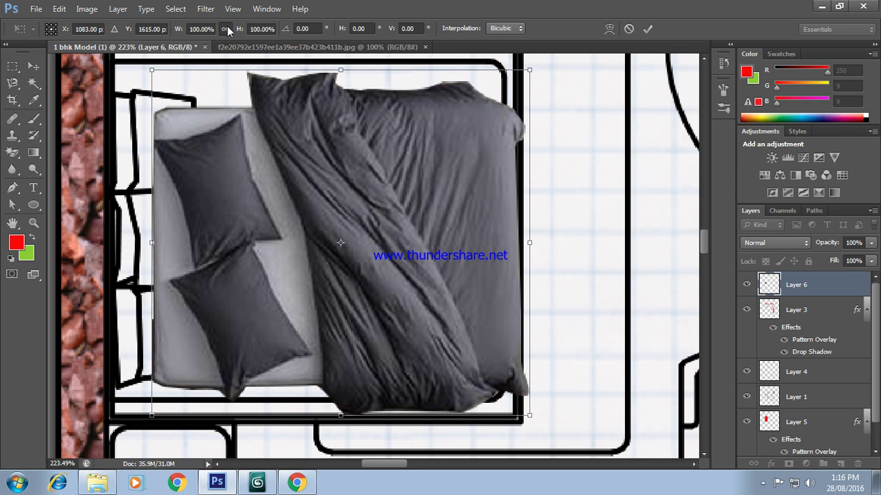
pyautogui.click(186, 30)
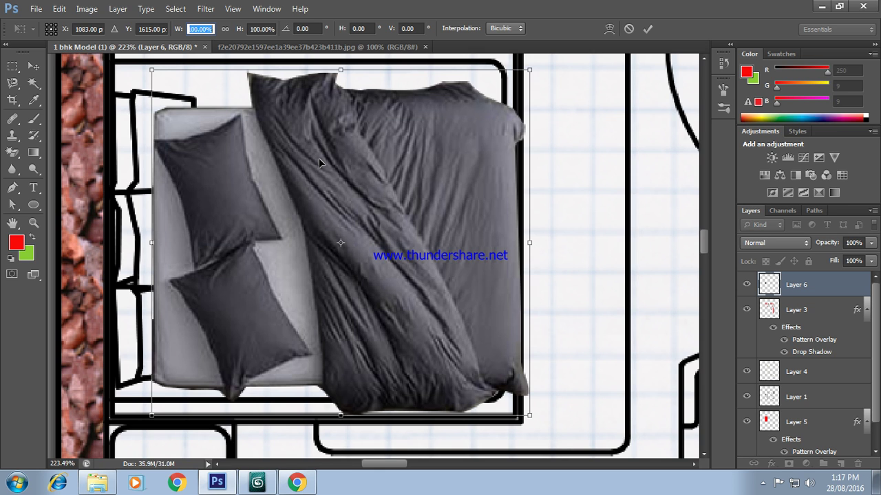
pyautogui.write('188')
pyautogui.press('BackSpace')
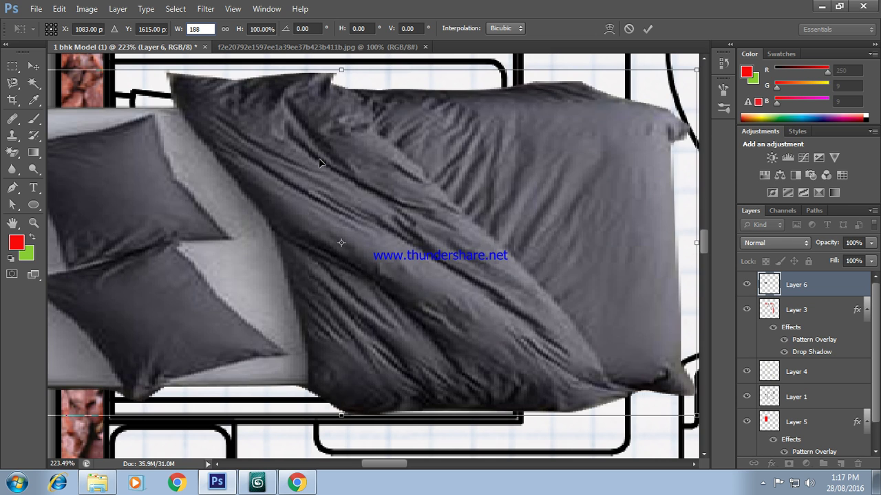
pyautogui.write('00')
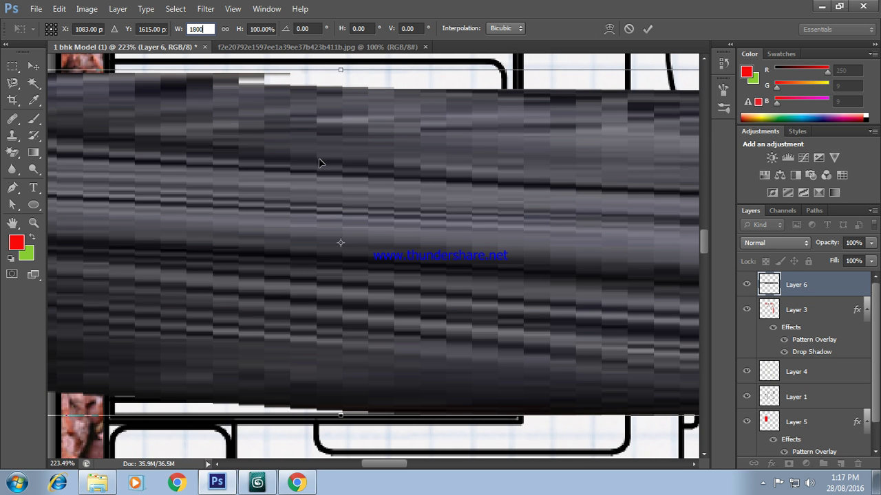
pyautogui.press('BackSpace')
pyautogui.press('BackSpace')
pyautogui.press('BackSpace')
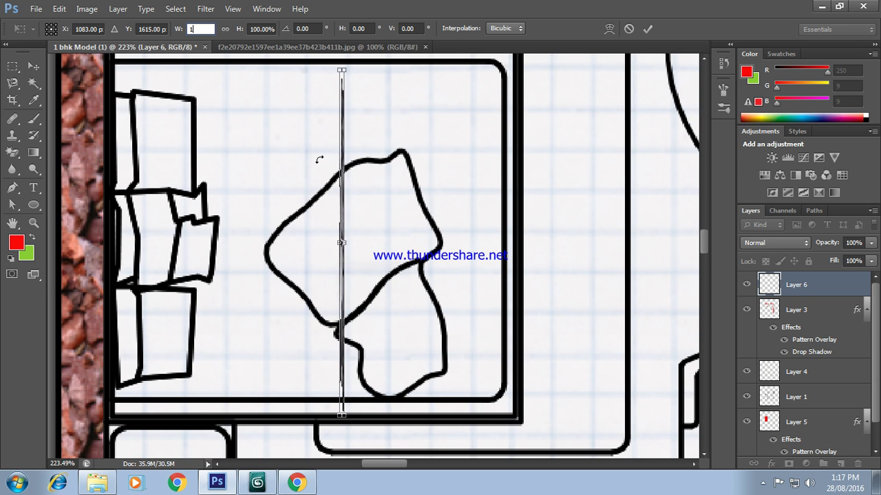
pyautogui.write('0')
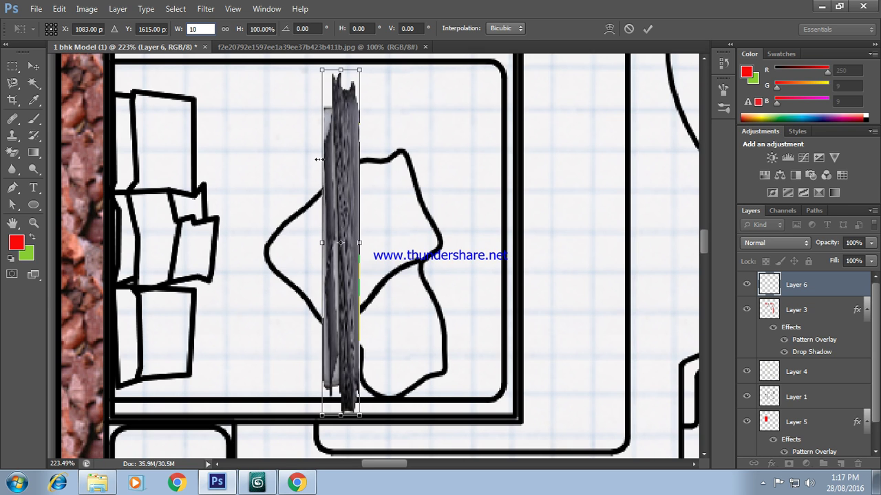
pyautogui.write('in')
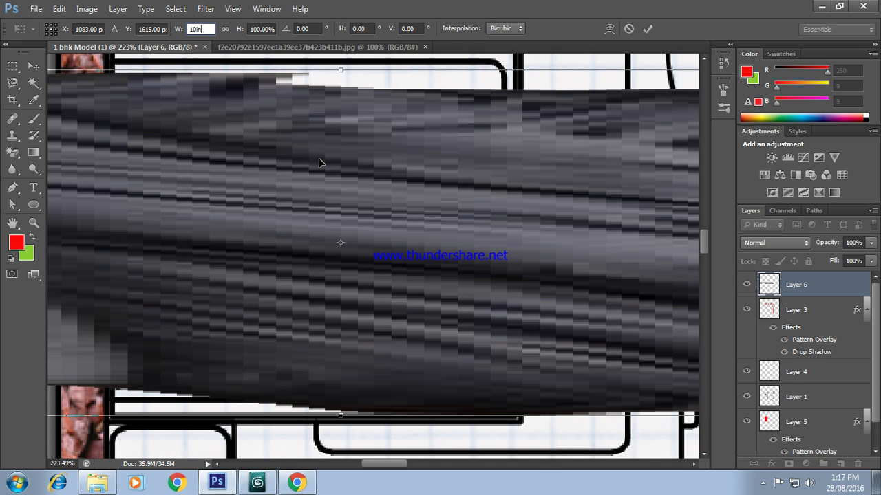
pyautogui.press('Return')
pyautogui.press('Return')
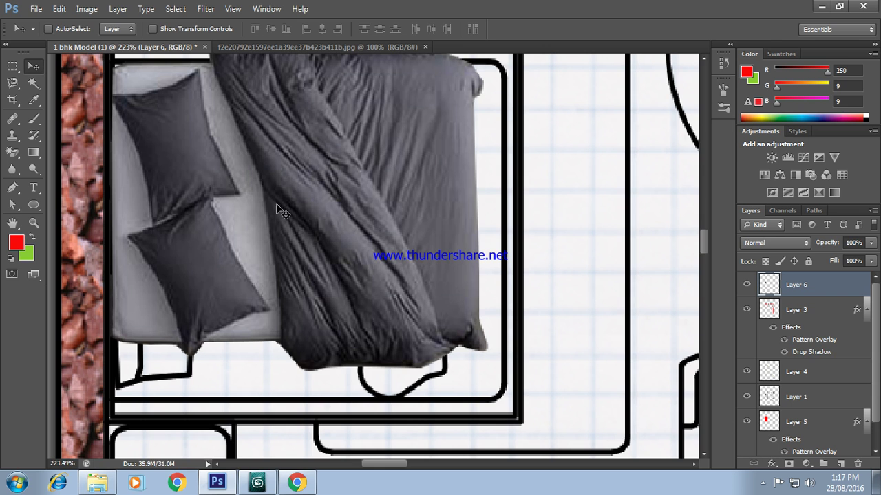
# Step: Move the bed photo right and down and start editing its Free Transform height
pyautogui.moveTo(270, 203); pyautogui.dragTo(288, 244)
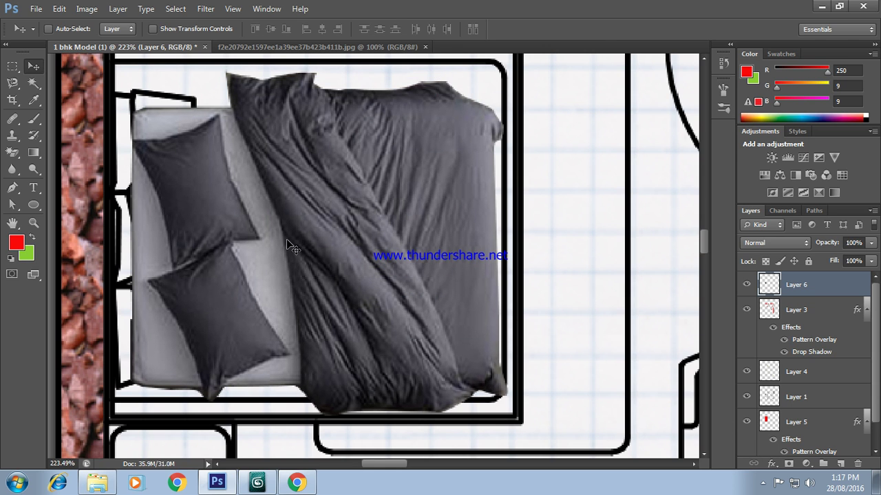
pyautogui.hotkey('ctrl', 't')
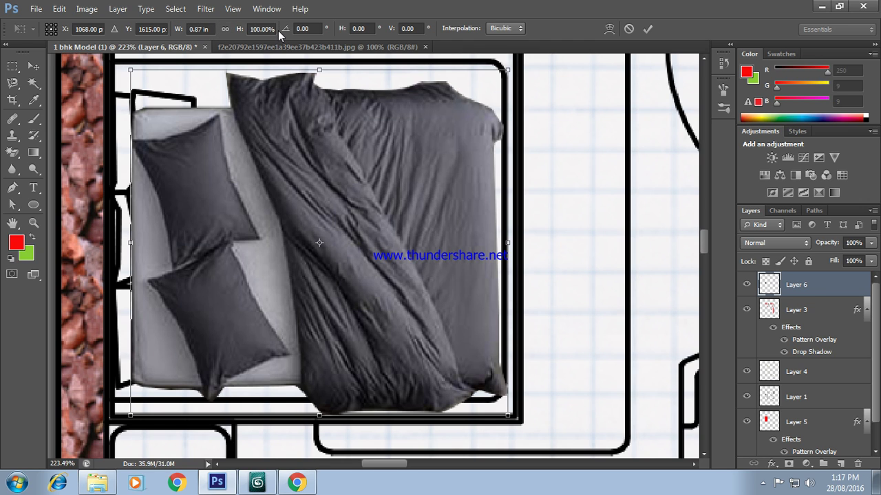
pyautogui.click(251, 29)
pyautogui.write('12')
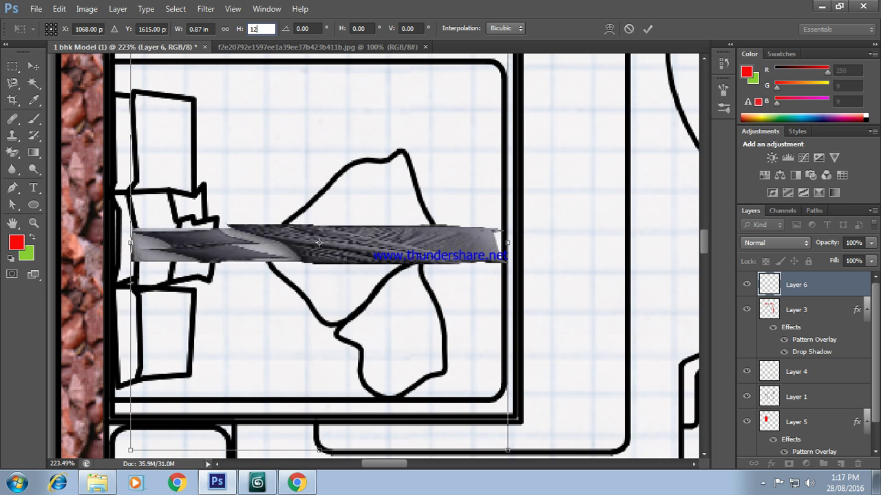
pyautogui.write('0')
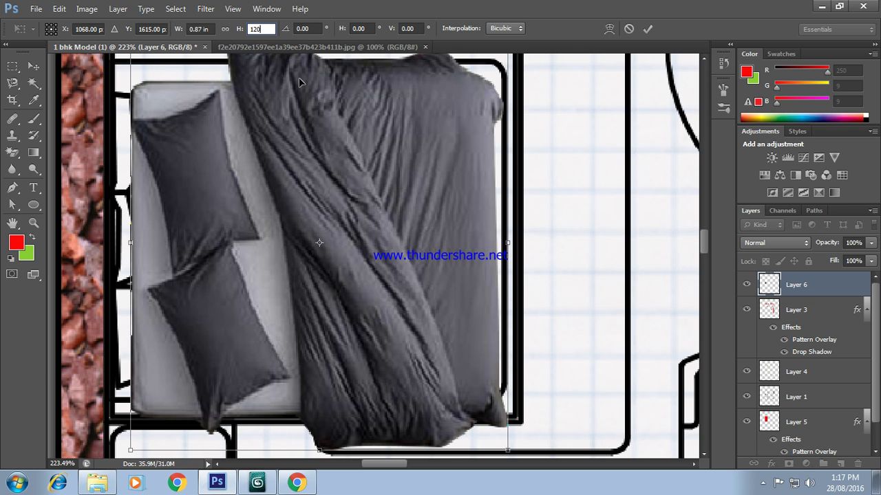
pyautogui.press('BackSpace')
pyautogui.press('BackSpace')
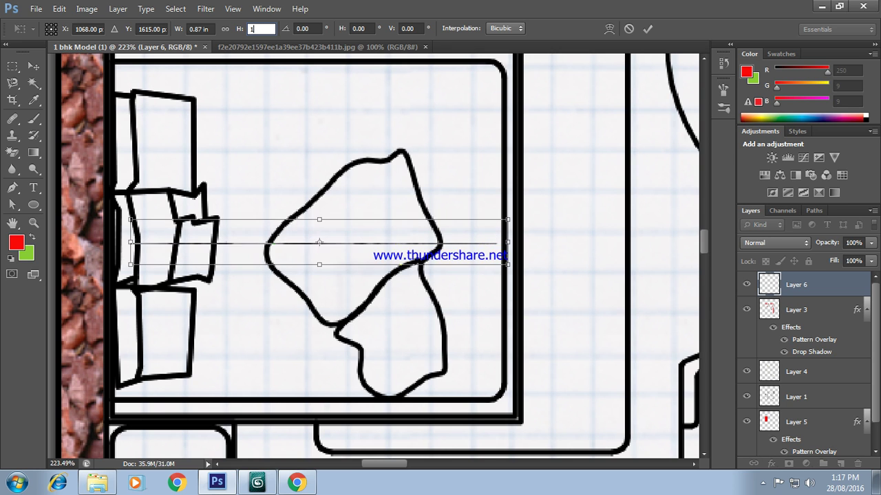
pyautogui.write('30')
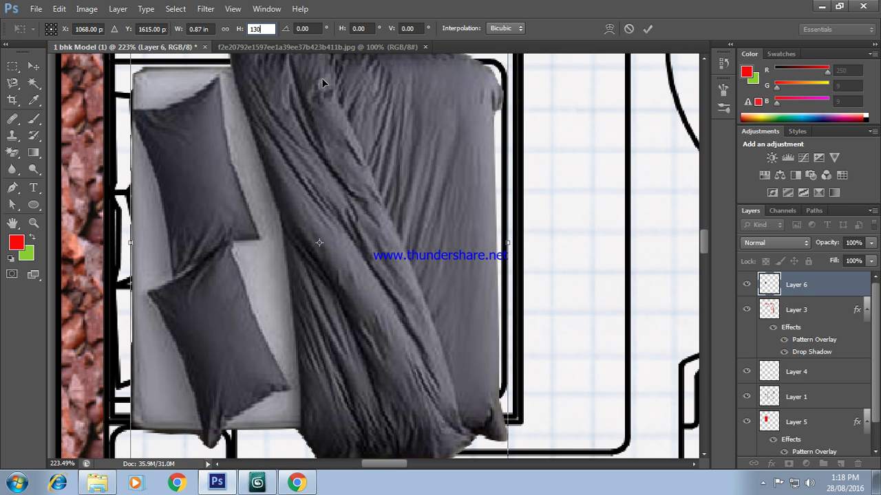
# Step: Link proportions, set the height to 110%, and apply the resize
pyautogui.click(225, 30)
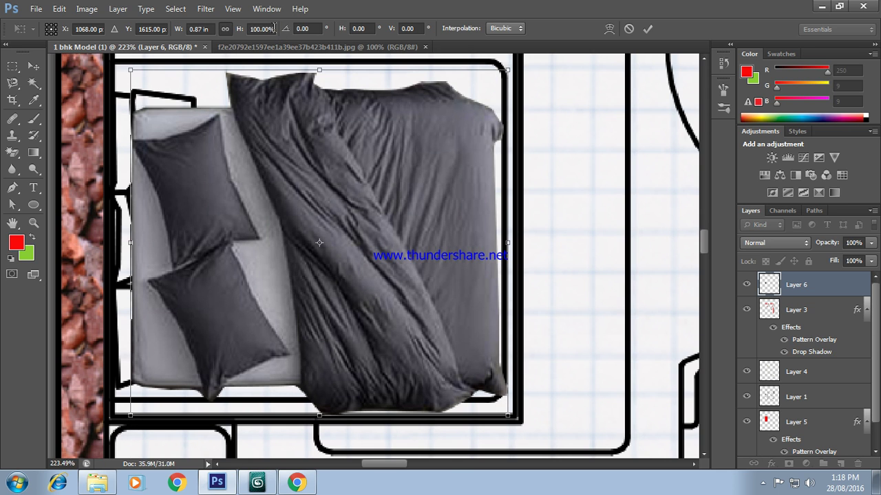
pyautogui.moveTo(274, 29); pyautogui.dragTo(247, 29)
pyautogui.write('1')
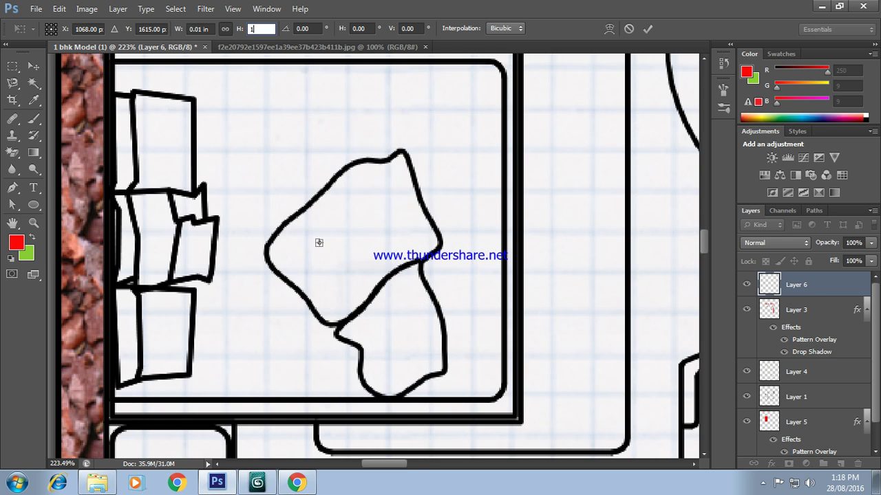
pyautogui.write('30')
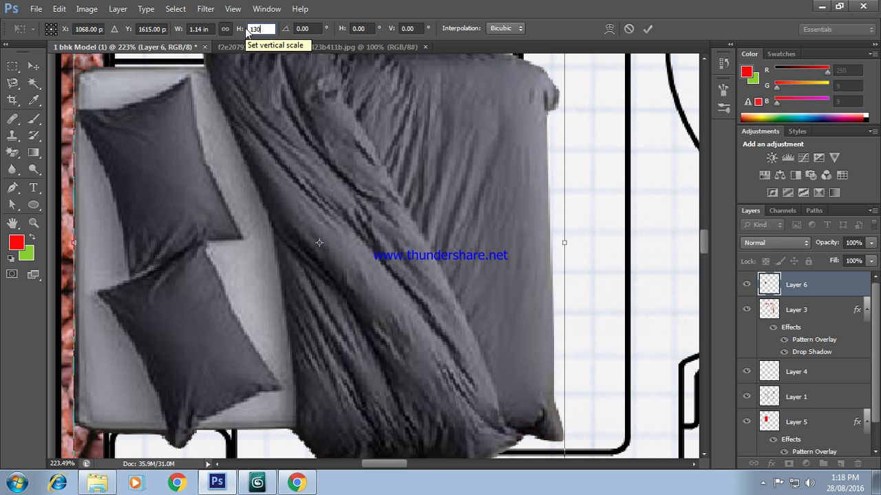
pyautogui.press('BackSpace')
pyautogui.press('BackSpace')
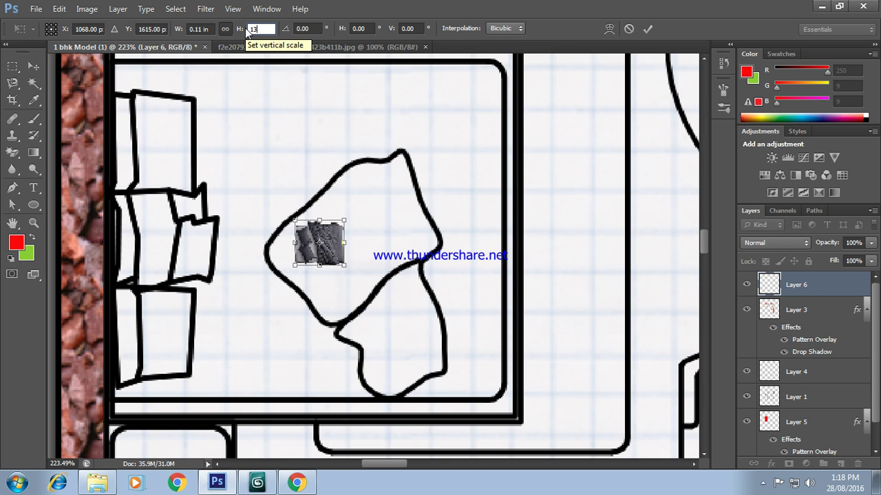
pyautogui.write('1')
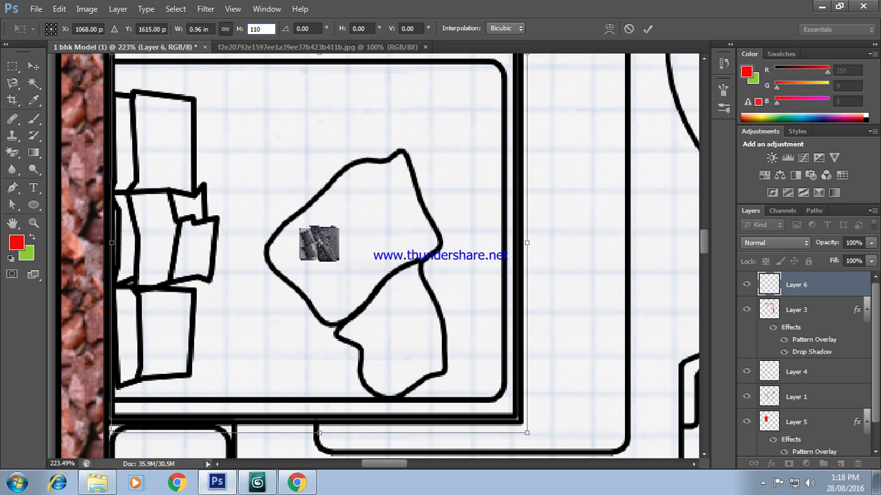
pyautogui.write('0')
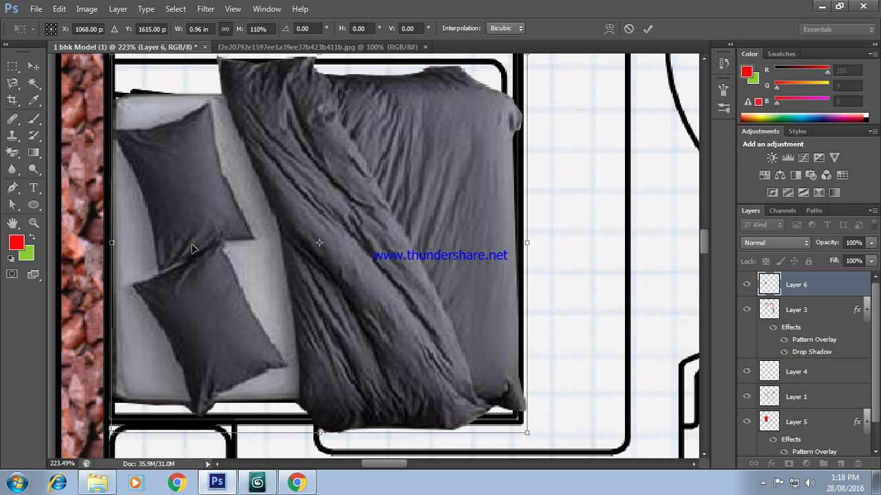
pyautogui.doubleClick(187, 244)
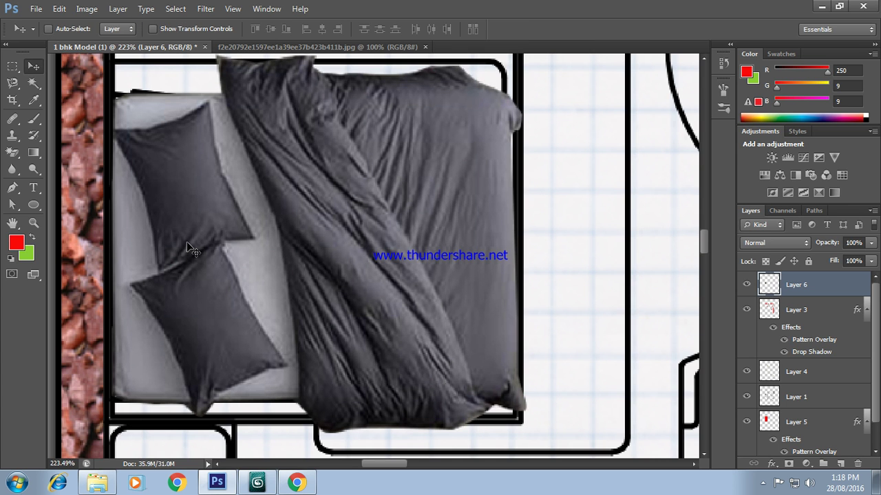
# Step: Stretch the bed photo's top and bottom edges to about 124% height, commit, and zoom out
pyautogui.hotkey('ctrl', 't')
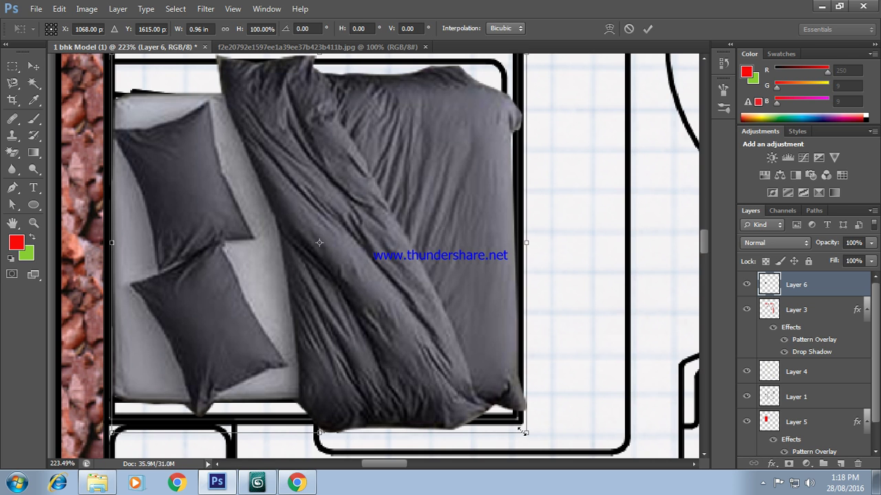
pyautogui.moveTo(525, 431); pyautogui.dragTo(543, 439)
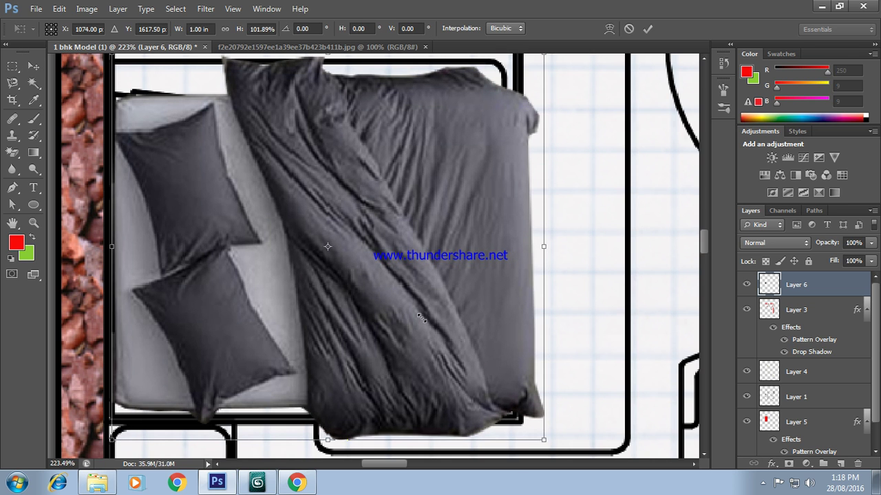
pyautogui.scroll(2, 393, 282)
pyautogui.scroll(2, 393, 275)
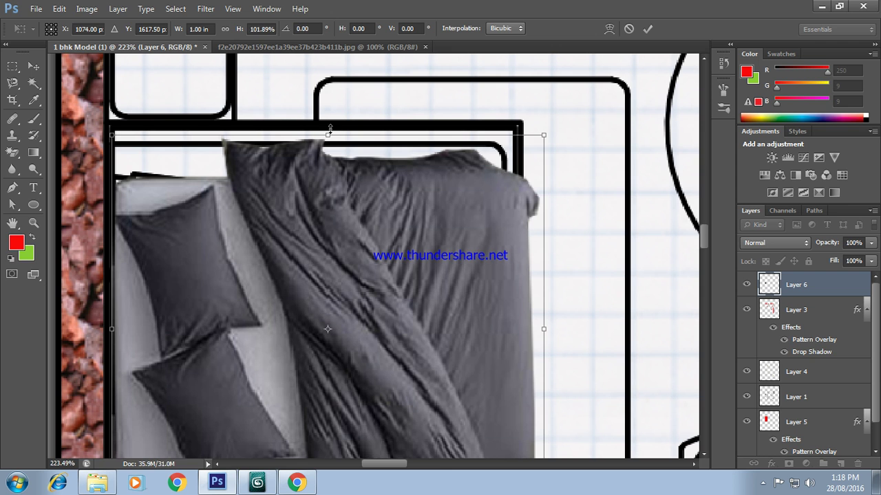
pyautogui.moveTo(330, 130); pyautogui.dragTo(334, 66)
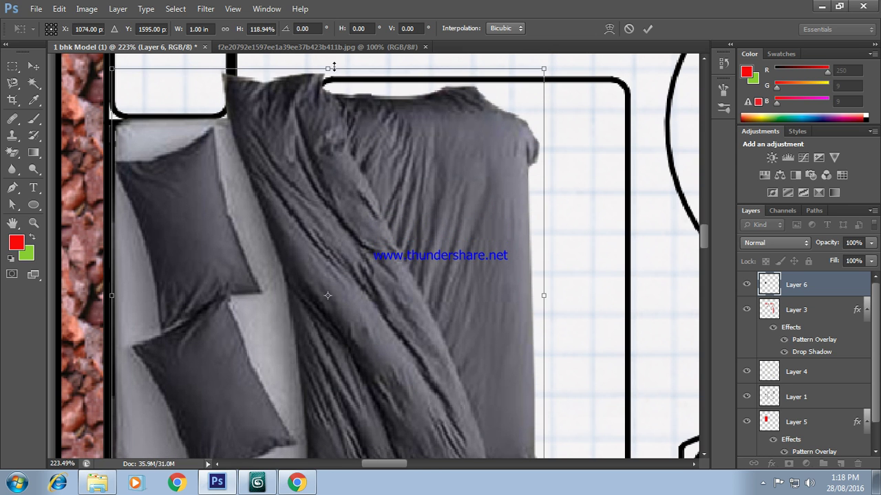
pyautogui.scroll(-1, 472, 117)
pyautogui.scroll(-1, 472, 117)
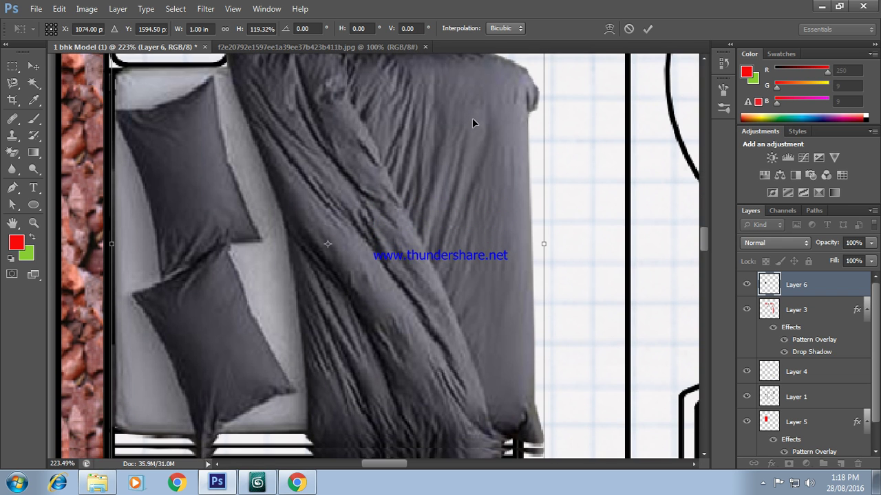
pyautogui.scroll(-1, 472, 118)
pyautogui.scroll(-1, 472, 117)
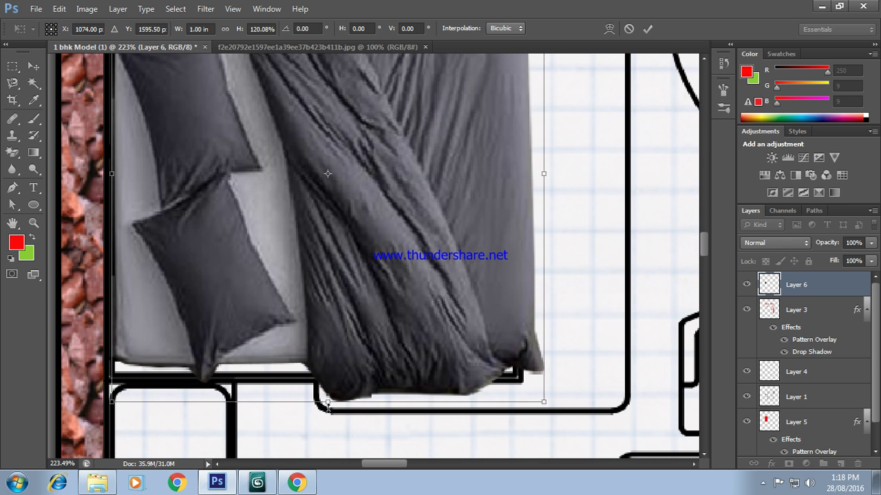
pyautogui.moveTo(327, 398); pyautogui.dragTo(327, 417)
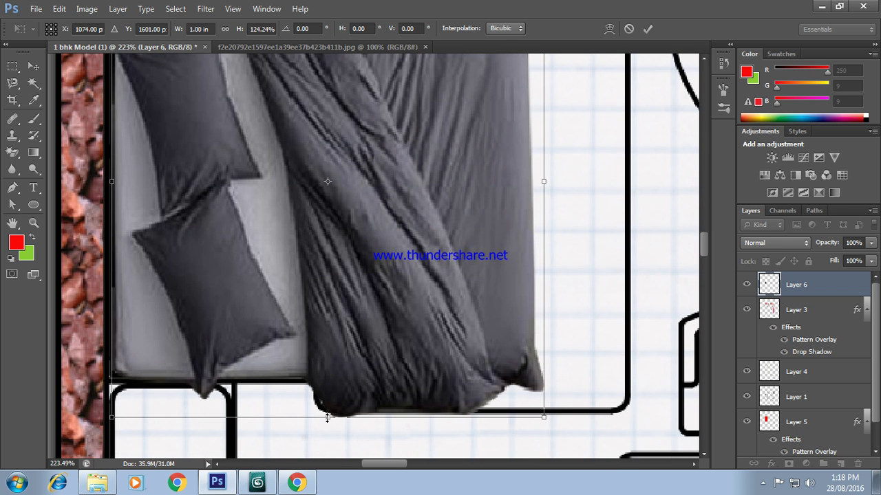
pyautogui.press('Return')
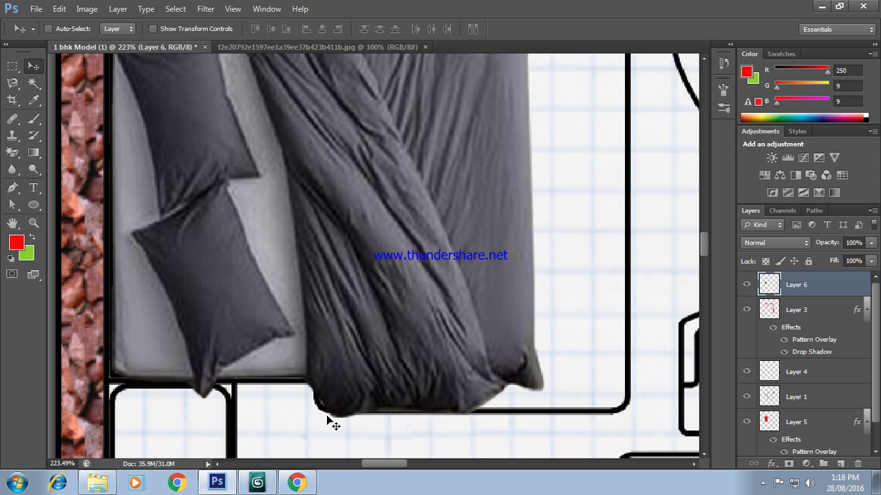
pyautogui.hotkey('ctrl', '-')
pyautogui.hotkey('ctrl', '-')
pyautogui.hotkey('ctrl', '-')
pyautogui.hotkey('ctrl', '-')
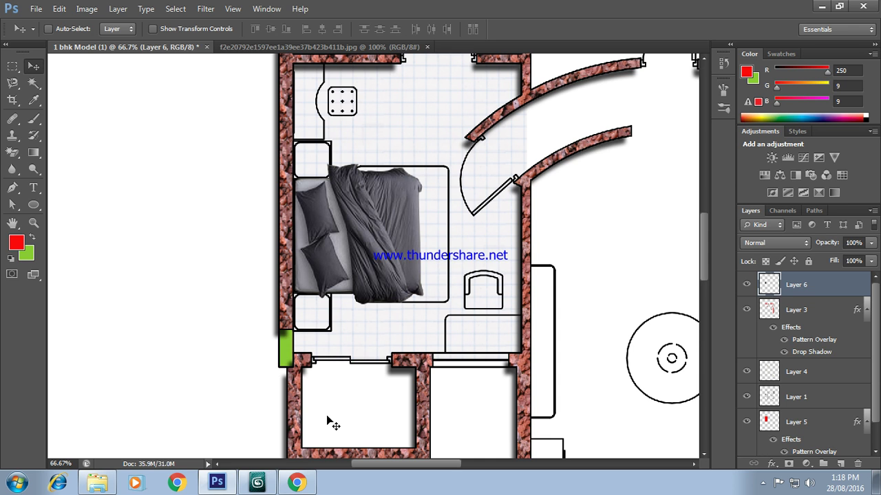
# Step: Scroll through more double bed top view results in Chrome, then return to Photoshop
pyautogui.click(300, 488)
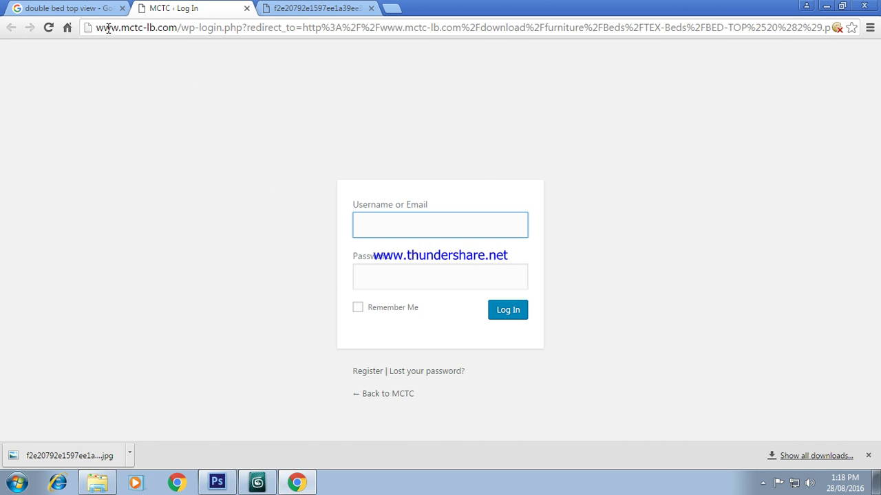
pyautogui.click(69, 8)
pyautogui.scroll(-3, 579, 253)
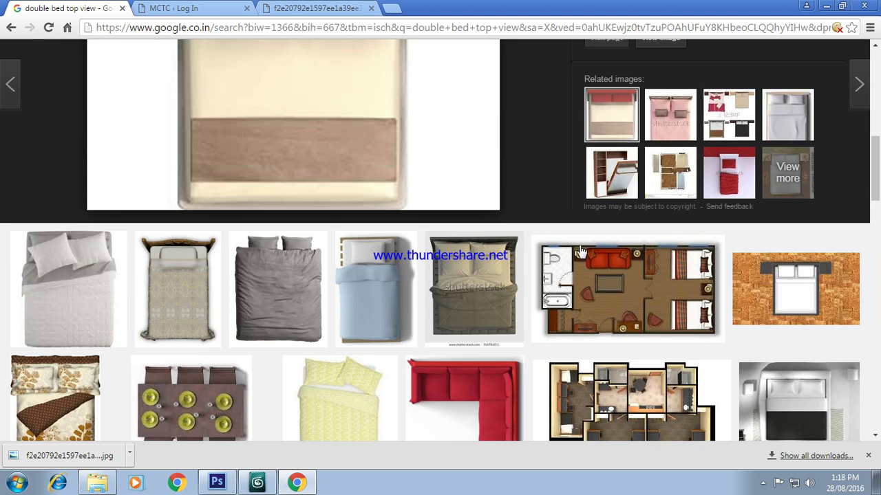
pyautogui.scroll(-5, 580, 252)
pyautogui.scroll(-5, 582, 252)
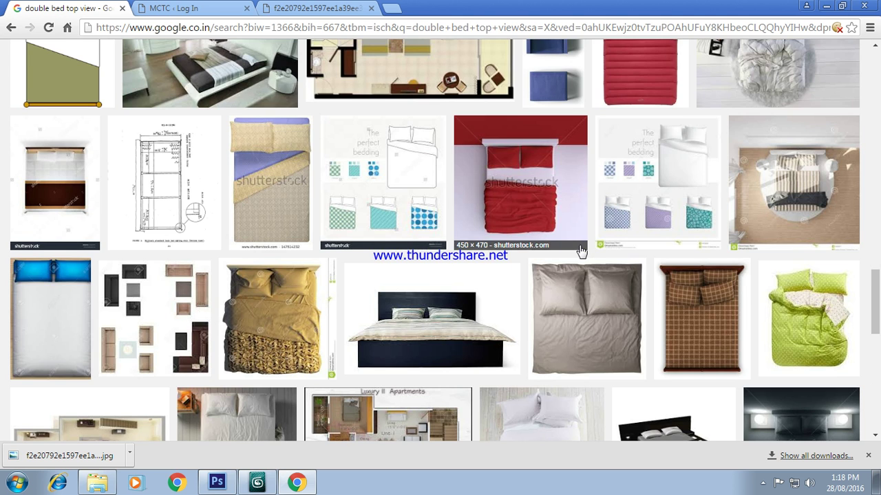
pyautogui.scroll(-2, 581, 252)
pyautogui.scroll(-1, 581, 252)
pyautogui.scroll(-1, 581, 252)
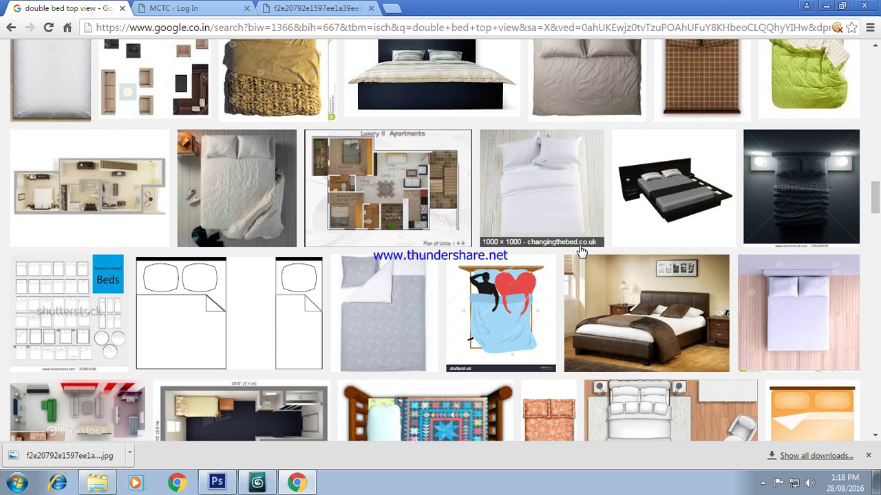
pyautogui.scroll(-6, 582, 252)
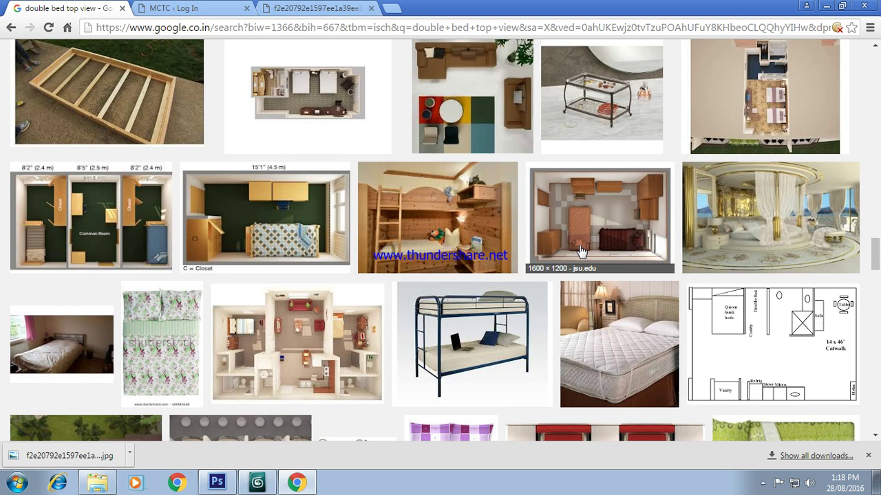
pyautogui.scroll(-3, 581, 252)
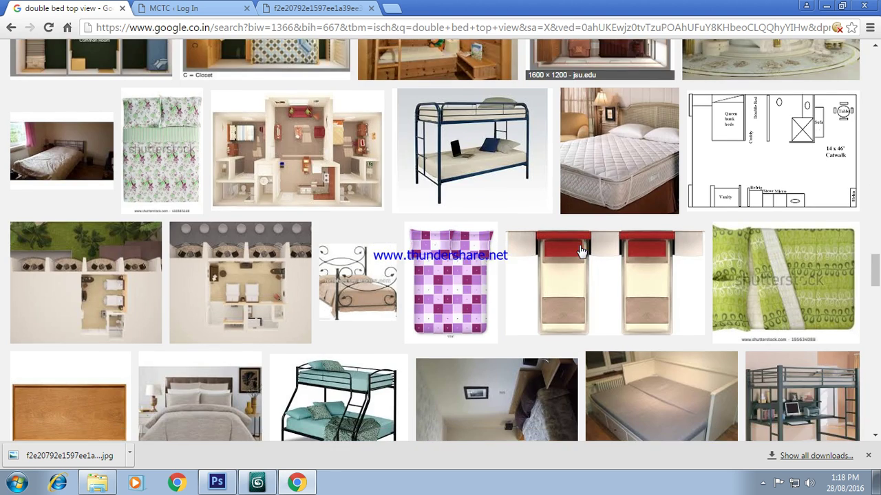
pyautogui.scroll(-3, 581, 254)
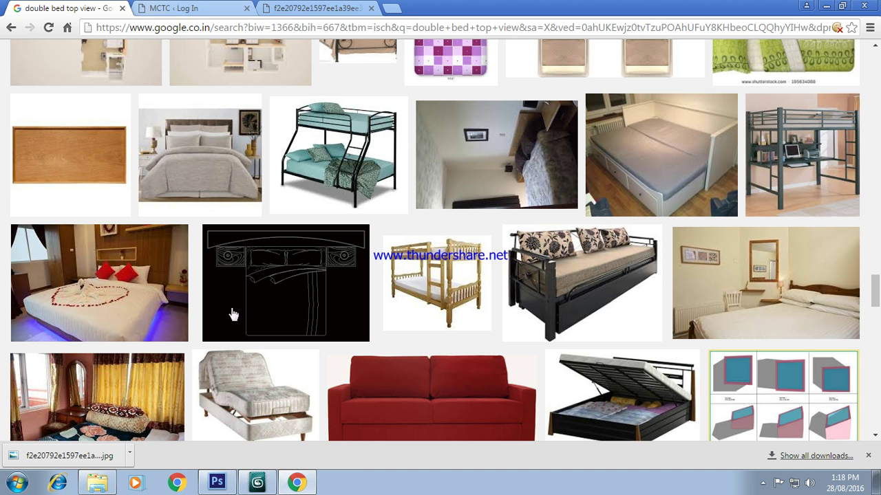
pyautogui.click(219, 483)
# Step: In File > Open, browse through 3d max iray and Iray+ Textures into the Fabric folder
pyautogui.click(36, 9)
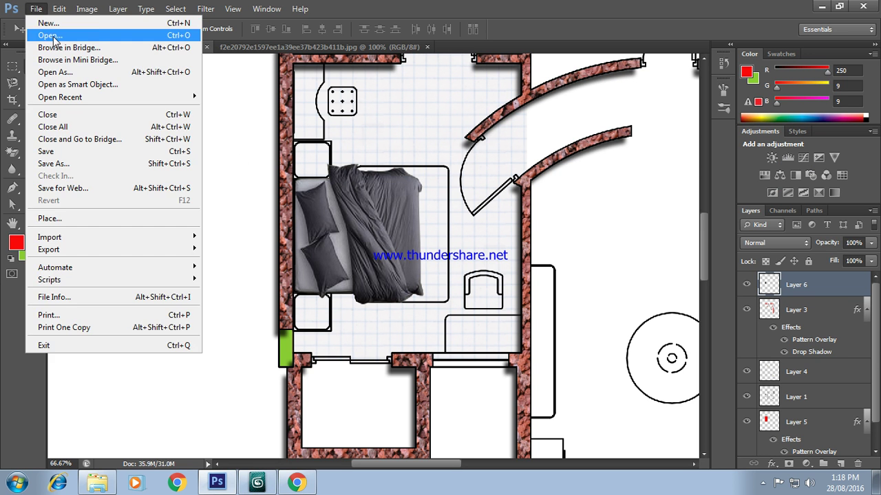
pyautogui.click(41, 35)
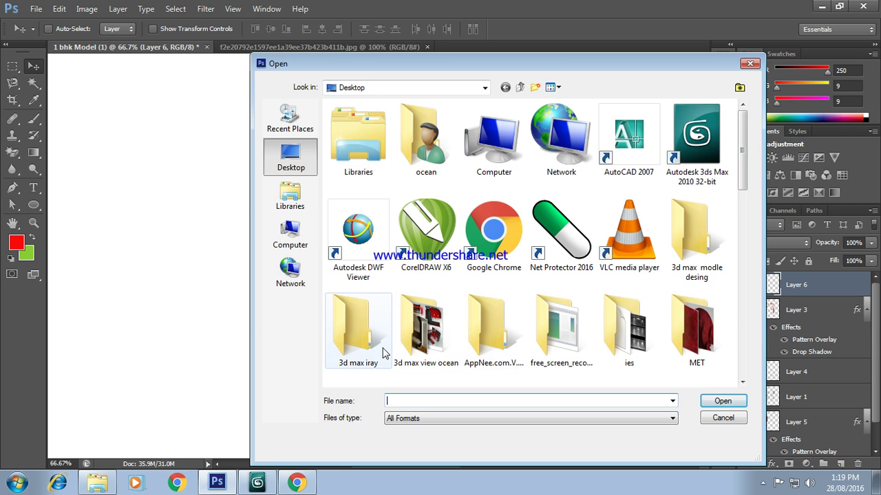
pyautogui.doubleClick(382, 351)
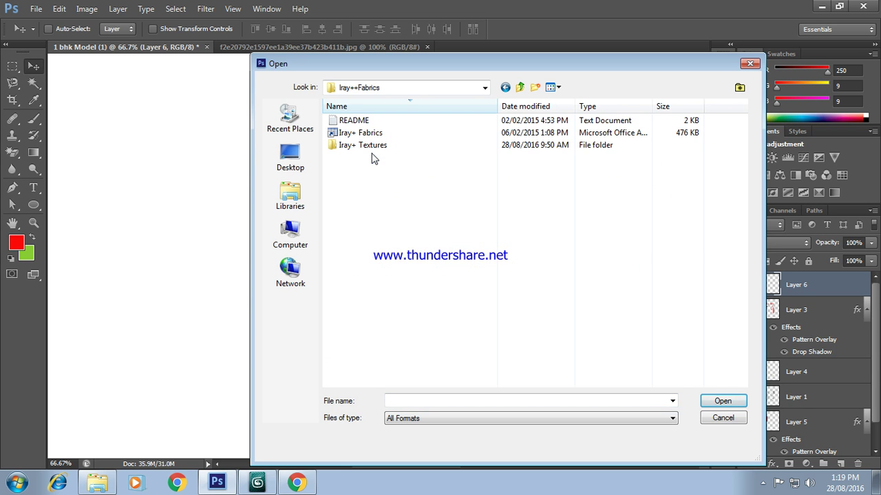
pyautogui.doubleClick(367, 144)
pyautogui.doubleClick(350, 124)
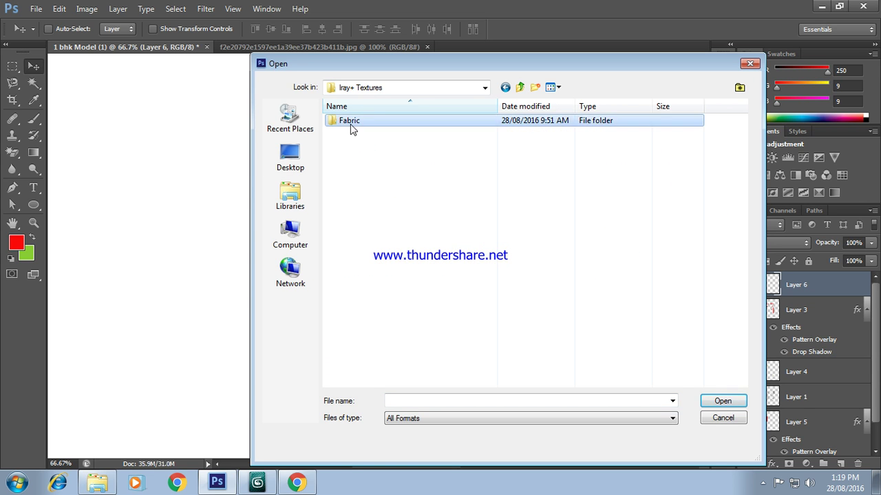
pyautogui.click(385, 231)
# Step: Select the multicoloured fabric2_c texture and open it
pyautogui.click(446, 253)
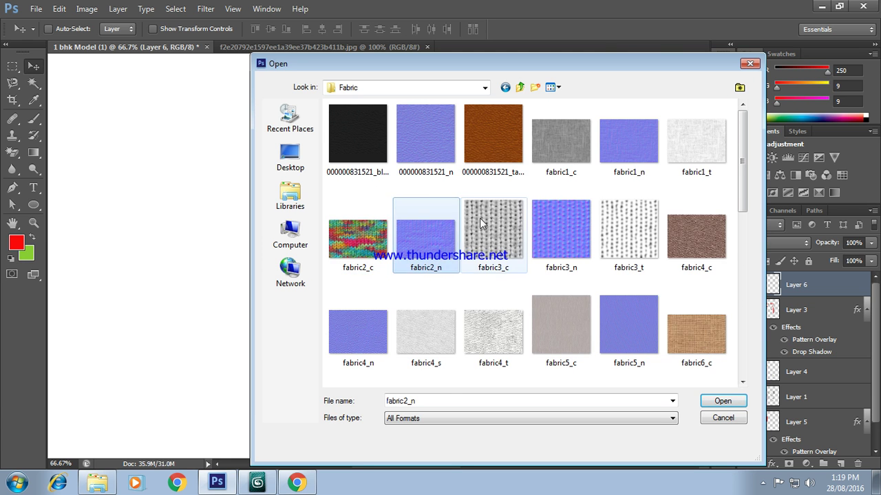
pyautogui.scroll(-1, 479, 218)
pyautogui.scroll(-3, 480, 218)
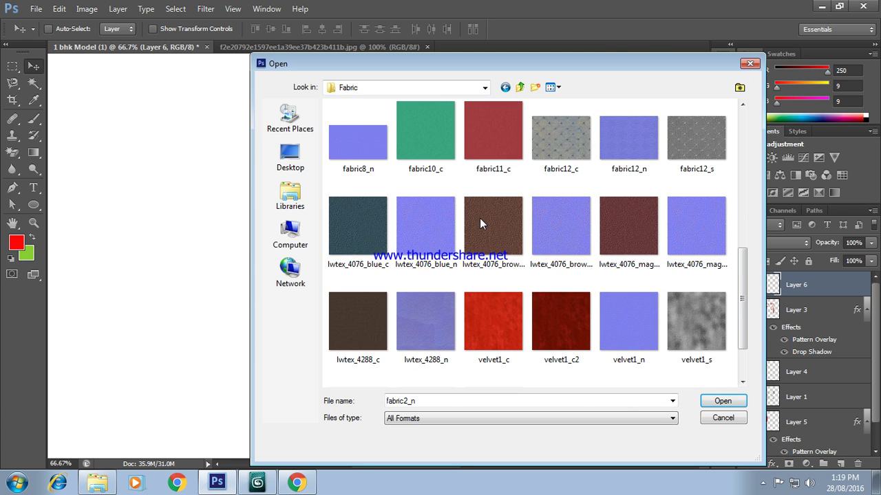
pyautogui.scroll(-1, 480, 219)
pyautogui.scroll(3, 479, 218)
pyautogui.scroll(2, 479, 219)
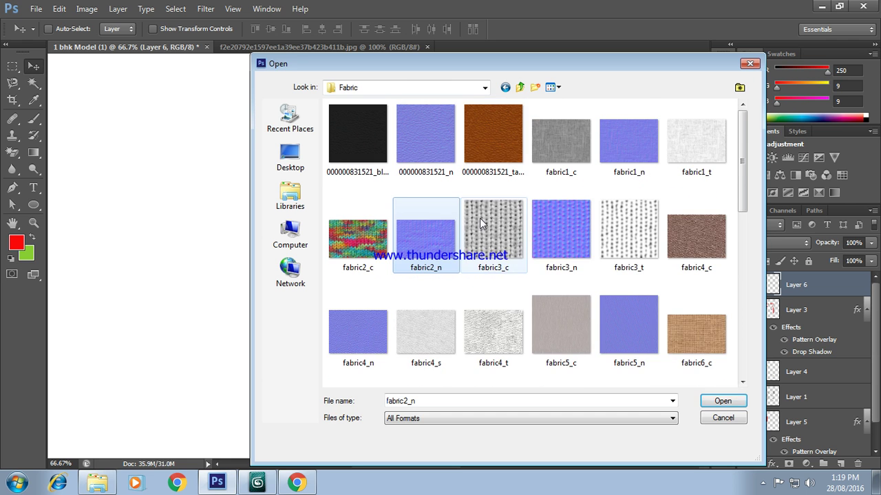
pyautogui.click(375, 238)
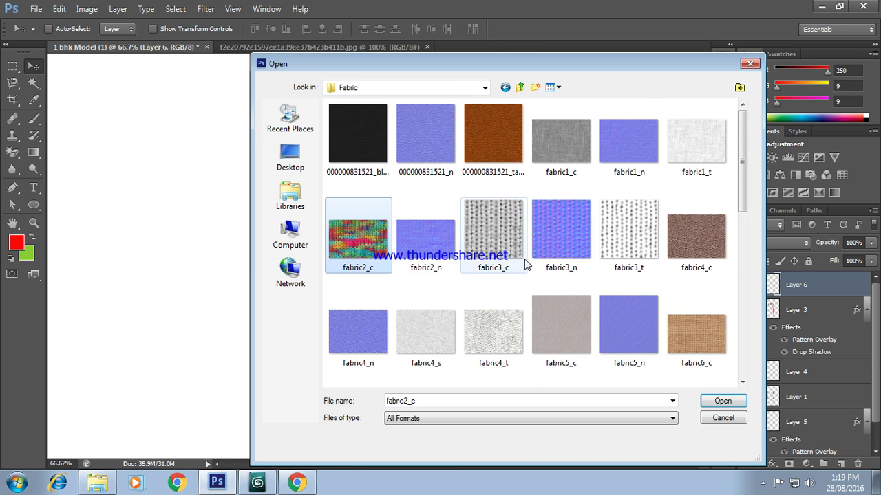
pyautogui.click(721, 402)
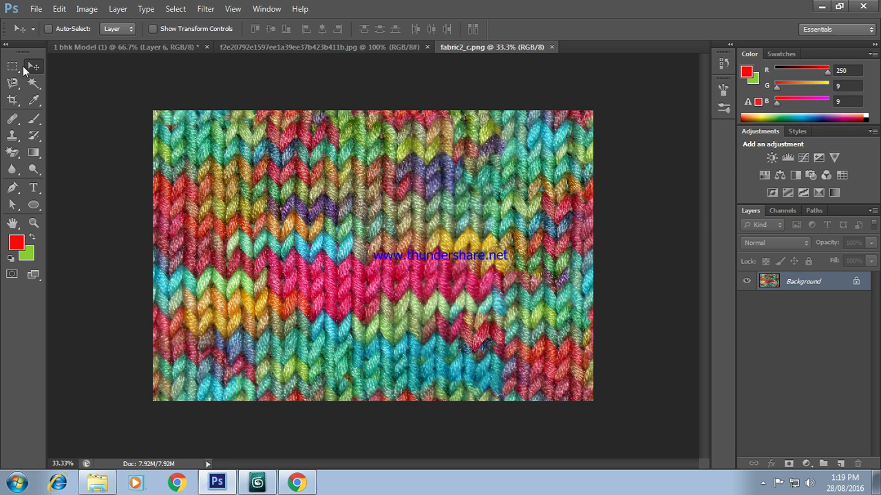
# Step: Draw a rectangular marquee selection covering most of the knit texture
pyautogui.click(12, 66)
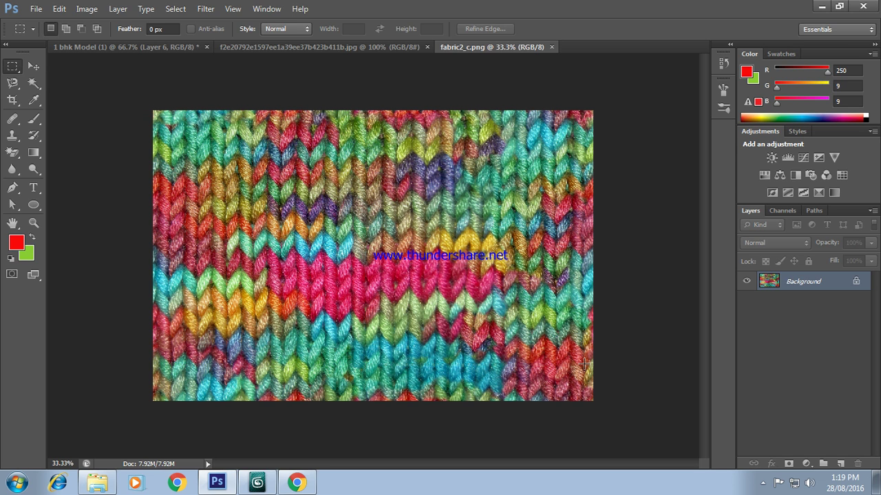
pyautogui.moveTo(556, 363); pyautogui.dragTo(600, 107)
pyautogui.moveTo(397, 165); pyautogui.dragTo(512, 275)
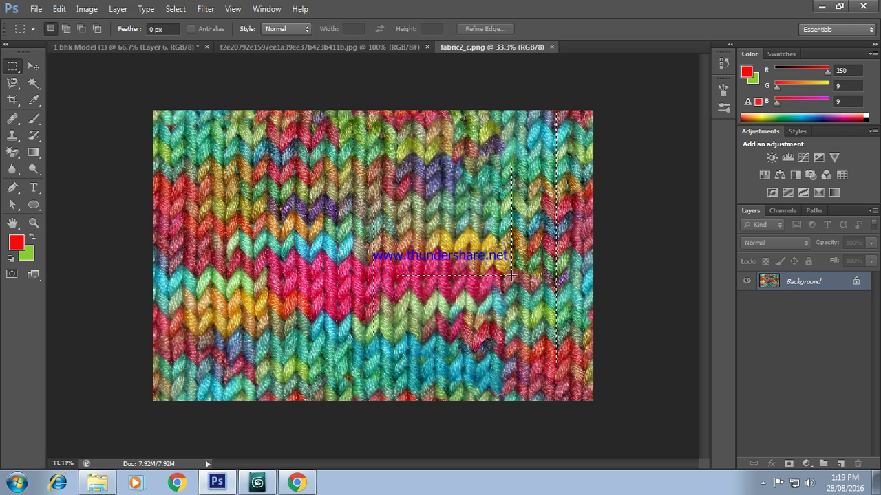
pyautogui.click(175, 9)
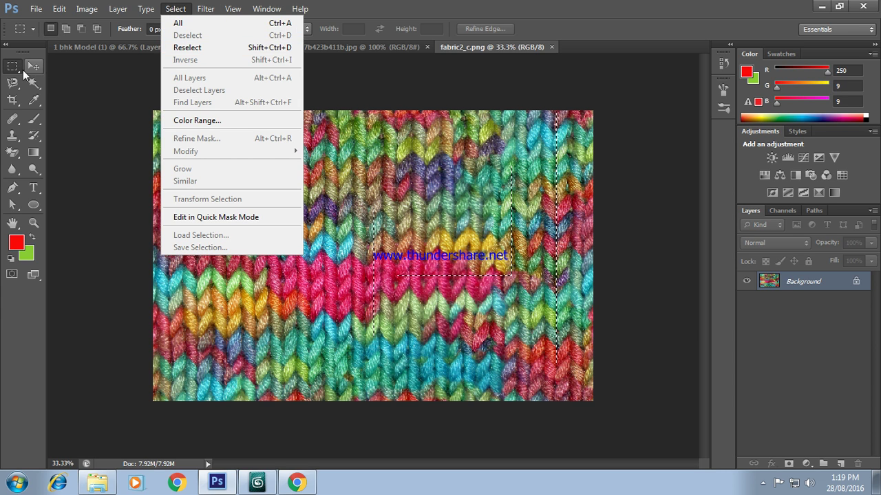
pyautogui.click(28, 73)
pyautogui.moveTo(163, 122); pyautogui.dragTo(571, 390)
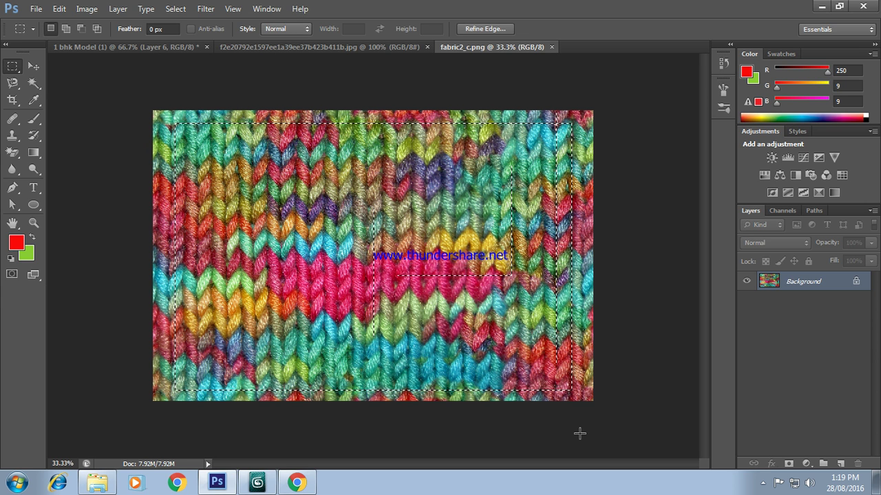
# Step: Define the selection as a new pattern via Edit > Define Pattern, giving it a name
pyautogui.click(61, 9)
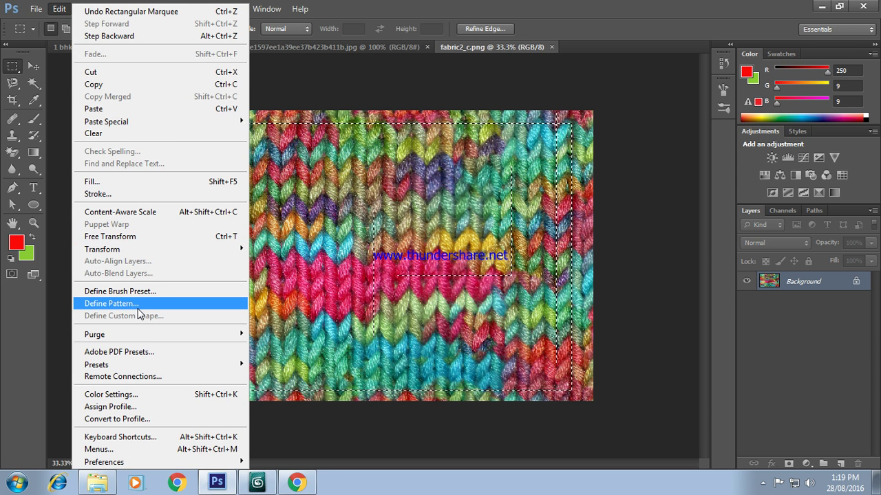
pyautogui.click(138, 308)
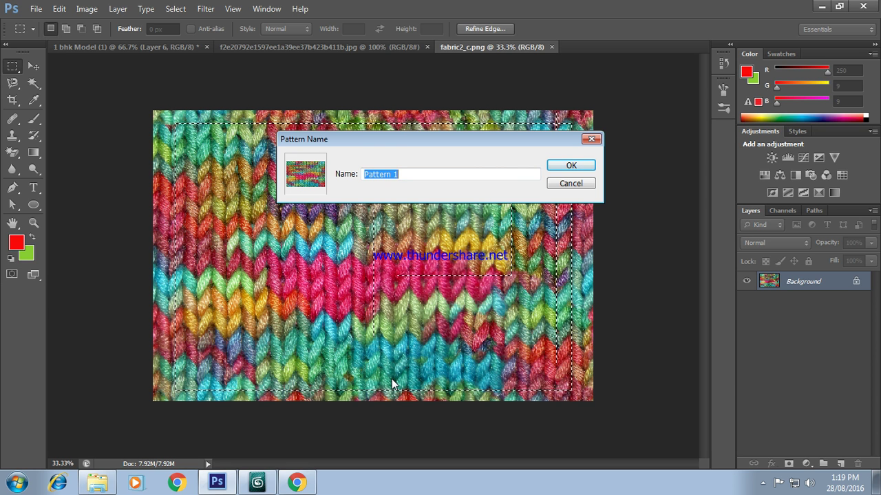
pyautogui.write('aatish')
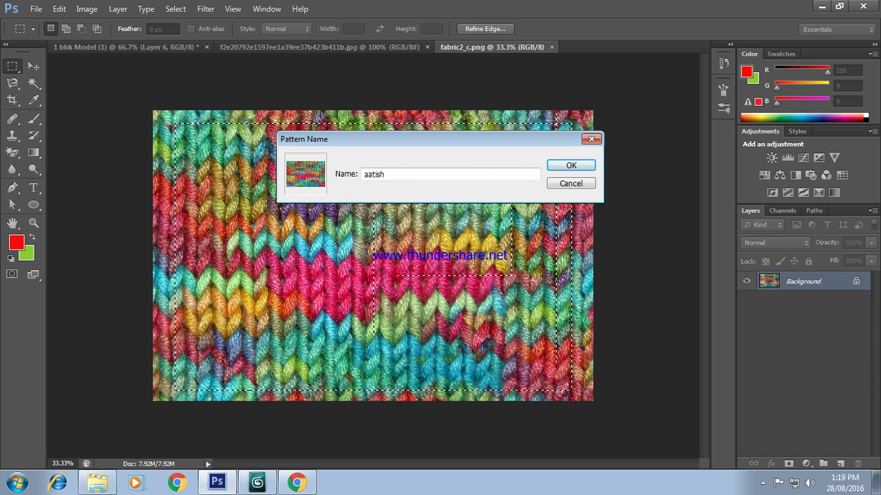
pyautogui.click(578, 168)
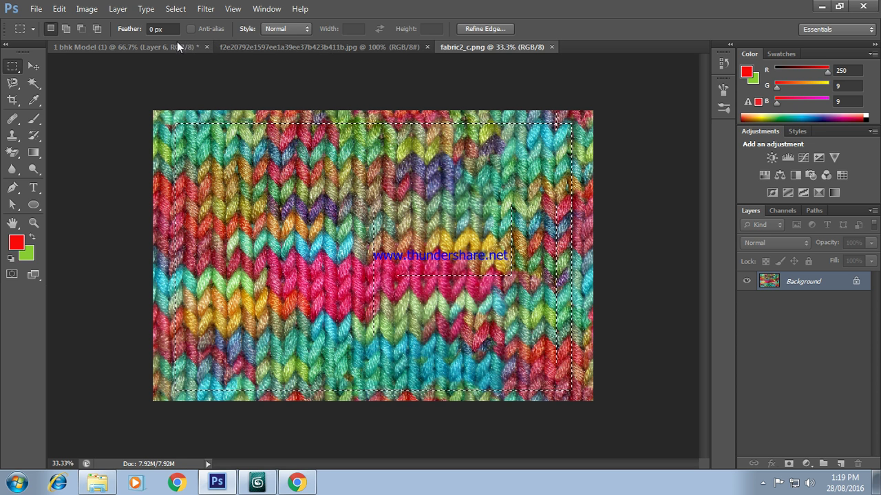
# Step: Close the bed photo and fabric2_c documents and add a new empty Layer 7
pyautogui.click(291, 46)
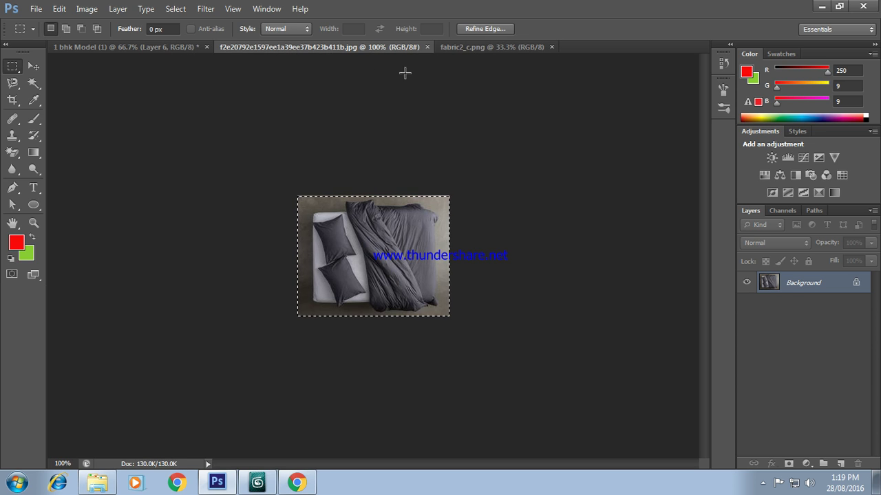
pyautogui.click(426, 47)
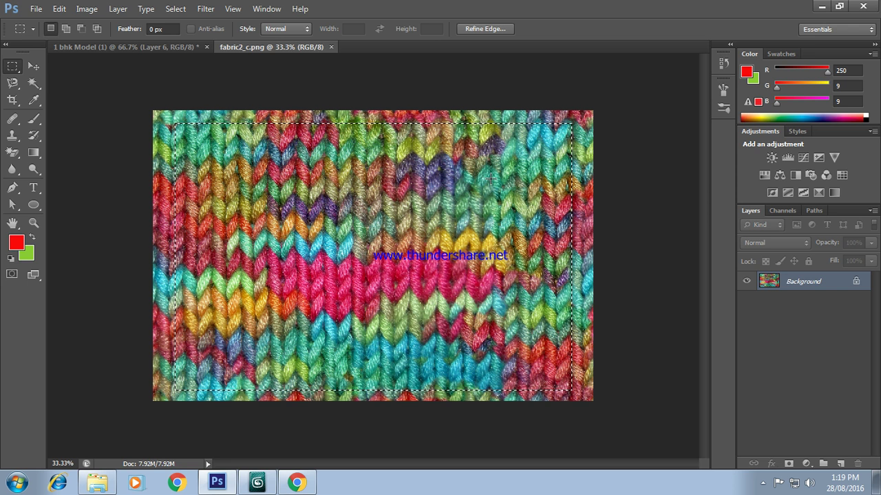
pyautogui.click(331, 47)
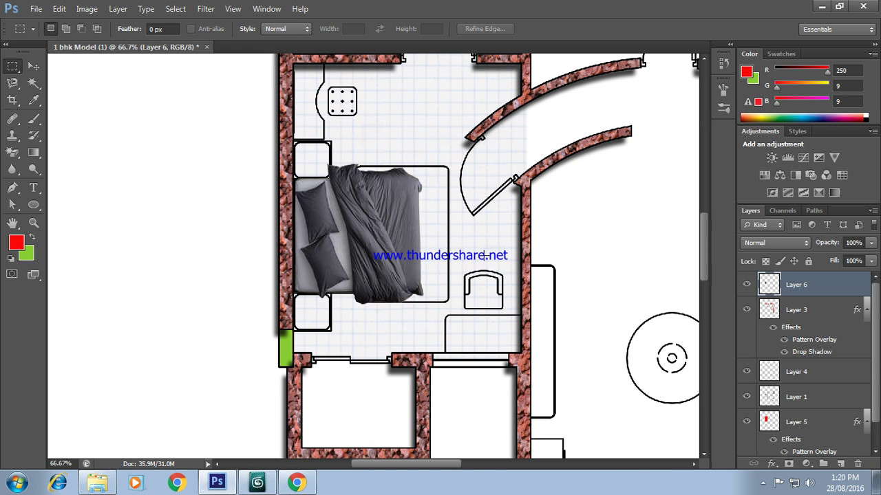
pyautogui.click(844, 465)
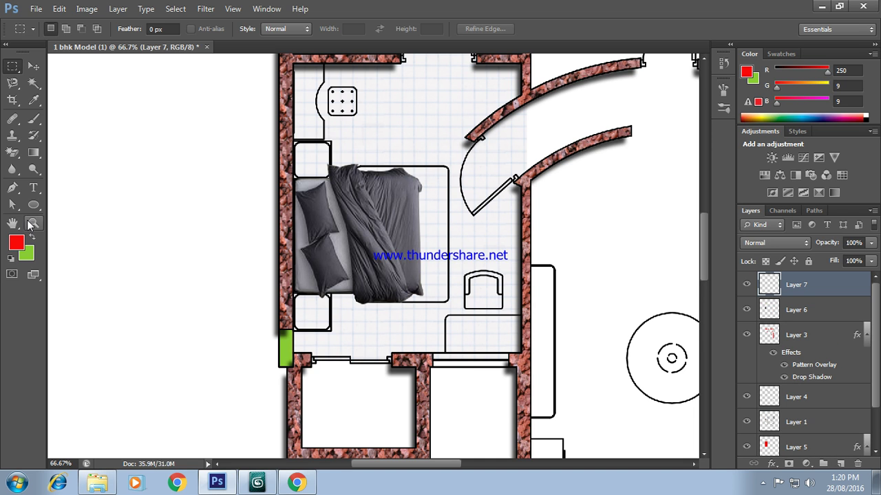
# Step: Zoom in on the bed and chair area and select the Rectangle tool
pyautogui.click(34, 223)
pyautogui.moveTo(332, 147); pyautogui.dragTo(514, 335)
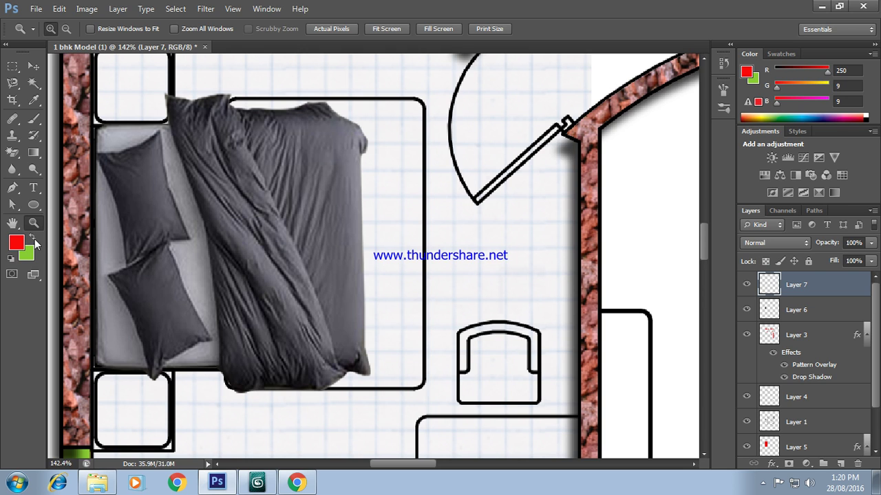
pyautogui.click(36, 208)
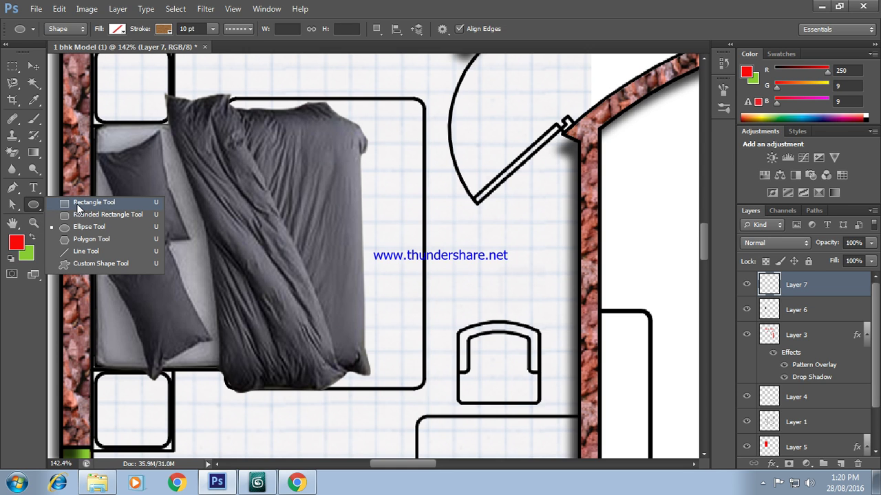
pyautogui.click(80, 205)
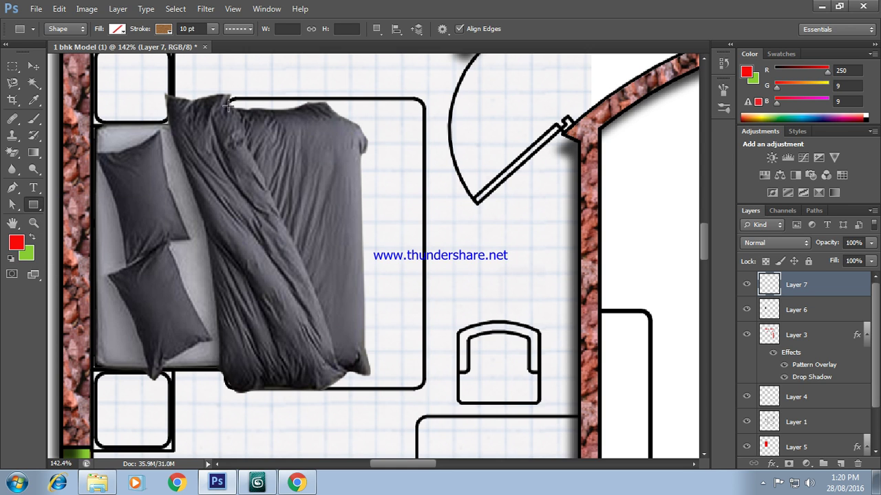
# Step: Draw a rectangle path over the bed and widen its right edge slightly
pyautogui.click(74, 31)
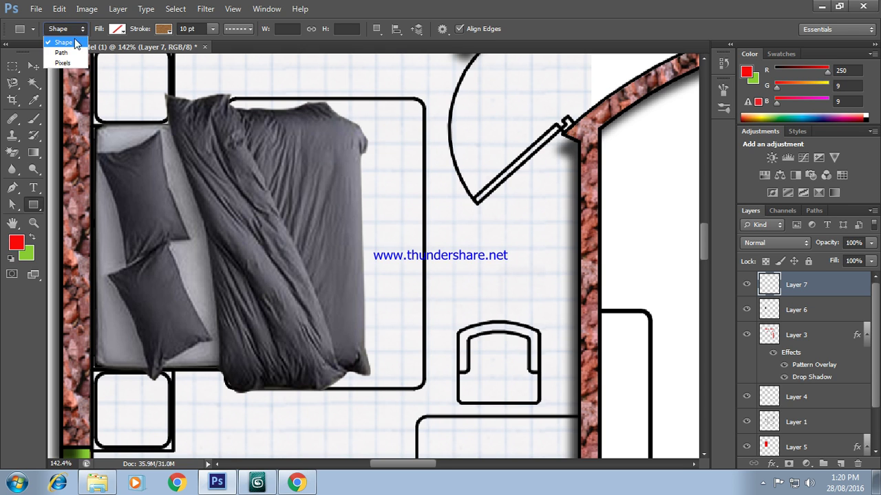
pyautogui.click(61, 52)
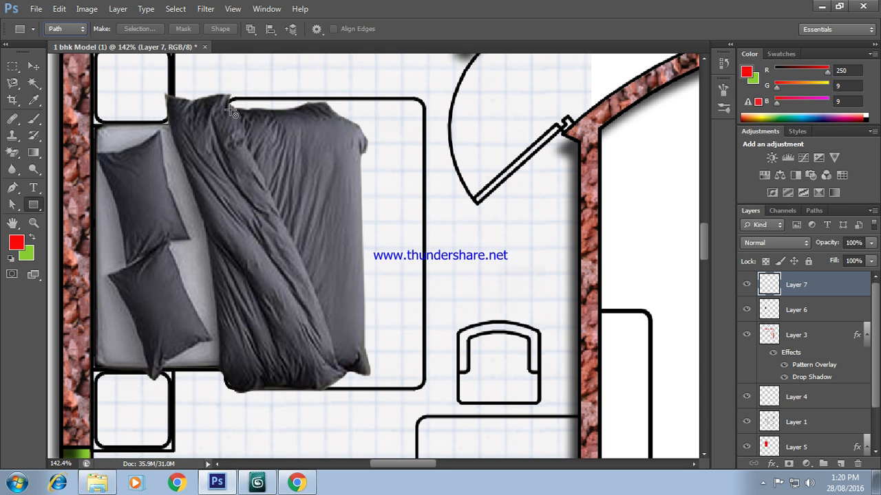
pyautogui.moveTo(227, 97); pyautogui.dragTo(424, 390)
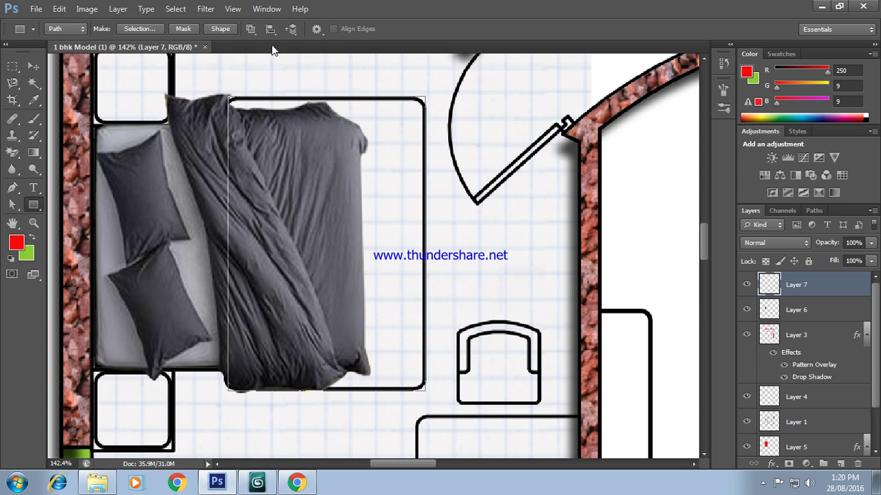
pyautogui.click(20, 205)
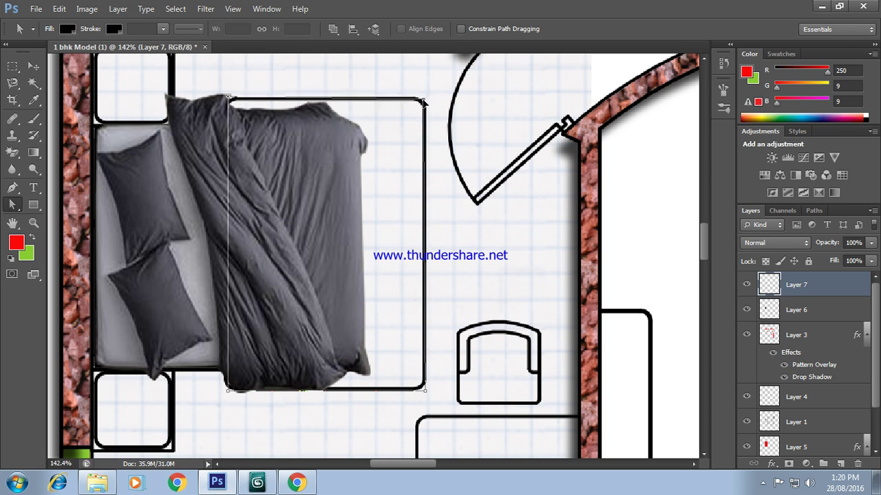
pyautogui.moveTo(423, 102); pyautogui.dragTo(428, 101)
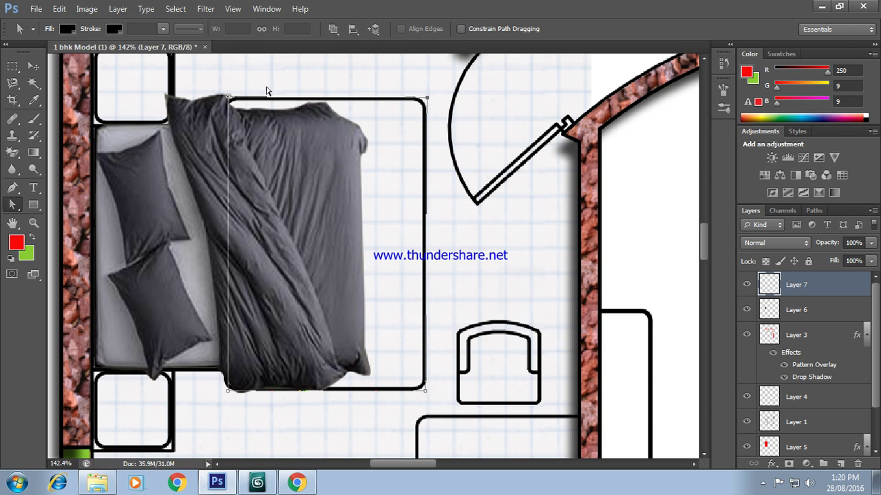
pyautogui.click(332, 155)
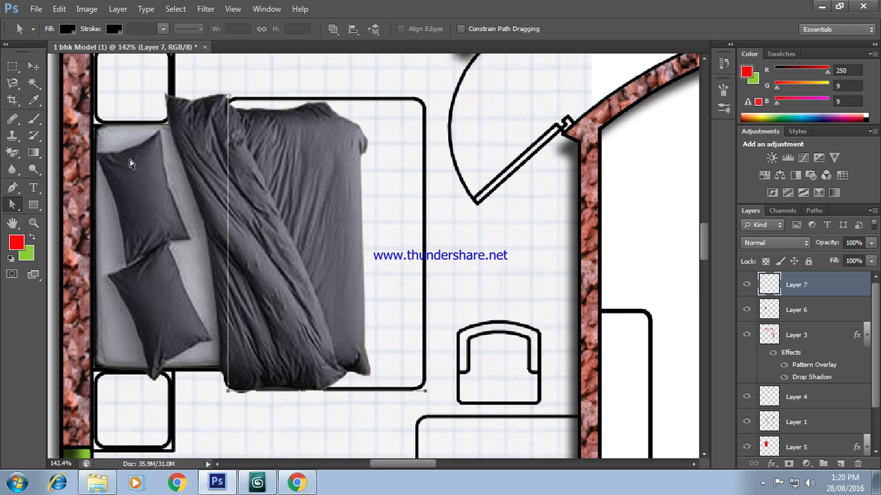
pyautogui.scroll(-1, 143, 110)
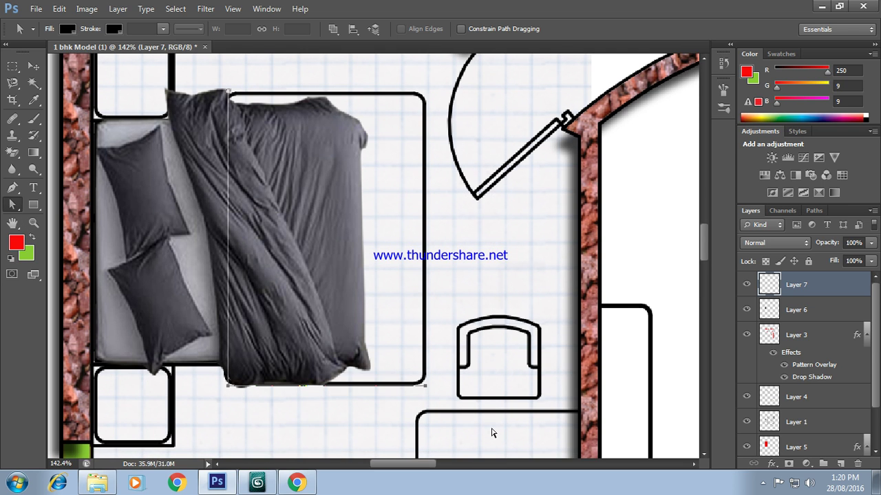
pyautogui.click(491, 433)
# Step: Draw a rounded-rectangle path over the bed, shift its left edge slightly, and reselect it
pyautogui.click(38, 206)
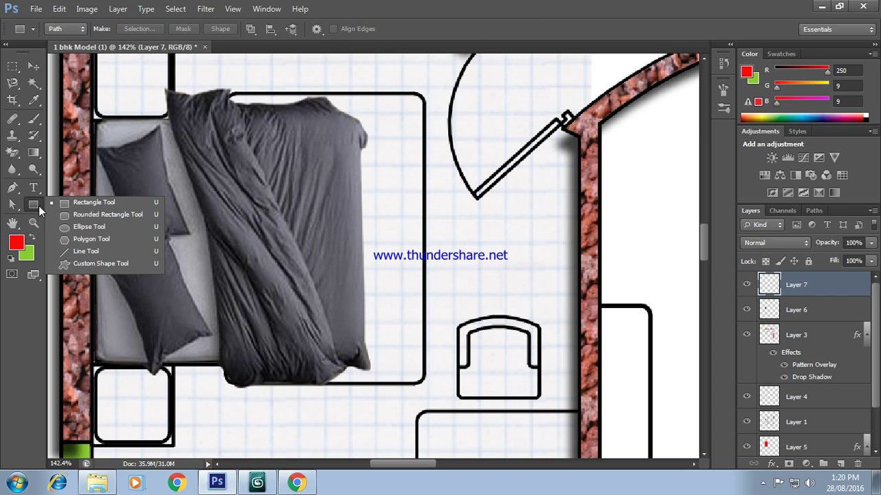
pyautogui.click(85, 216)
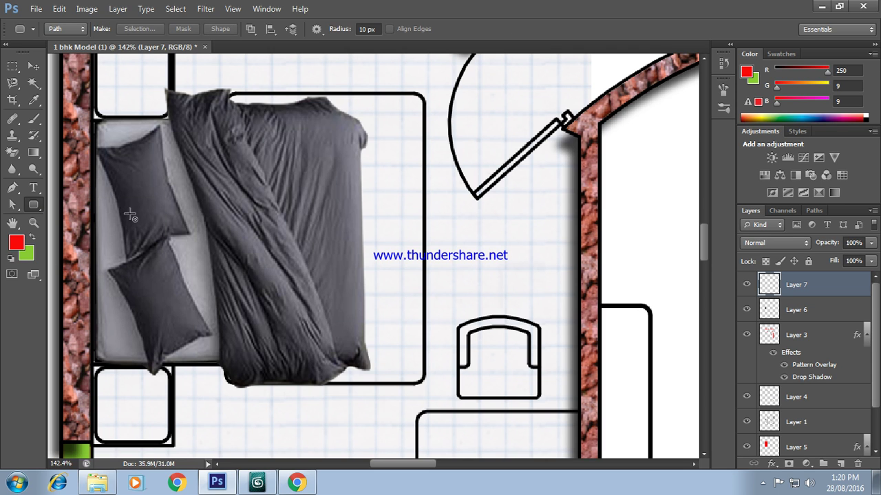
pyautogui.moveTo(231, 94); pyautogui.dragTo(424, 387)
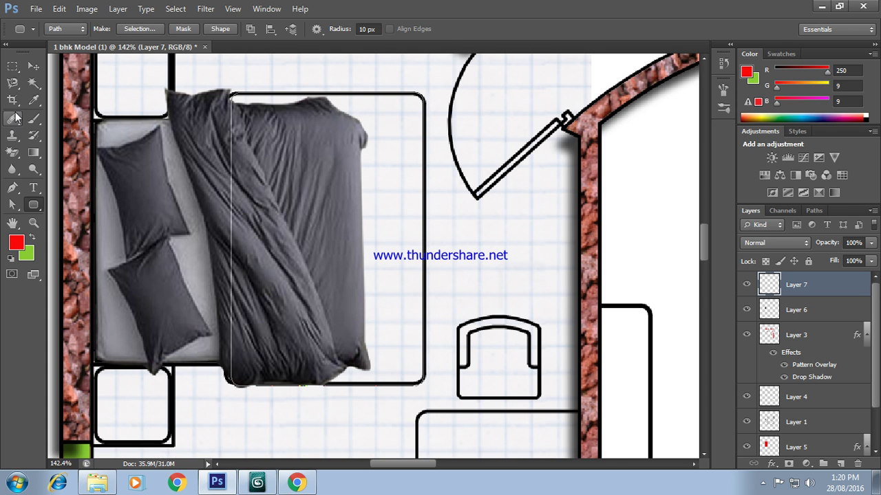
pyautogui.click(14, 204)
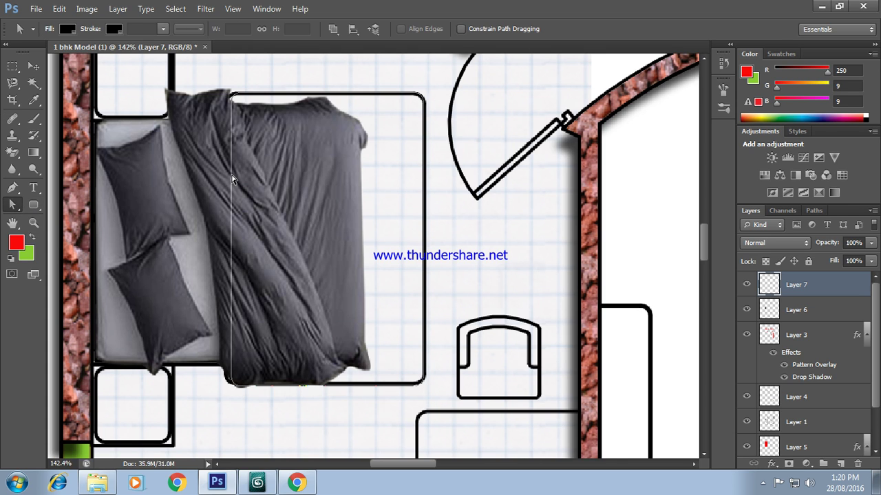
pyautogui.moveTo(198, 77); pyautogui.dragTo(278, 409)
pyautogui.moveTo(229, 379); pyautogui.dragTo(225, 377)
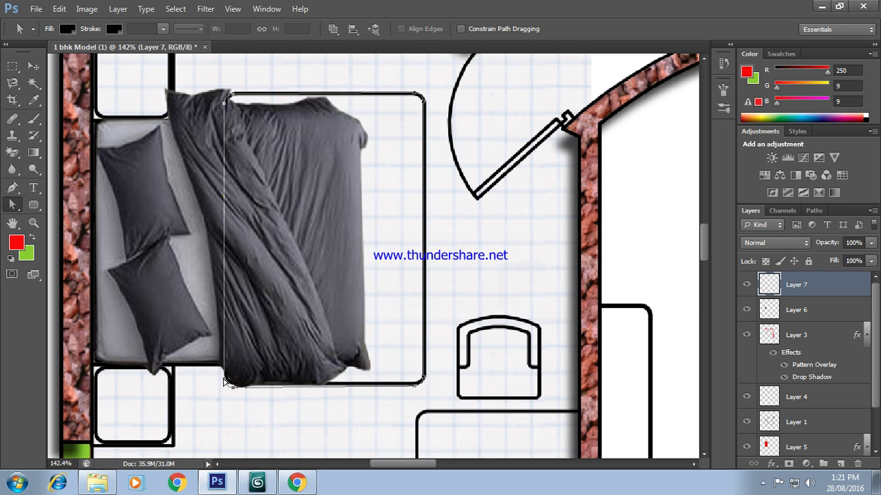
pyautogui.click(297, 419)
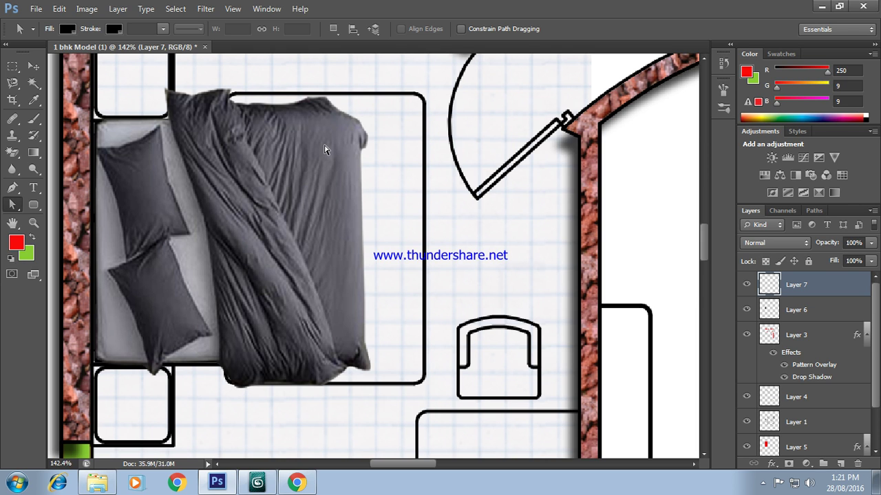
pyautogui.click(314, 127)
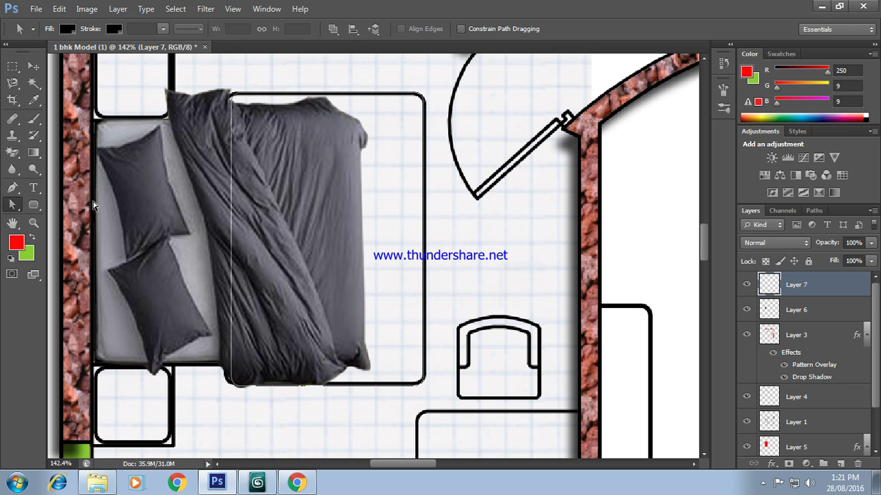
# Step: Turn the rounded rectangle path into a selection, fill it with foreground red, and deselect
pyautogui.rightClick(233, 283)
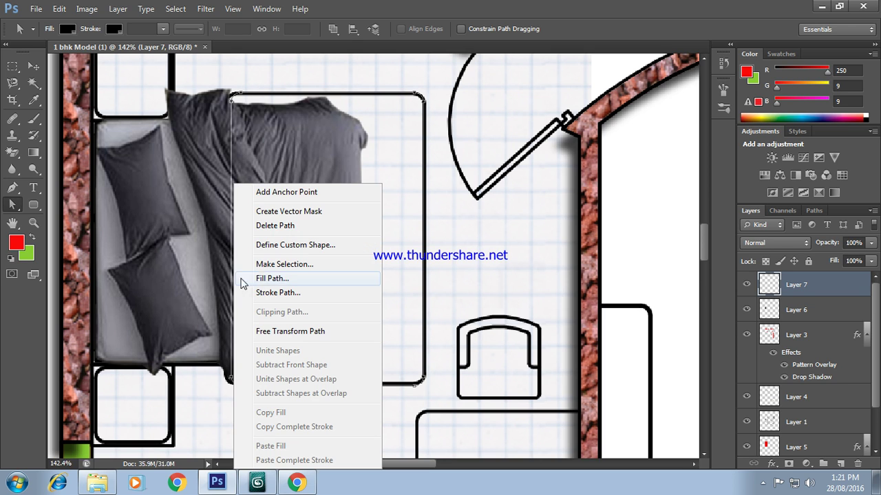
pyautogui.click(286, 264)
pyautogui.click(513, 136)
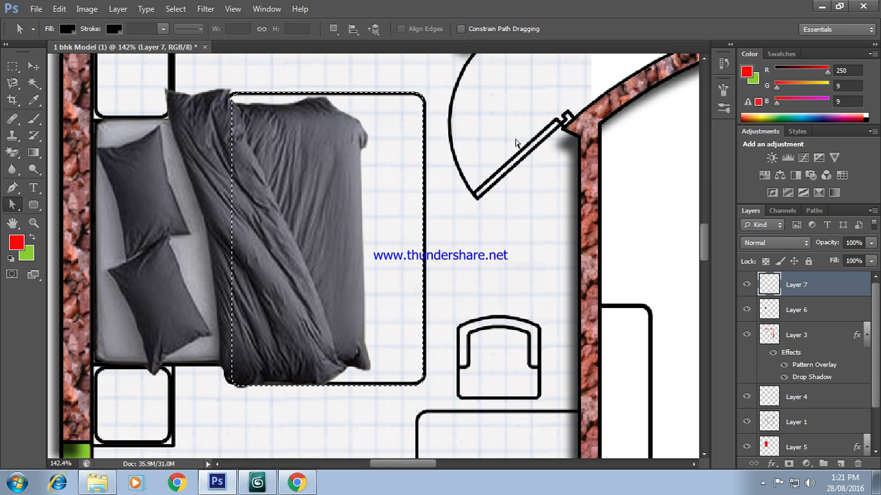
pyautogui.hotkey('alt', 'BackSpace')
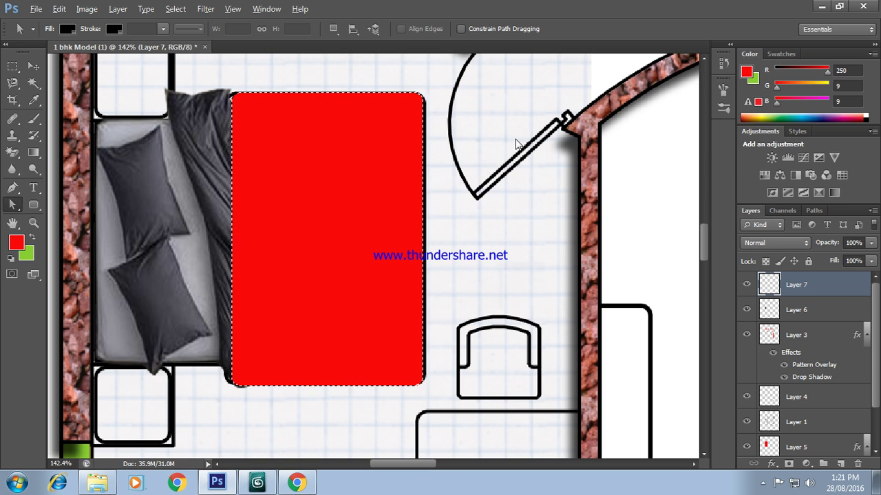
pyautogui.hotkey('ctrl', 'd')
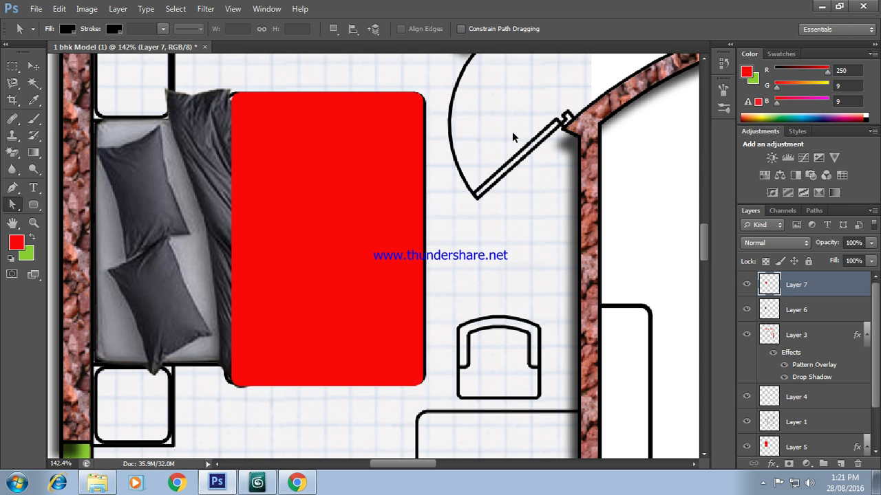
# Step: Try a knit pattern fill on the reselected rectangle, then revert to solid red and deselect
pyautogui.hotkey('ctrl', 'shift', 'd')
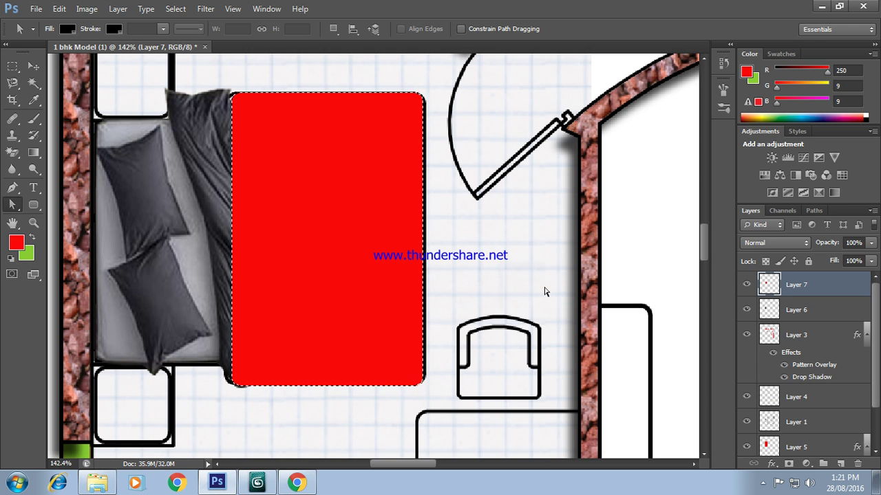
pyautogui.press('Delete')
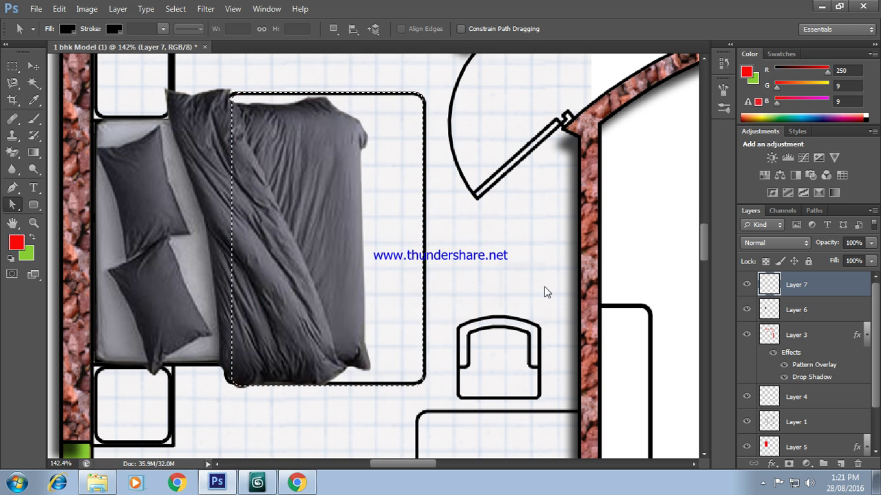
pyautogui.click(60, 9)
pyautogui.click(97, 182)
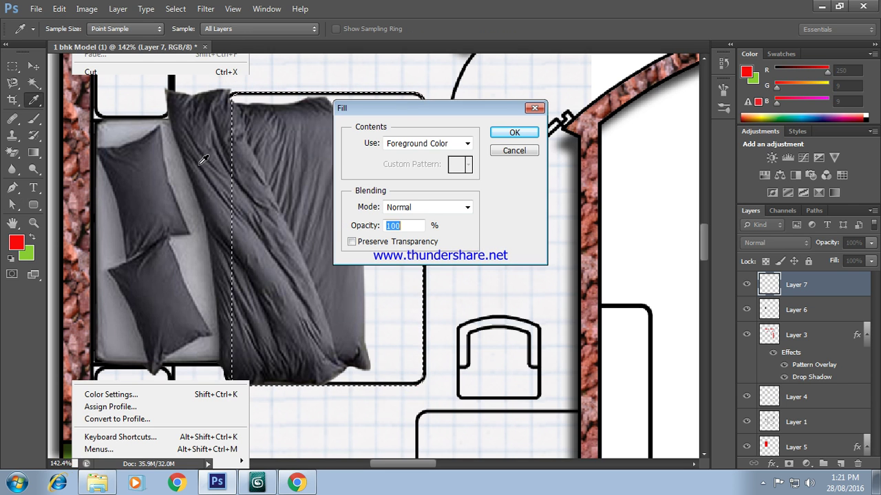
pyautogui.click(447, 145)
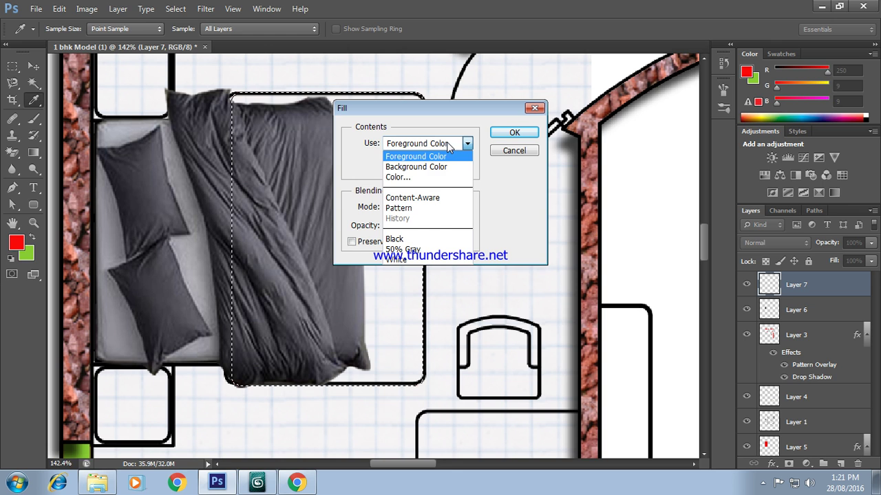
pyautogui.click(421, 205)
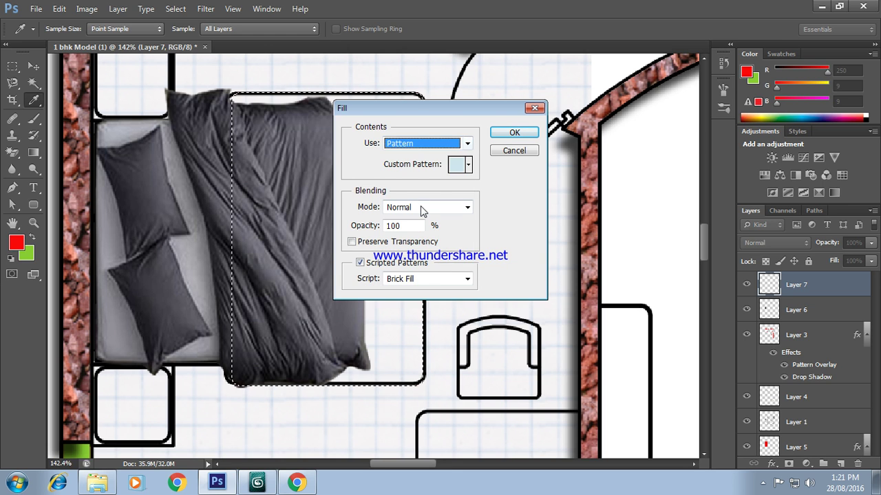
pyautogui.click(469, 166)
pyautogui.moveTo(514, 235); pyautogui.dragTo(515, 249)
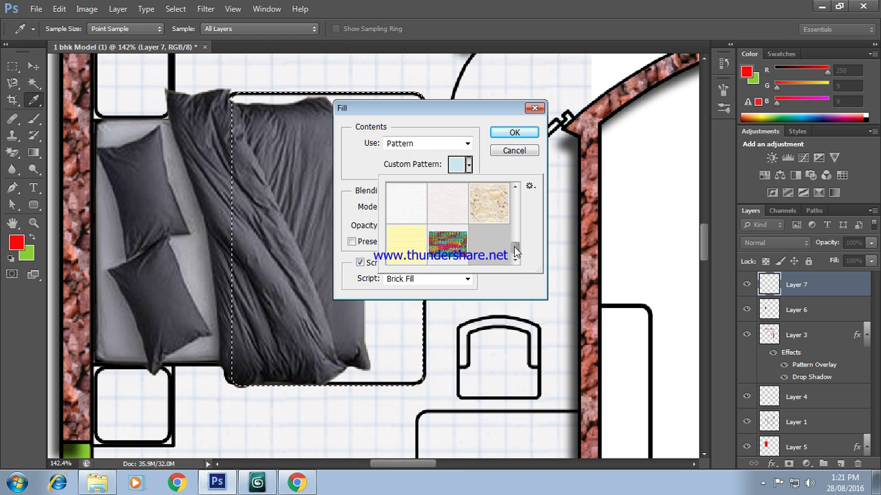
pyautogui.click(450, 245)
pyautogui.click(514, 132)
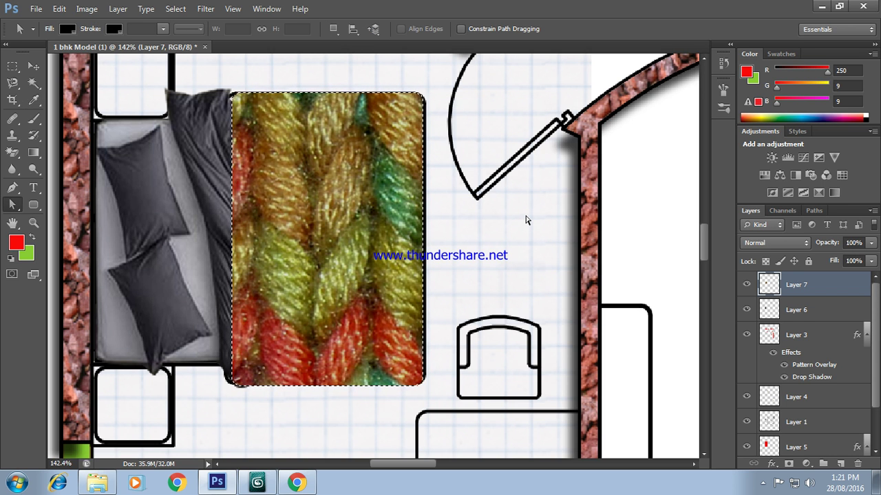
pyautogui.hotkey('alt', 'BackSpace')
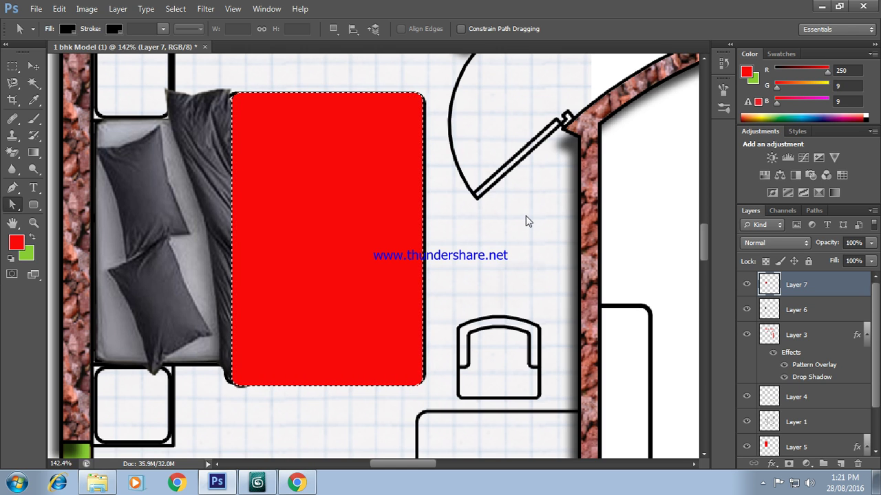
pyautogui.hotkey('ctrl', 'd')
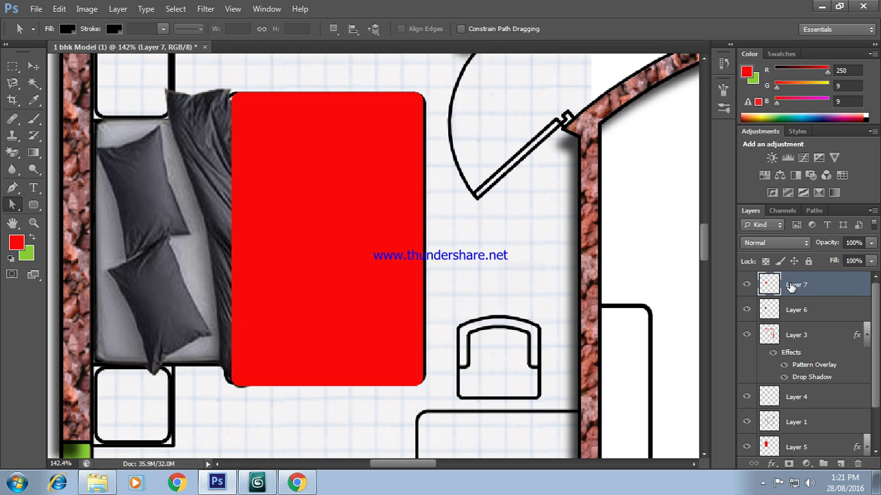
# Step: Give Layer 7 a Pattern Overlay of the multicoloured knit pattern at 11% scale
pyautogui.rightClick(791, 286)
pyautogui.click(704, 30)
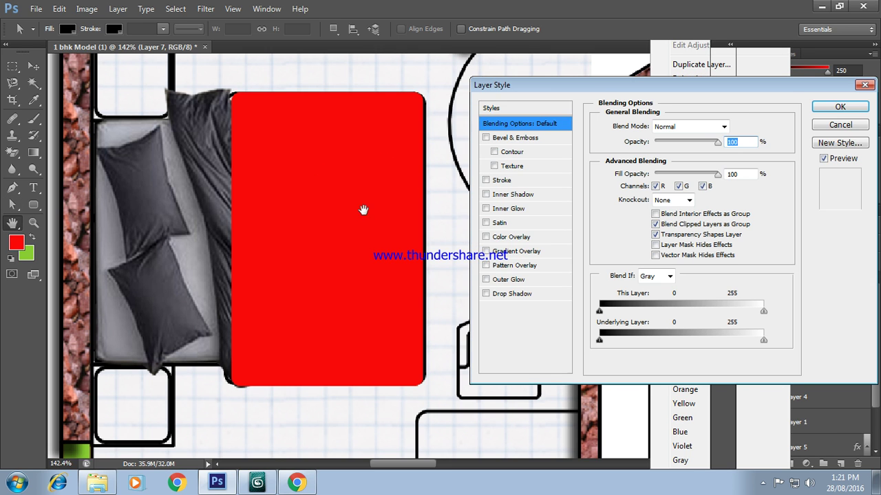
pyautogui.click(511, 268)
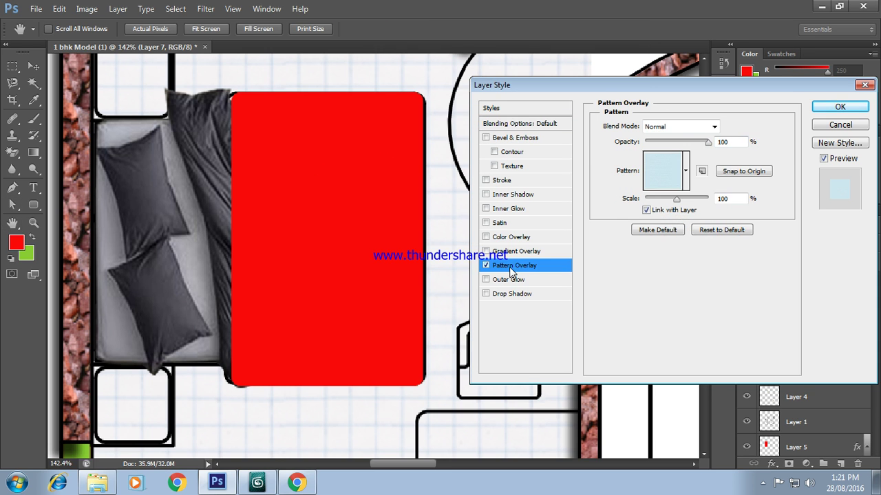
pyautogui.click(686, 171)
pyautogui.click(663, 264)
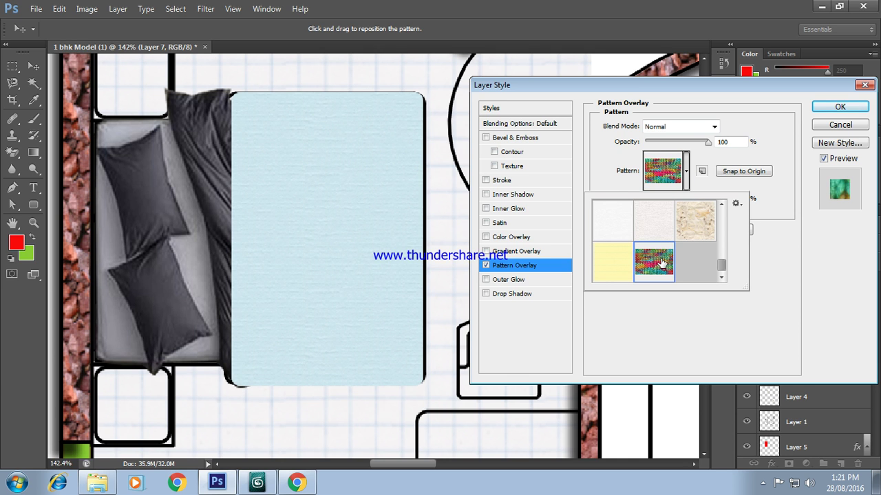
pyautogui.click(776, 215)
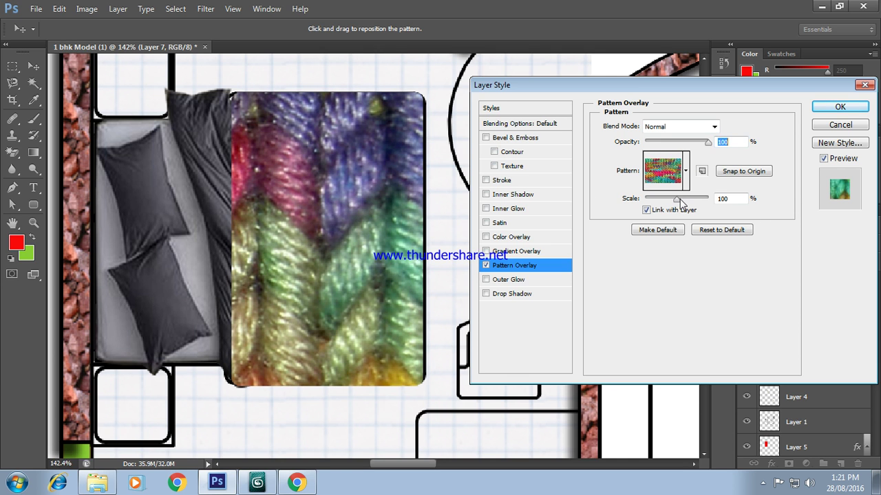
pyautogui.moveTo(677, 199); pyautogui.dragTo(649, 205)
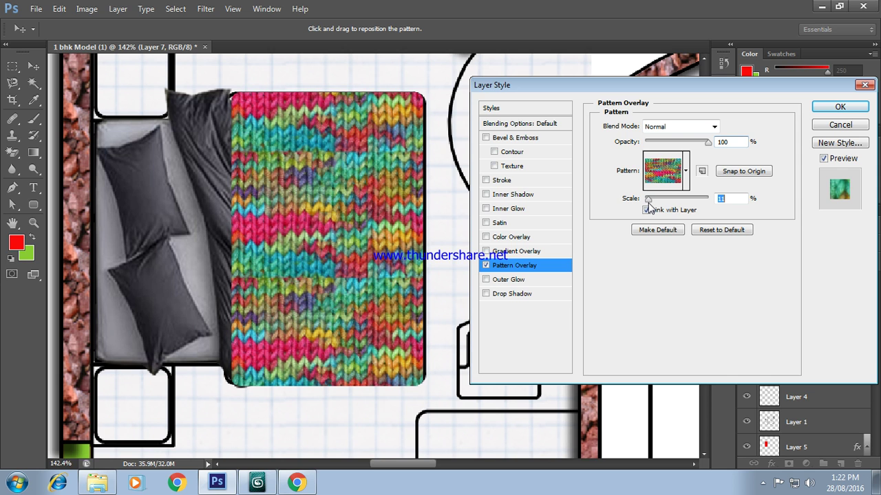
pyautogui.click(841, 107)
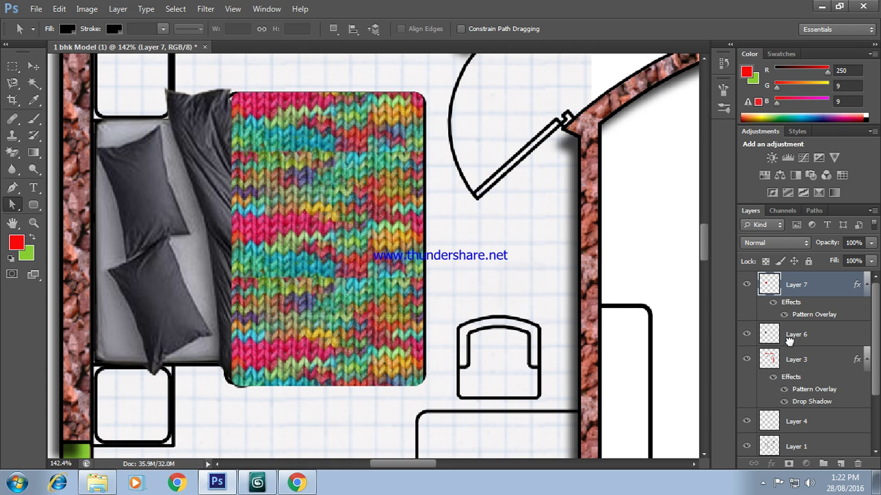
# Step: Move the blanket's Layer 7 below the bed photo on Layer 6 and keep it active
pyautogui.hotkey('ctrl', '[')
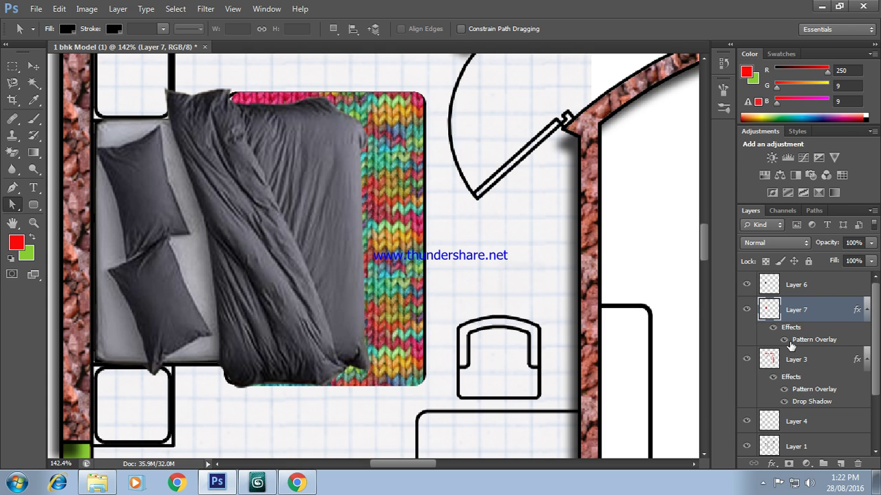
pyautogui.click(830, 287)
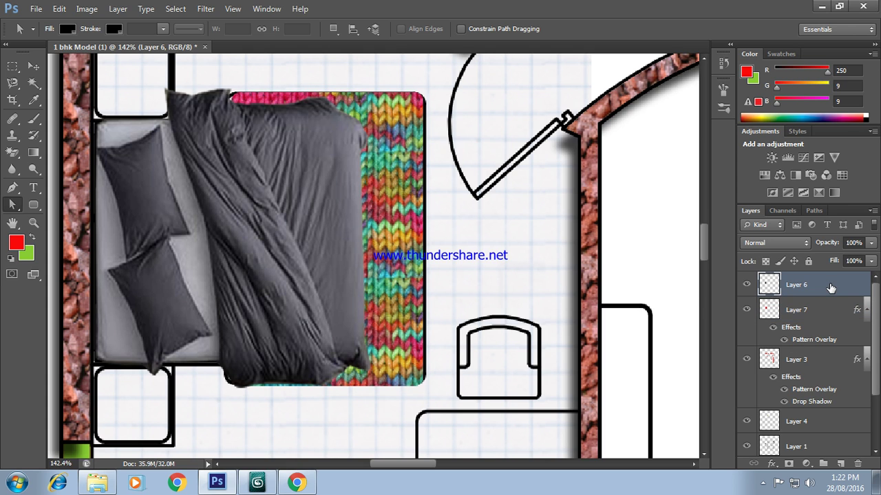
pyautogui.click(817, 311)
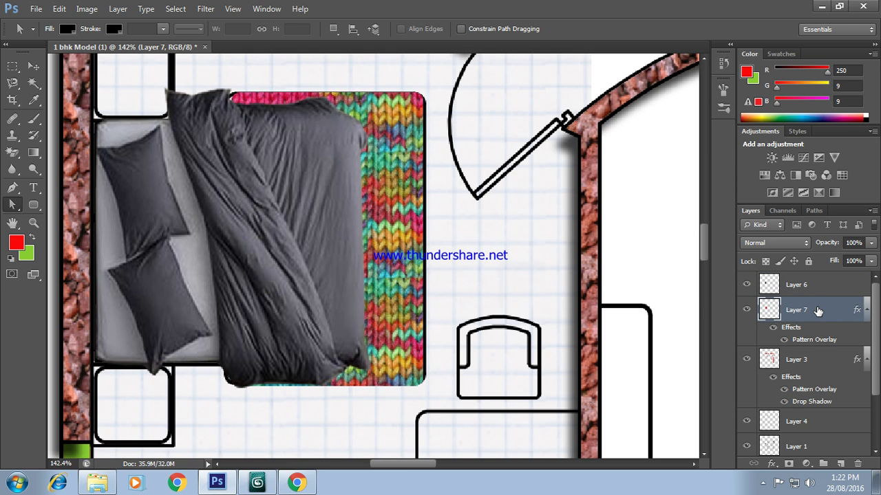
# Step: Enlarge the blanket toward the bottom-right and left to fit the bed, then zoom out
pyautogui.hotkey('ctrl', 't')
pyautogui.moveTo(420, 387); pyautogui.dragTo(426, 393)
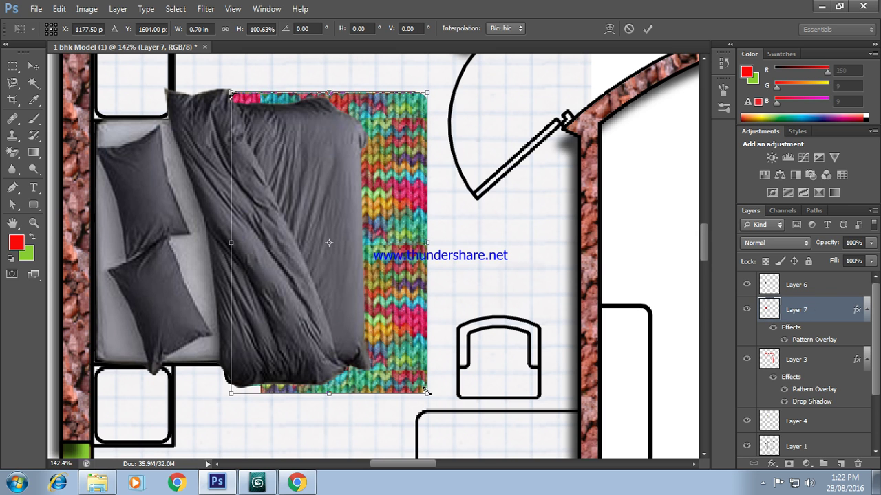
pyautogui.moveTo(231, 394); pyautogui.dragTo(221, 392)
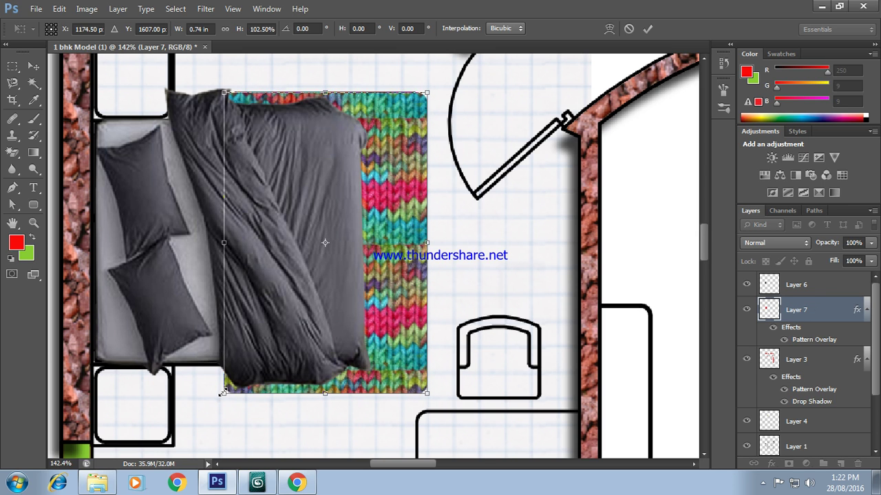
pyautogui.press('Return')
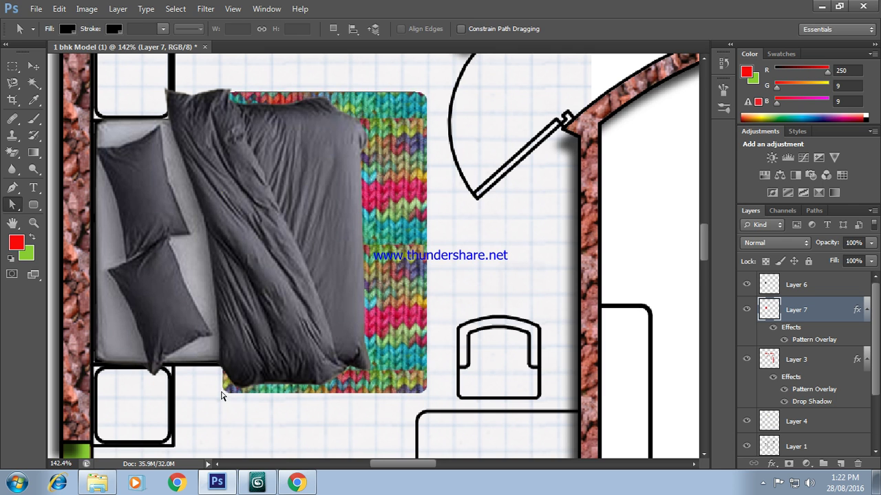
pyautogui.hotkey('ctrl', '-')
pyautogui.hotkey('ctrl', '-')
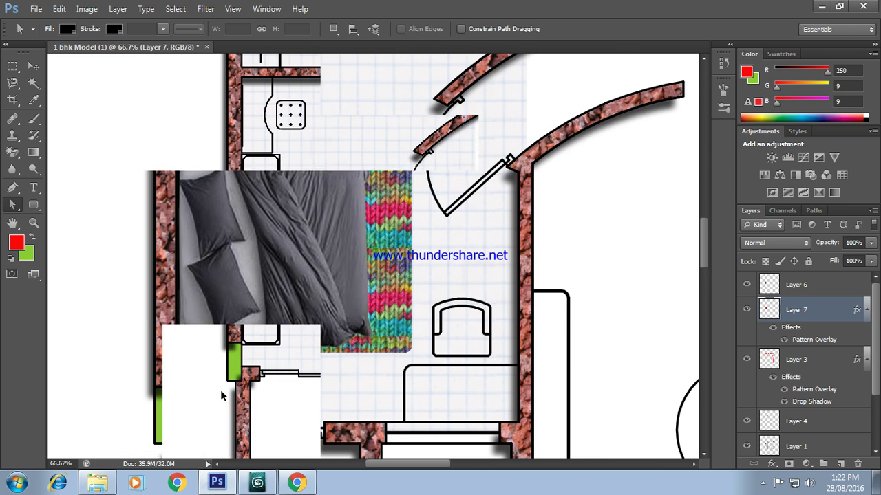
pyautogui.hotkey('ctrl', '-')
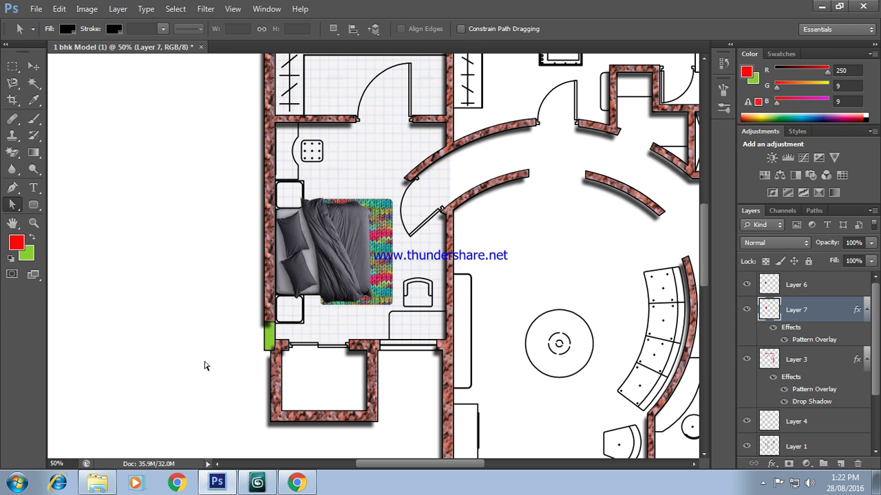
pyautogui.click(297, 483)
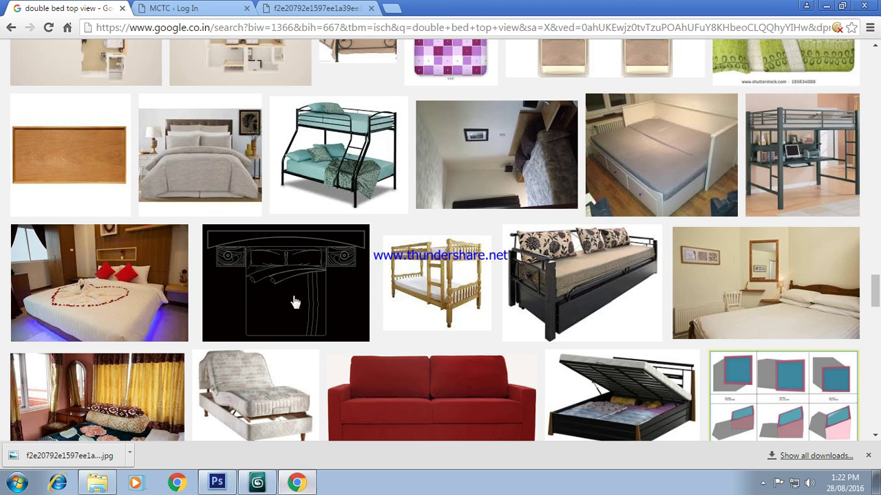
pyautogui.scroll(5, 283, 147)
pyautogui.scroll(5, 284, 148)
pyautogui.scroll(5, 284, 147)
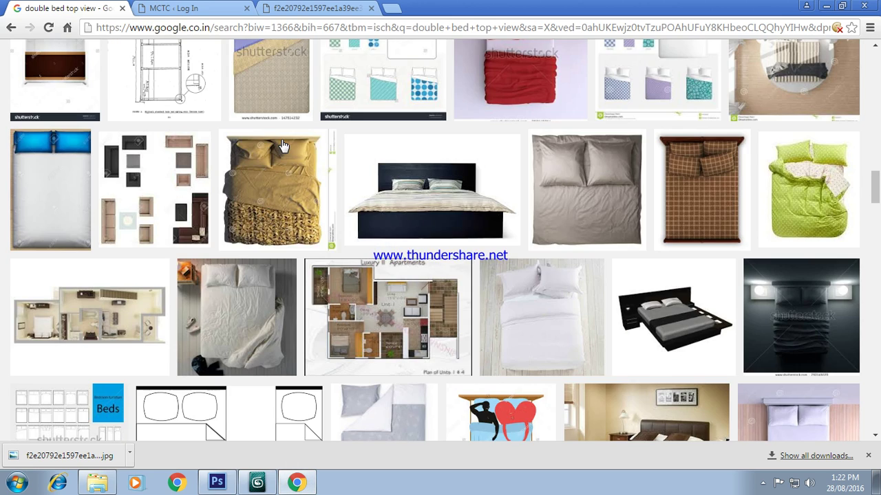
pyautogui.scroll(-1, 283, 147)
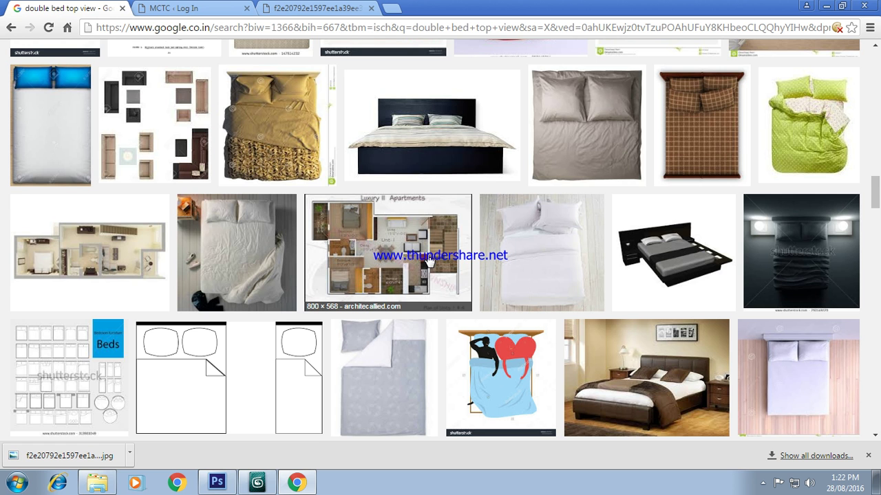
pyautogui.scroll(5, 428, 262)
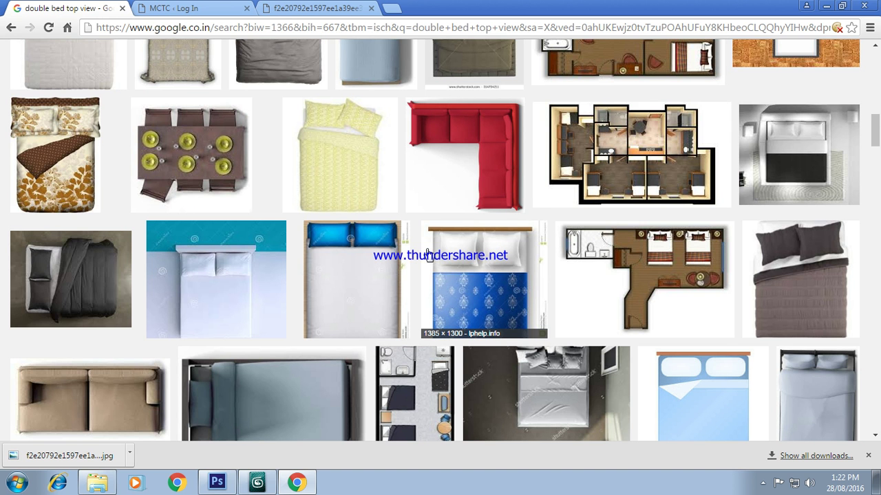
pyautogui.scroll(2, 427, 254)
pyautogui.scroll(4, 427, 253)
pyautogui.scroll(1, 427, 253)
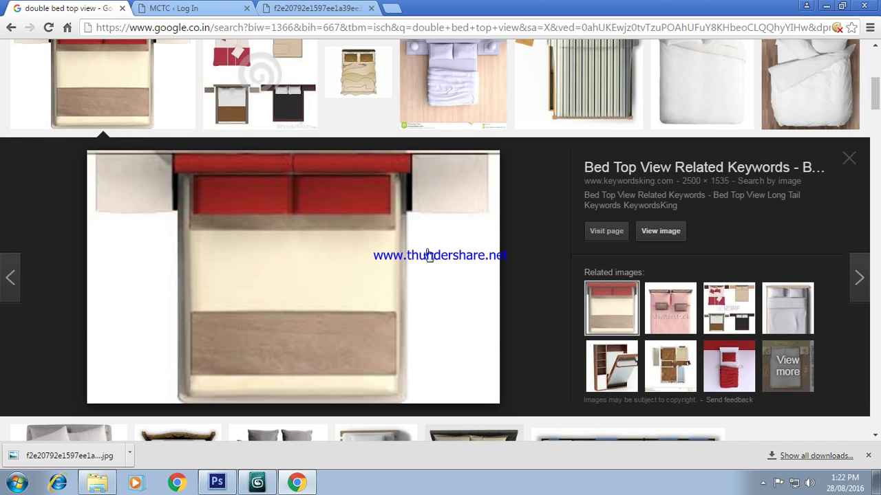
pyautogui.scroll(5, 428, 253)
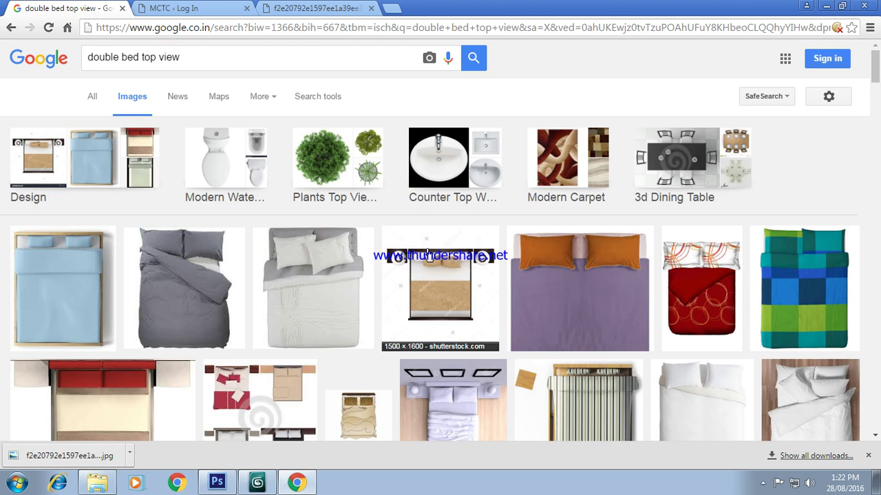
pyautogui.click(445, 170)
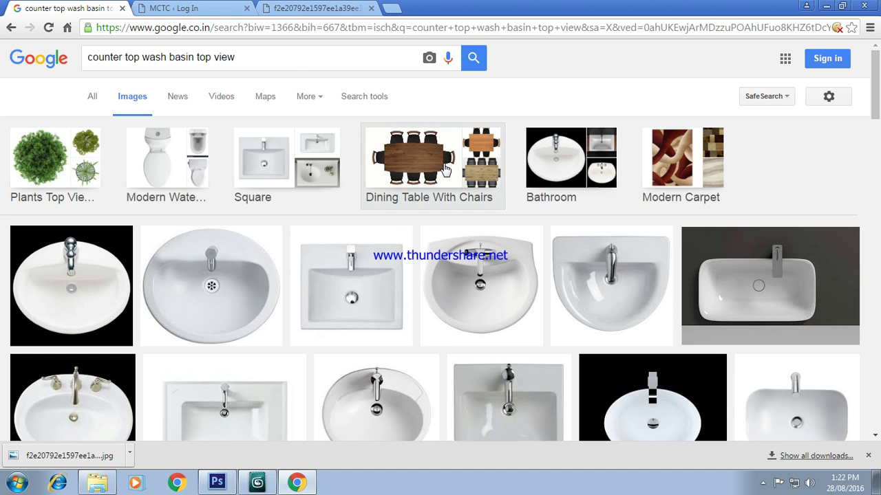
pyautogui.scroll(-3, 448, 281)
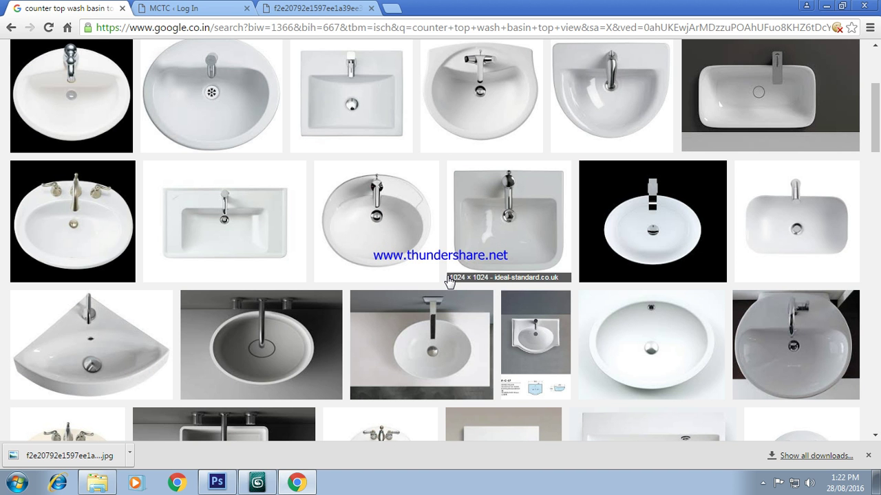
pyautogui.scroll(-2, 448, 280)
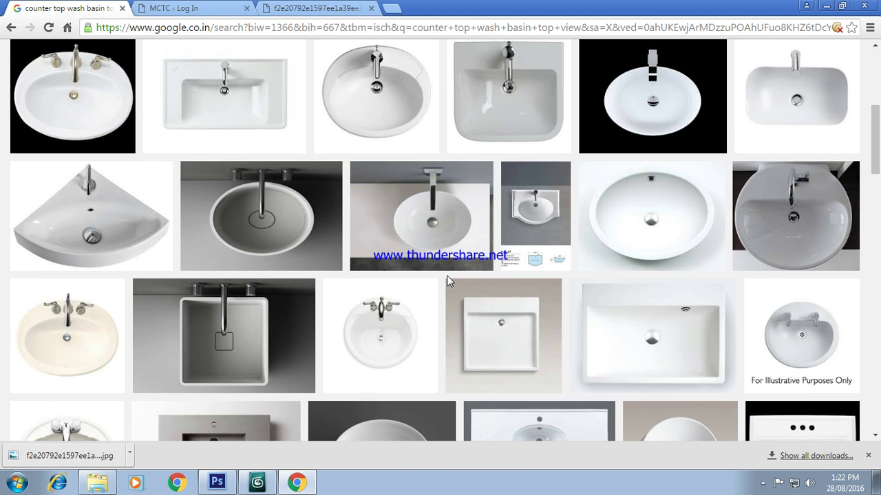
pyautogui.click(365, 352)
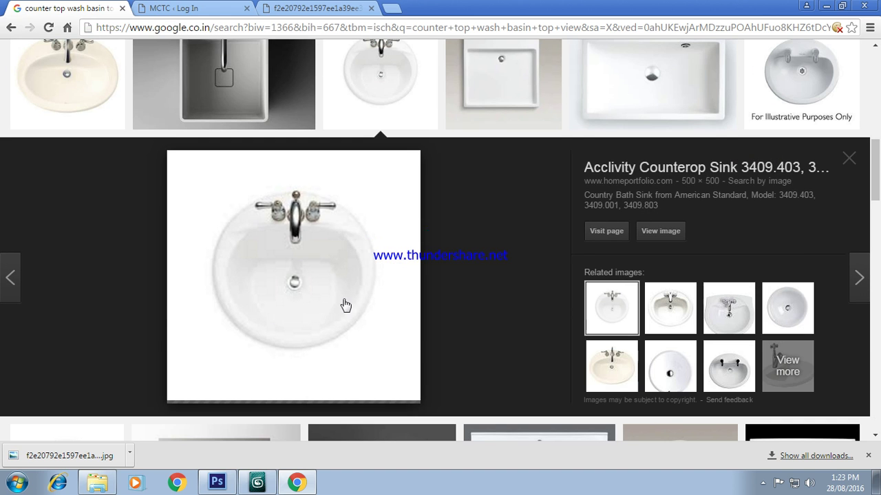
pyautogui.click(668, 235)
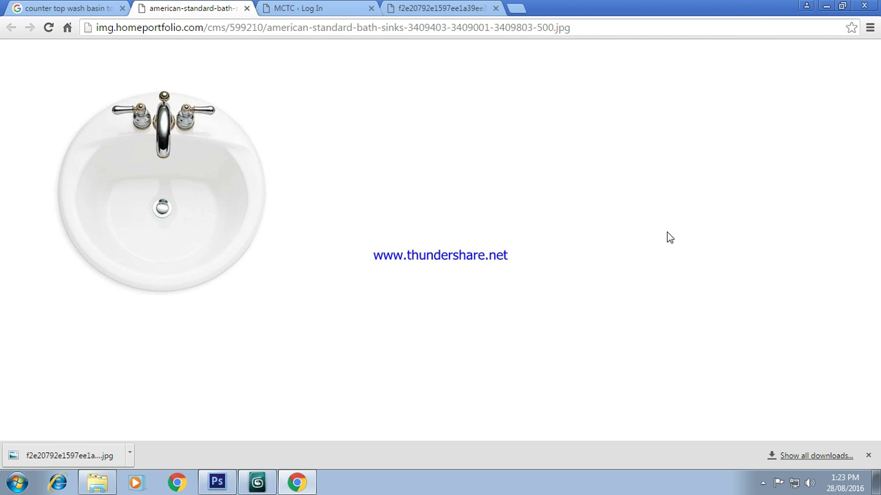
pyautogui.rightClick(172, 198)
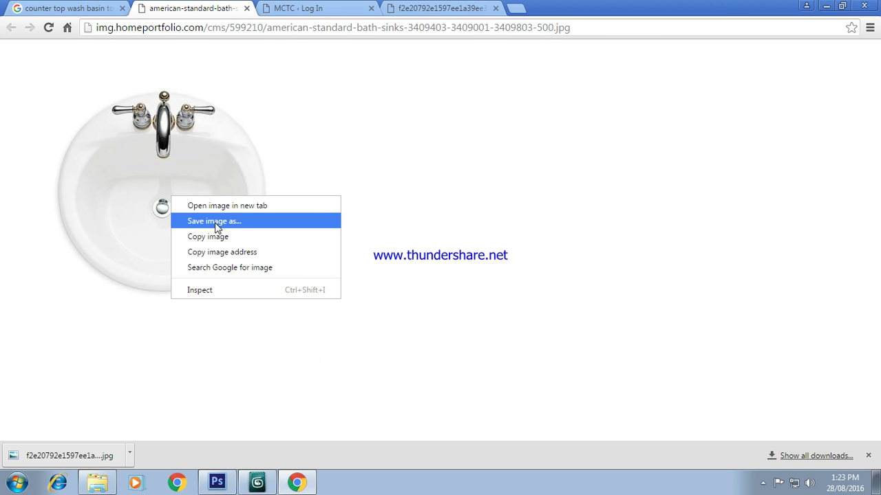
pyautogui.click(348, 298)
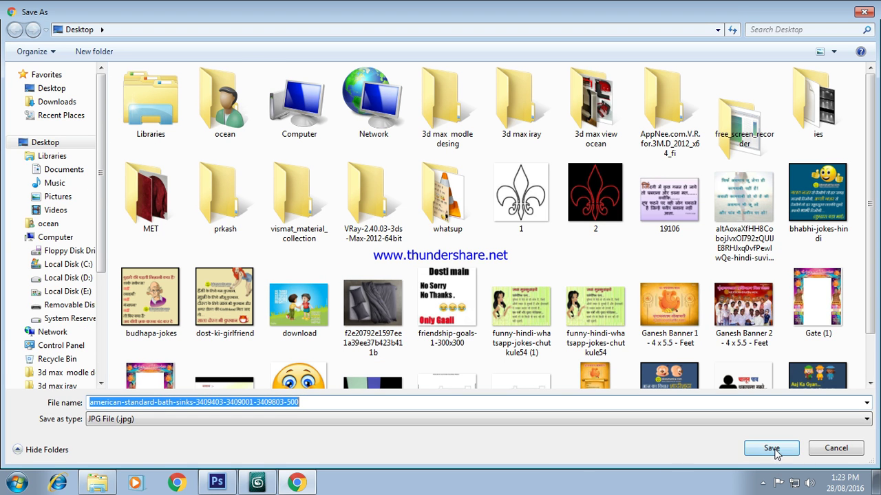
pyautogui.click(771, 448)
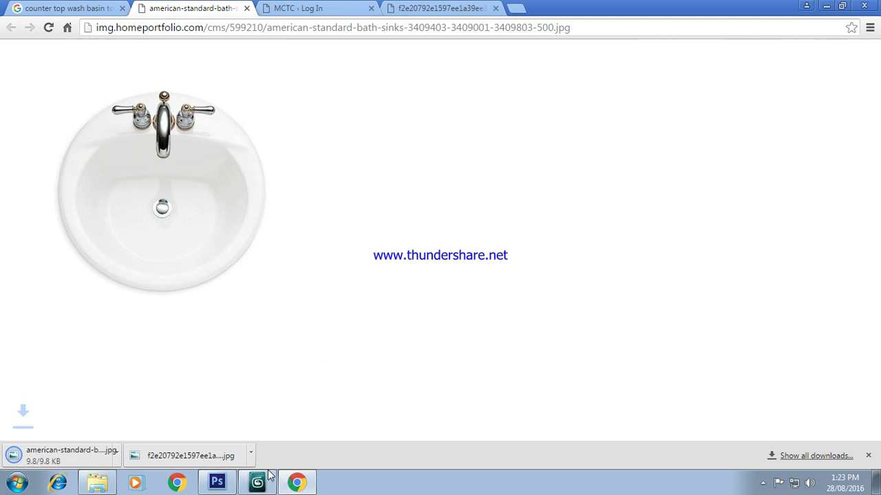
# Step: Return to the Photoshop floor plan document and scroll around it
pyautogui.click(230, 485)
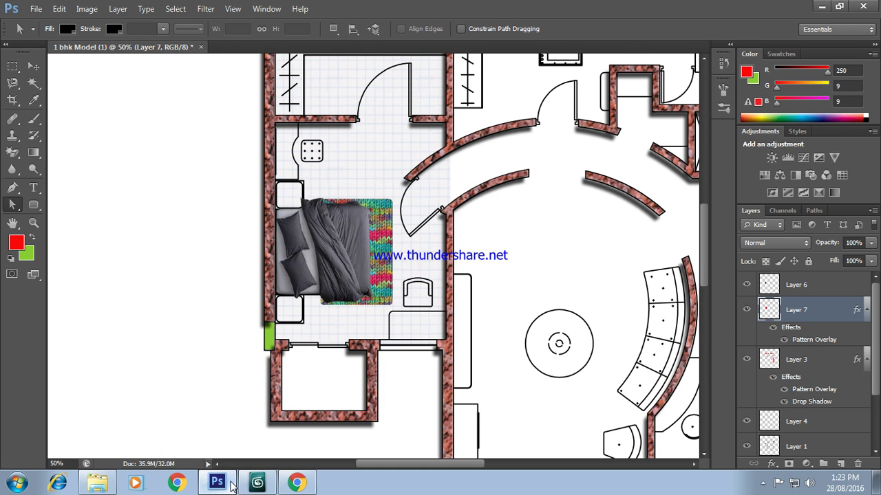
pyautogui.scroll(-2, 320, 272)
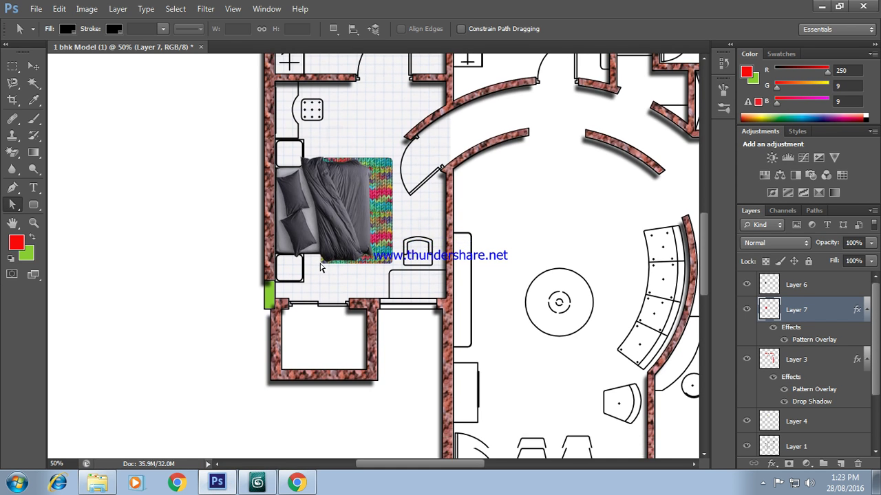
pyautogui.scroll(5, 320, 264)
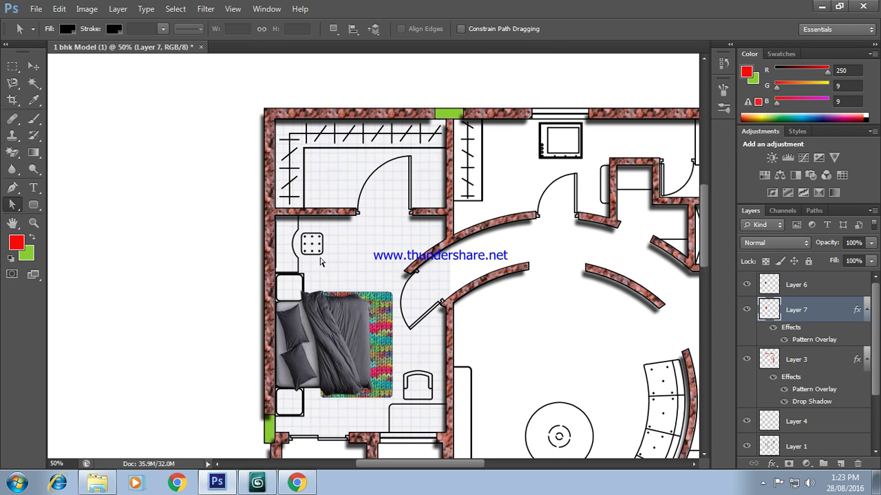
pyautogui.scroll(-1, 320, 262)
pyautogui.scroll(-2, 320, 262)
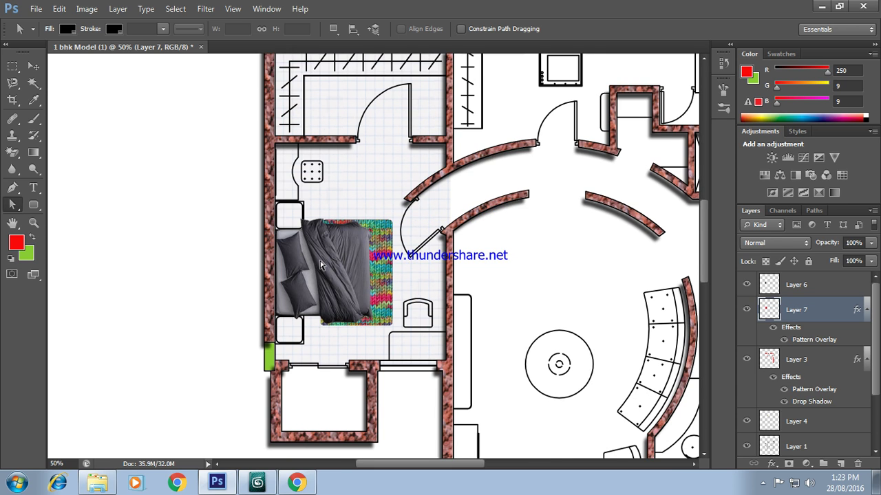
pyautogui.scroll(-1, 320, 265)
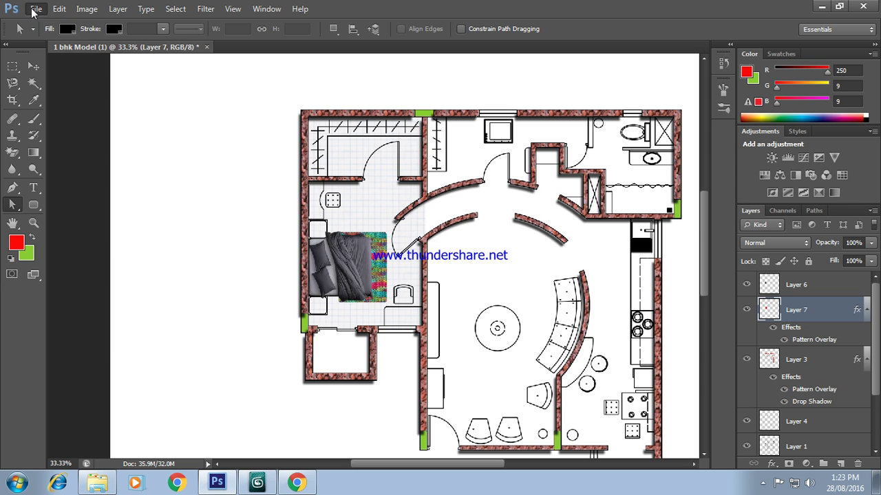
pyautogui.click(36, 9)
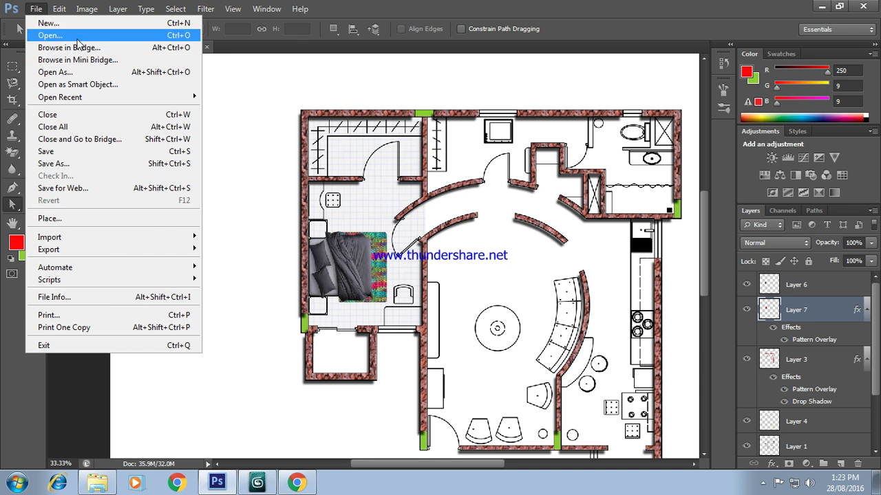
pyautogui.click(49, 35)
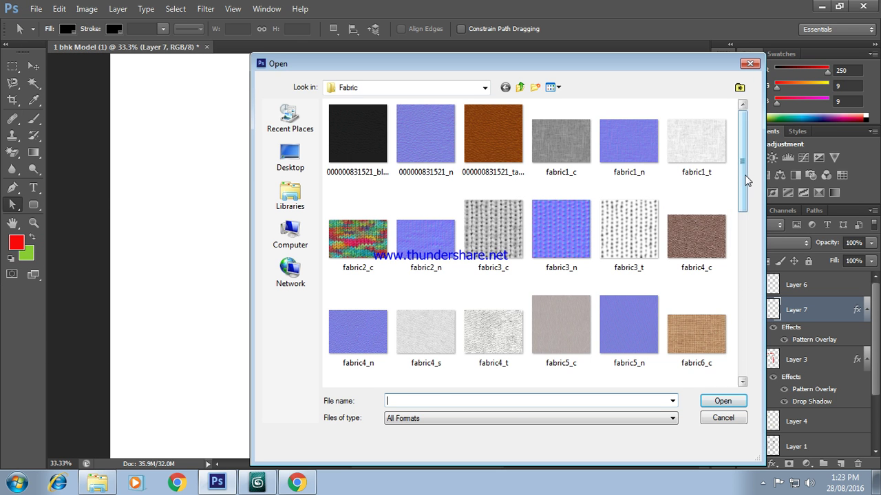
pyautogui.moveTo(746, 181); pyautogui.dragTo(746, 113)
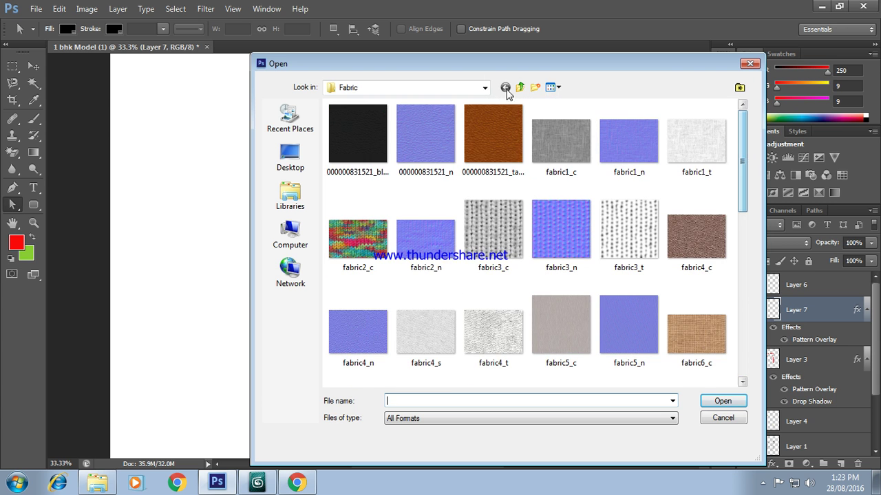
pyautogui.click(413, 88)
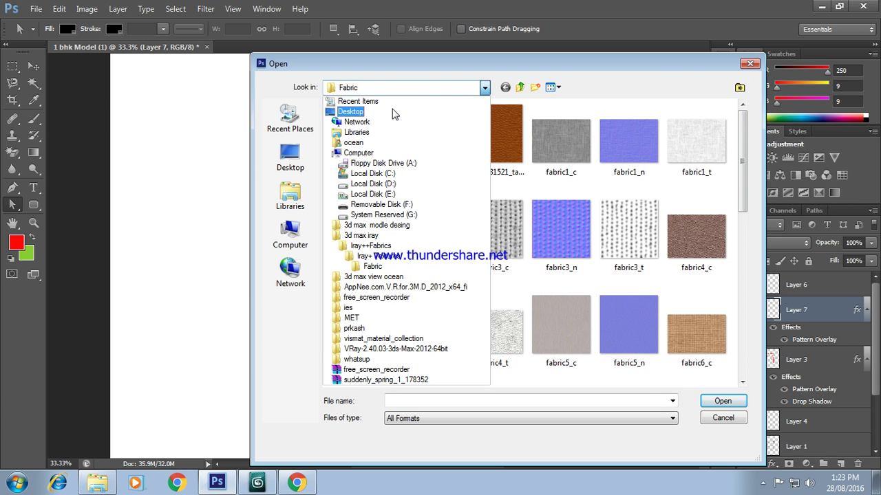
pyautogui.click(397, 113)
pyautogui.moveTo(743, 184)
pyautogui.mouseDown()
pyautogui.moveTo(735, 369)
pyautogui.moveTo(754, 262)
pyautogui.moveTo(751, 373)
pyautogui.moveTo(757, 251)
pyautogui.mouseUp()
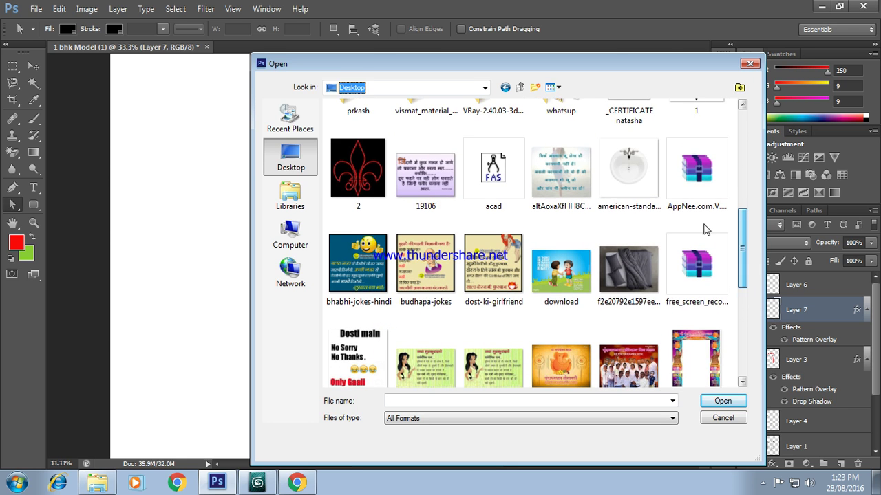
pyautogui.click(639, 221)
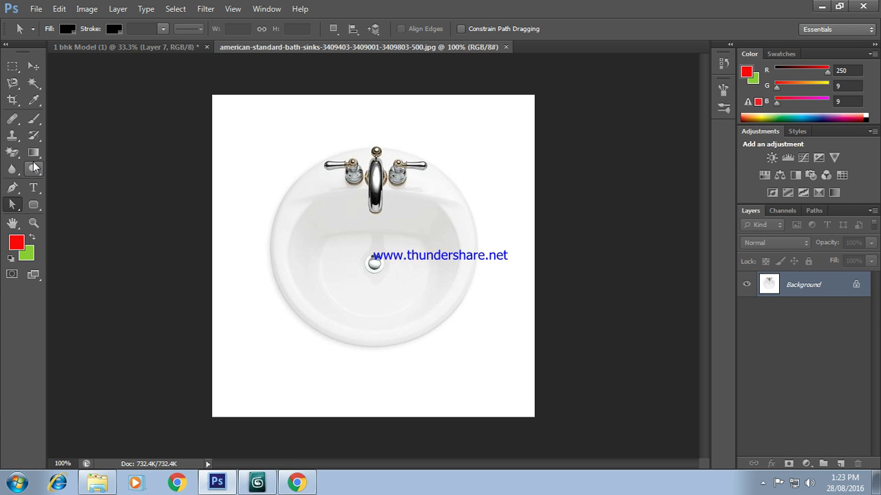
# Step: Magic-erase the sink photo's white background and drag the sink onto the floor plan as Layer 8
pyautogui.moveTo(12, 152); pyautogui.dragTo(58, 172)
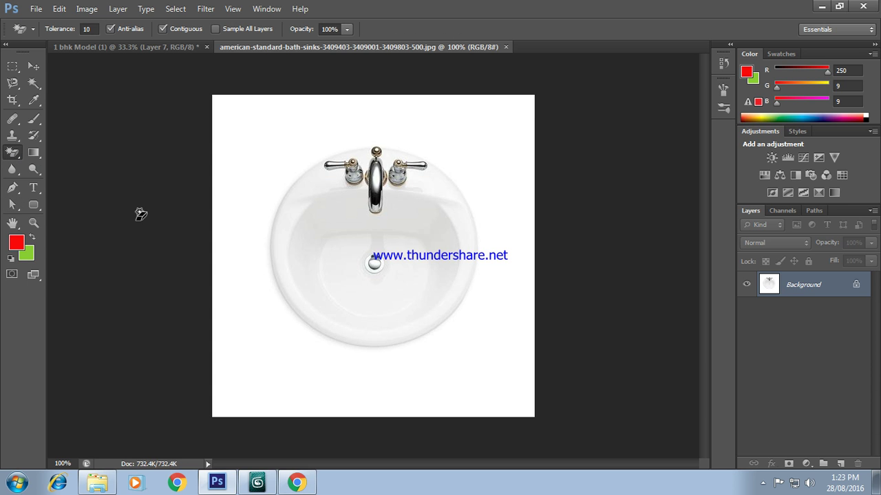
pyautogui.click(242, 212)
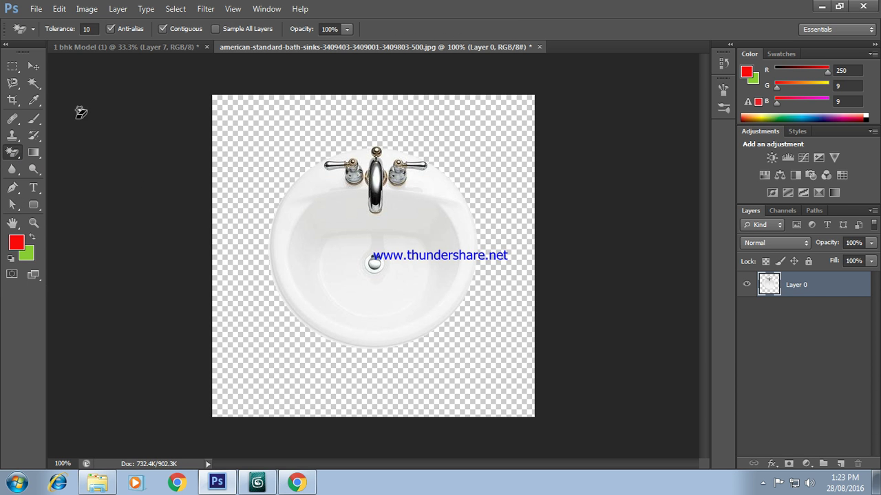
pyautogui.click(34, 66)
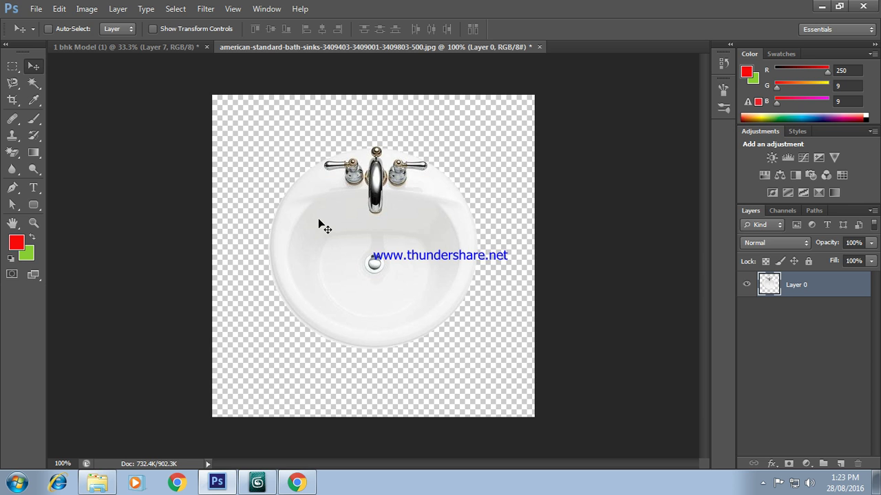
pyautogui.moveTo(311, 192)
pyautogui.mouseDown()
pyautogui.moveTo(337, 236)
pyautogui.moveTo(453, 295)
pyautogui.moveTo(514, 255)
pyautogui.mouseUp()
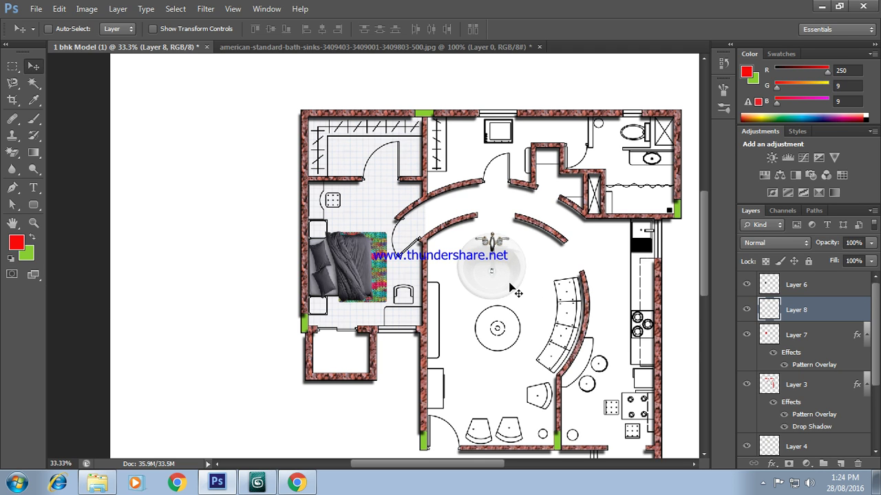
# Step: Try rotating the sink to 90° and 45°, then reset its rotation to 0°
pyautogui.hotkey('ctrl', 't')
pyautogui.moveTo(538, 305); pyautogui.dragTo(527, 311)
pyautogui.click(308, 28)
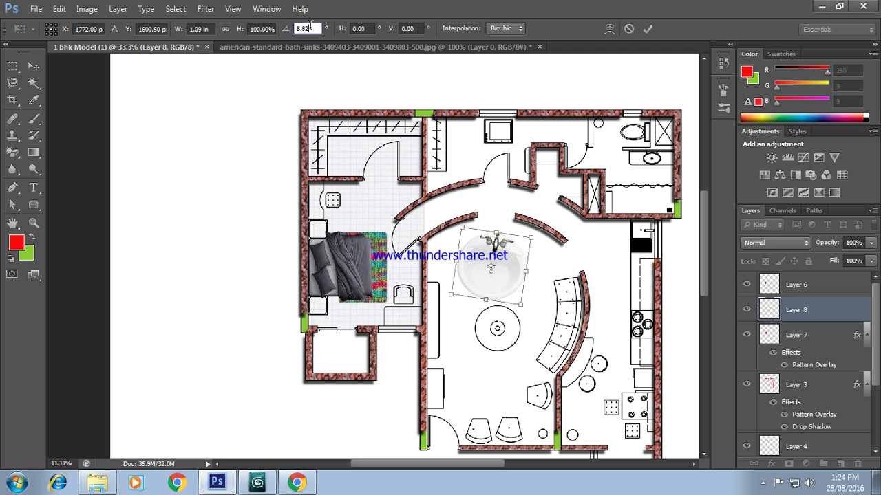
pyautogui.write('90')
pyautogui.press('Return')
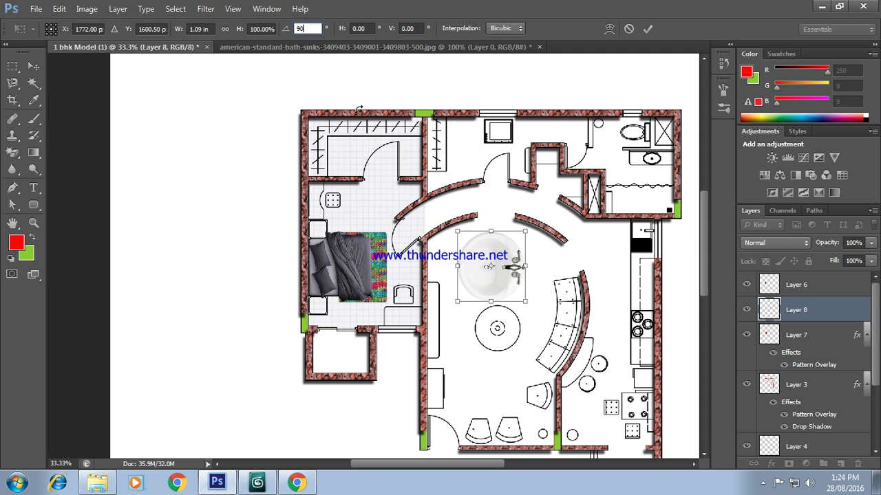
pyautogui.click(298, 29)
pyautogui.write('45')
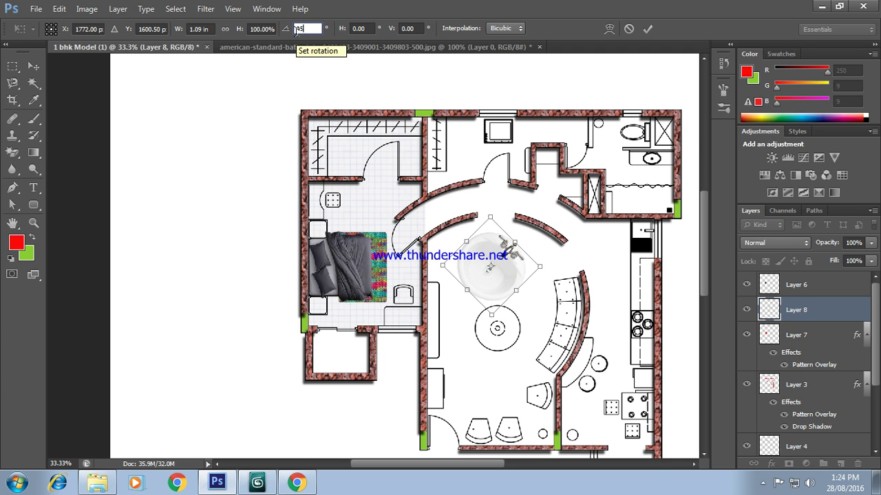
pyautogui.doubleClick(310, 27)
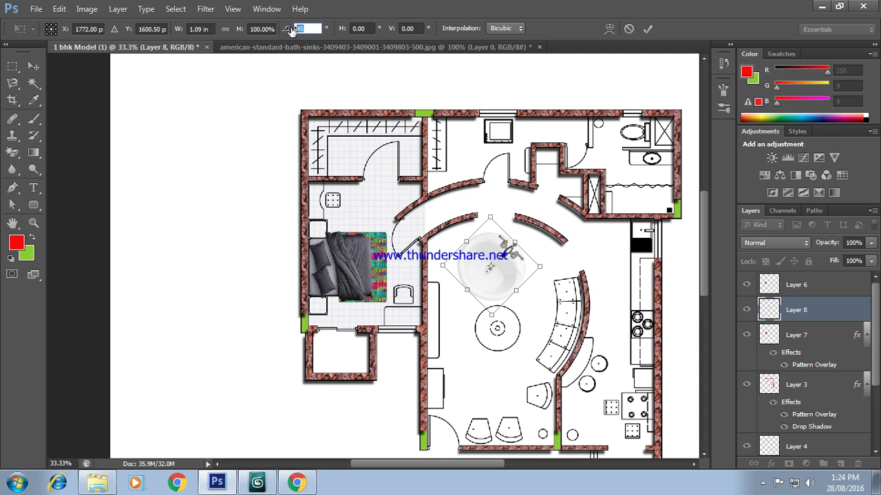
pyautogui.write('0')
pyautogui.press('Return')
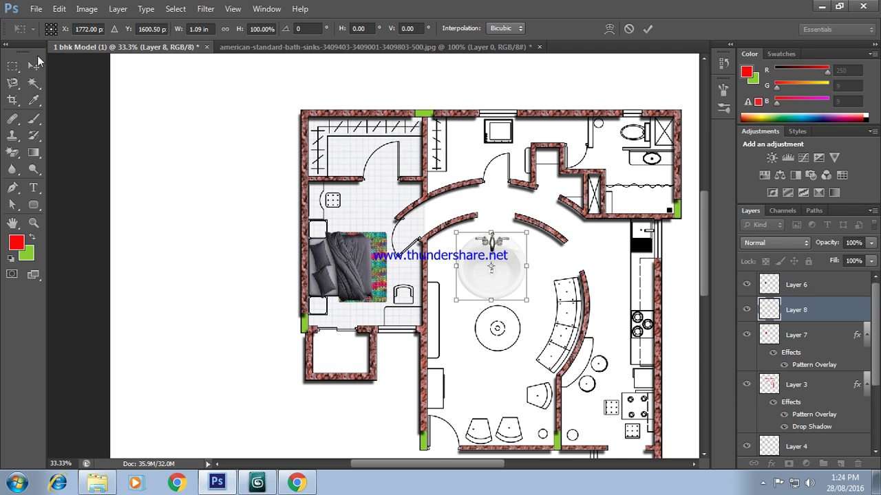
# Step: Scale the sink proportionally to 35% height in Free Transform
pyautogui.click(225, 29)
pyautogui.doubleClick(275, 29)
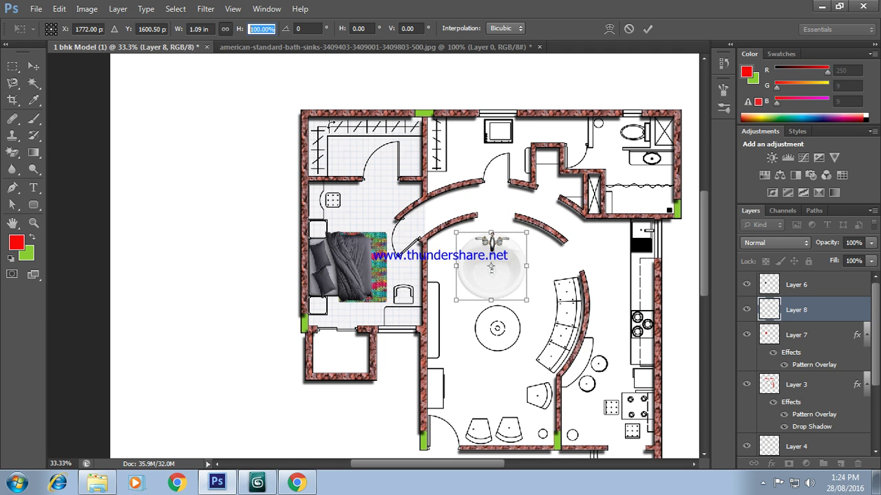
pyautogui.write('6')
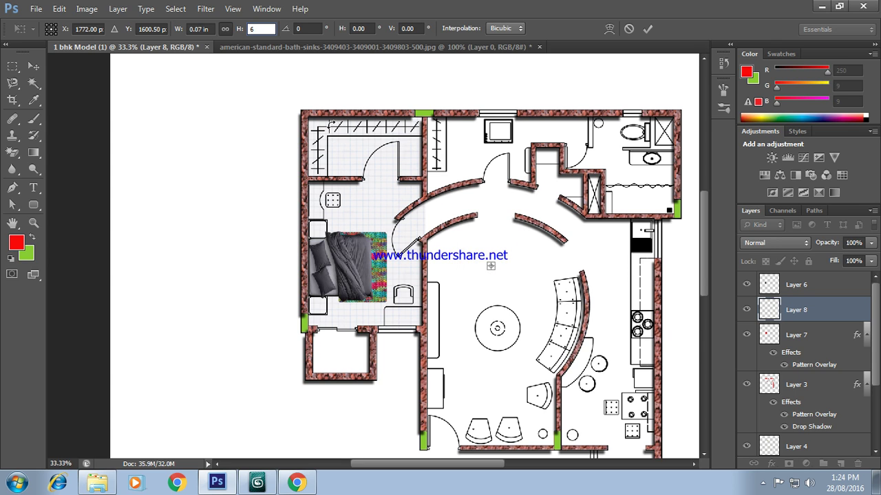
pyautogui.write('0')
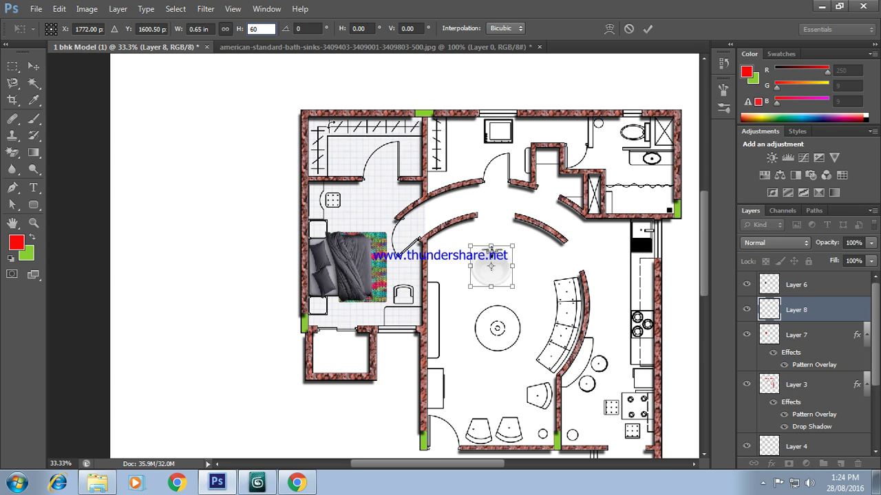
pyautogui.press('BackSpace')
pyautogui.press('BackSpace')
pyautogui.write('4')
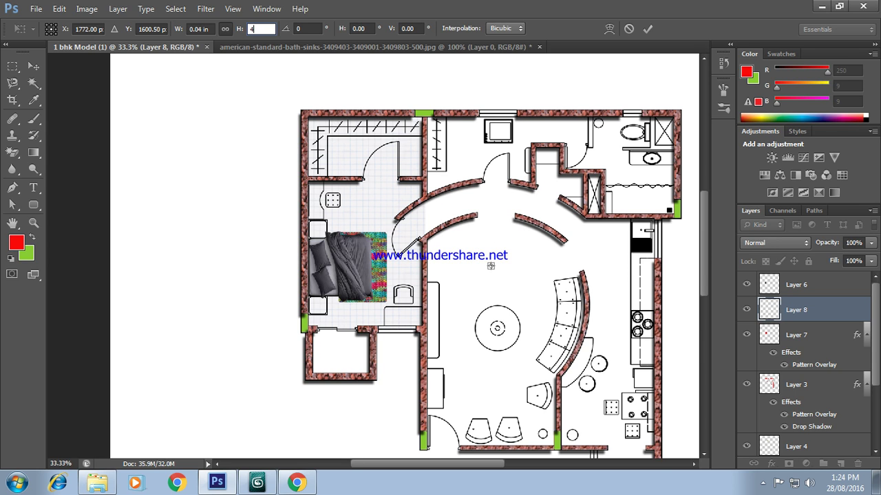
pyautogui.write('0')
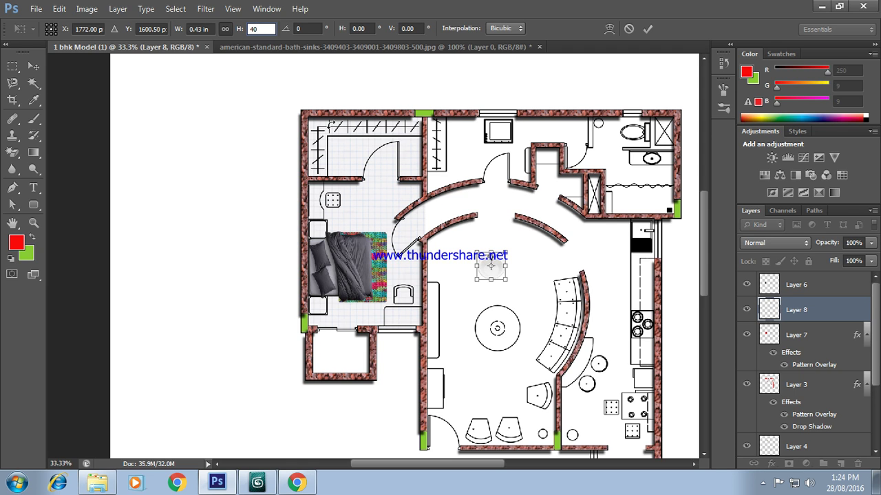
pyautogui.press('BackSpace')
pyautogui.press('BackSpace')
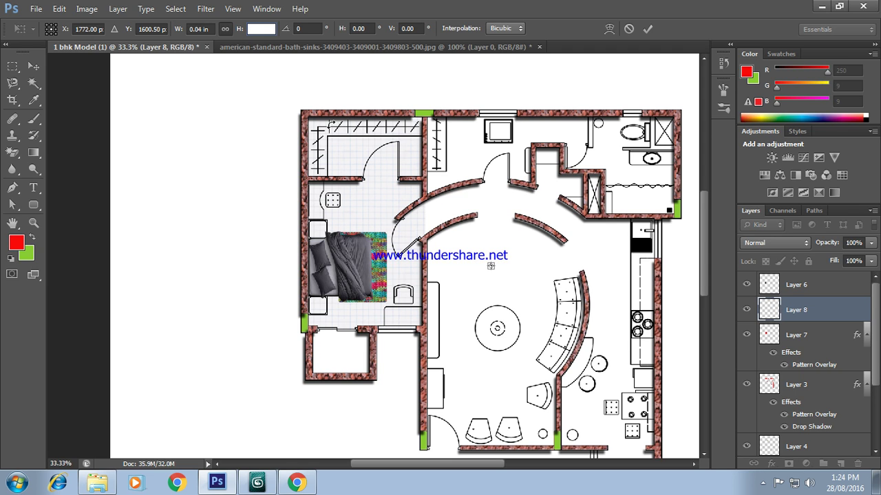
pyautogui.write('35')
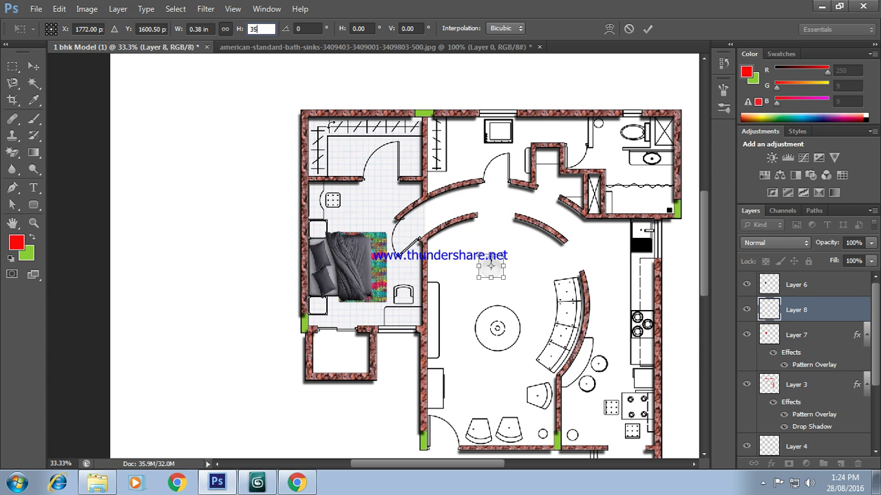
pyautogui.press('Return')
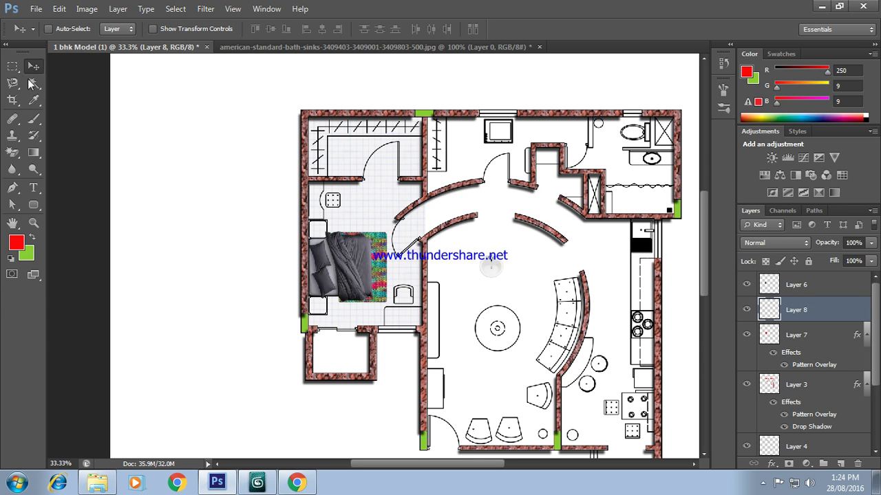
# Step: Move the small sink into the bathroom and zoom in closely on it
pyautogui.moveTo(499, 267)
pyautogui.mouseDown()
pyautogui.moveTo(564, 240)
pyautogui.moveTo(659, 161)
pyautogui.mouseUp()
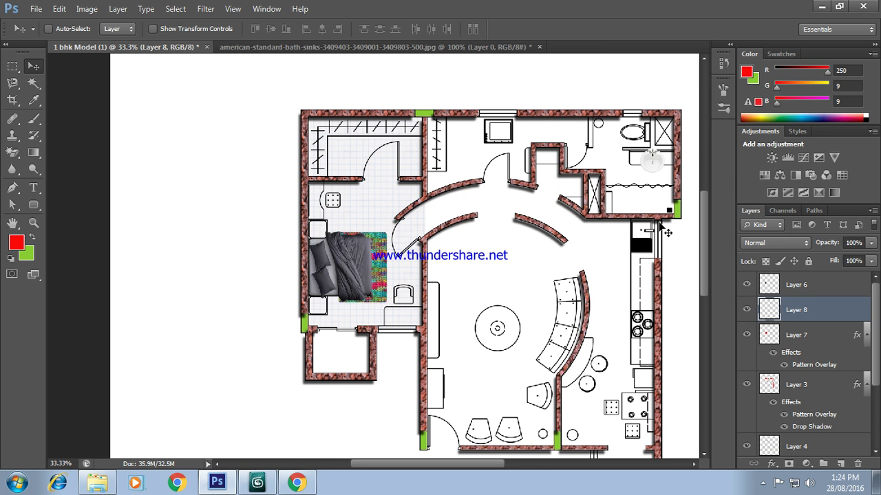
pyautogui.hotkey('ctrl', '+')
pyautogui.hotkey('ctrl', '+')
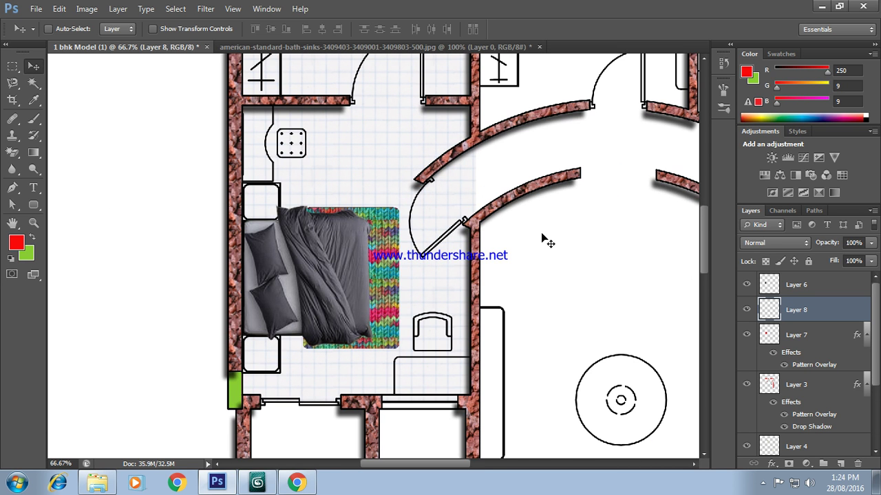
pyautogui.moveTo(528, 227); pyautogui.dragTo(118, 275)
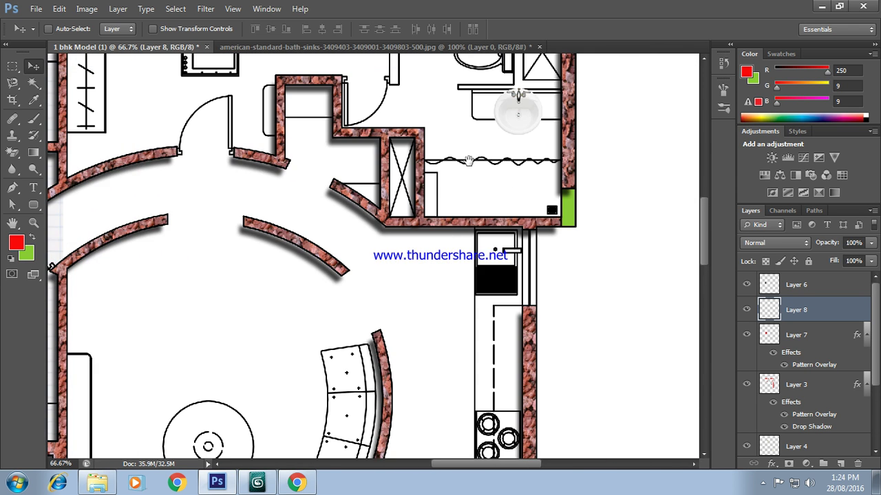
pyautogui.moveTo(523, 113)
pyautogui.mouseDown()
pyautogui.moveTo(444, 201)
pyautogui.moveTo(298, 320)
pyautogui.mouseUp()
pyautogui.hotkey('ctrl', '+')
pyautogui.hotkey('ctrl', '+')
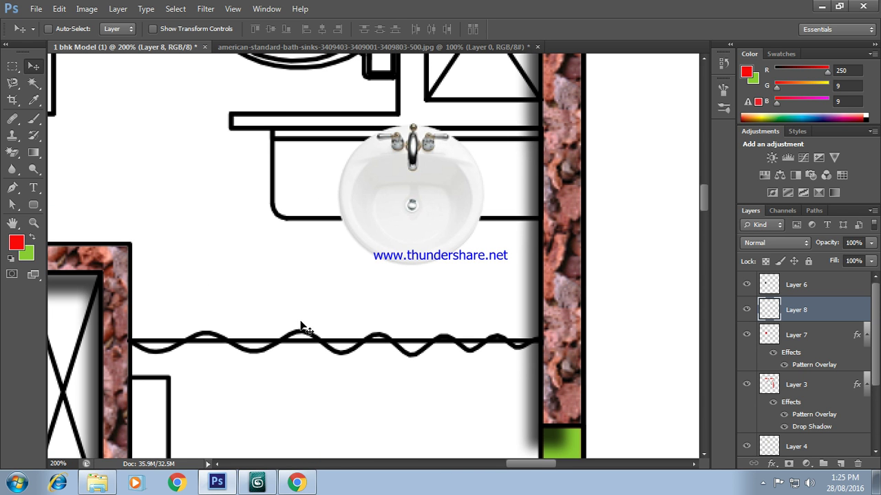
# Step: Squash and narrow the sink into a flattened oval fitting the vanity counter
pyautogui.hotkey('ctrl', 't')
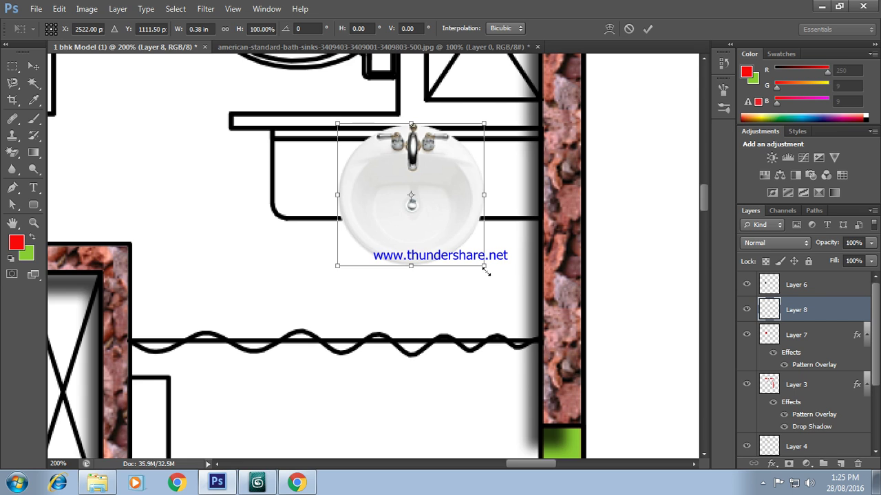
pyautogui.moveTo(484, 266); pyautogui.dragTo(479, 248)
pyautogui.moveTo(402, 246); pyautogui.dragTo(418, 221)
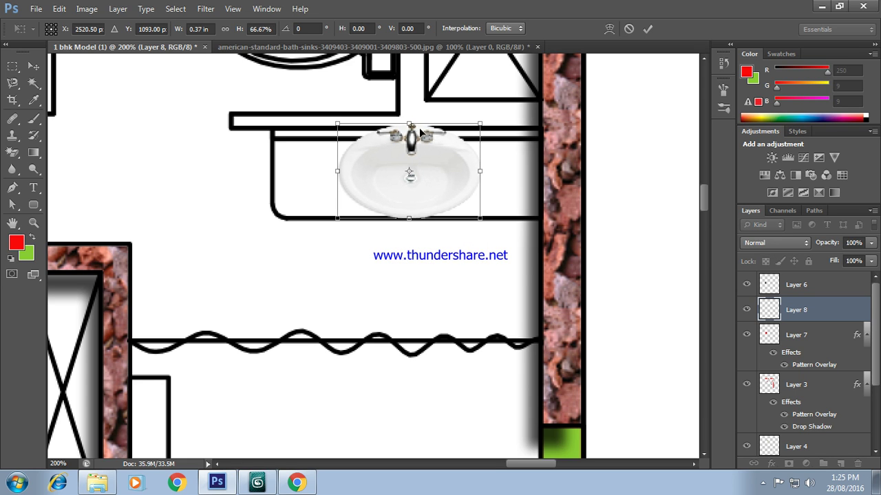
pyautogui.moveTo(411, 123); pyautogui.dragTo(412, 132)
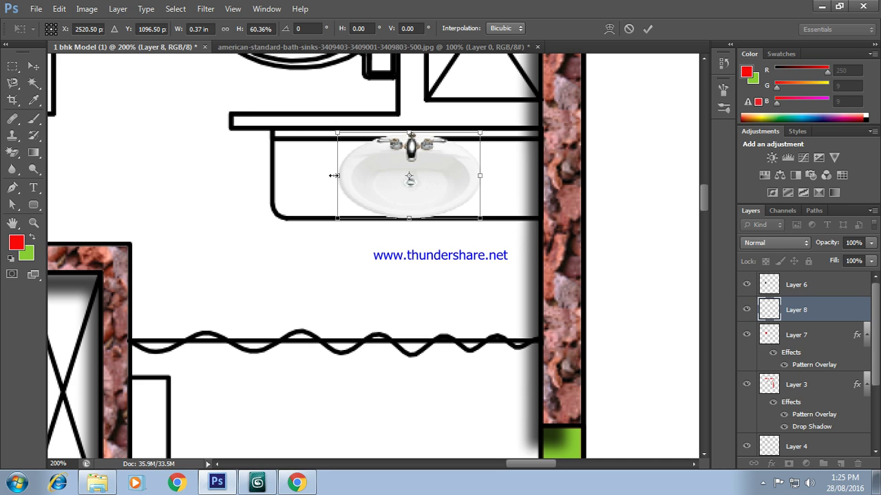
pyautogui.moveTo(337, 171); pyautogui.dragTo(352, 176)
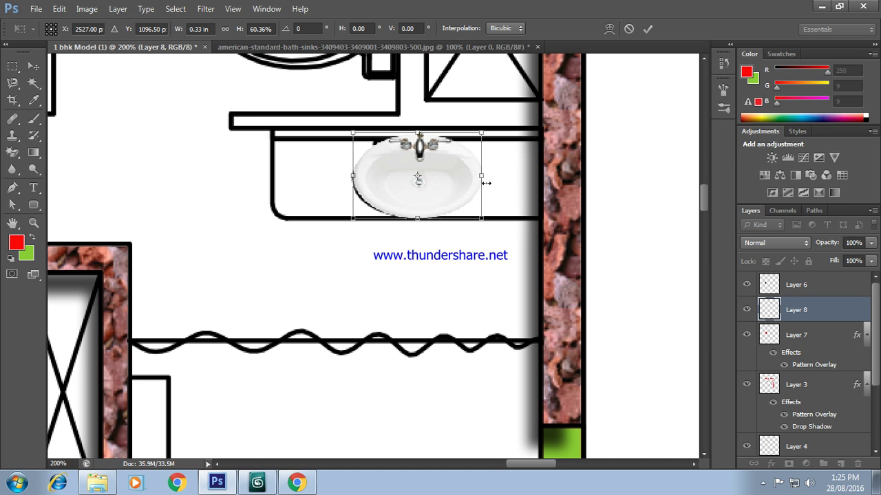
pyautogui.moveTo(485, 183); pyautogui.dragTo(468, 181)
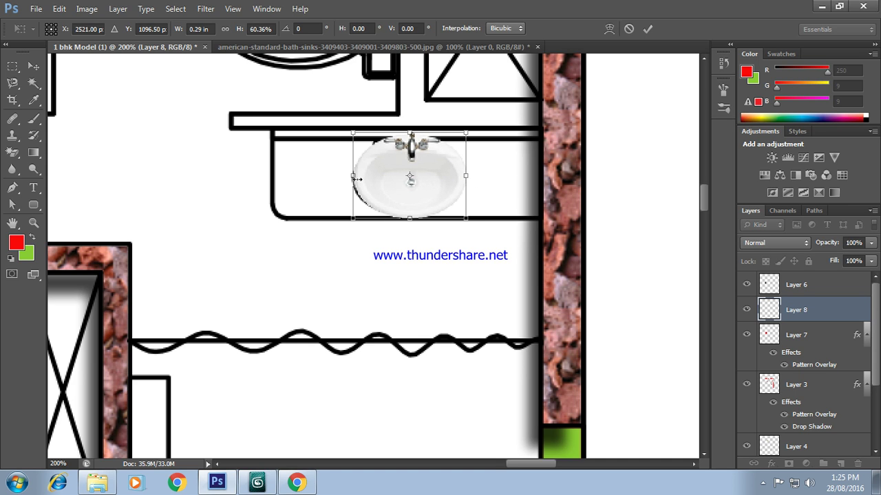
pyautogui.moveTo(356, 179); pyautogui.dragTo(348, 178)
pyautogui.press('Return')
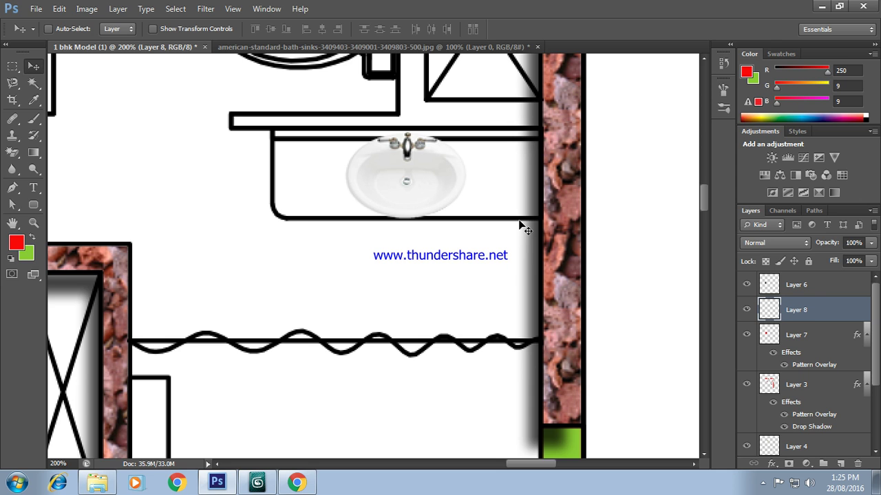
# Step: Add a Drop Shadow effect to the sink on Layer 8
pyautogui.rightClick(809, 311)
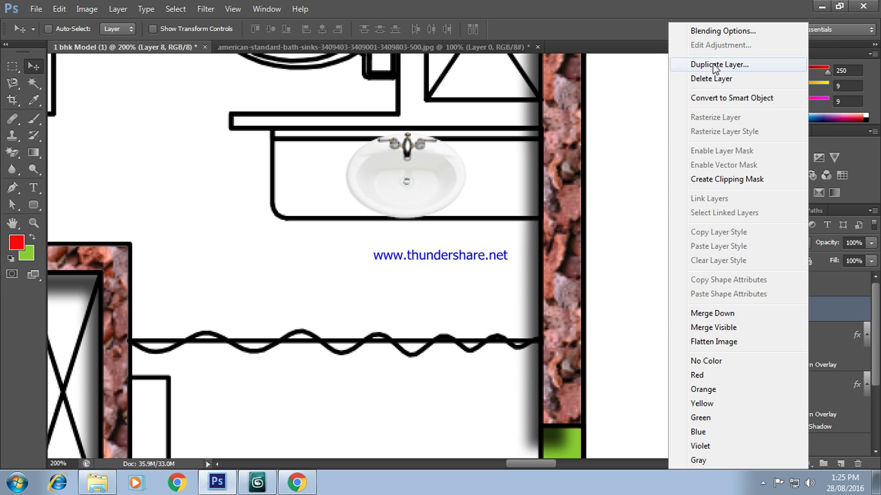
pyautogui.click(721, 31)
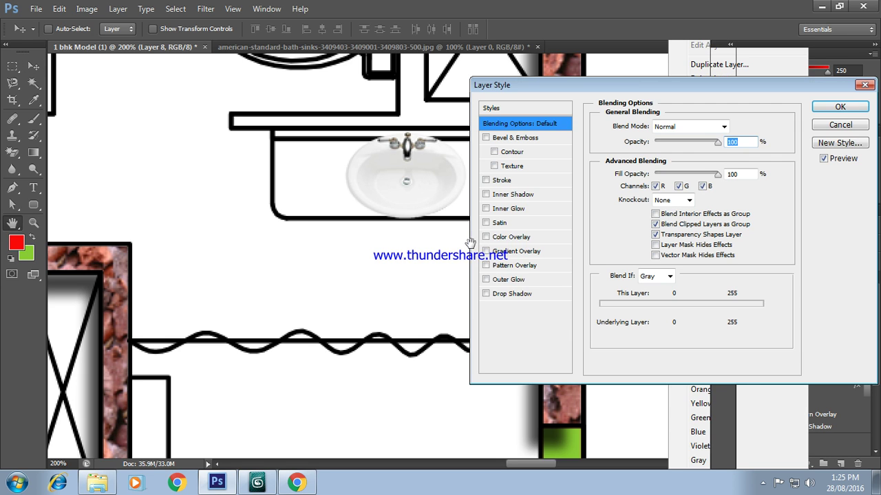
pyautogui.click(509, 293)
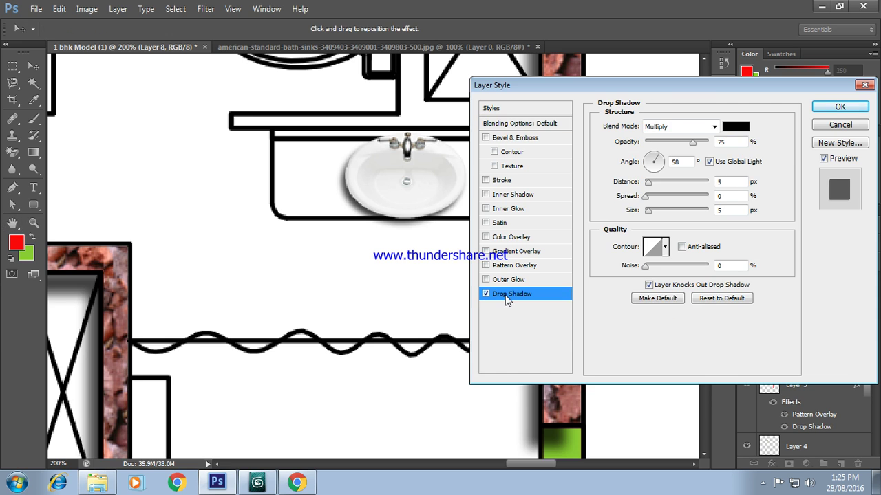
pyautogui.click(841, 107)
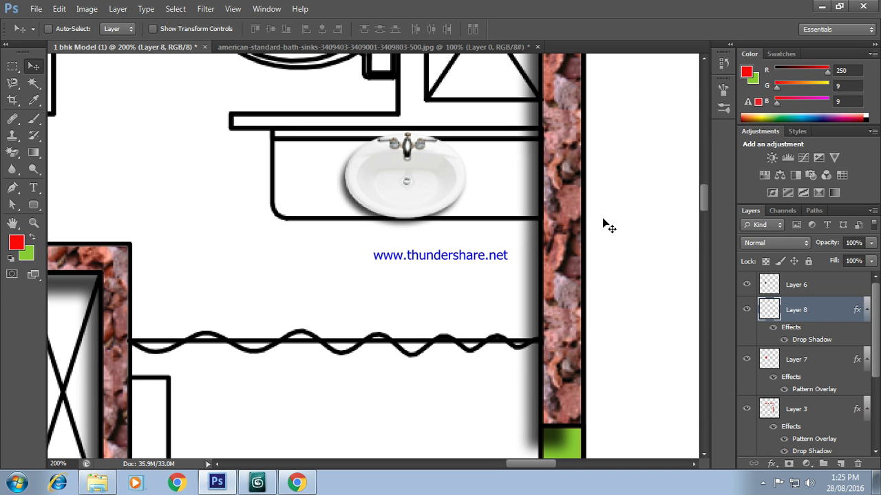
# Step: Zoom out to view the whole floor plan and select the Zoom tool
pyautogui.hotkey('ctrl', '-')
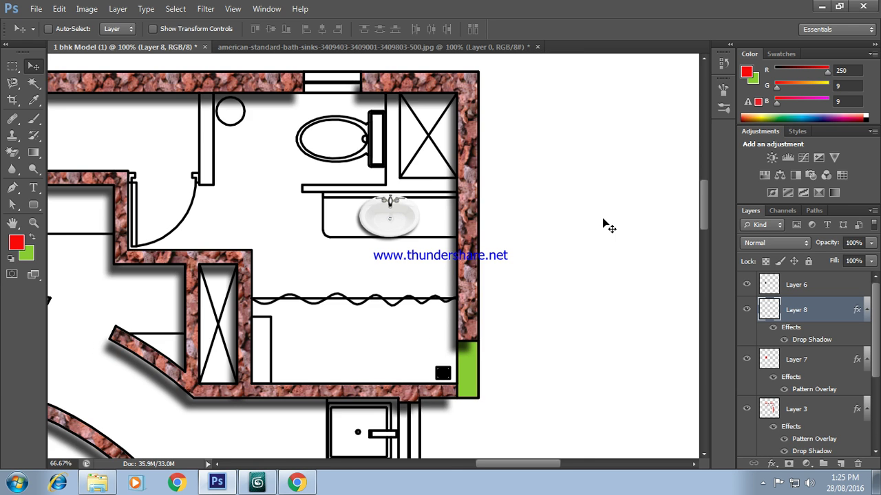
pyautogui.hotkey('ctrl', '-')
pyautogui.hotkey('ctrl', '-')
pyautogui.hotkey('ctrl', '-')
pyautogui.hotkey('ctrl', '-')
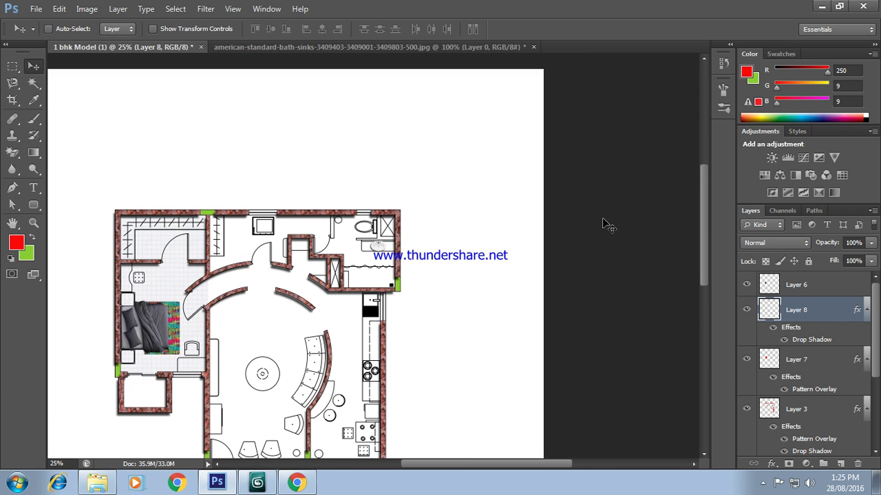
pyautogui.hotkey('ctrl', '-')
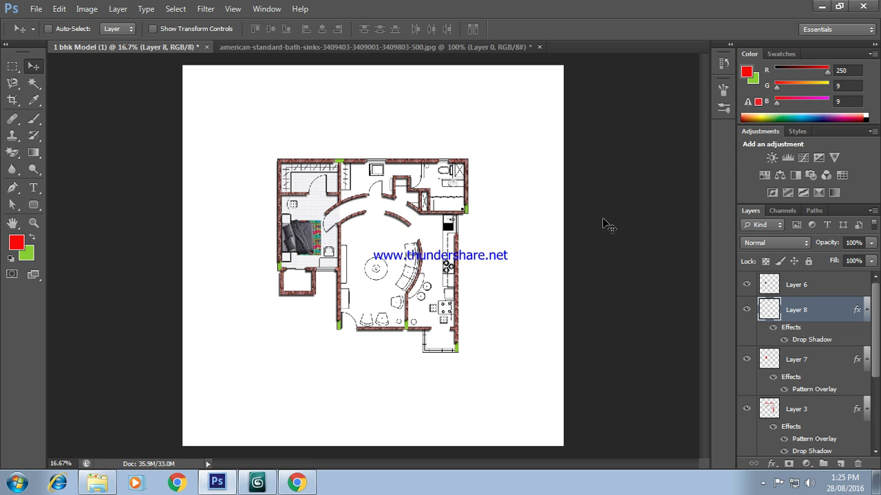
pyautogui.click(33, 222)
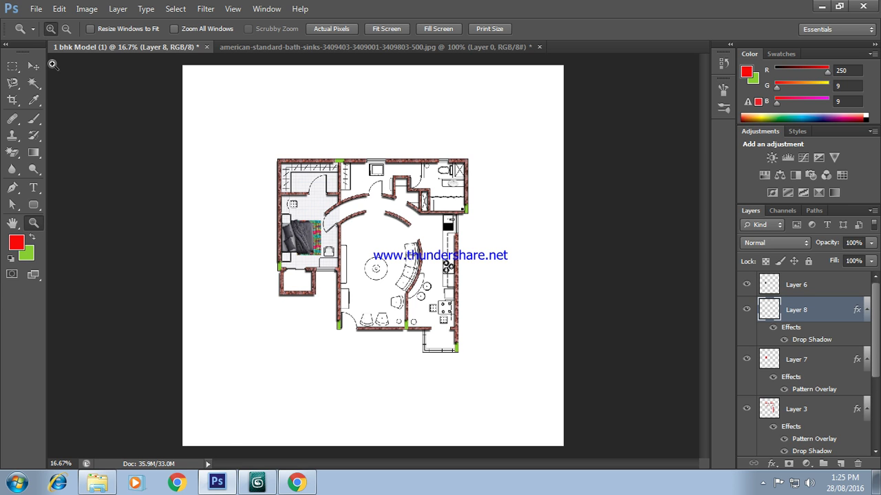
# Step: In Chrome, scroll through the wash basin results, then go back to the double bed results
pyautogui.click(297, 482)
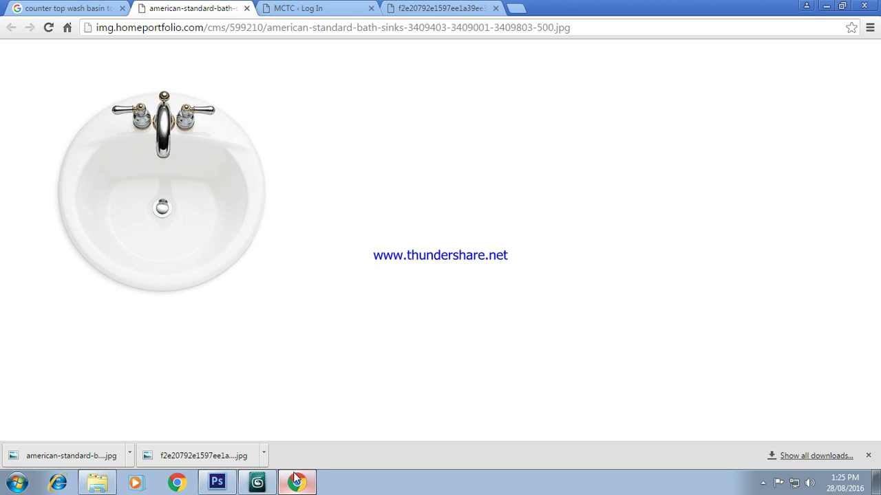
pyautogui.click(71, 8)
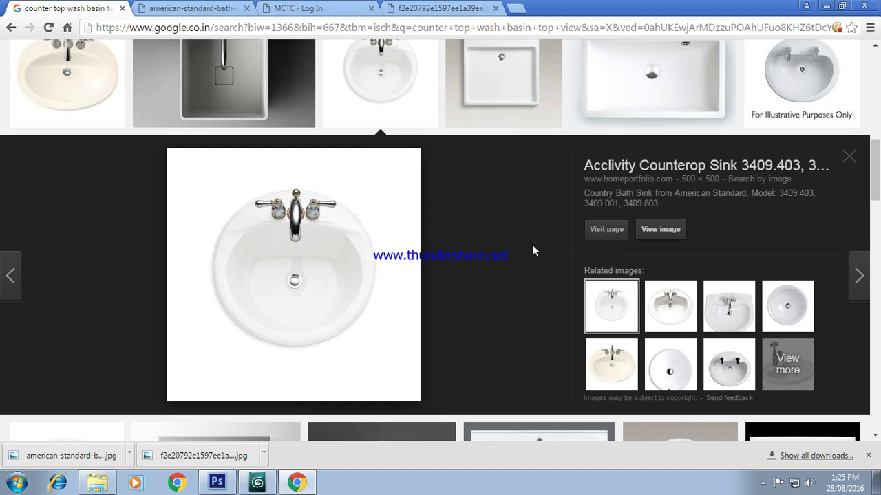
pyautogui.scroll(-3, 532, 245)
pyautogui.scroll(-2, 534, 246)
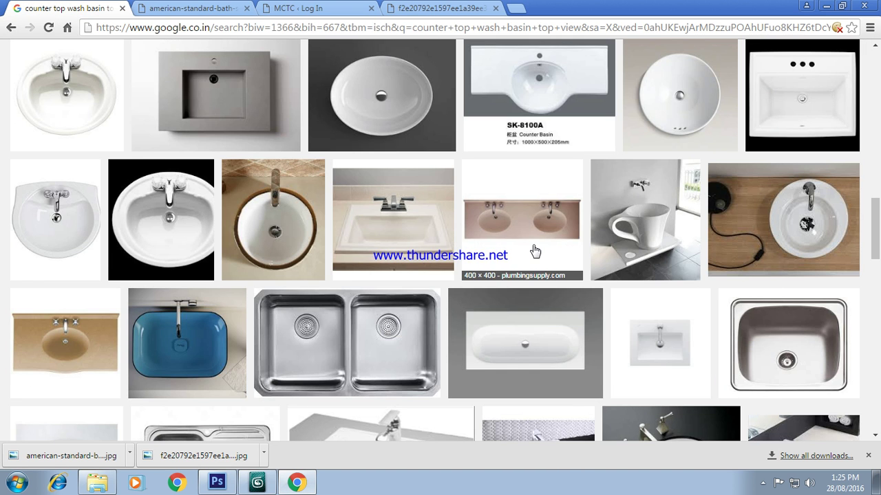
pyautogui.scroll(-2, 536, 252)
pyautogui.scroll(-1, 585, 260)
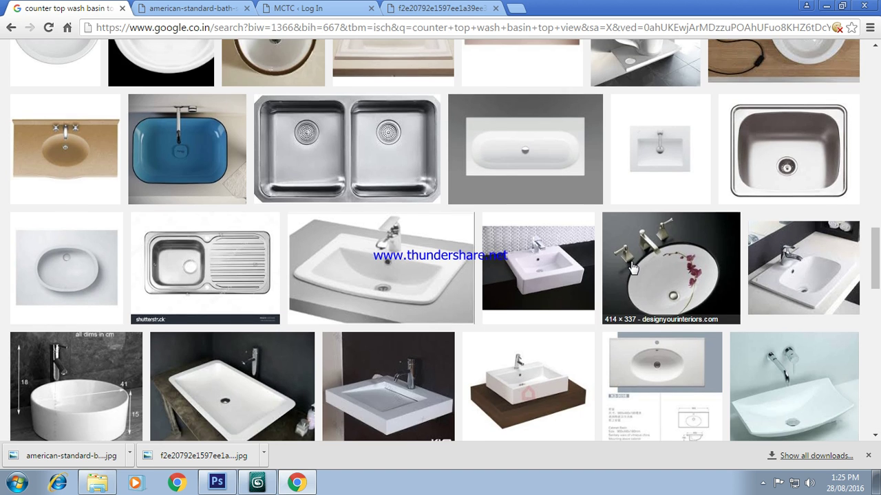
pyautogui.scroll(-2, 633, 267)
pyautogui.scroll(-1, 632, 263)
pyautogui.scroll(-1, 596, 249)
pyautogui.scroll(-2, 582, 250)
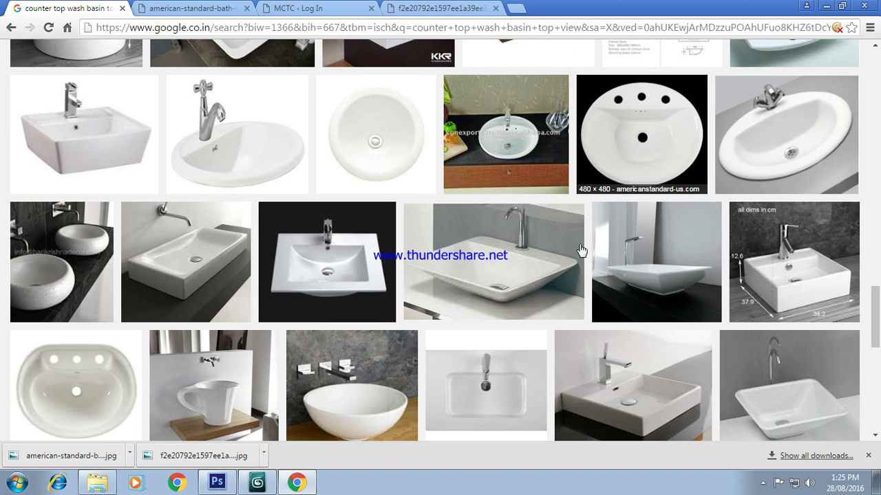
pyautogui.click(11, 27)
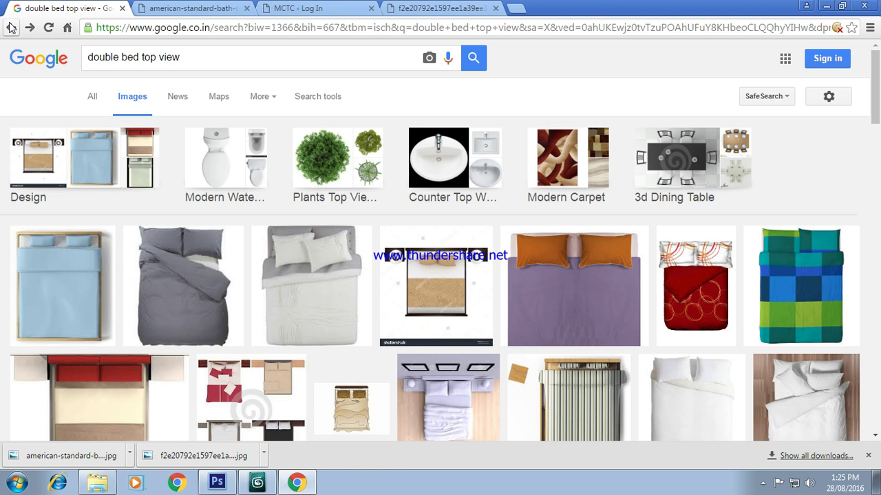
# Step: Preview the pink shutterstock double bed and open it alone via View image
pyautogui.click(137, 392)
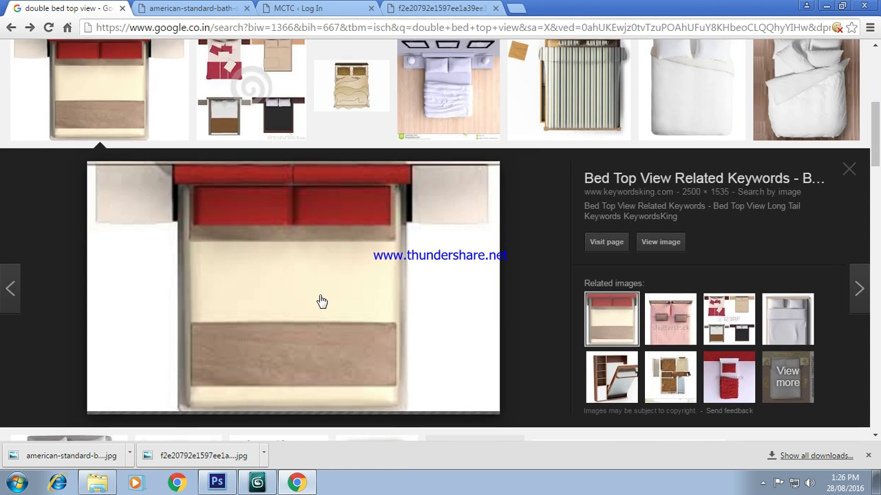
pyautogui.scroll(-2, 321, 301)
pyautogui.click(671, 189)
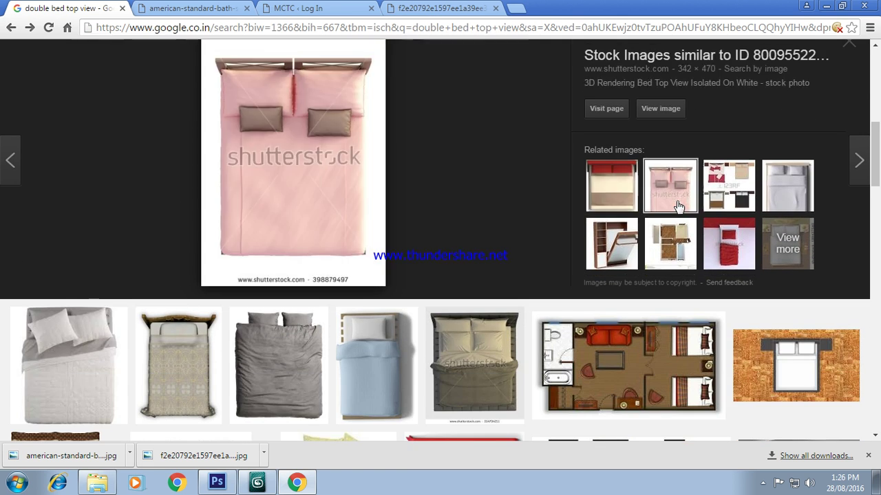
pyautogui.rightClick(251, 141)
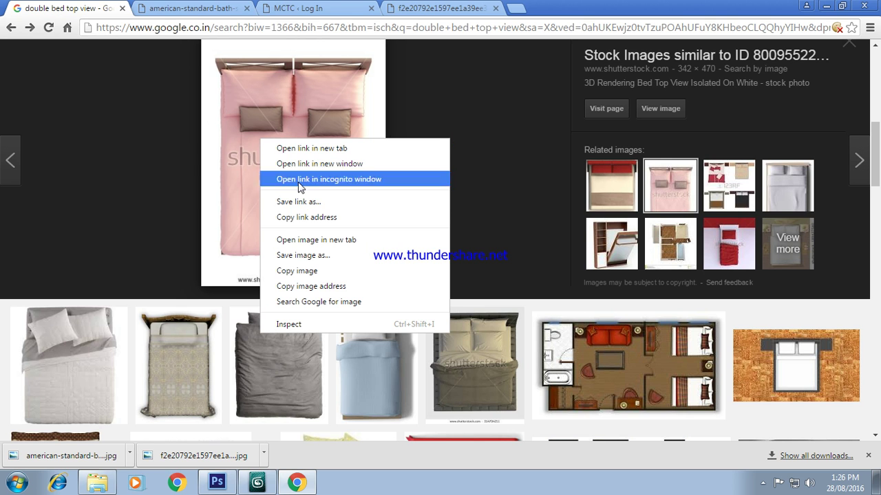
pyautogui.click(666, 107)
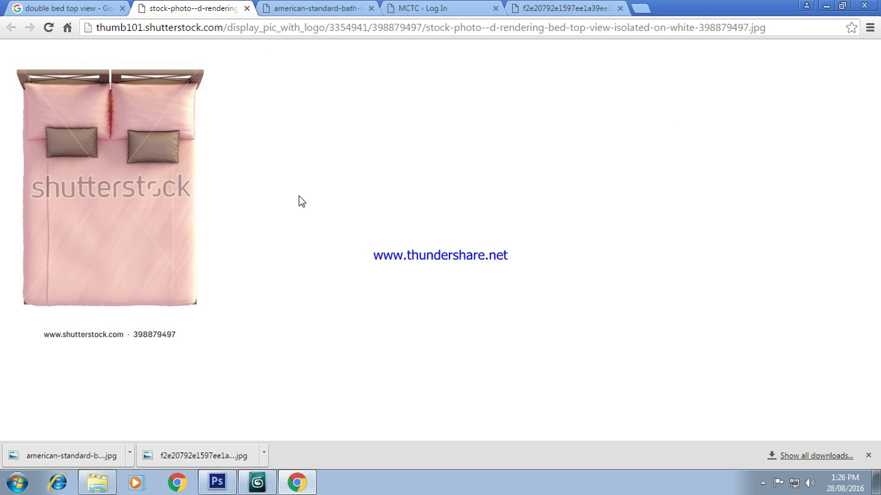
# Step: Save the pink bed image as abc12.jpg, then reveal the download in its Desktop folder
pyautogui.rightClick(77, 168)
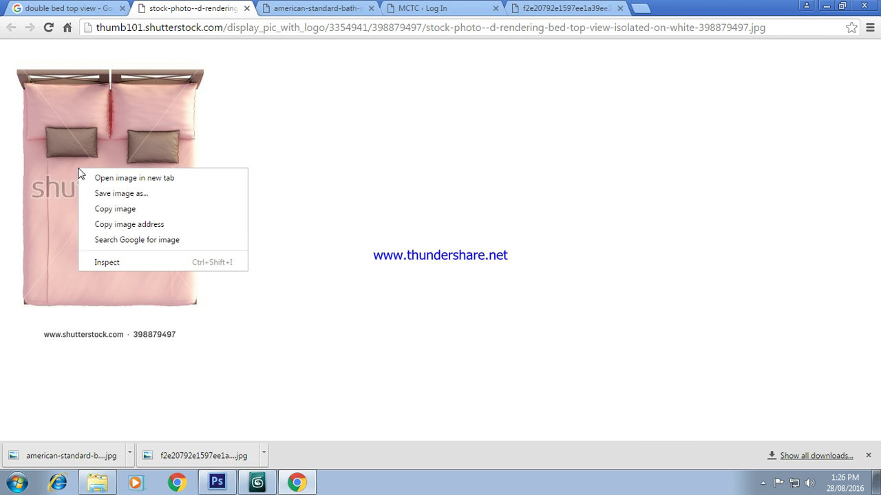
pyautogui.click(131, 195)
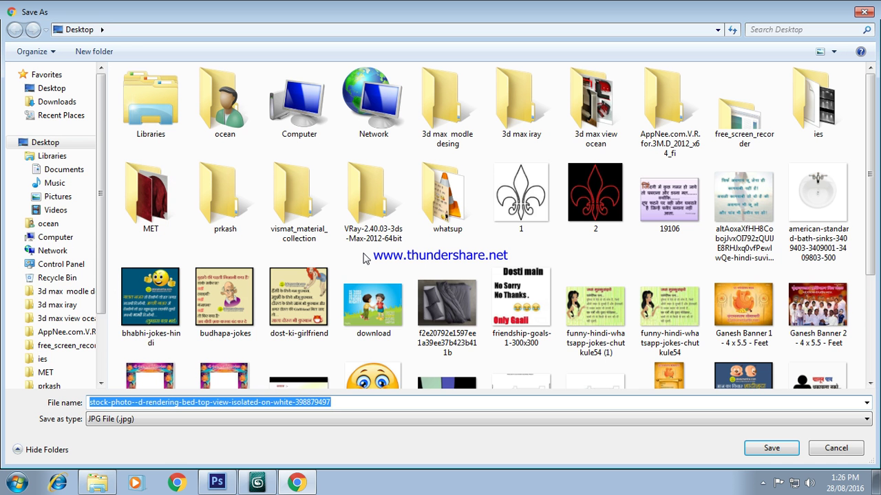
pyautogui.write('ab')
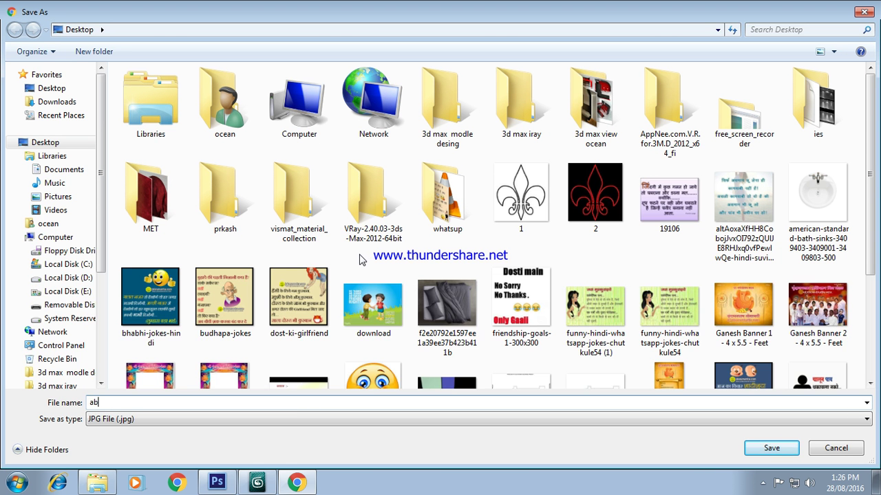
pyautogui.write('c12')
pyautogui.click(765, 448)
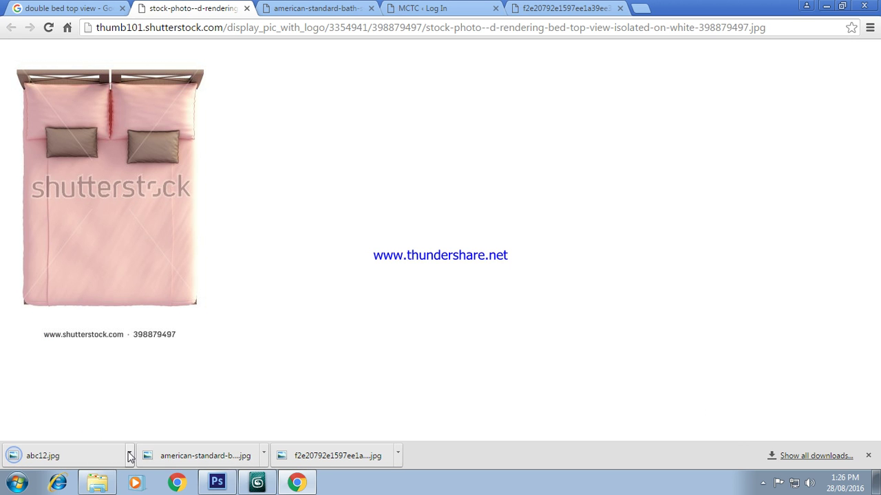
pyautogui.click(128, 455)
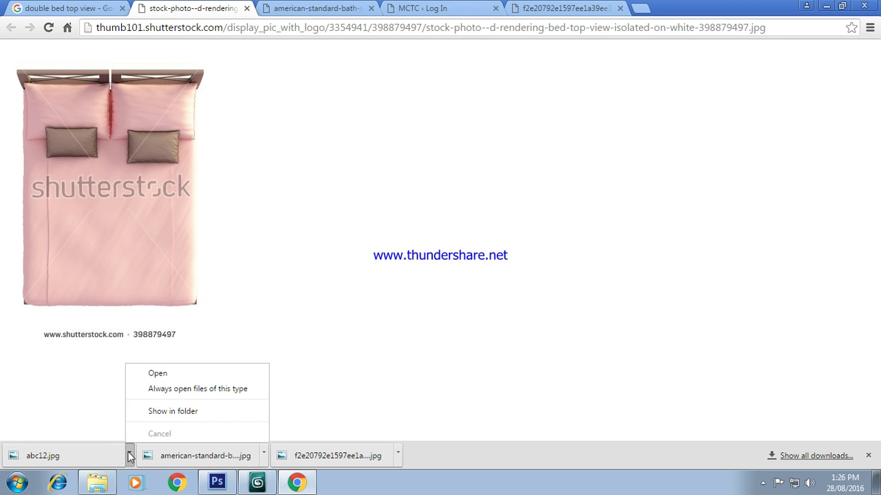
pyautogui.click(169, 411)
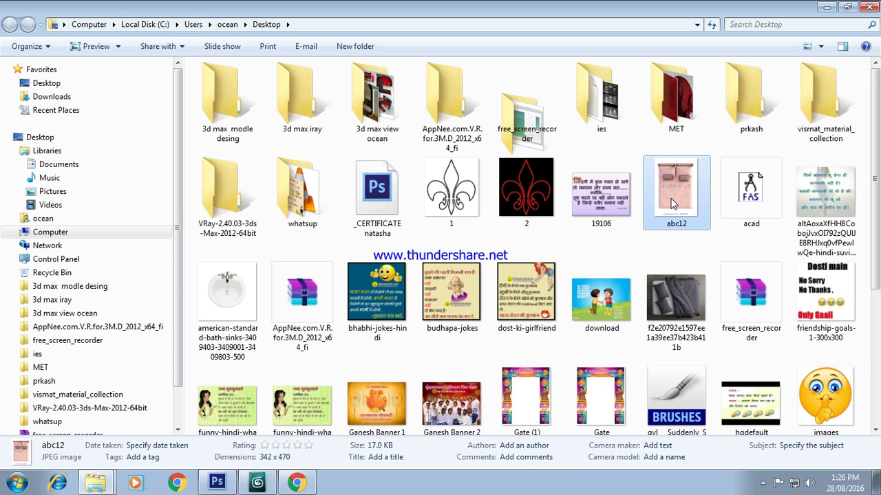
# Step: Place abc12.jpg into the floor plan document
pyautogui.click(217, 483)
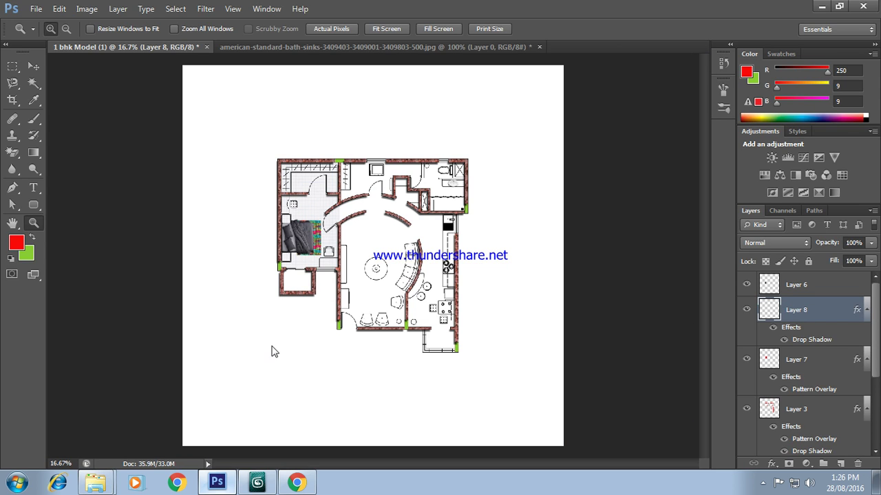
pyautogui.moveTo(275, 337); pyautogui.dragTo(275, 337)
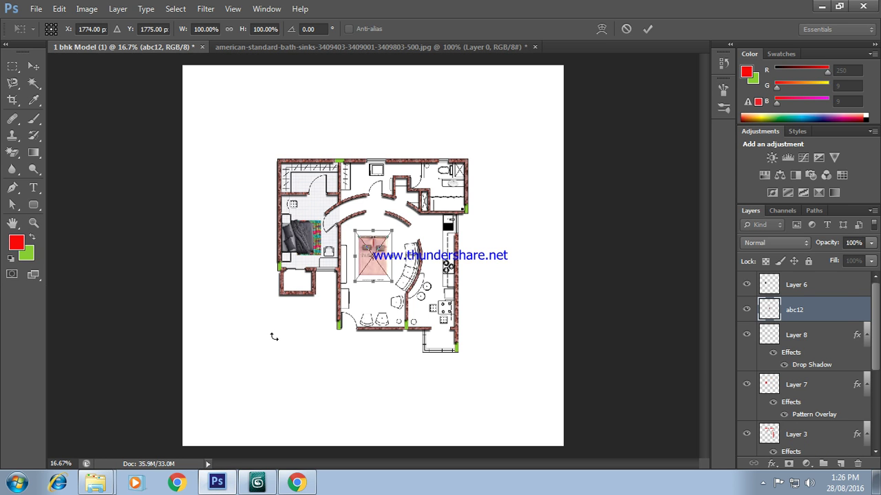
pyautogui.click(12, 66)
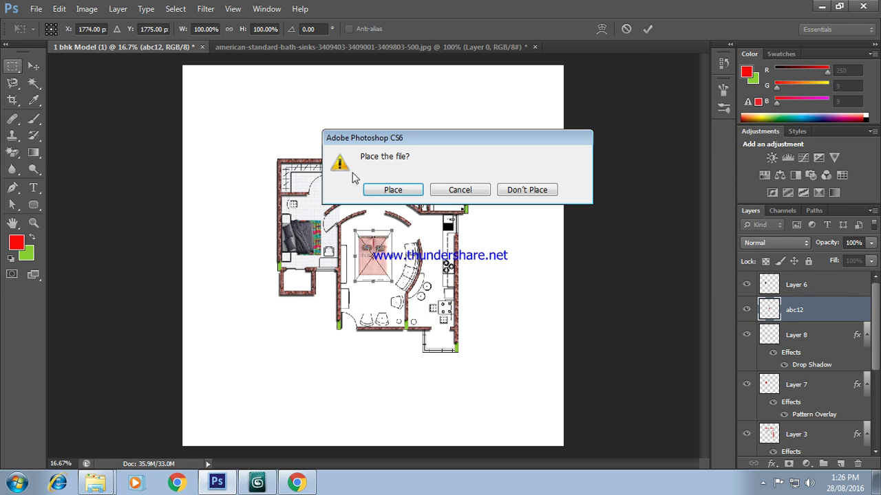
pyautogui.click(398, 191)
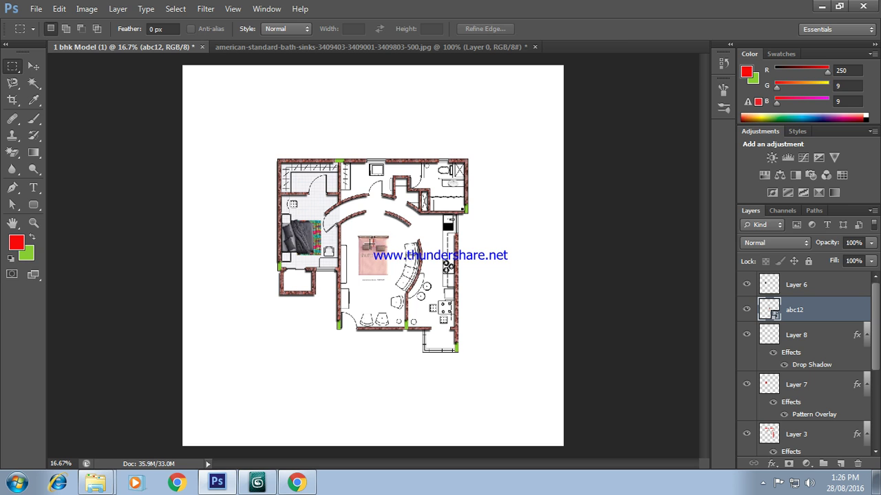
# Step: Scale the pink bed image to about 350% and move it over the left bedroom
pyautogui.hotkey('ctrl', 't')
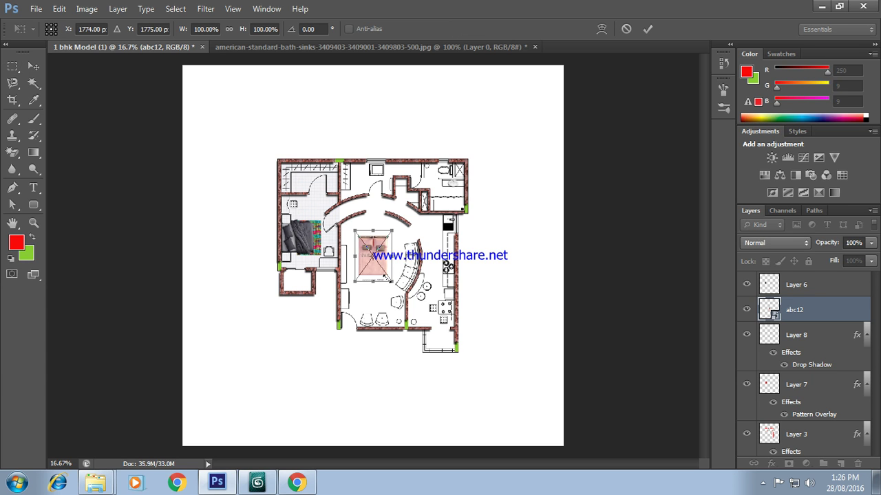
pyautogui.moveTo(394, 283); pyautogui.dragTo(395, 288)
pyautogui.moveTo(437, 345); pyautogui.dragTo(480, 409)
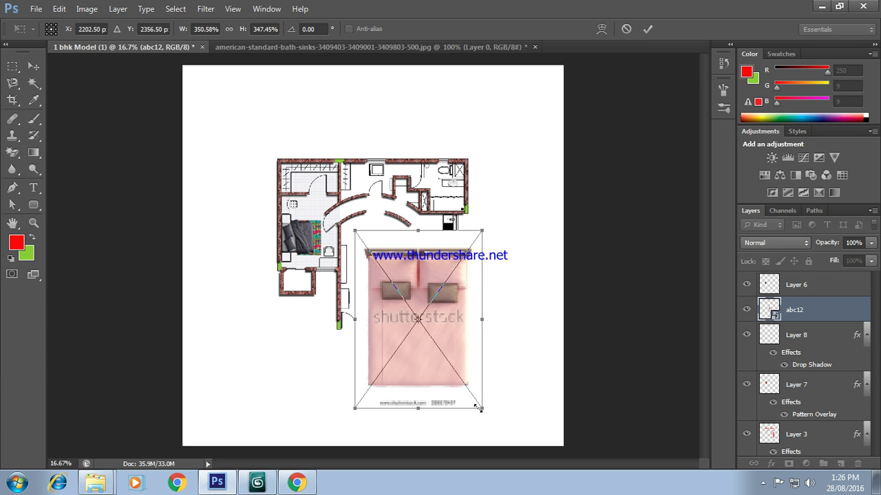
pyautogui.moveTo(385, 350); pyautogui.dragTo(294, 330)
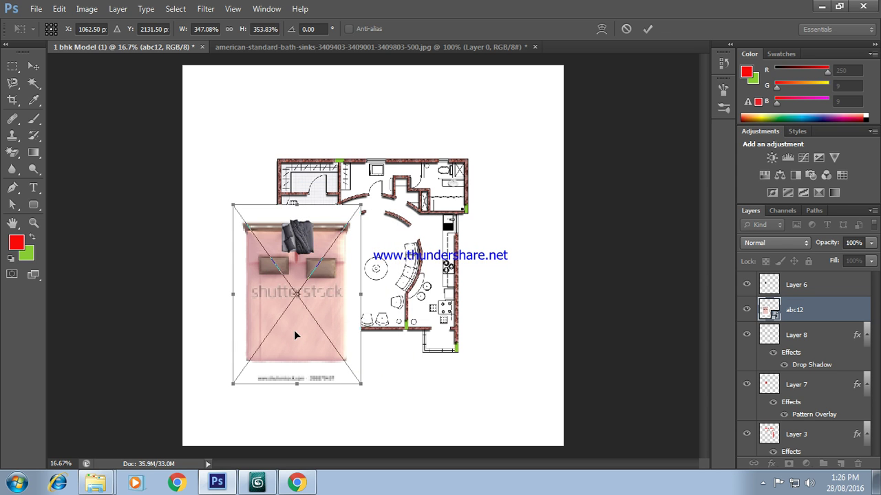
pyautogui.press('Return')
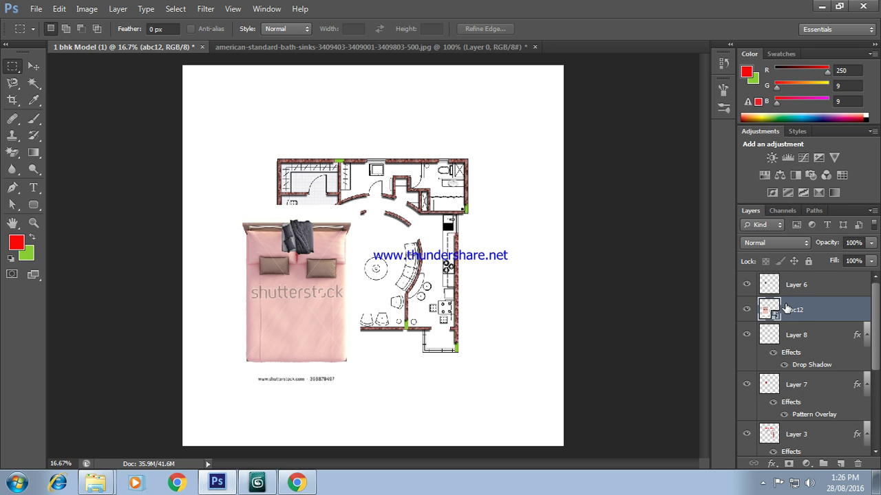
pyautogui.rightClick(787, 310)
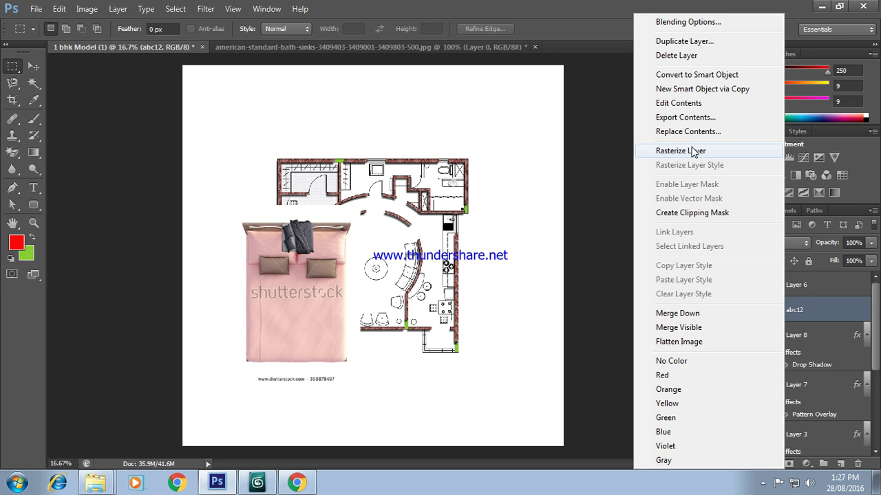
pyautogui.click(824, 274)
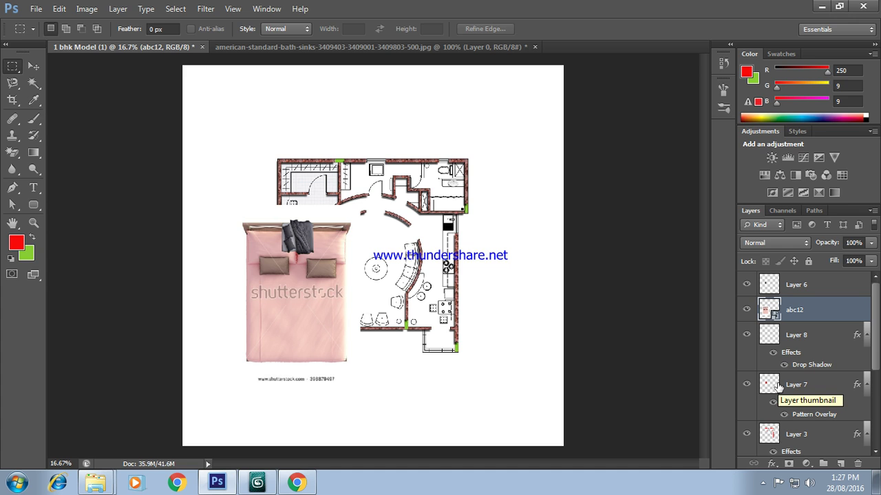
# Step: Rasterize the abc12 bed layer into a plain pixel layer from its Layers panel menu
pyautogui.rightClick(770, 314)
pyautogui.click(791, 315)
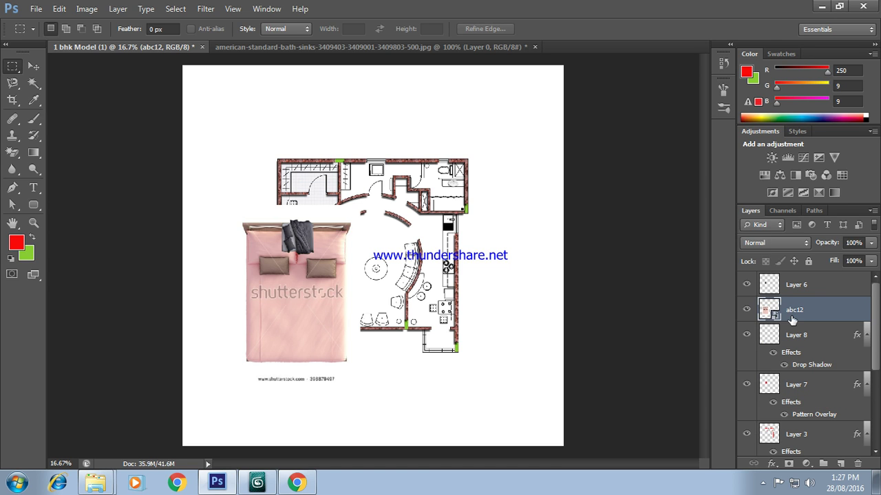
pyautogui.rightClick(770, 314)
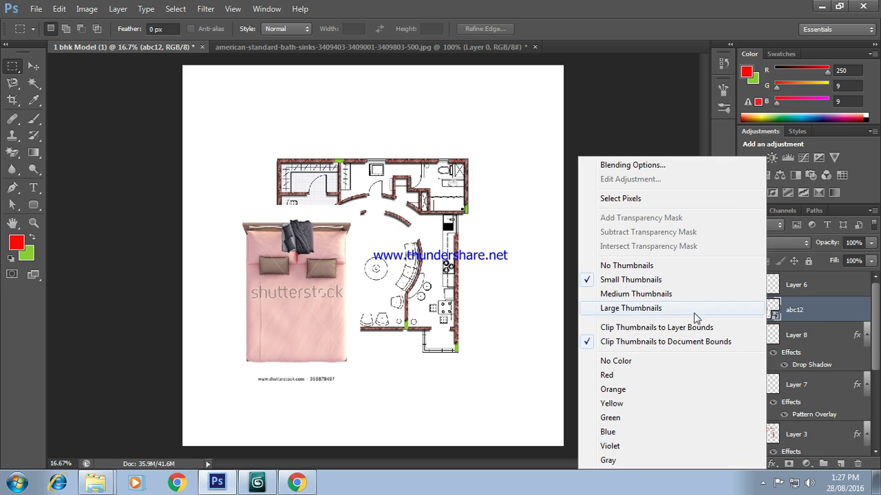
pyautogui.click(806, 317)
pyautogui.rightClick(808, 310)
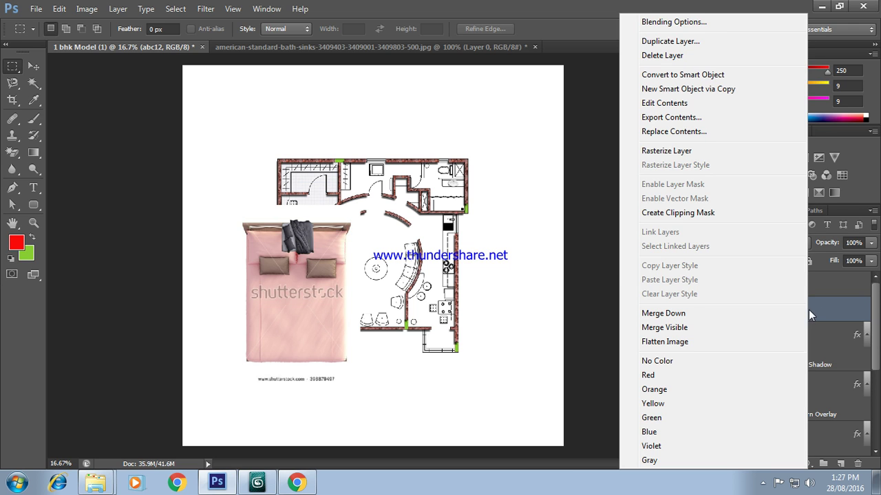
pyautogui.click(713, 156)
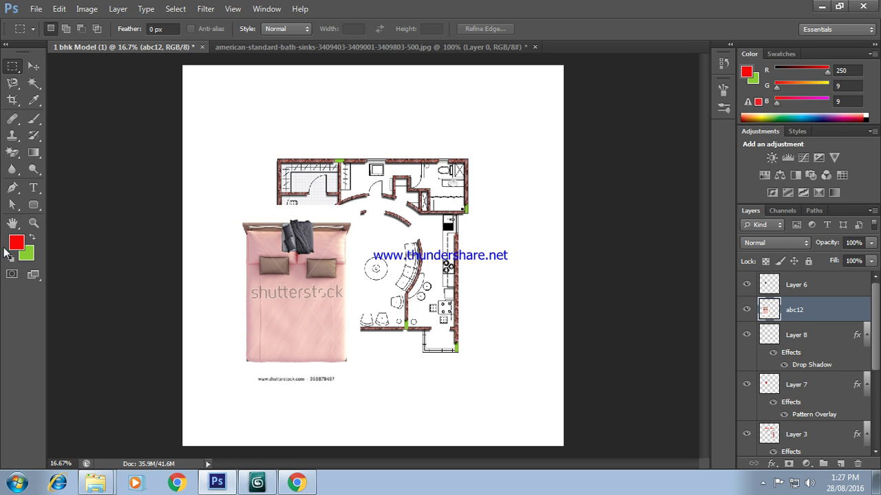
# Step: Zoom in on the bed and sample the sheet's pink with the Eyedropper
pyautogui.click(33, 222)
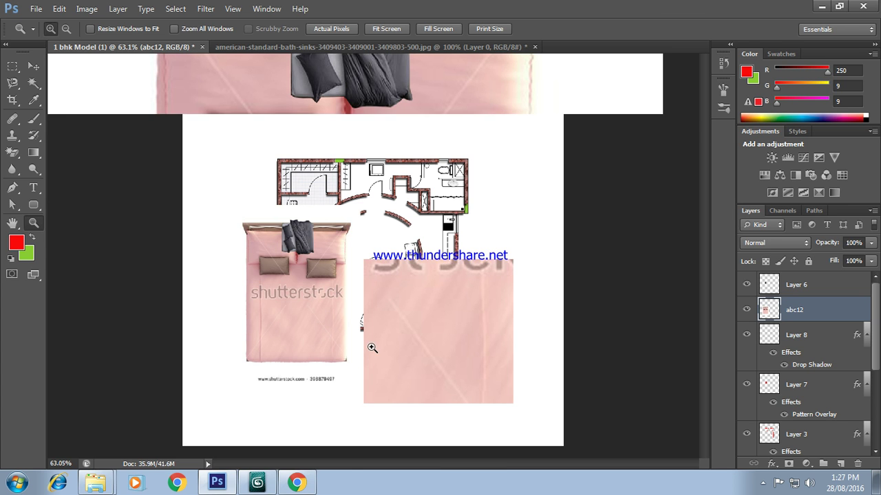
pyautogui.click(371, 347)
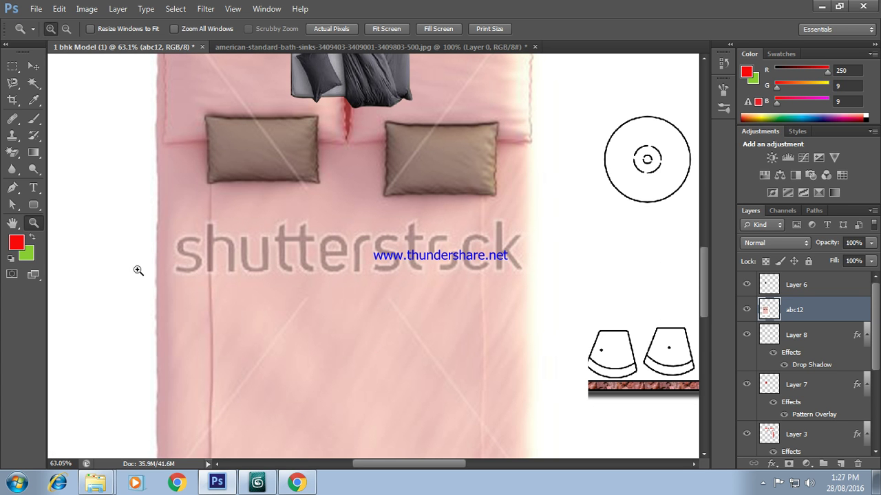
pyautogui.click(32, 120)
pyautogui.click(33, 100)
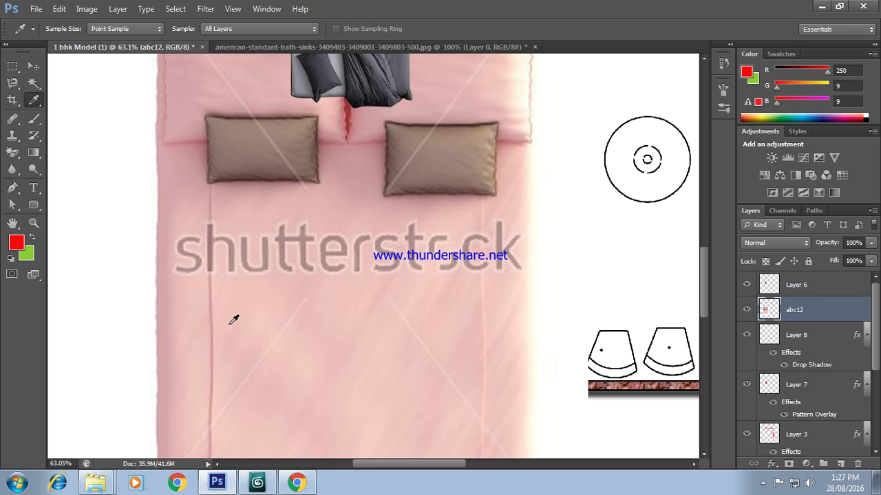
pyautogui.click(194, 319)
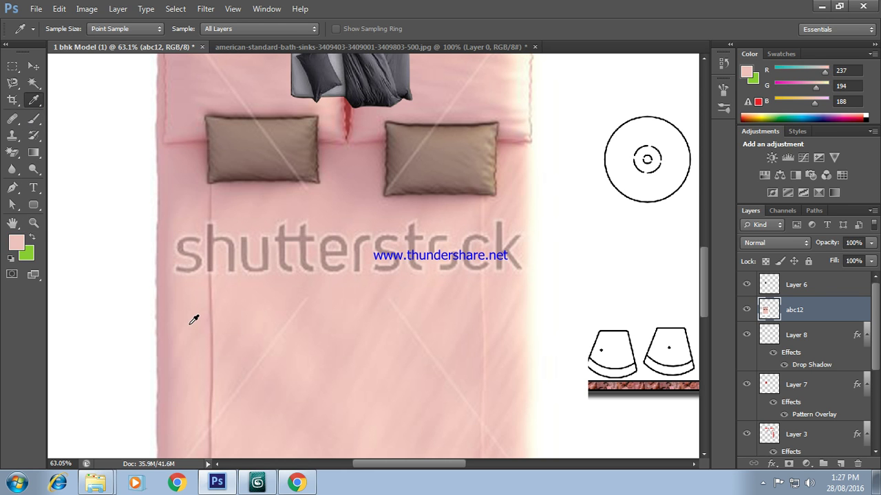
pyautogui.click(32, 120)
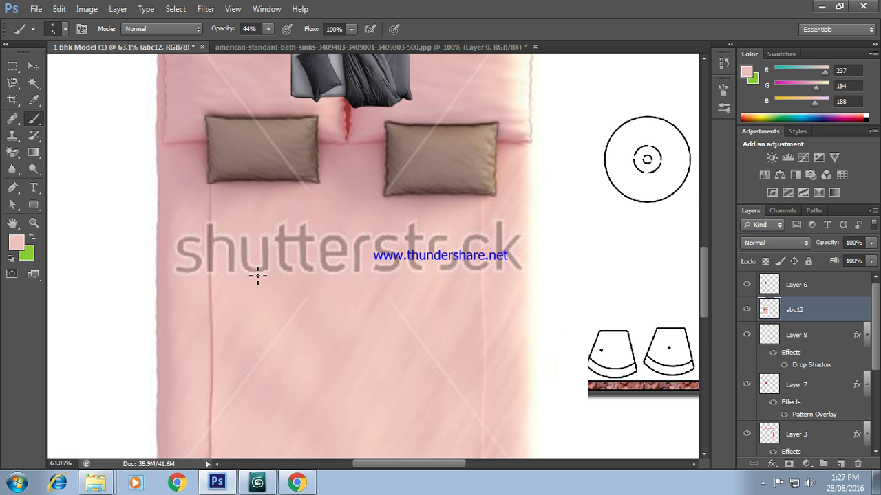
# Step: Set the Brush to 52 px at 100% opacity, undoing a trial stroke
pyautogui.click(65, 29)
pyautogui.moveTo(22, 69); pyautogui.dragTo(51, 70)
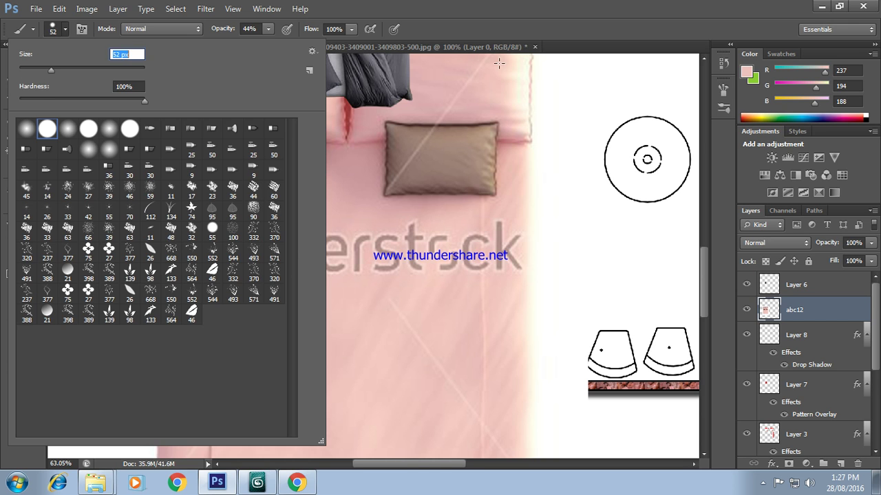
pyautogui.click(512, 25)
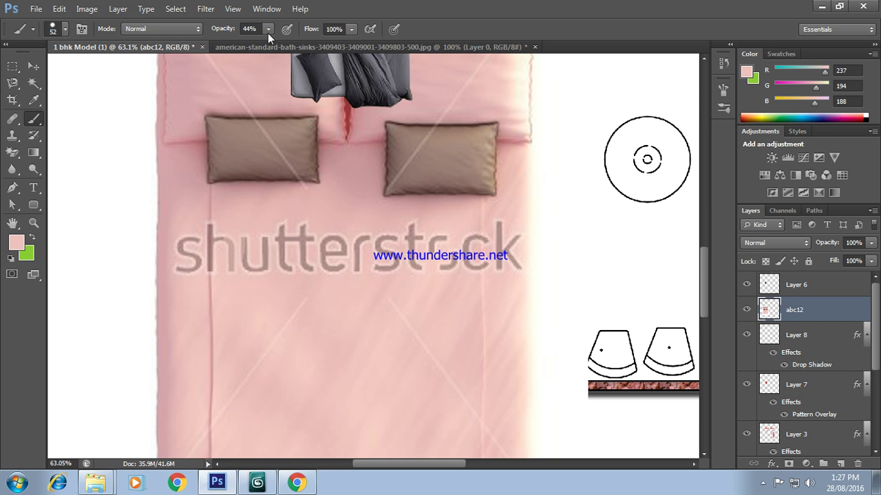
pyautogui.click(269, 31)
pyautogui.moveTo(303, 42); pyautogui.dragTo(311, 42)
pyautogui.moveTo(245, 272)
pyautogui.mouseDown()
pyautogui.moveTo(249, 236)
pyautogui.moveTo(238, 263)
pyautogui.mouseUp()
pyautogui.hotkey('ctrl', 'z')
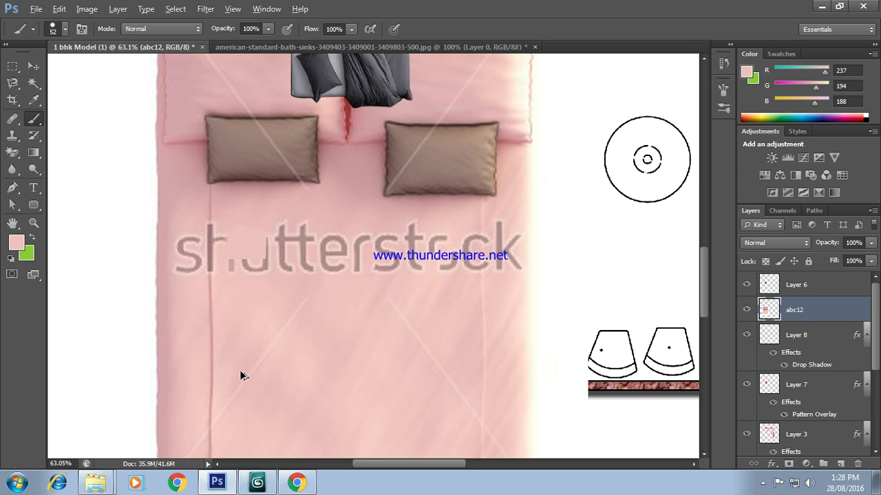
pyautogui.hotkey('ctrl', 'alt', 'z')
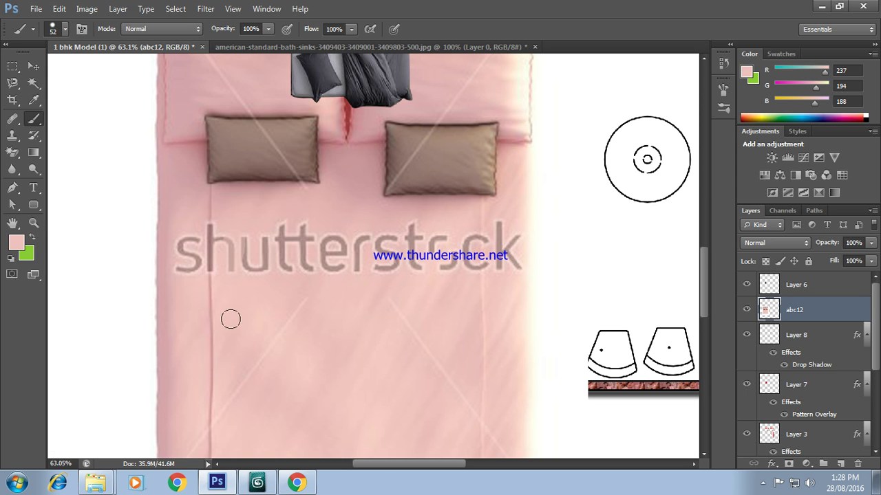
# Step: Choose the Spot Healing Brush and enlarge its size
pyautogui.click(20, 140)
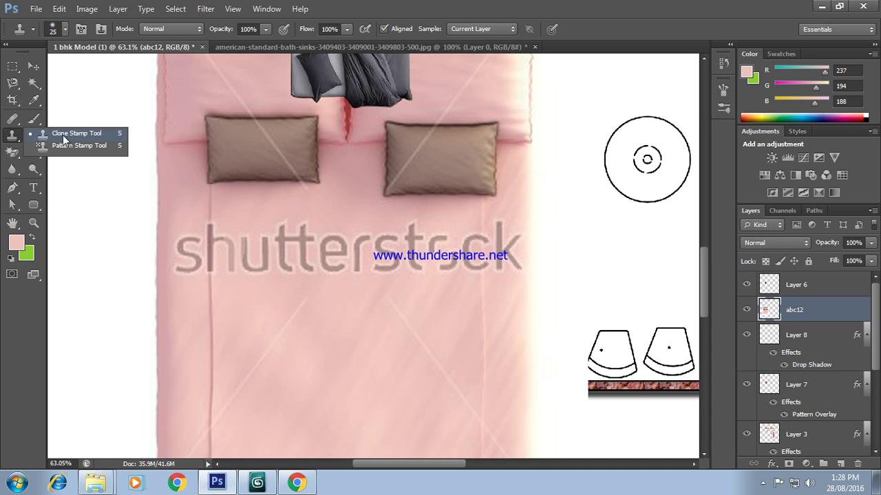
pyautogui.click(13, 118)
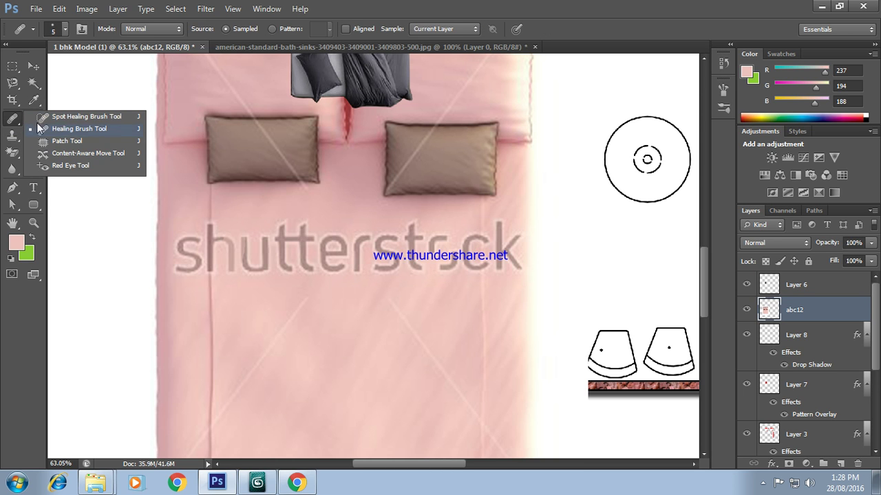
pyautogui.click(87, 121)
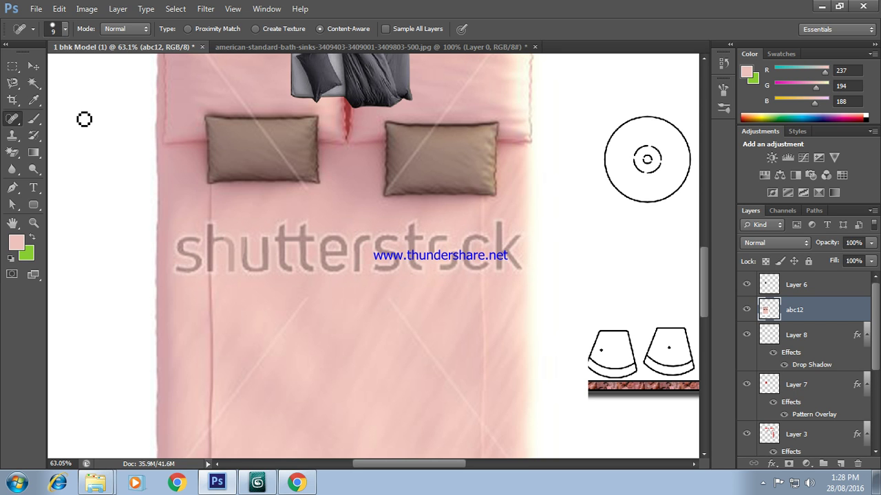
pyautogui.press(']')
pyautogui.press(']')
pyautogui.press(']')
pyautogui.press(']')
pyautogui.press(']')
# Step: Heal away the watermark's middle letters and leftover specks on the bed fabric
pyautogui.moveTo(259, 275); pyautogui.dragTo(392, 251)
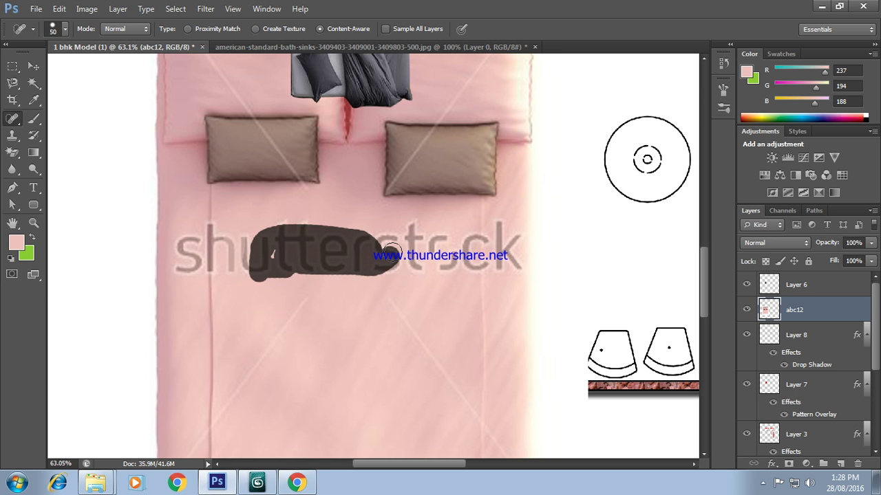
pyautogui.moveTo(391, 252); pyautogui.dragTo(381, 267)
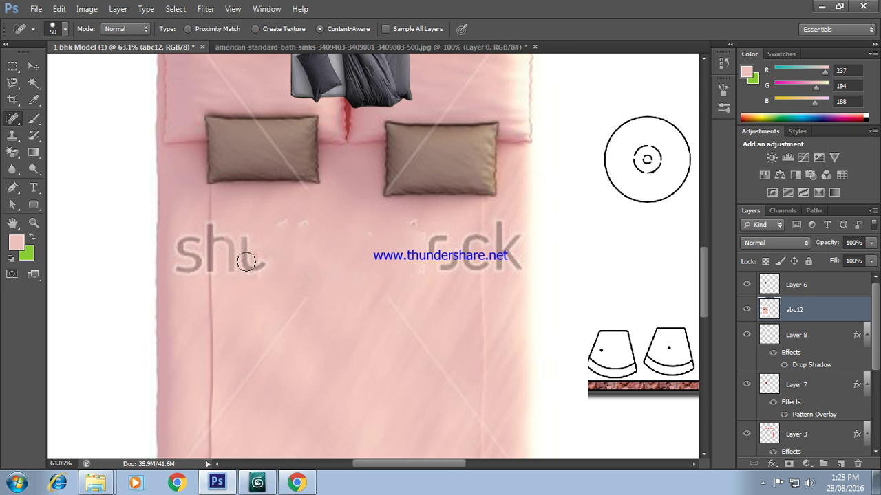
pyautogui.moveTo(246, 258); pyautogui.dragTo(231, 246)
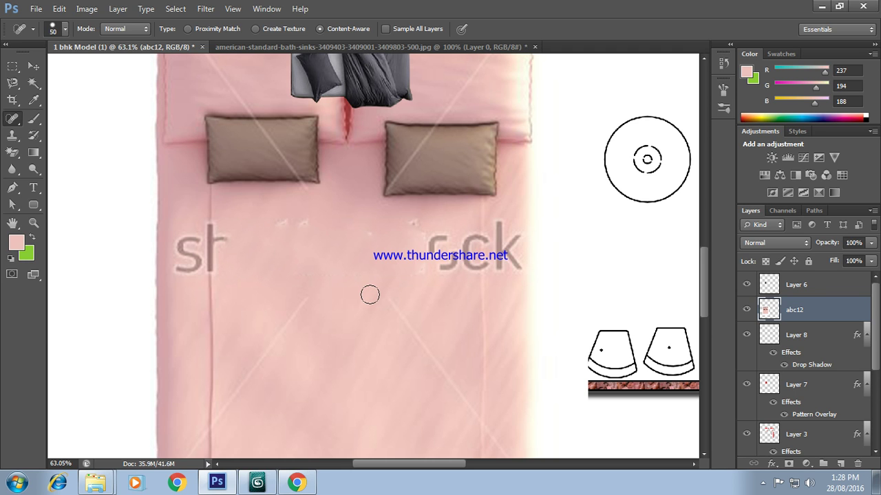
pyautogui.moveTo(278, 224); pyautogui.dragTo(304, 221)
pyautogui.rightClick(18, 123)
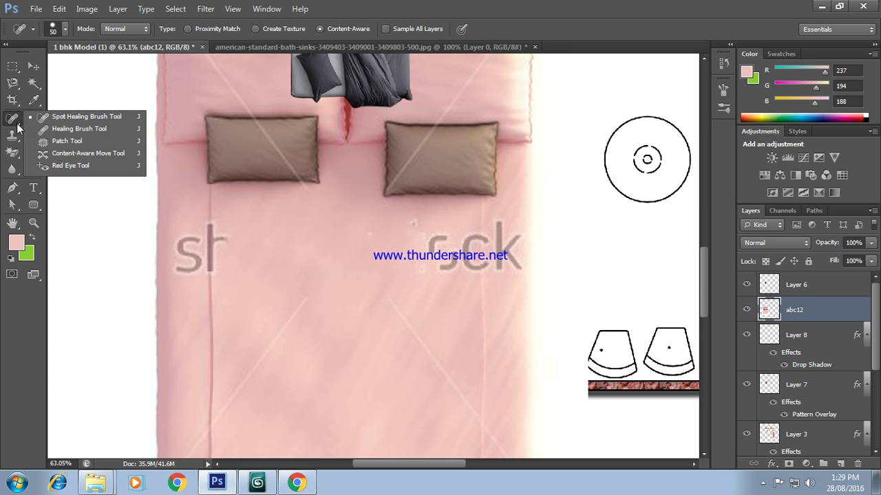
# Step: Switch to the Healing Brush, dismiss the missing-source warning, and set size 44 px
pyautogui.click(60, 129)
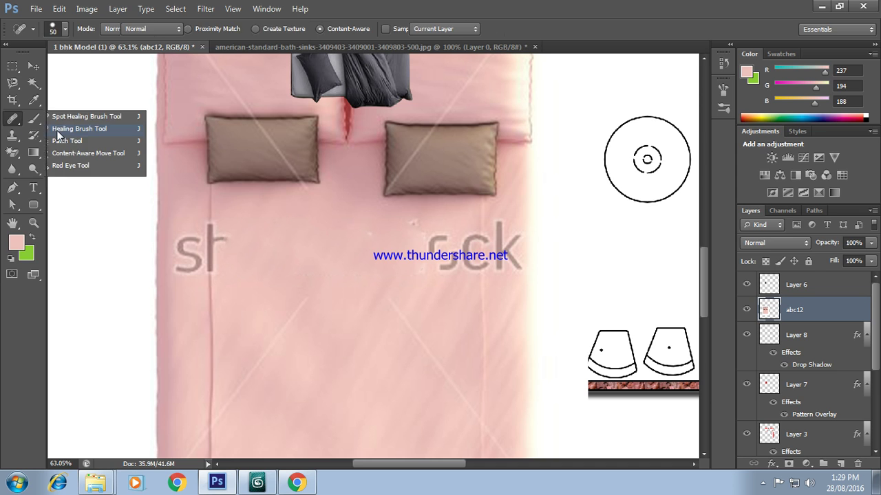
pyautogui.click(447, 273)
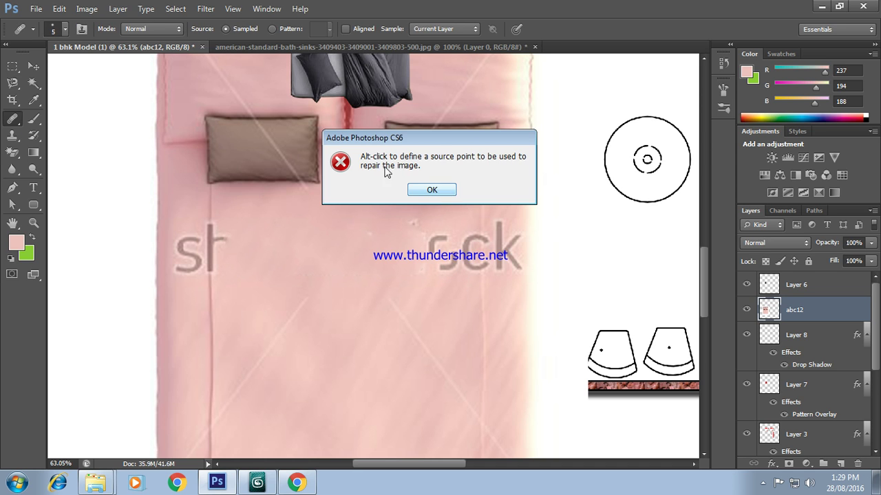
pyautogui.click(431, 190)
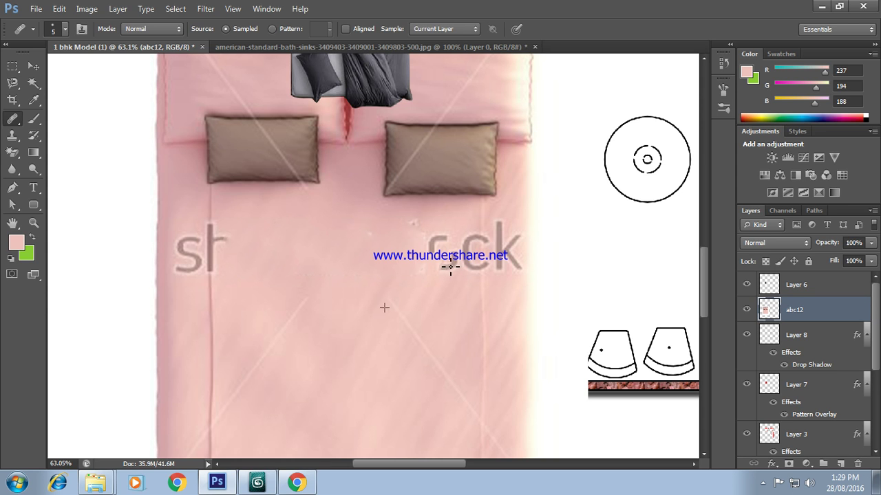
pyautogui.click(66, 28)
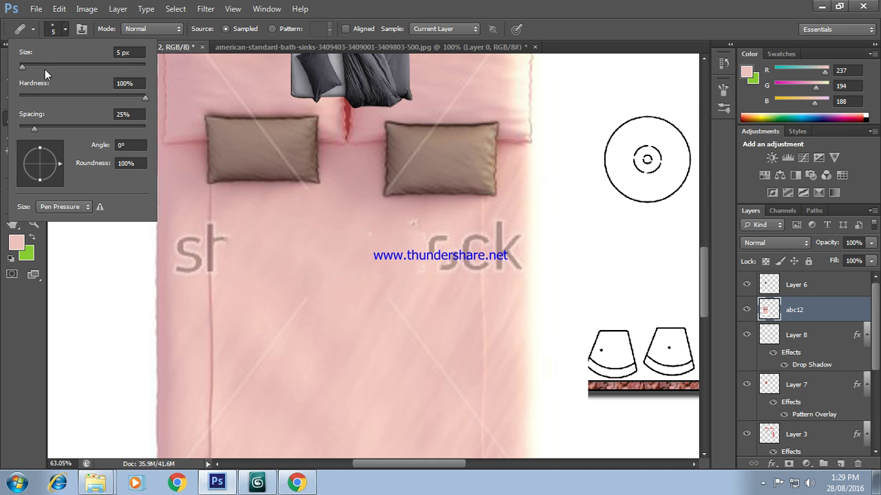
pyautogui.moveTo(24, 68); pyautogui.dragTo(46, 66)
pyautogui.click(438, 284)
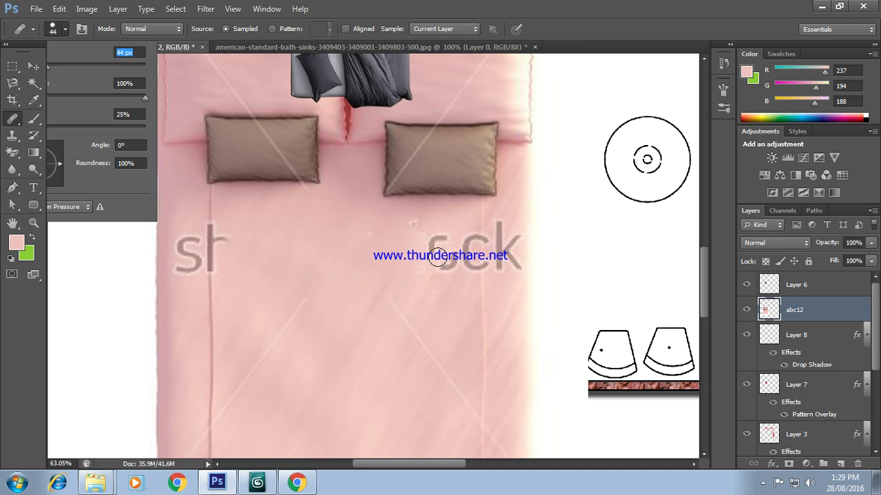
# Step: Heal over the 'sc' letters and the stem of the 'k'
pyautogui.moveTo(427, 248); pyautogui.dragTo(501, 233)
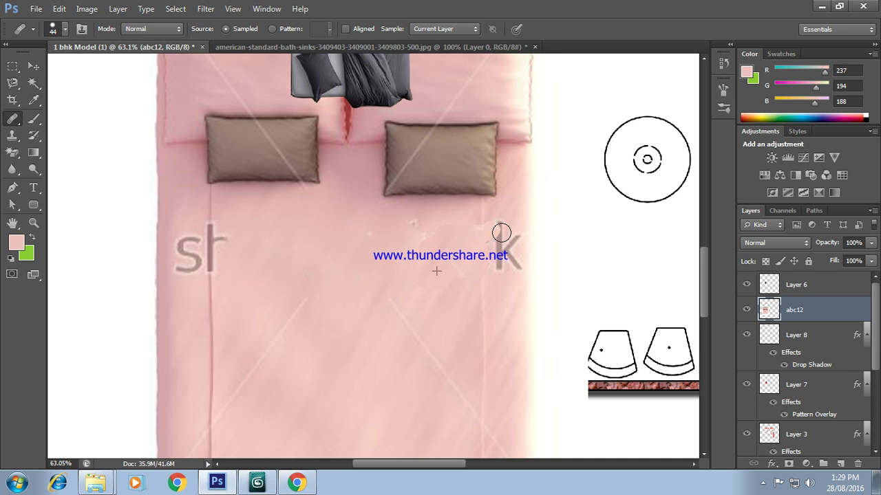
pyautogui.moveTo(501, 233); pyautogui.dragTo(498, 263)
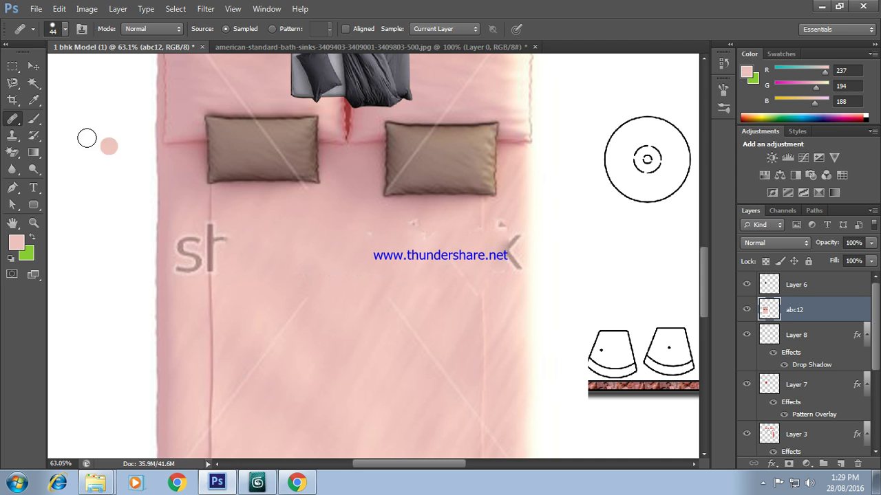
pyautogui.rightClick(17, 126)
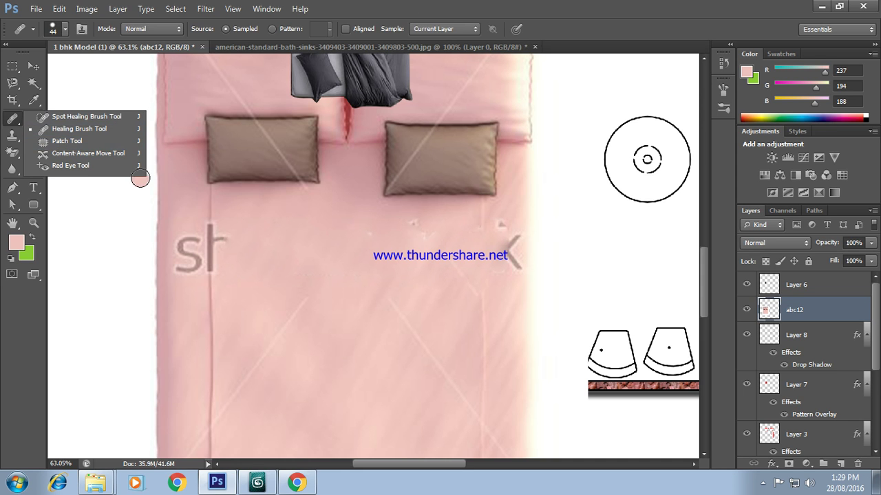
# Step: Patch the leftover 'k' mark and a nearby remnant with clean fabric
pyautogui.click(55, 142)
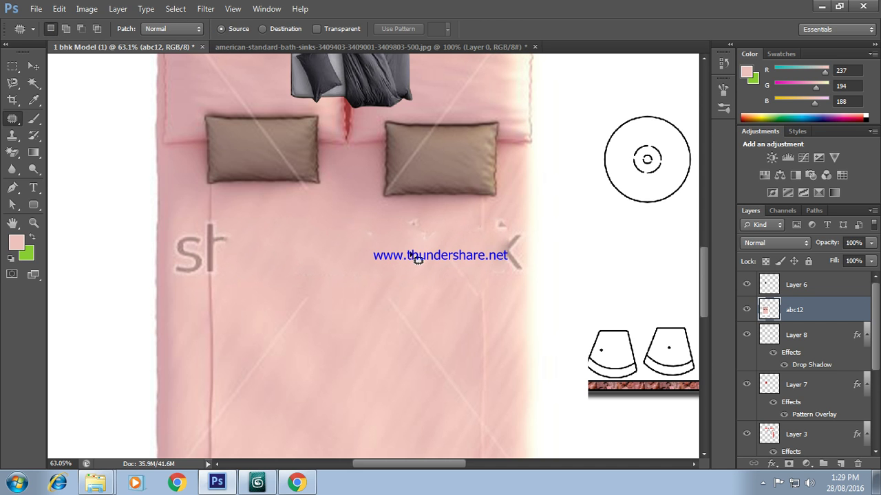
pyautogui.moveTo(499, 285)
pyautogui.mouseDown()
pyautogui.moveTo(502, 244)
pyautogui.moveTo(521, 232)
pyautogui.moveTo(499, 288)
pyautogui.mouseUp()
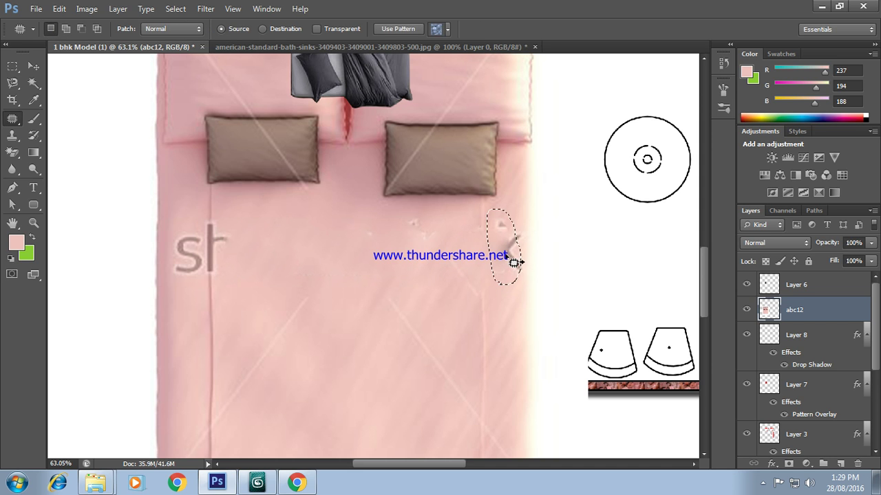
pyautogui.moveTo(507, 257); pyautogui.dragTo(412, 440)
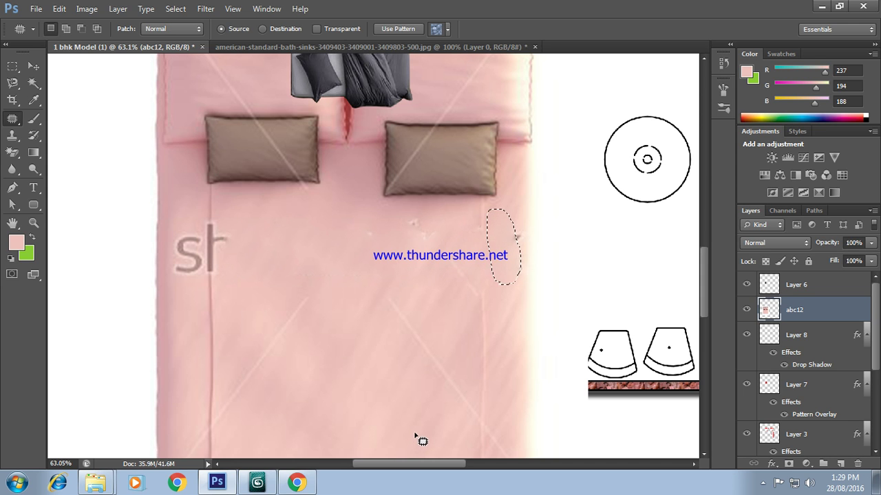
pyautogui.click(505, 262)
pyautogui.moveTo(505, 263); pyautogui.dragTo(509, 259)
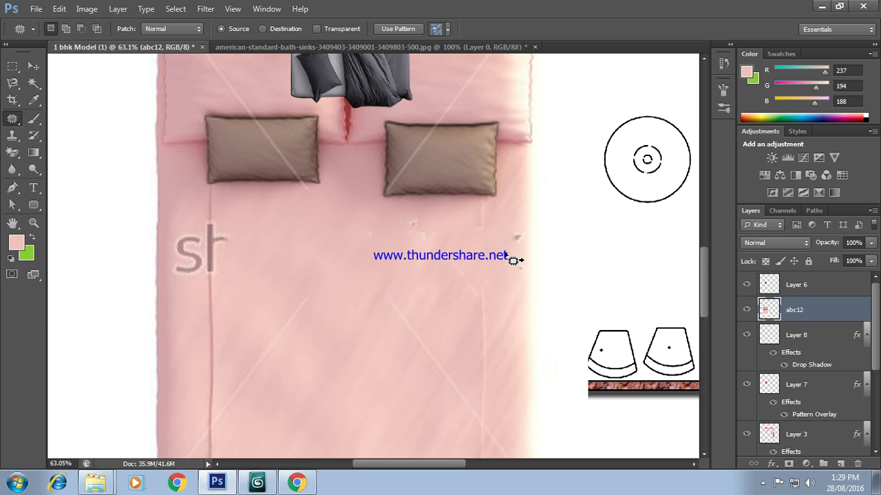
pyautogui.moveTo(512, 219)
pyautogui.mouseDown()
pyautogui.moveTo(517, 273)
pyautogui.moveTo(367, 441)
pyautogui.mouseUp()
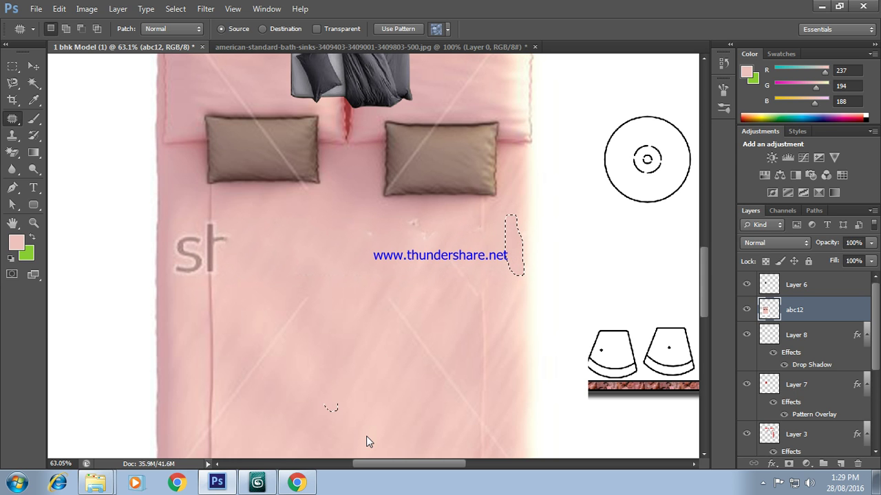
# Step: Select the leftover 's' with a rectangular marquee and patch it with fabric below
pyautogui.click(13, 67)
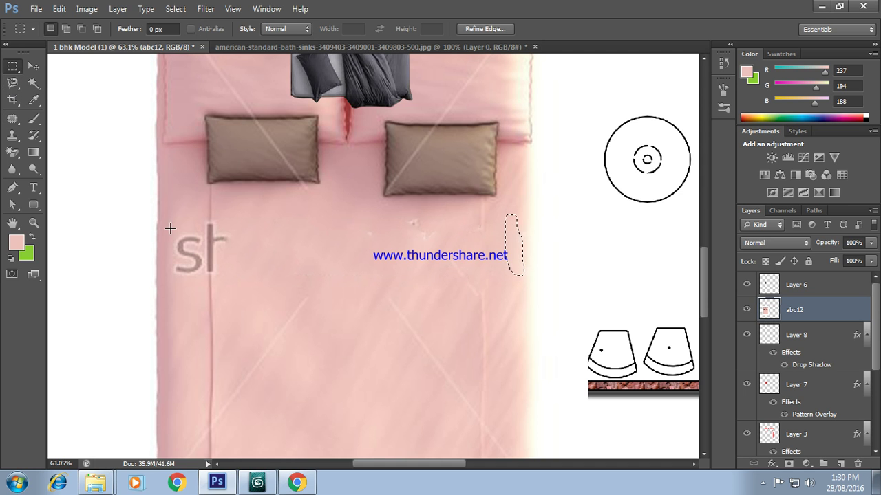
pyautogui.moveTo(167, 224); pyautogui.dragTo(204, 286)
pyautogui.click(13, 120)
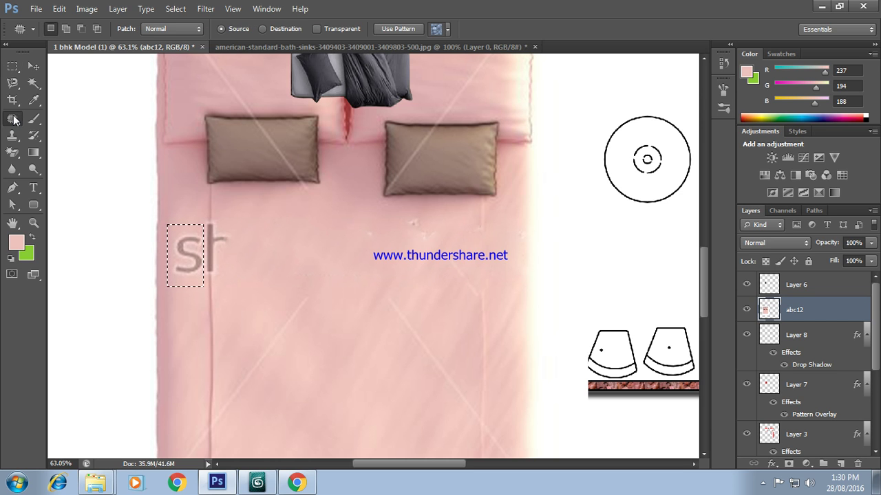
pyautogui.moveTo(184, 257); pyautogui.dragTo(330, 353)
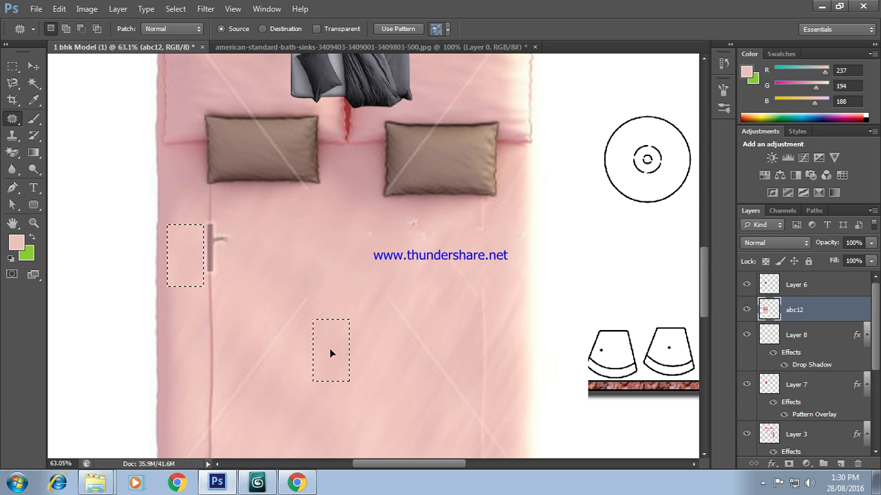
pyautogui.hotkey('ctrl', '-')
pyautogui.hotkey('ctrl', '-')
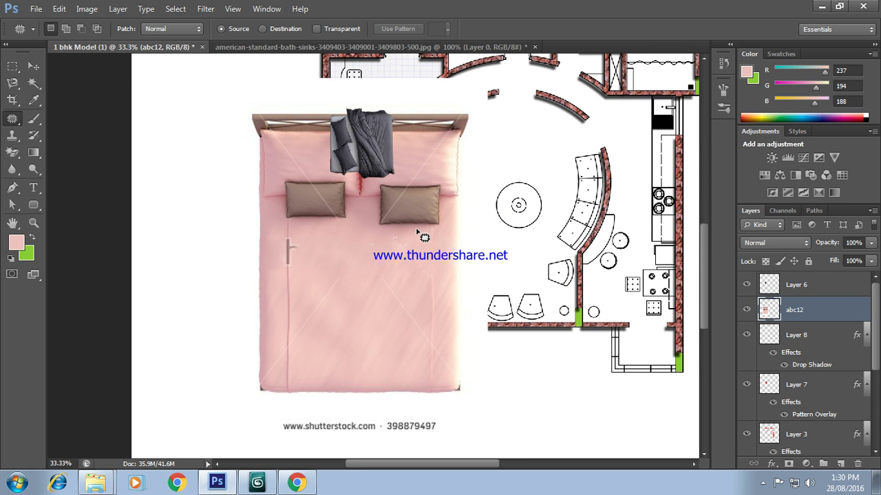
# Step: Clear the bed selection and delete the abc12 layer in the Layers panel
pyautogui.moveTo(301, 350)
pyautogui.mouseDown()
pyautogui.moveTo(313, 289)
pyautogui.moveTo(315, 344)
pyautogui.moveTo(351, 344)
pyautogui.mouseUp()
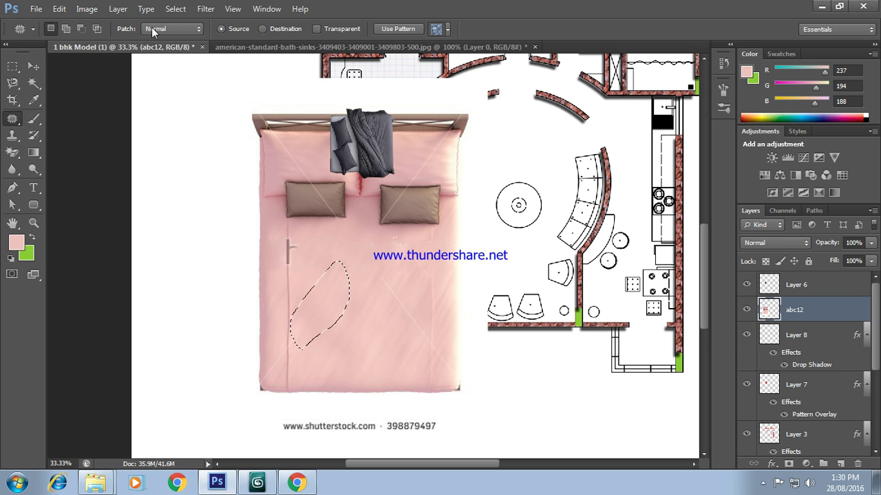
pyautogui.click(13, 66)
pyautogui.click(108, 122)
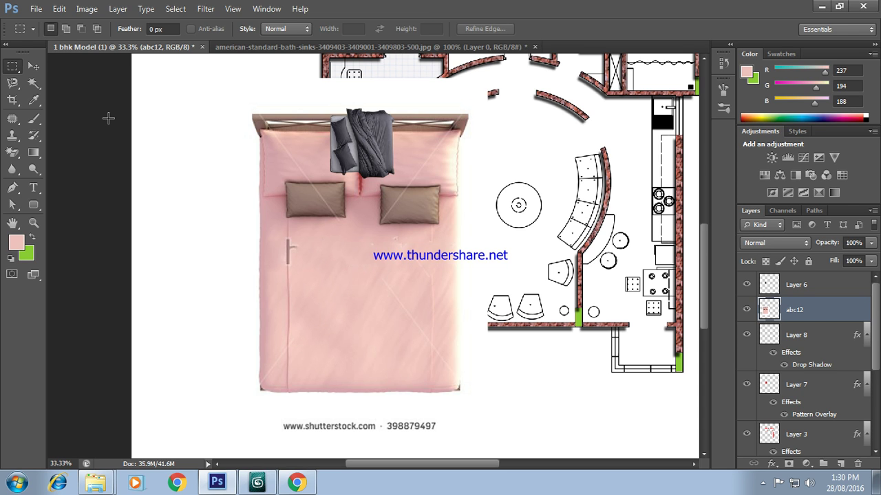
pyautogui.scroll(-1, 869, 430)
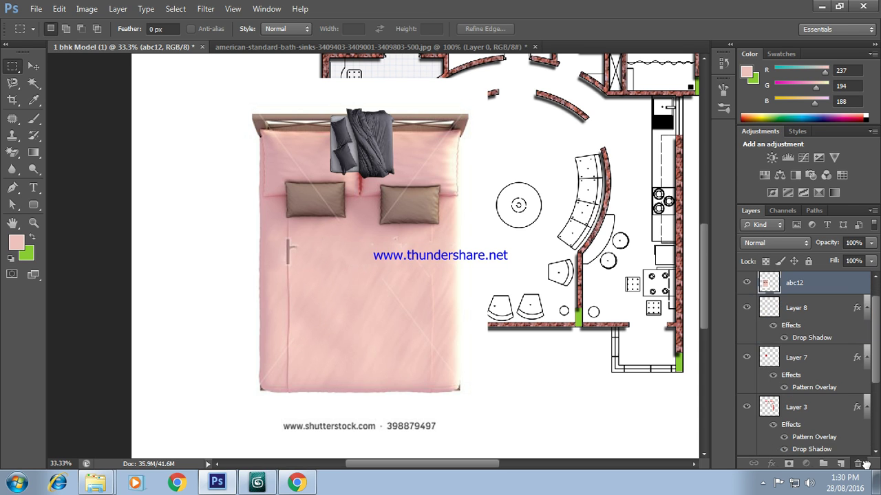
pyautogui.click(862, 463)
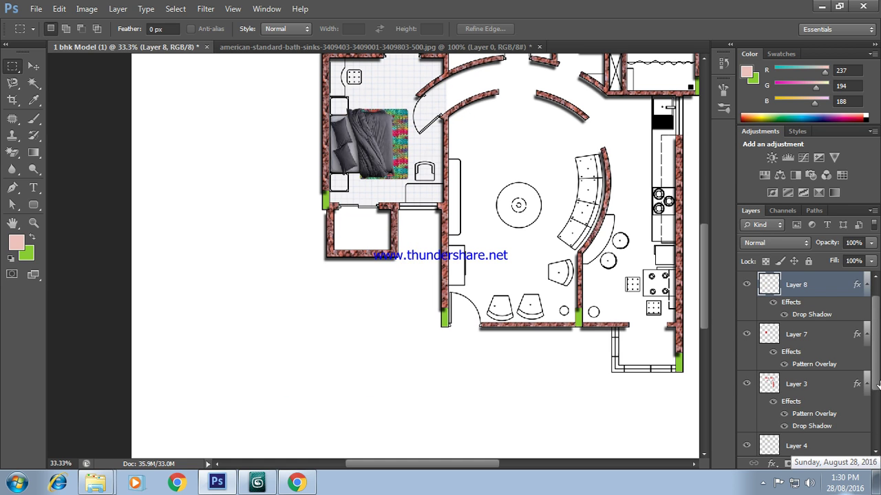
pyautogui.scroll(1, 874, 365)
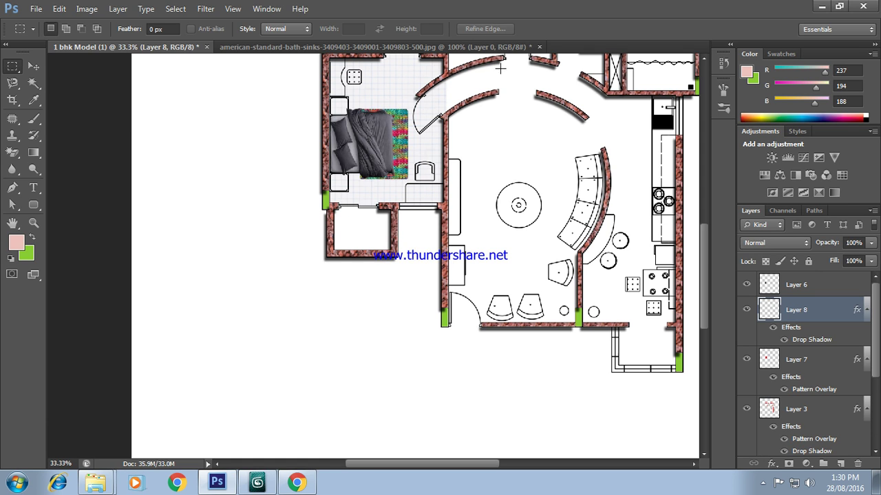
# Step: Copy Layer 8's drop shadow style onto bed cover Layer 7, then undo the paste
pyautogui.click(33, 66)
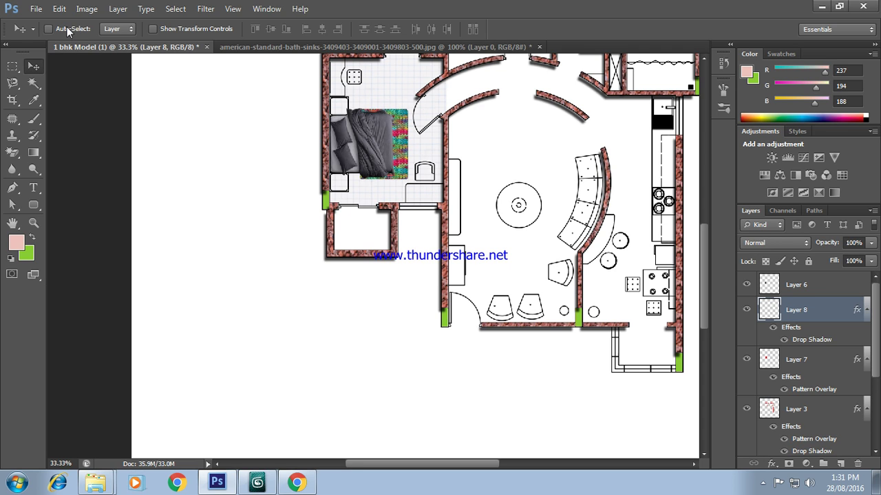
pyautogui.click(403, 131)
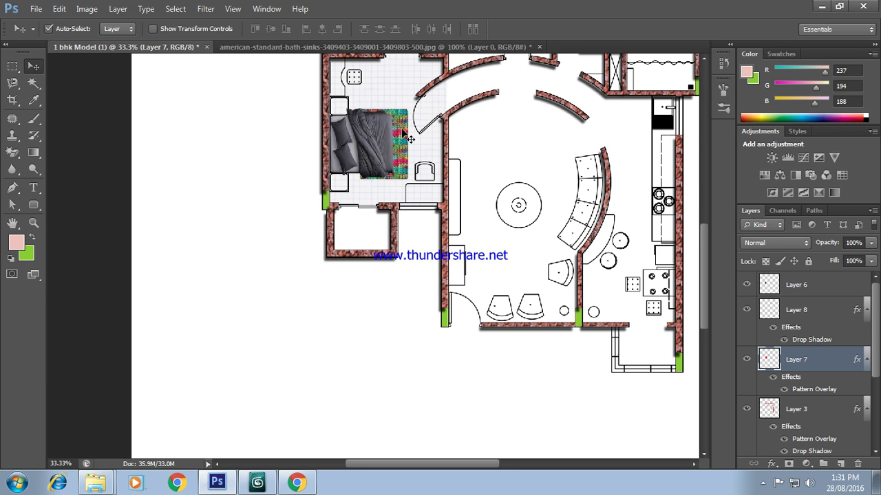
pyautogui.click(797, 314)
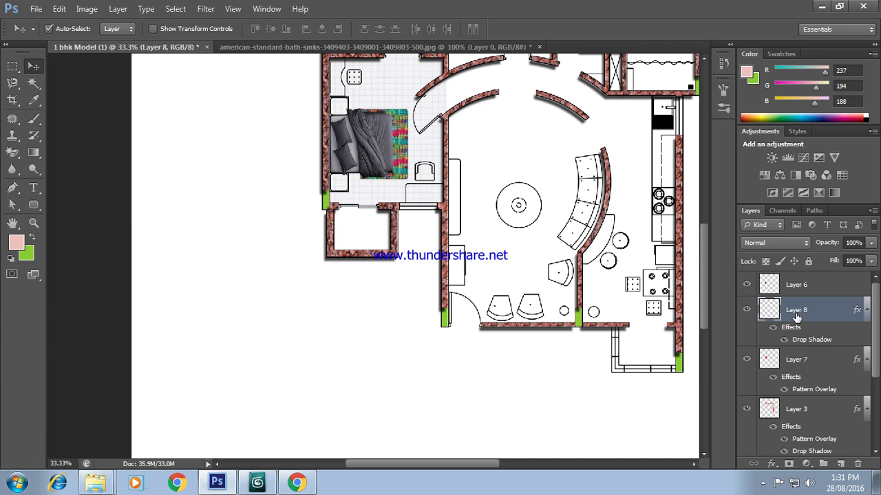
pyautogui.rightClick(797, 315)
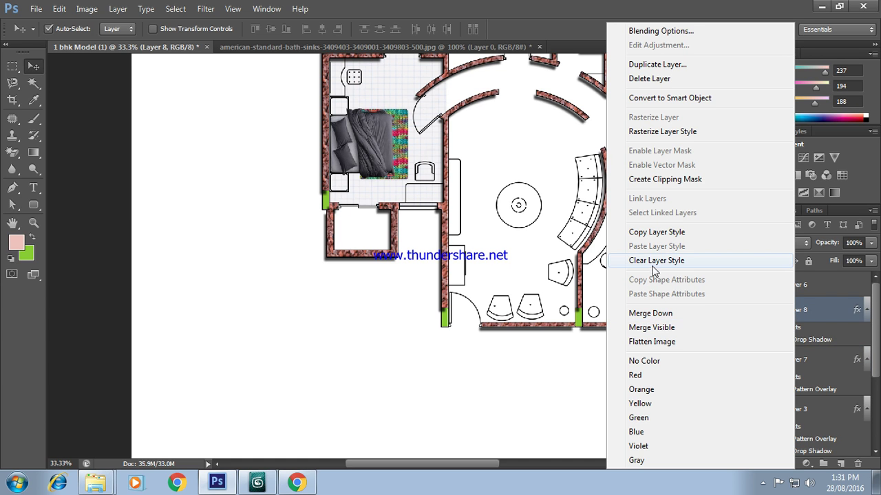
pyautogui.click(684, 236)
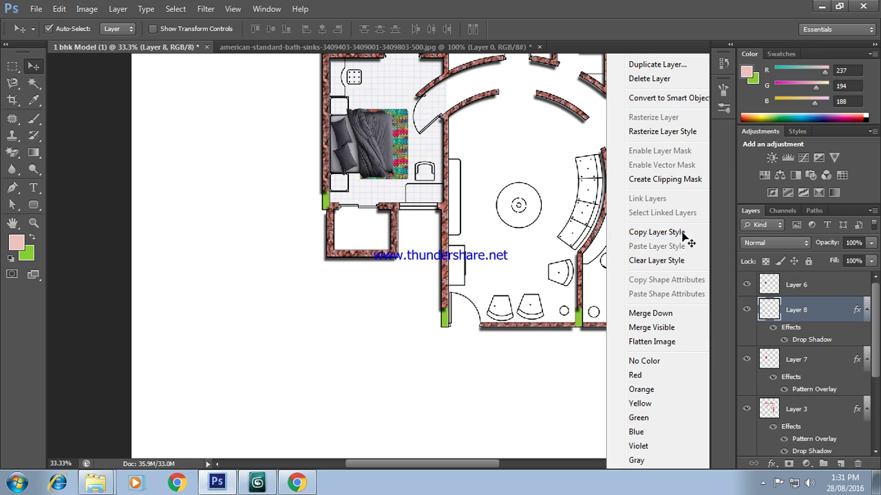
pyautogui.click(790, 360)
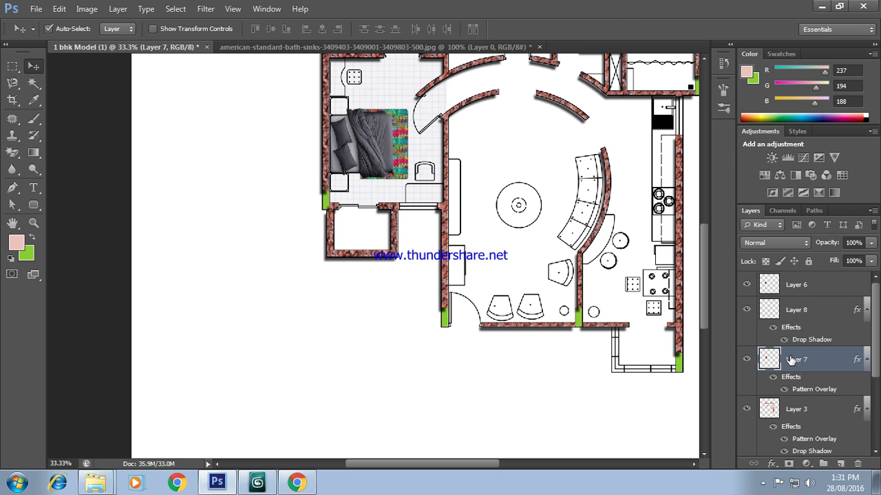
pyautogui.rightClick(789, 360)
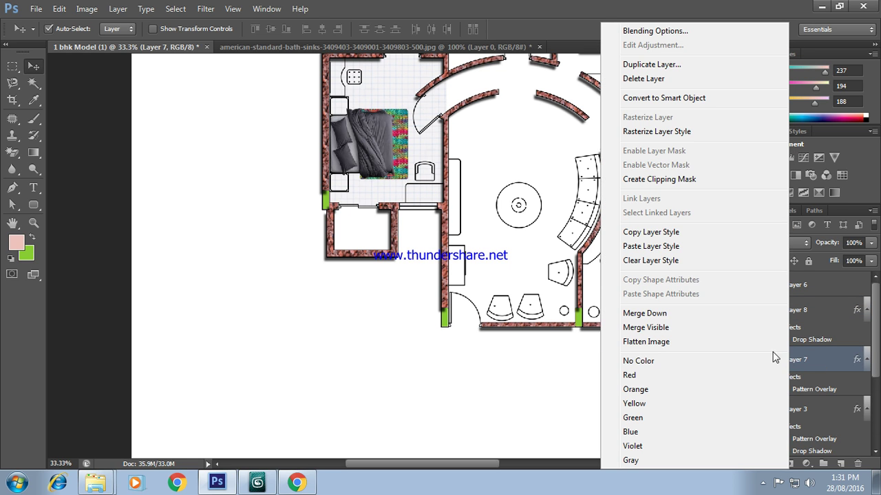
pyautogui.click(687, 246)
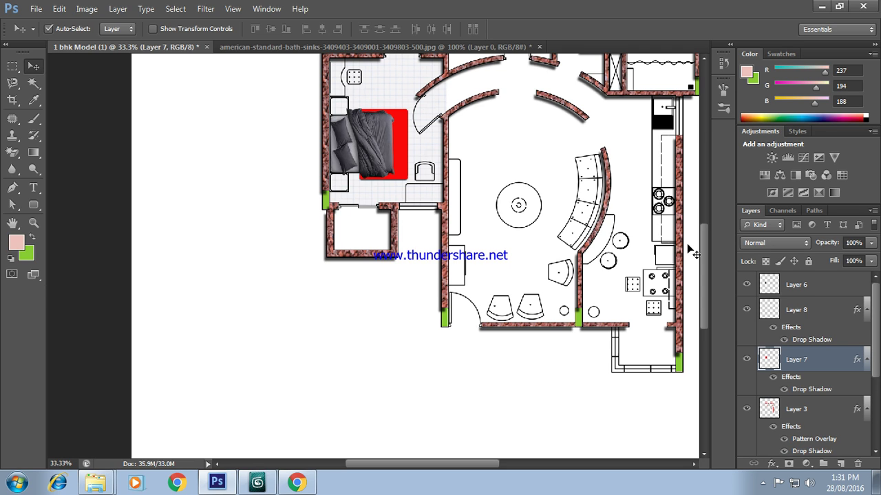
pyautogui.hotkey('ctrl', 'z')
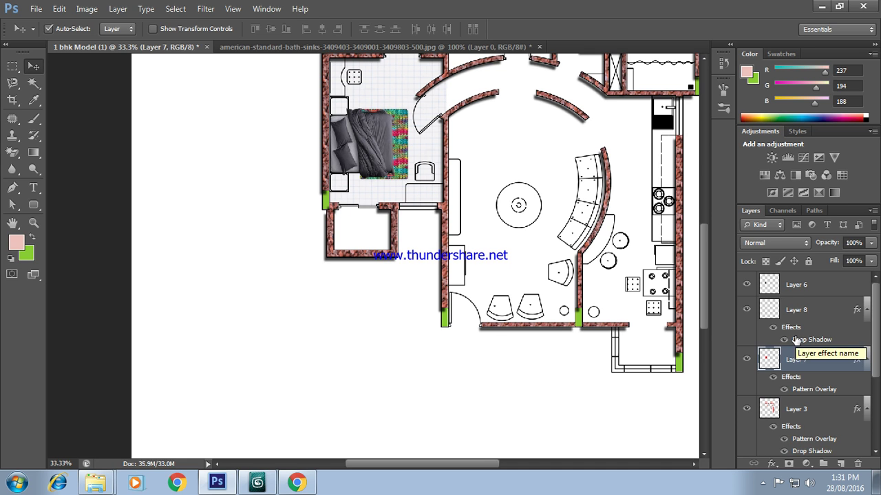
# Step: Fill the square box beside the bed with pale pink (237, 194, 188) on new Layer 9
pyautogui.scroll(1, 444, 142)
pyautogui.scroll(2, 444, 142)
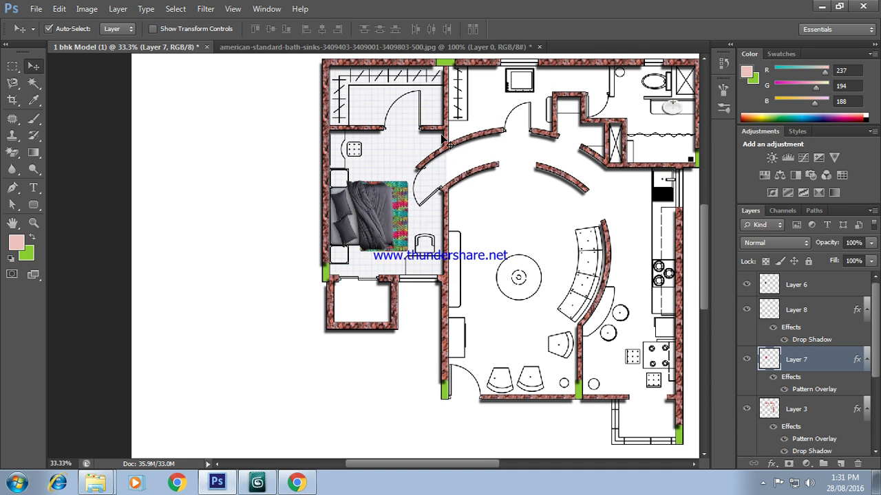
pyautogui.click(33, 222)
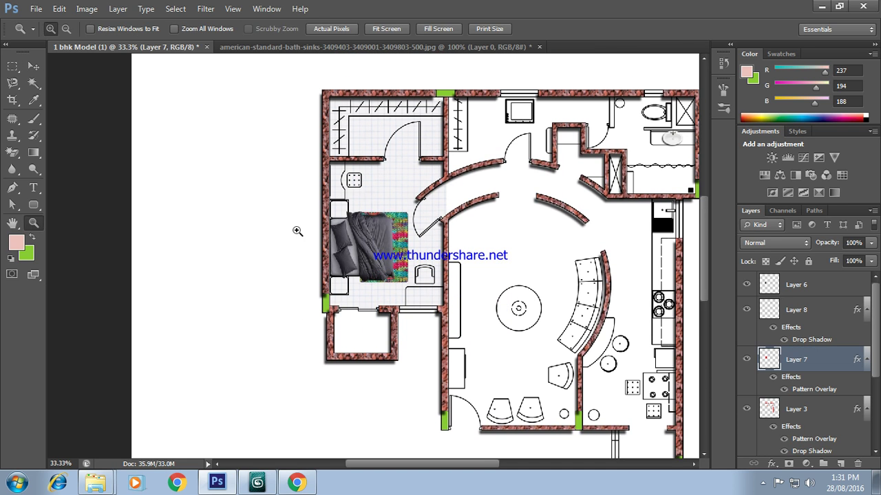
pyautogui.moveTo(299, 232); pyautogui.dragTo(399, 318)
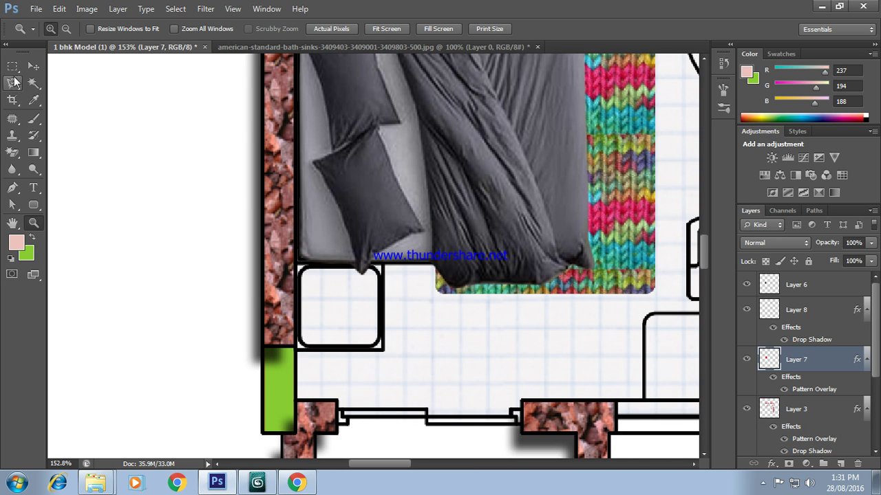
pyautogui.click(12, 66)
pyautogui.moveTo(297, 267); pyautogui.dragTo(384, 352)
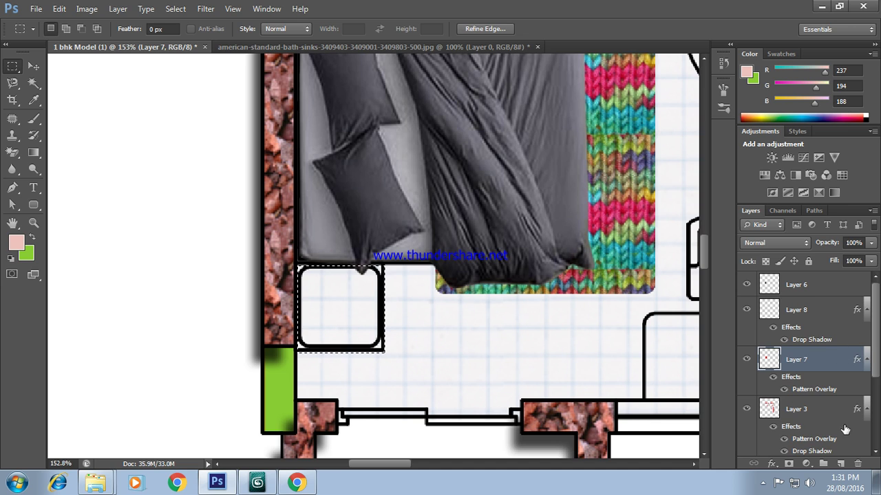
pyautogui.click(840, 464)
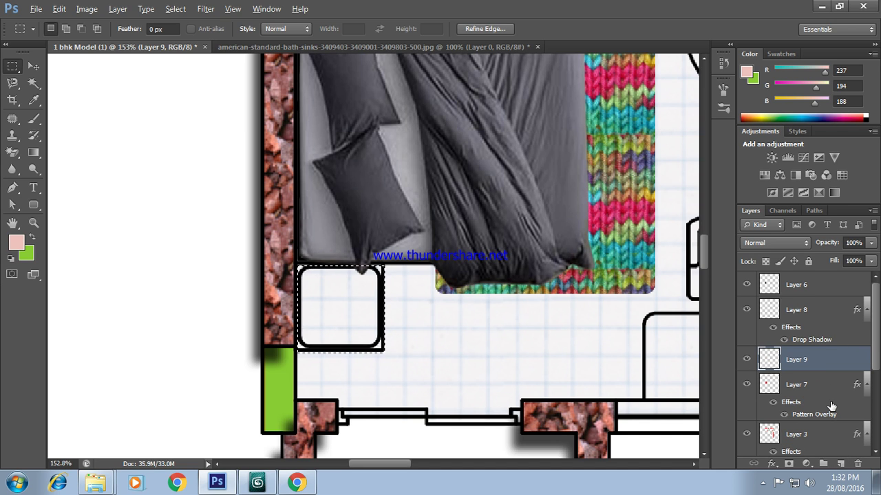
pyautogui.hotkey('alt', 'BackSpace')
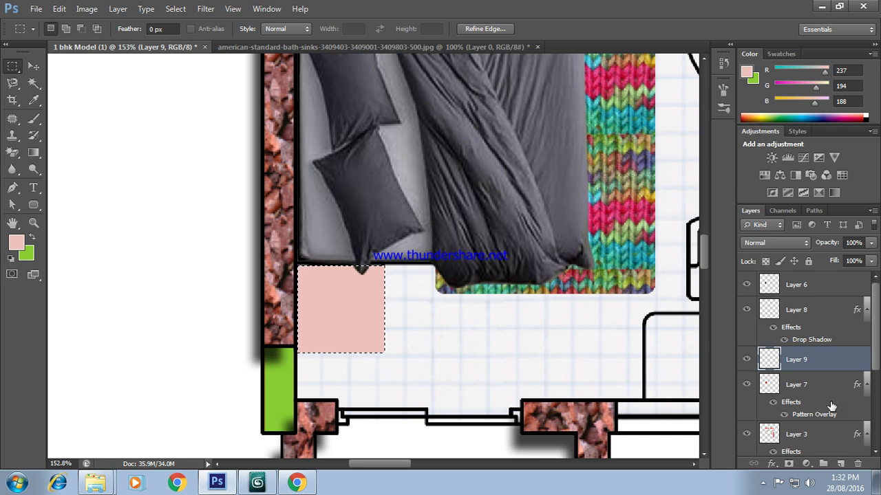
pyautogui.hotkey('ctrl', 'd')
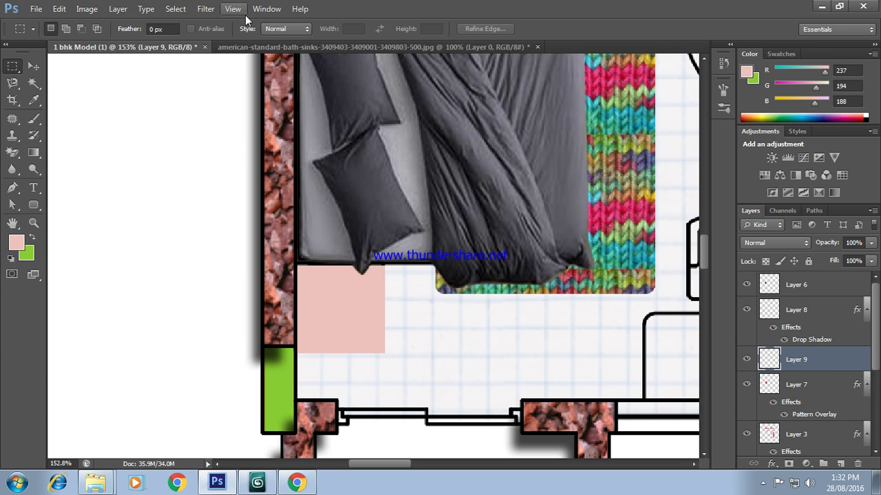
pyautogui.click(266, 8)
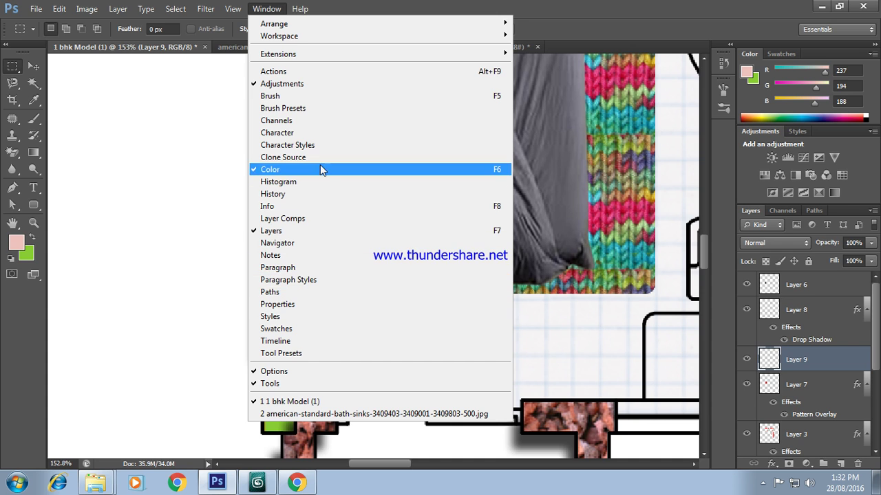
# Step: Try several preset styles from the Styles panel on the pink square
pyautogui.click(328, 314)
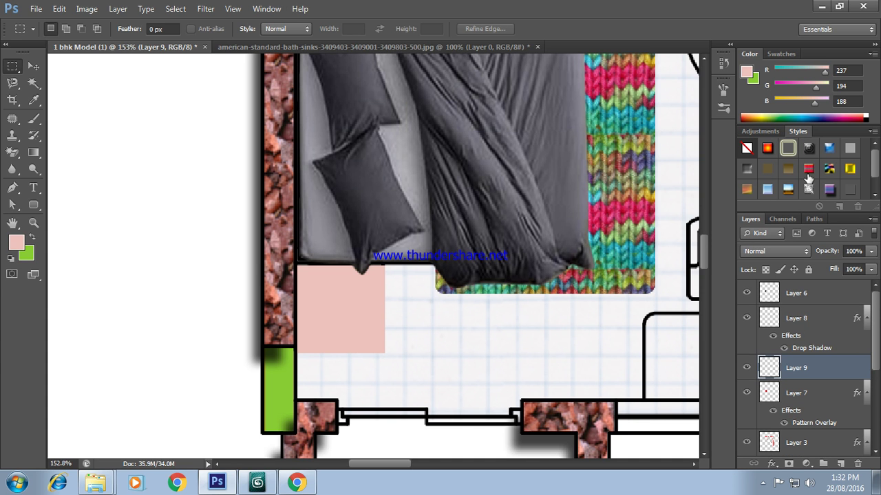
pyautogui.click(875, 191)
pyautogui.scroll(1, 878, 166)
pyautogui.click(872, 131)
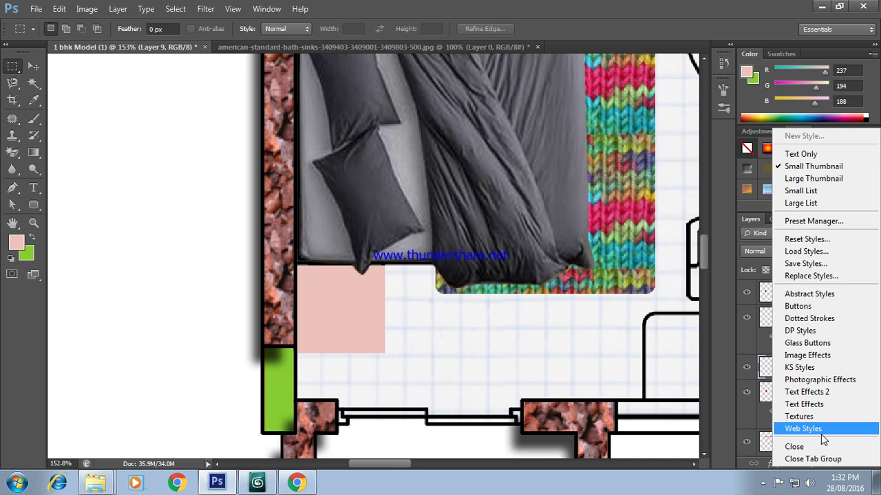
pyautogui.click(765, 150)
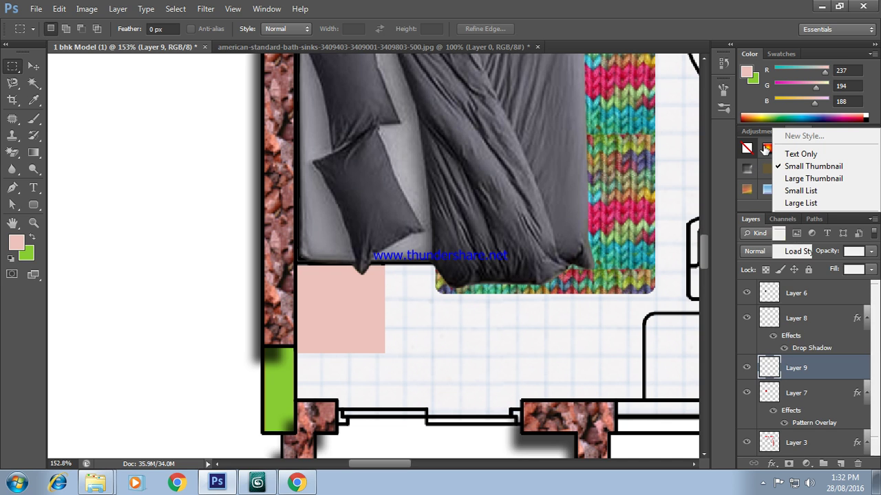
pyautogui.click(766, 149)
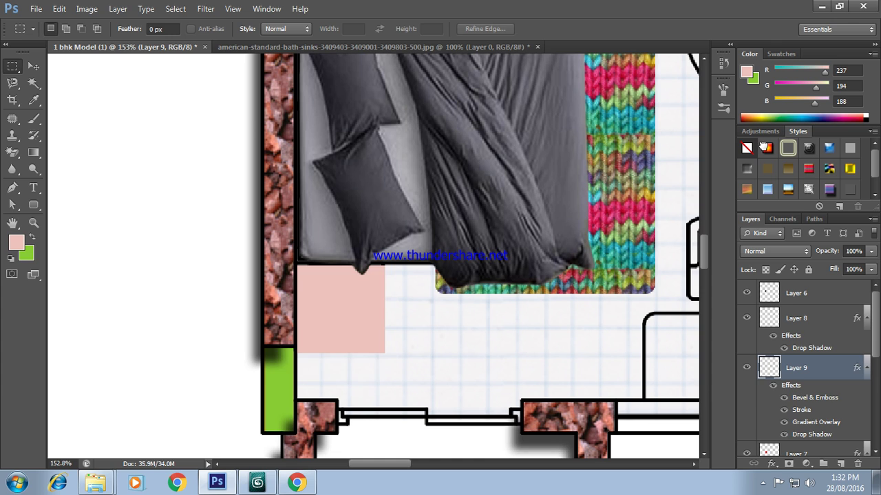
pyautogui.click(808, 149)
pyautogui.click(849, 150)
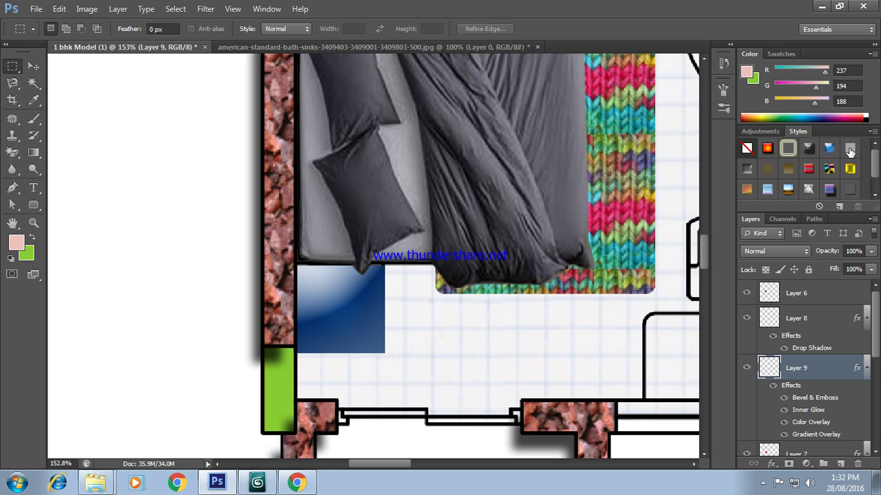
pyautogui.click(850, 190)
pyautogui.click(828, 189)
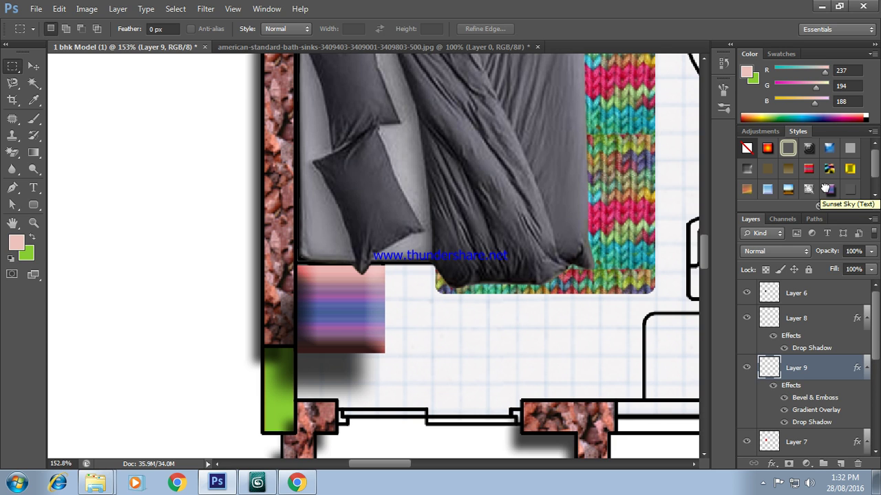
# Step: Give Layer 9 a Copper Gradient Overlay in its Layer Style settings
pyautogui.doubleClick(794, 387)
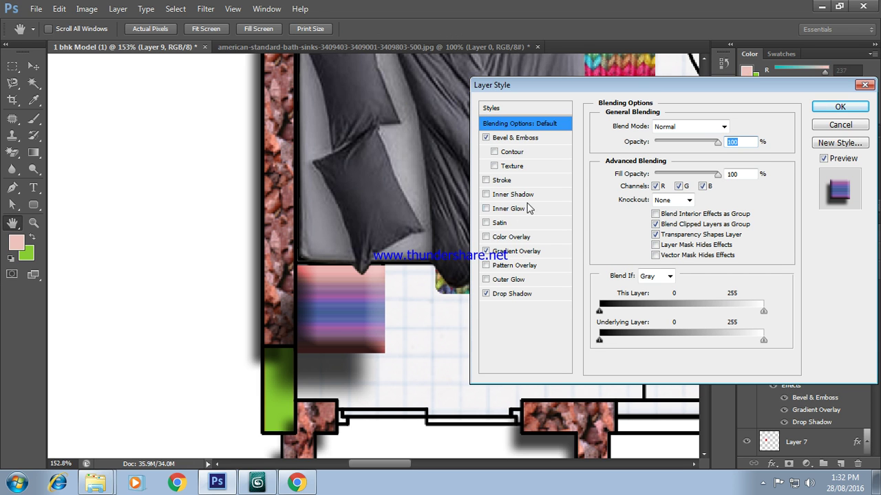
pyautogui.click(515, 251)
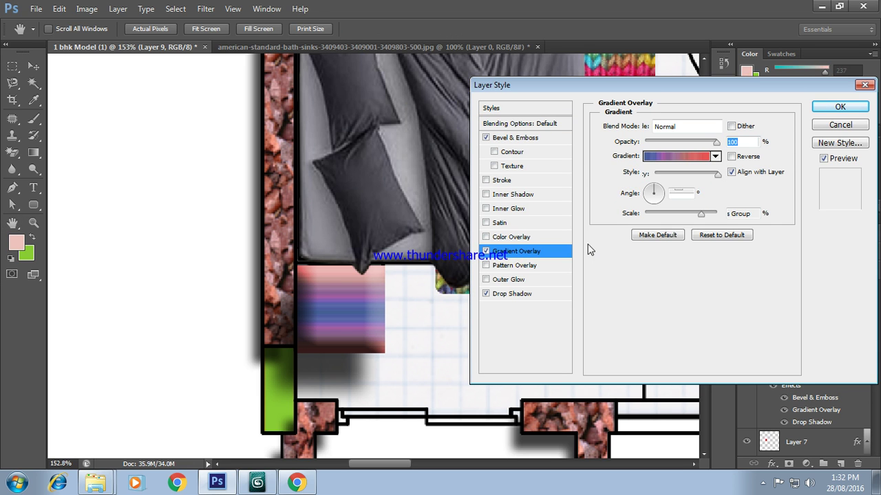
pyautogui.click(715, 157)
pyautogui.click(680, 206)
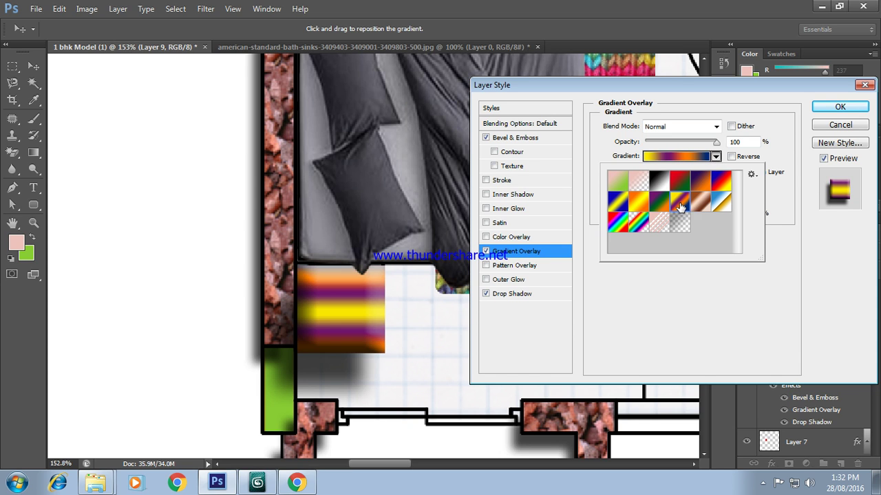
pyautogui.click(699, 205)
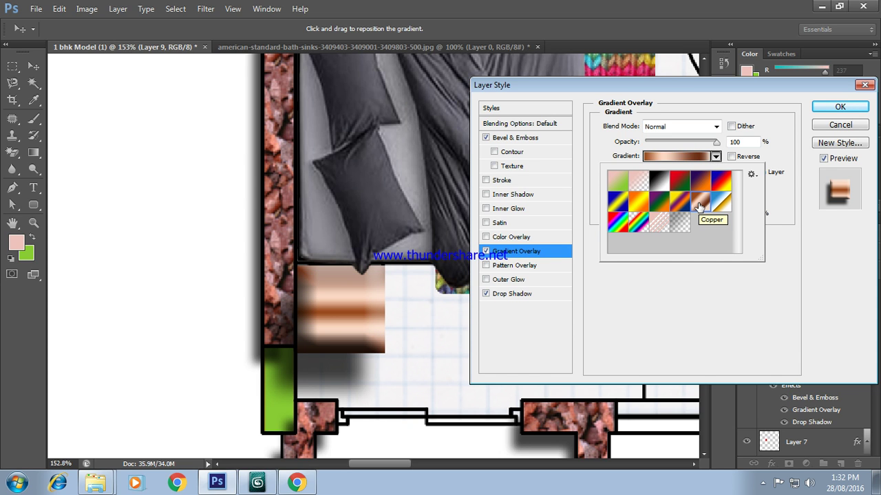
pyautogui.click(840, 107)
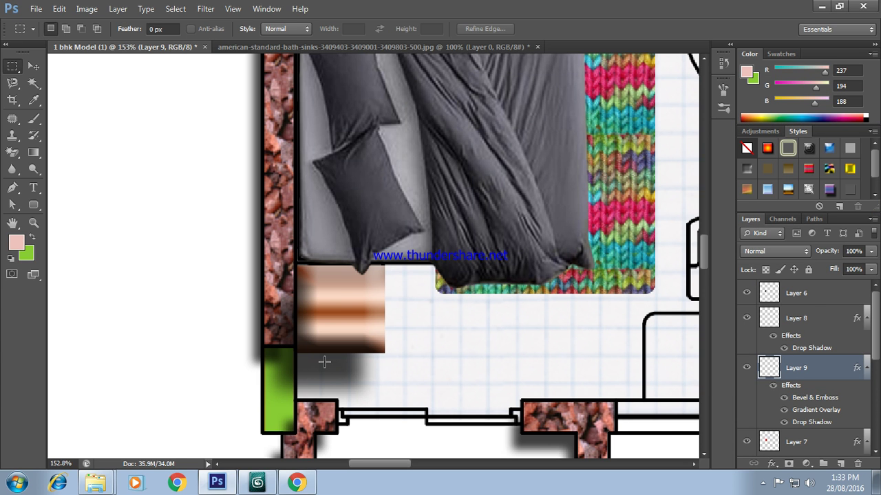
pyautogui.hotkey('ctrl', '-')
pyautogui.hotkey('ctrl', '-')
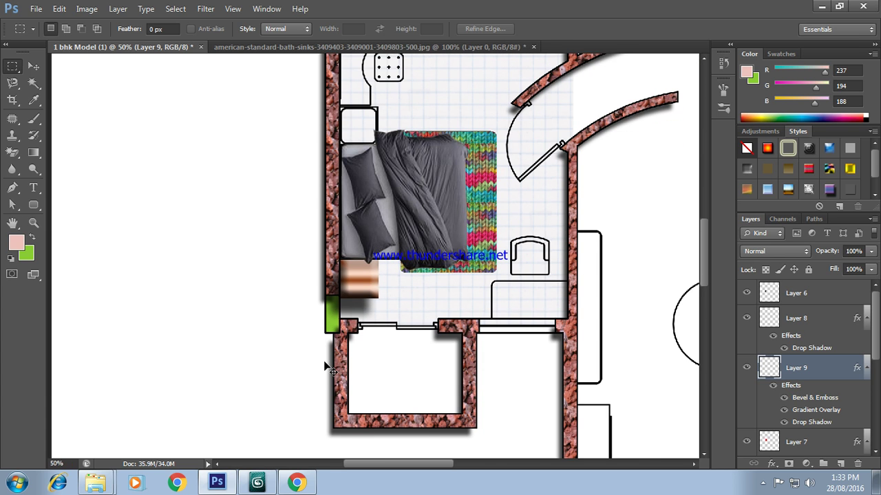
# Step: Zoom out to 50% and trial Rasterize Layer Style on Layer 9, then undo it
pyautogui.hotkey('ctrl', '-')
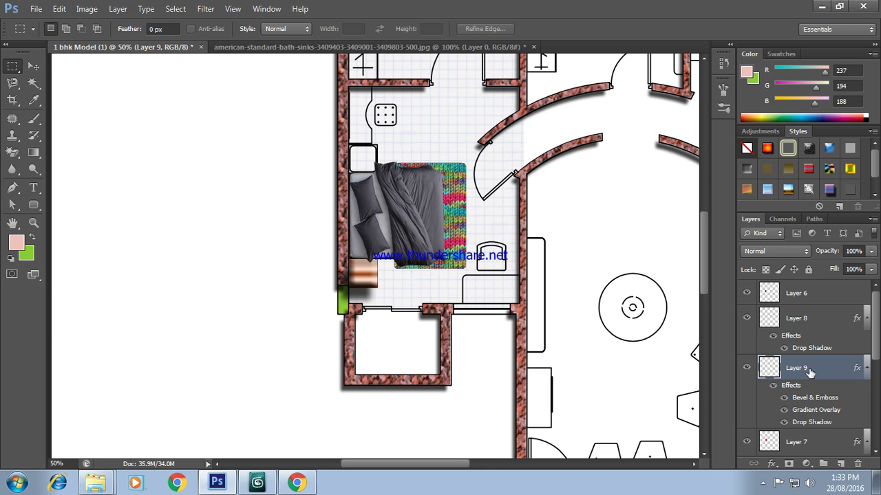
pyautogui.rightClick(809, 368)
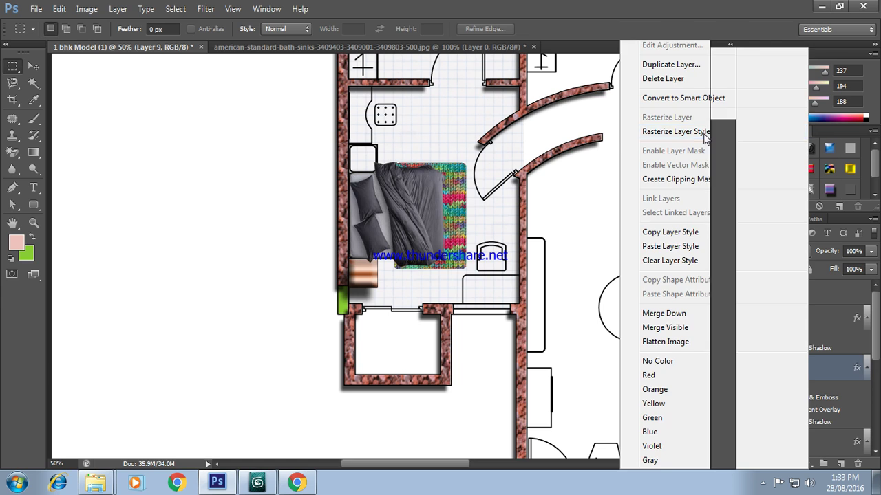
pyautogui.click(704, 133)
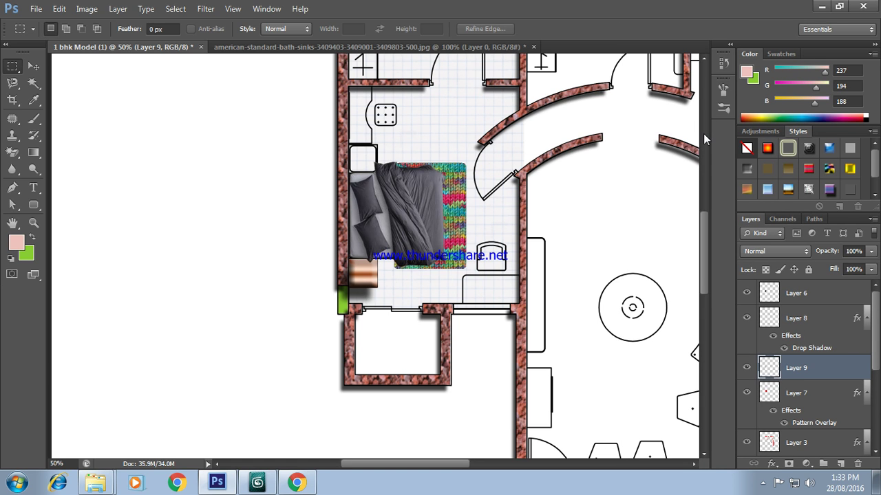
pyautogui.hotkey('ctrl', 'z')
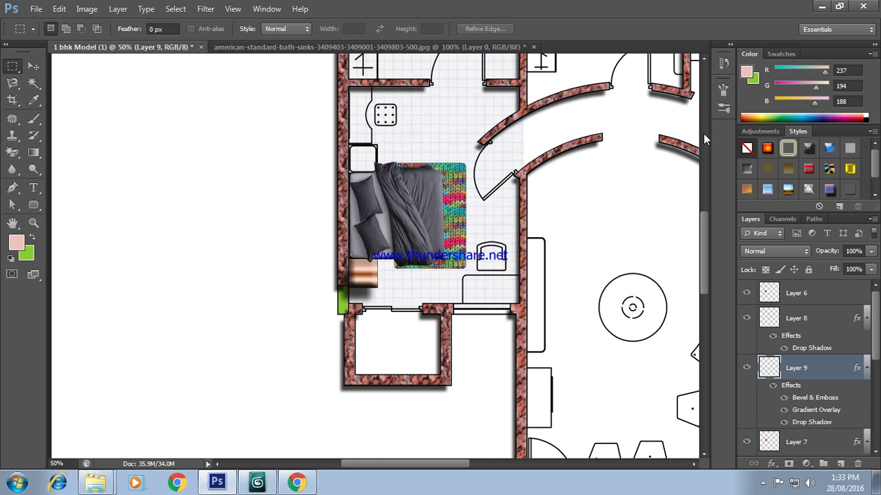
pyautogui.rightClick(803, 368)
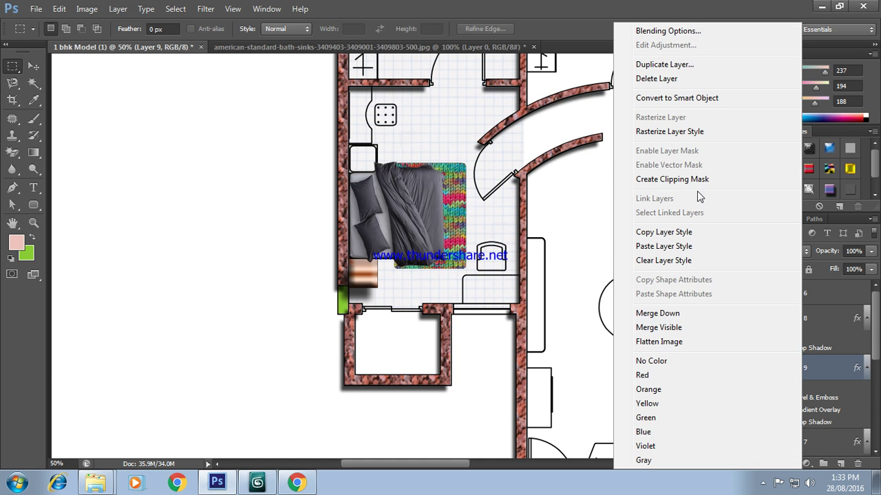
pyautogui.click(669, 317)
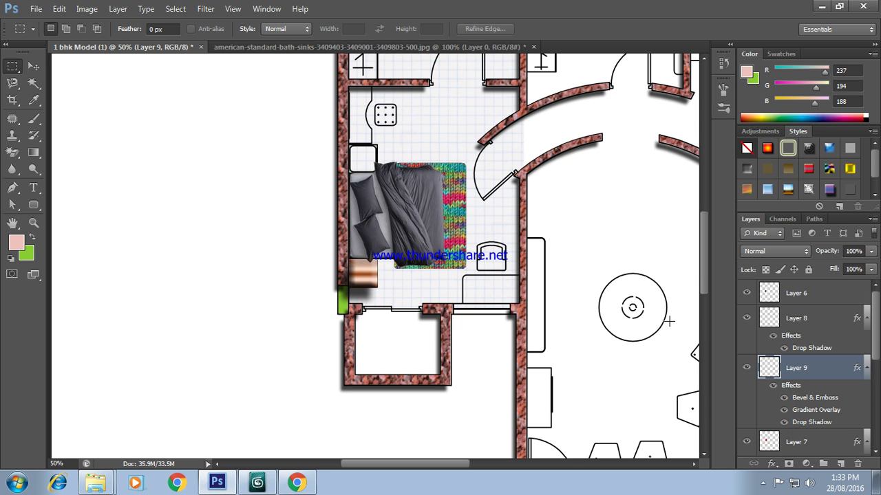
# Step: Rasterize Layer 9's bevel, gradient and shadow effects, undoing a trial Merge Down
pyautogui.rightClick(798, 370)
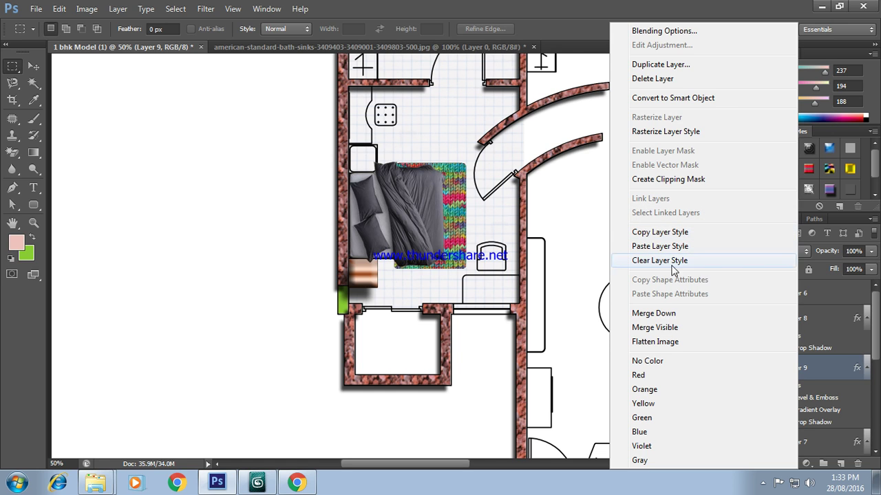
pyautogui.click(681, 136)
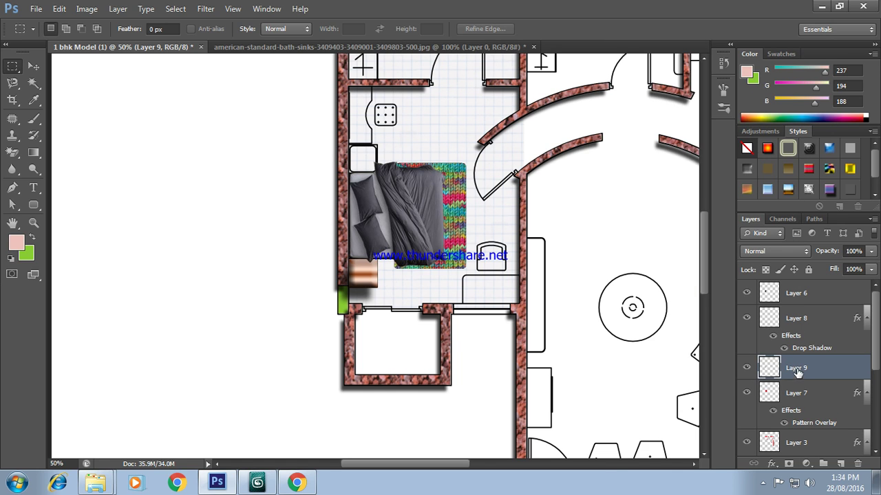
pyautogui.rightClick(797, 372)
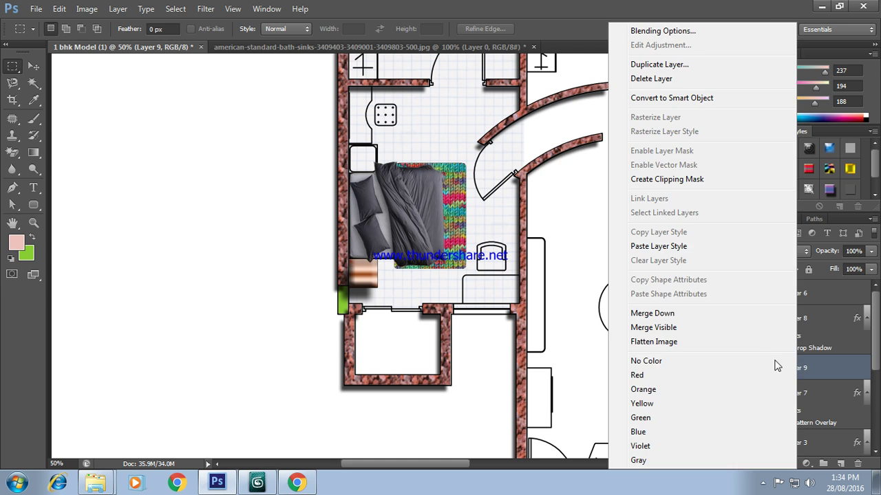
pyautogui.click(679, 318)
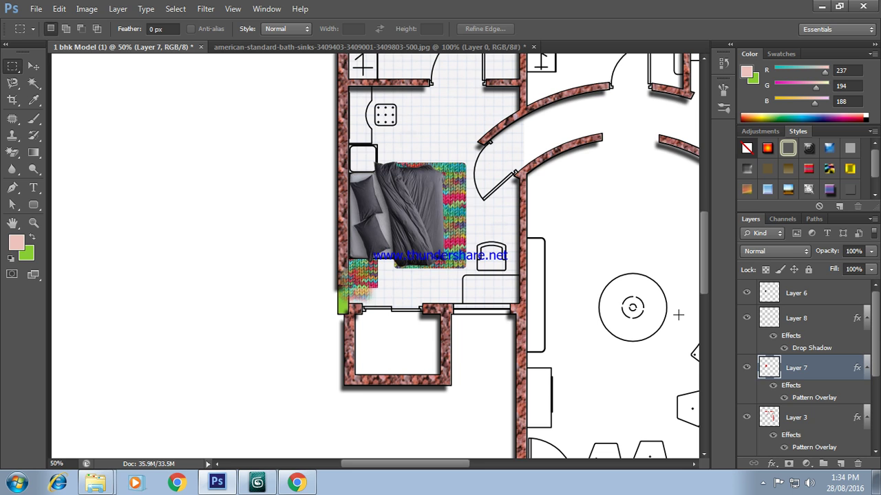
pyautogui.hotkey('ctrl', 'z')
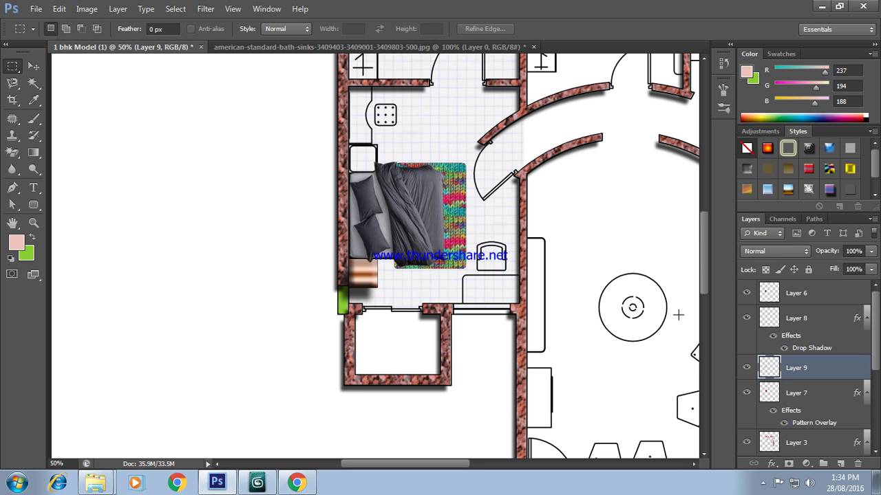
# Step: Rasterize Layer 7's pattern overlay into its pixels
pyautogui.click(813, 398)
pyautogui.rightClick(808, 393)
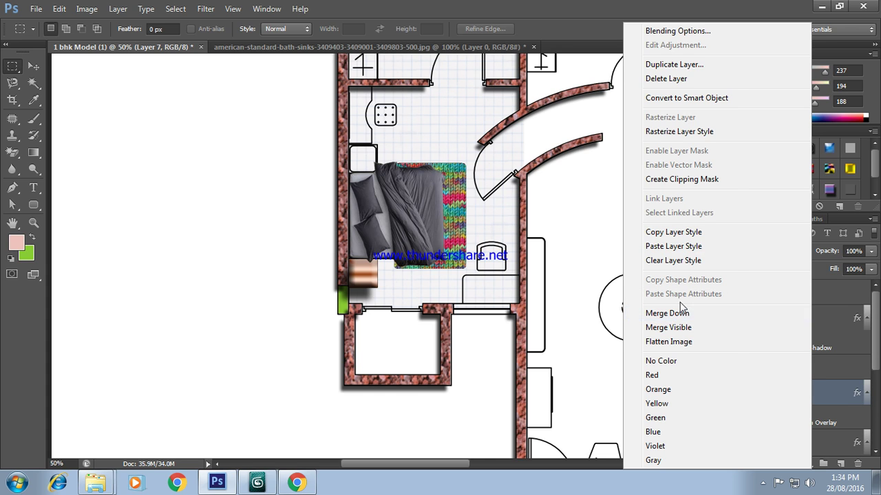
pyautogui.click(691, 132)
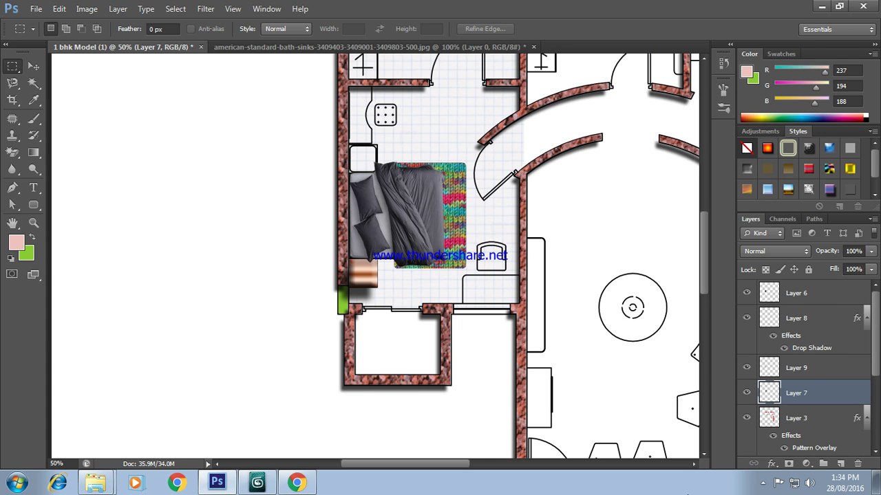
# Step: Undo a trial merge of Layer 9 into Layer 7, then bring up Layer 6's layer options
pyautogui.click(806, 370)
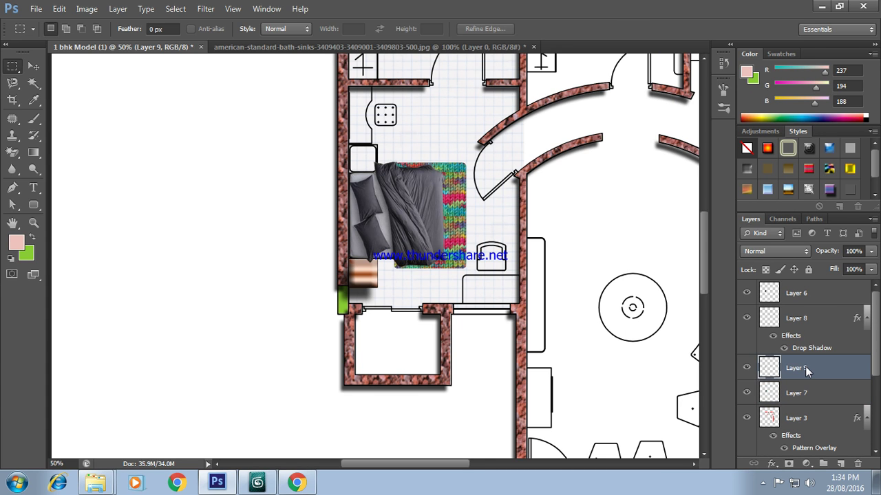
pyautogui.rightClick(805, 368)
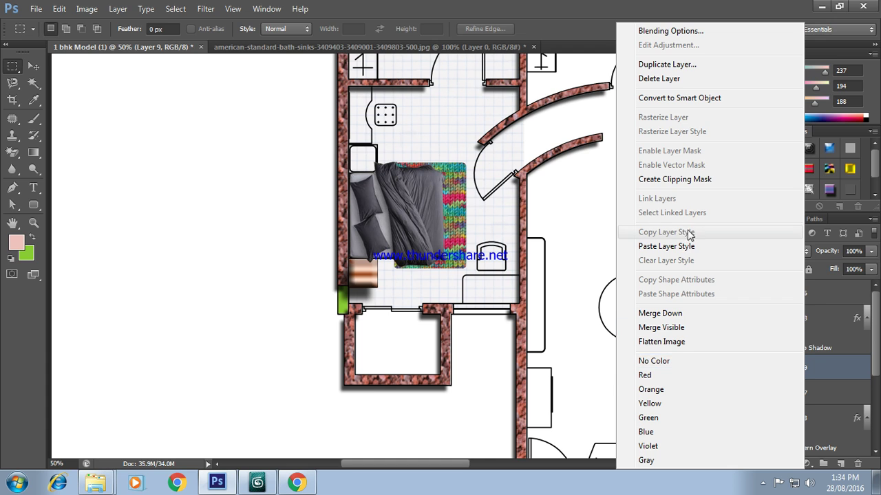
pyautogui.click(670, 313)
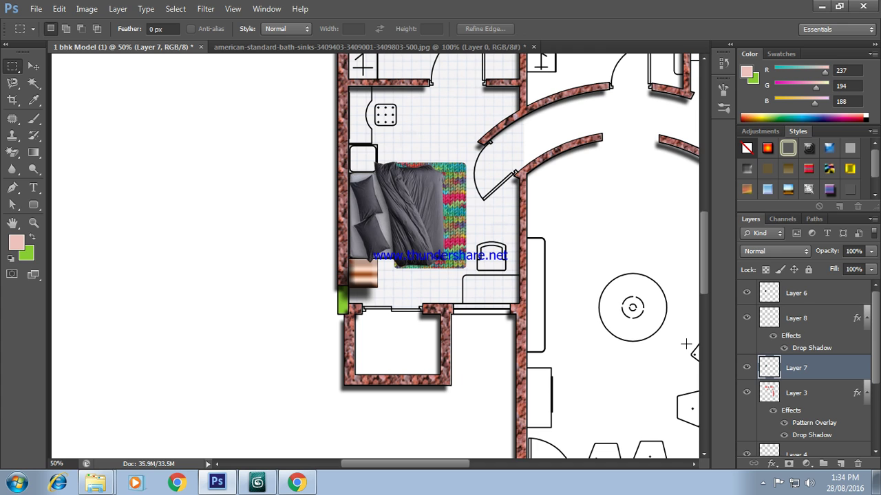
pyautogui.hotkey('ctrl', 'z')
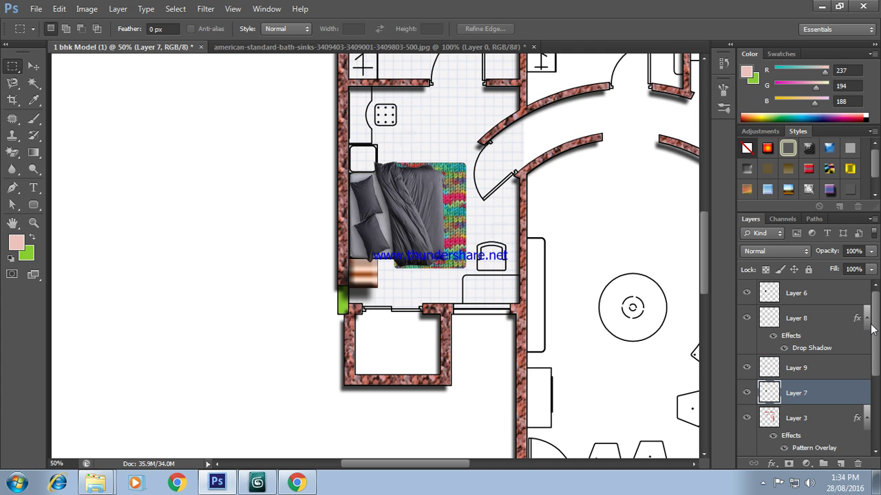
pyautogui.click(801, 295)
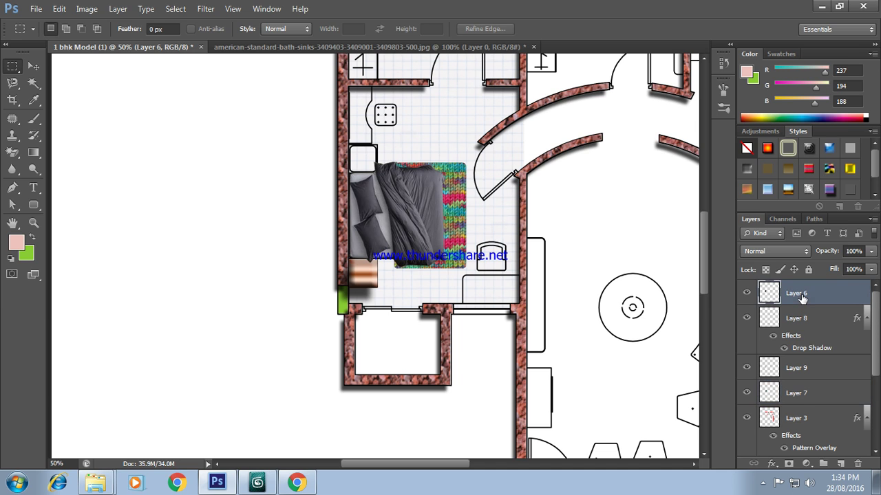
pyautogui.rightClick(802, 295)
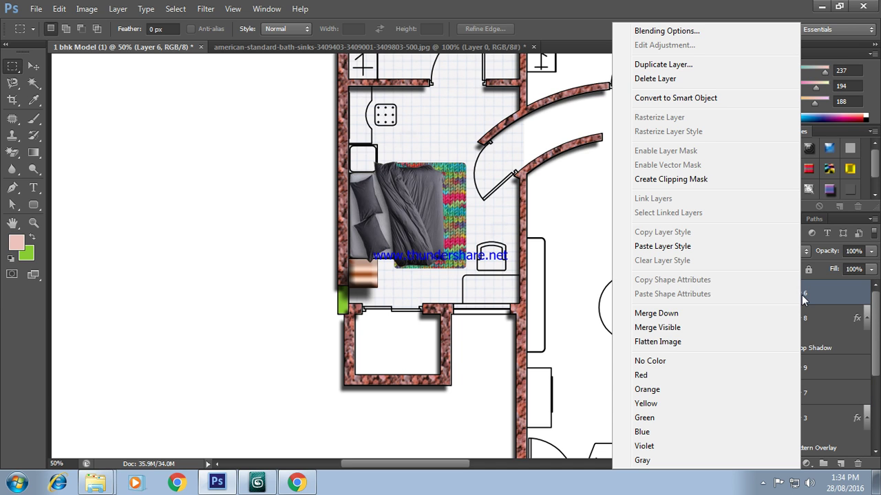
pyautogui.click(688, 328)
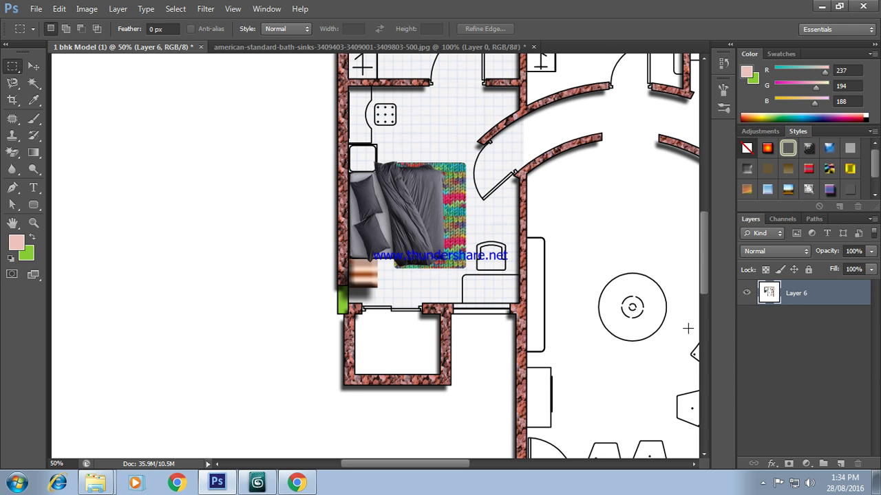
pyautogui.hotkey('ctrl', 'z')
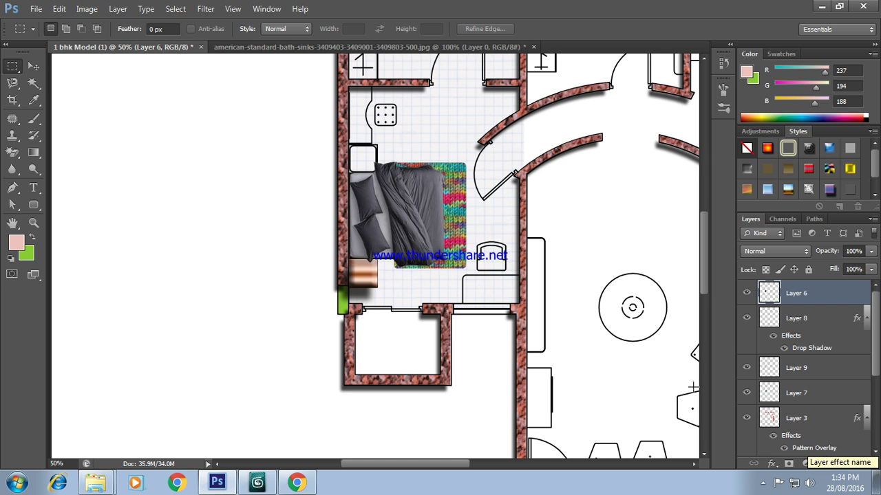
# Step: Create a new layer group and select Layers 6, 8, 9, 7 and 3
pyautogui.scroll(1, 513, 244)
pyautogui.scroll(2, 513, 244)
pyautogui.scroll(2, 513, 245)
pyautogui.scroll(1, 513, 244)
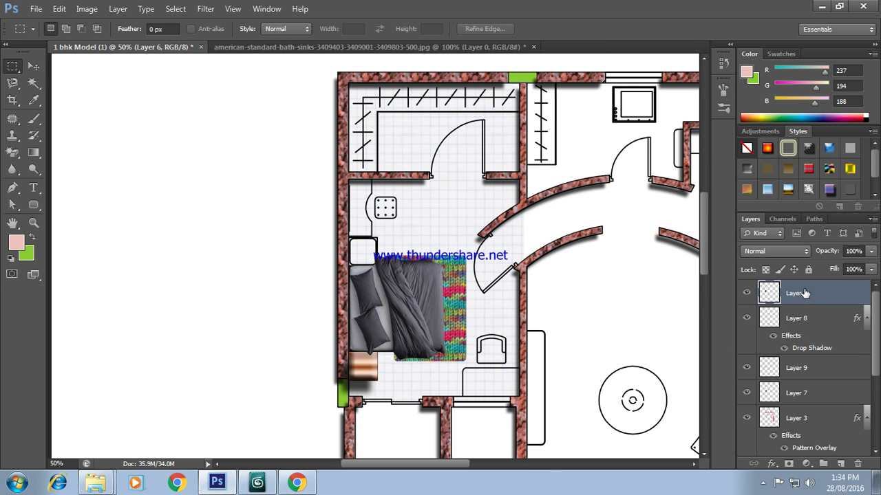
pyautogui.click(823, 464)
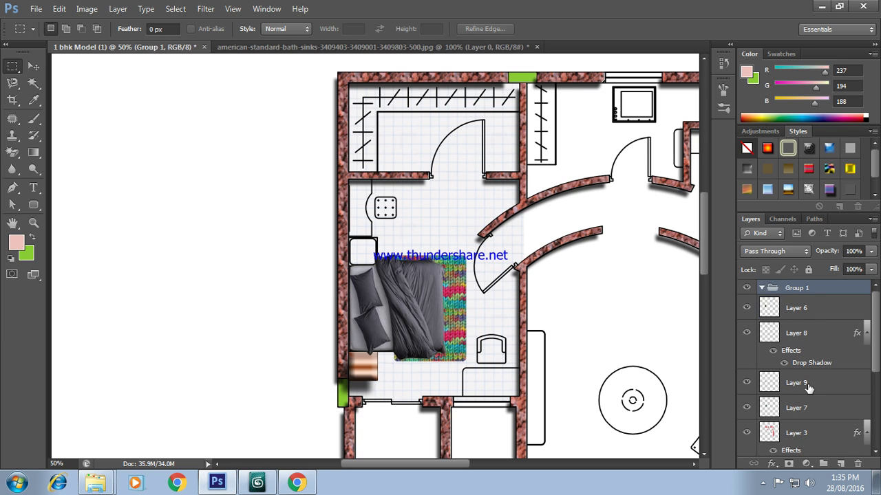
pyautogui.click(802, 321)
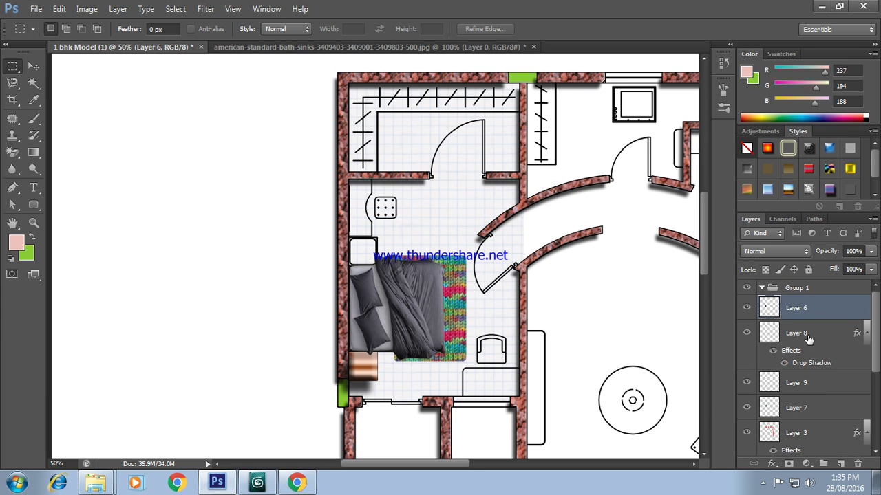
pyautogui.keyDown('ctrl'); pyautogui.click(808, 344); pyautogui.keyUp('ctrl')
pyautogui.keyDown('ctrl'); pyautogui.click(806, 382); pyautogui.keyUp('ctrl')
pyautogui.keyDown('ctrl'); pyautogui.click(803, 409); pyautogui.keyUp('ctrl')
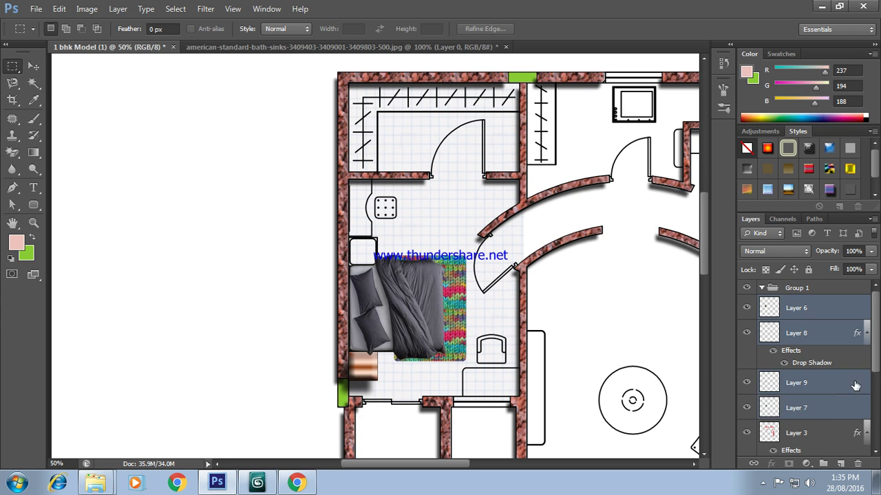
pyautogui.moveTo(875, 356); pyautogui.dragTo(877, 401)
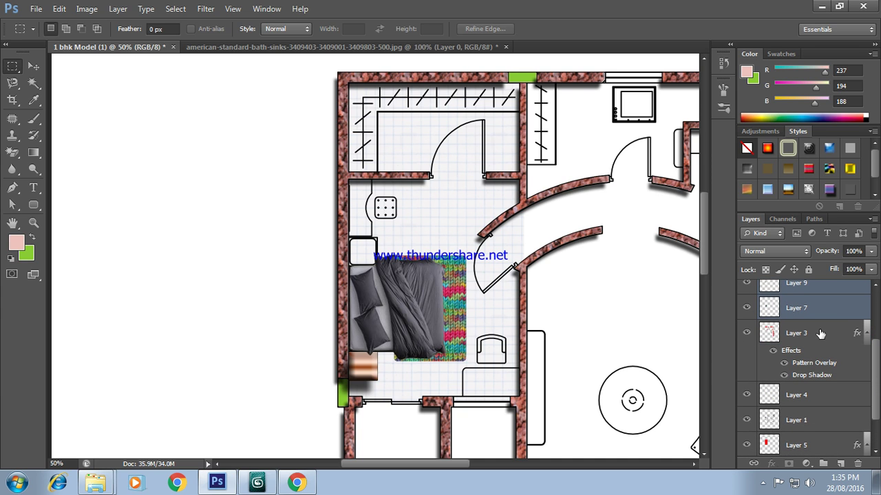
pyautogui.keyDown('ctrl'); pyautogui.click(820, 335); pyautogui.keyUp('ctrl')
# Step: Add Layers 4 and 5 to the selection, excluding Layer 1, and group them as Group 1
pyautogui.keyDown('ctrl'); pyautogui.click(806, 397); pyautogui.keyUp('ctrl')
pyautogui.keyDown('ctrl'); pyautogui.click(805, 420); pyautogui.keyUp('ctrl')
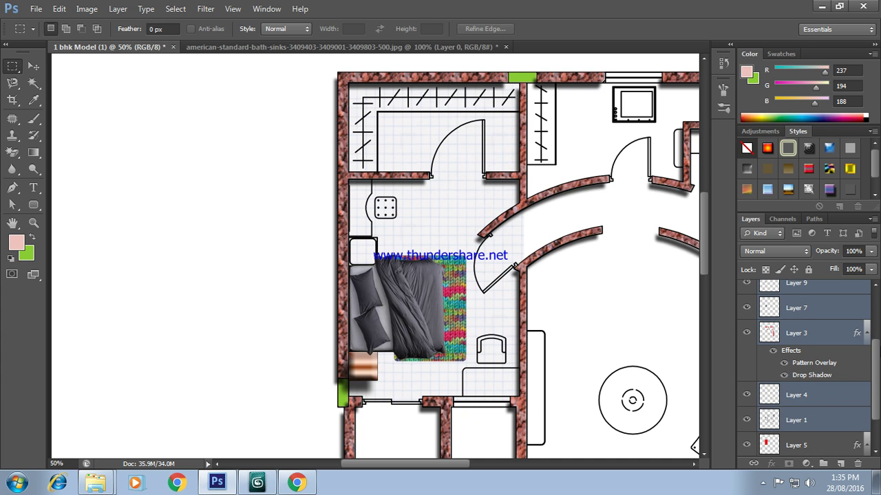
pyautogui.moveTo(875, 365); pyautogui.dragTo(876, 410)
pyautogui.keyDown('ctrl'); pyautogui.click(811, 397); pyautogui.keyUp('ctrl')
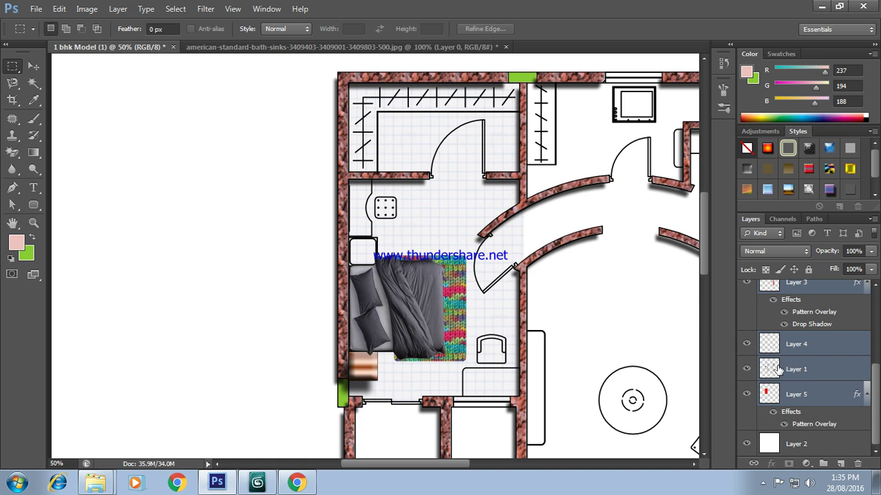
pyautogui.keyDown('ctrl'); pyautogui.click(788, 387); pyautogui.keyUp('ctrl')
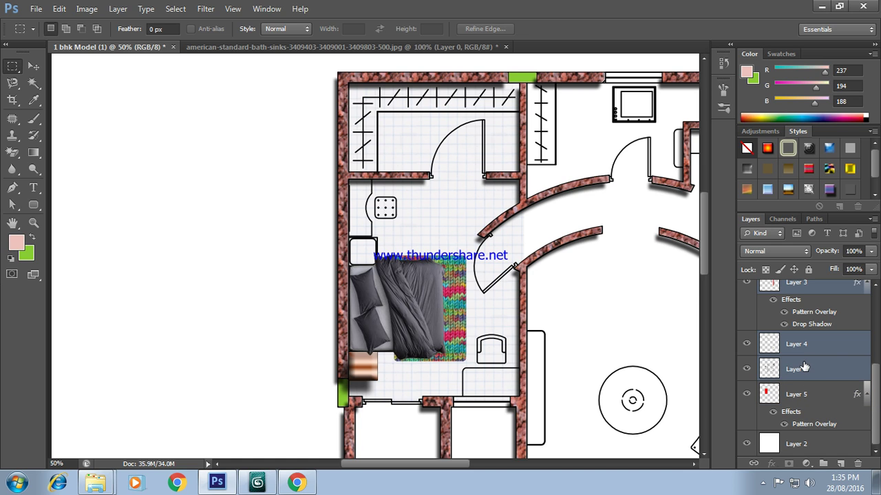
pyautogui.keyDown('ctrl'); pyautogui.click(806, 365); pyautogui.keyUp('ctrl')
pyautogui.keyDown('ctrl'); pyautogui.click(802, 397); pyautogui.keyUp('ctrl')
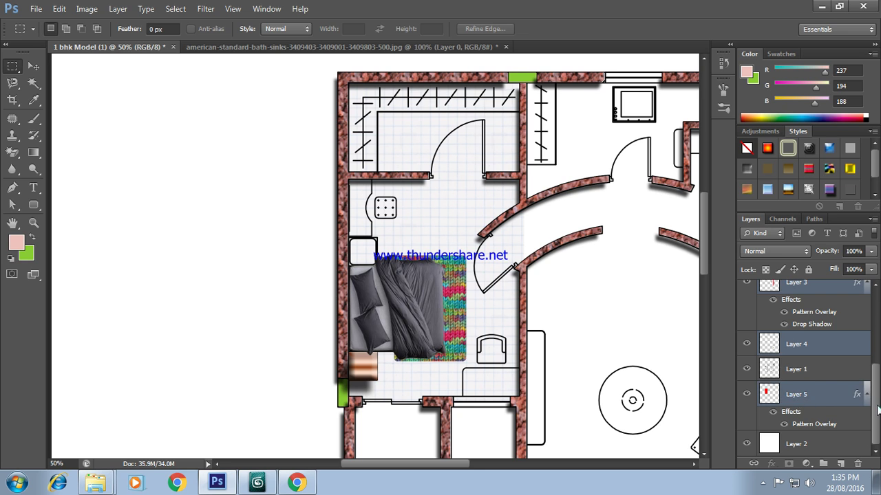
pyautogui.hotkey('ctrl', 'g')
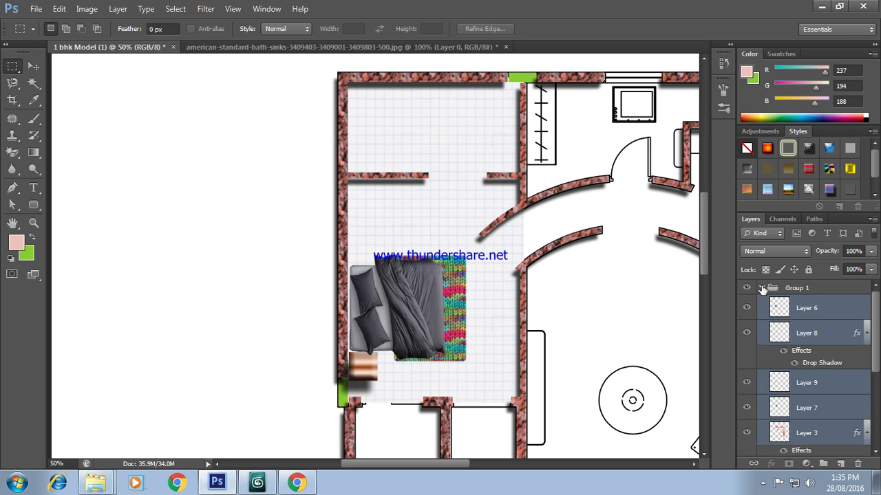
pyautogui.click(762, 289)
pyautogui.click(761, 288)
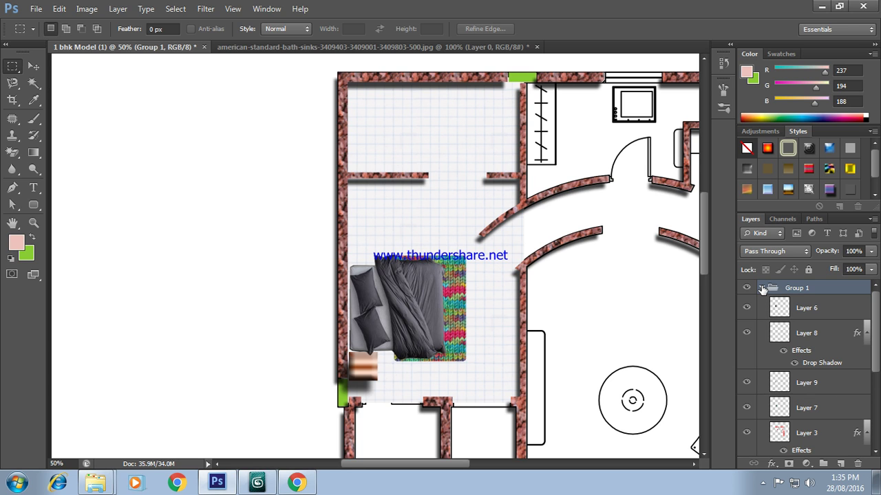
pyautogui.click(762, 289)
# Step: Merge Group 1 into one layer, undoing a trial move so the floor plan stays put
pyautogui.click(762, 288)
pyautogui.rightClick(780, 287)
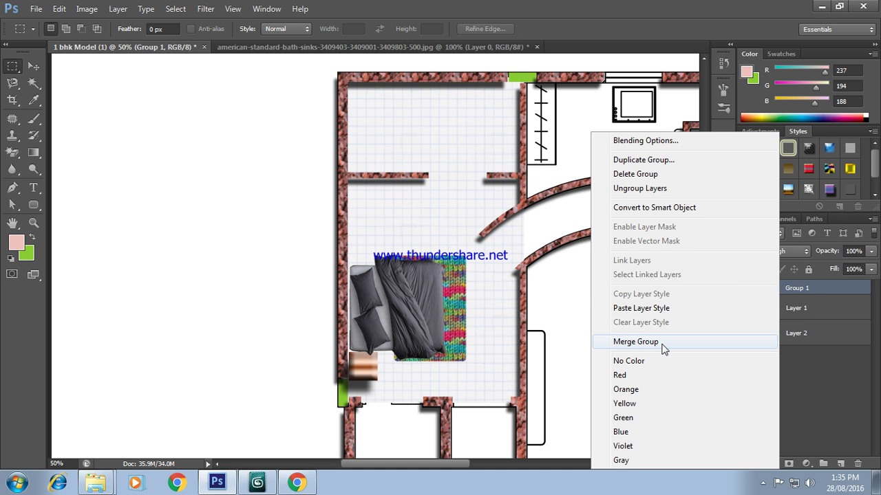
pyautogui.click(661, 342)
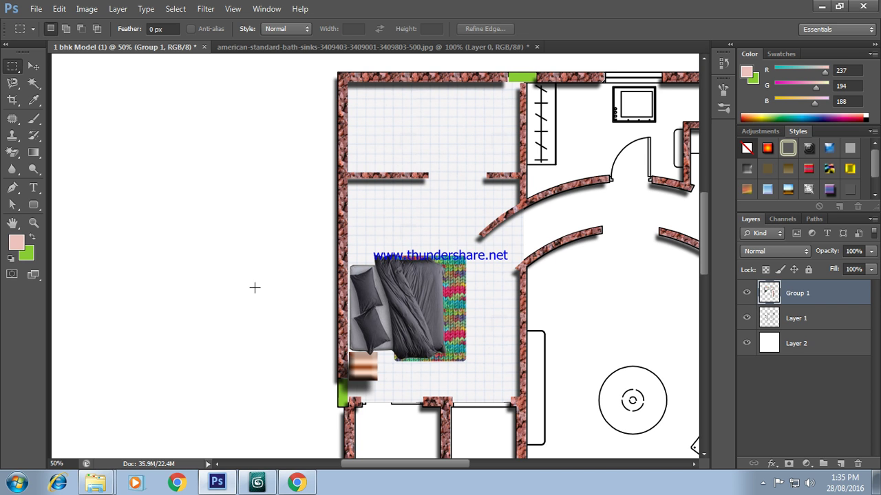
pyautogui.click(33, 65)
pyautogui.moveTo(367, 284)
pyautogui.mouseDown()
pyautogui.moveTo(477, 284)
pyautogui.moveTo(256, 283)
pyautogui.moveTo(210, 269)
pyautogui.mouseUp()
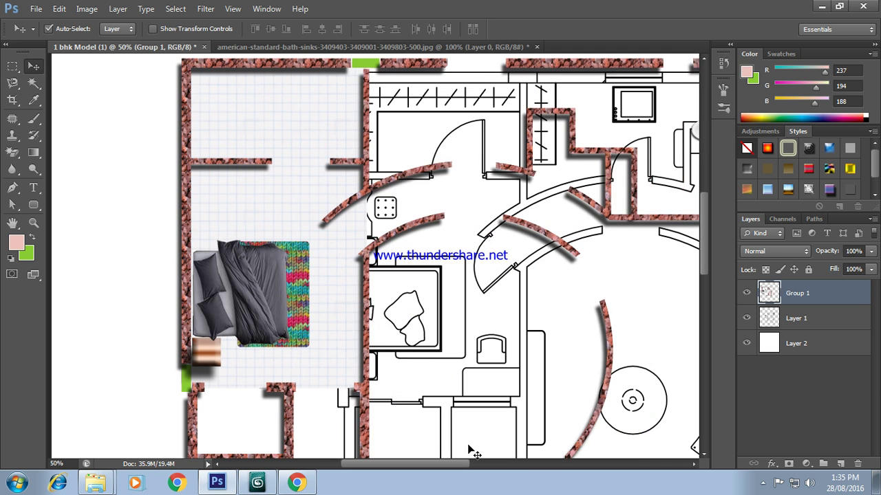
pyautogui.hotkey('ctrl', 'z')
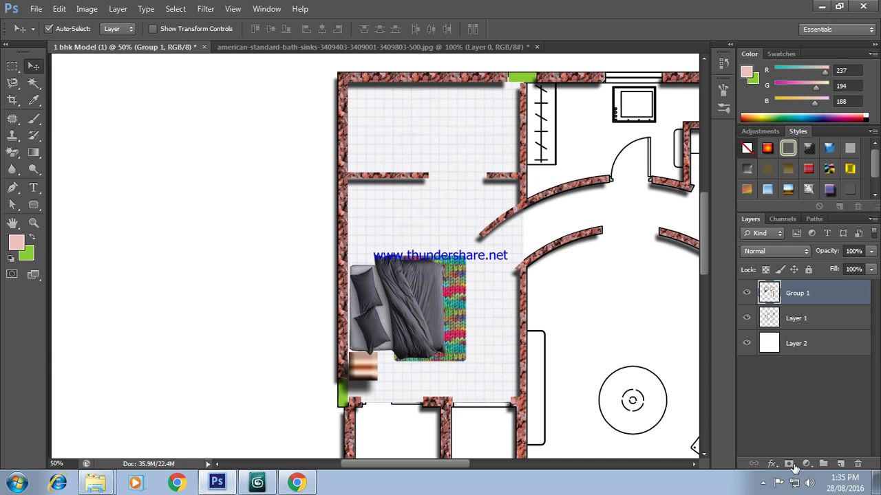
pyautogui.click(762, 483)
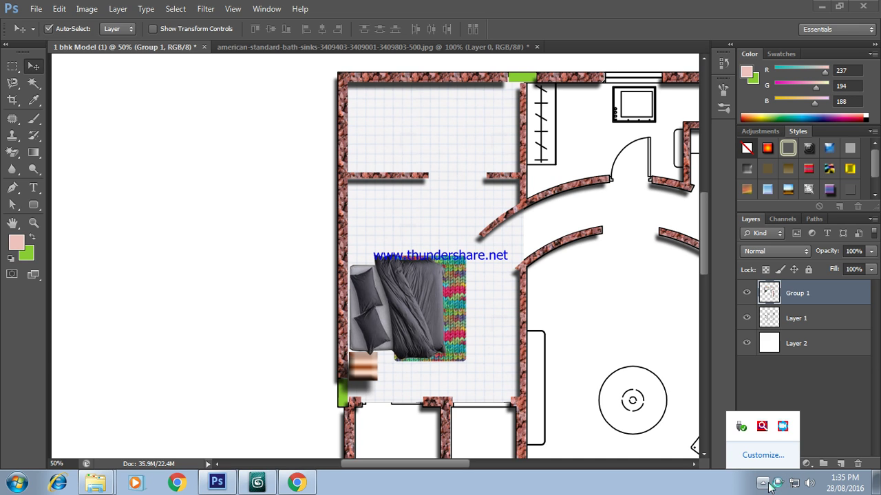
pyautogui.rightClick(784, 428)
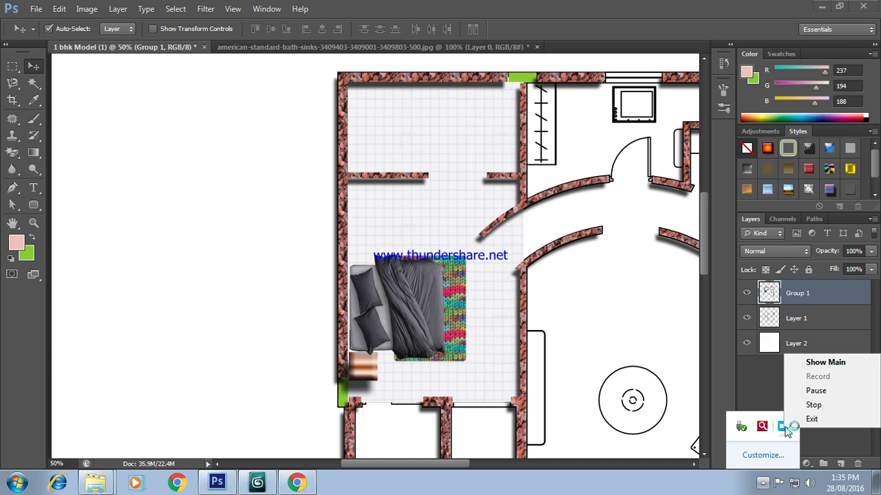